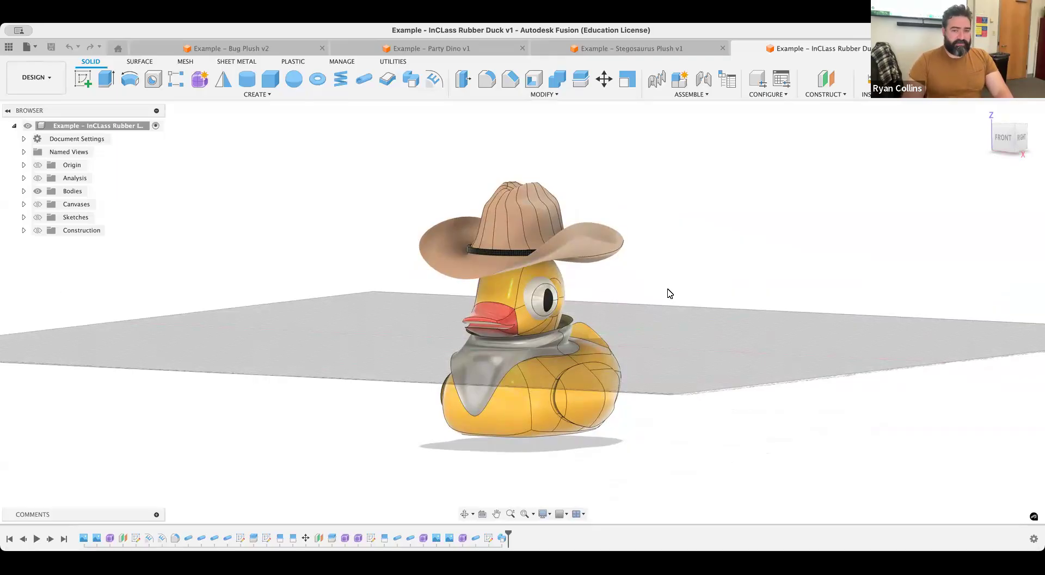
Examine the example rubber duck, Stegosaurus plush, Party Dino and bug plush models in their open documents
middle_click_drag(682, 354, 697, 336, "shift")
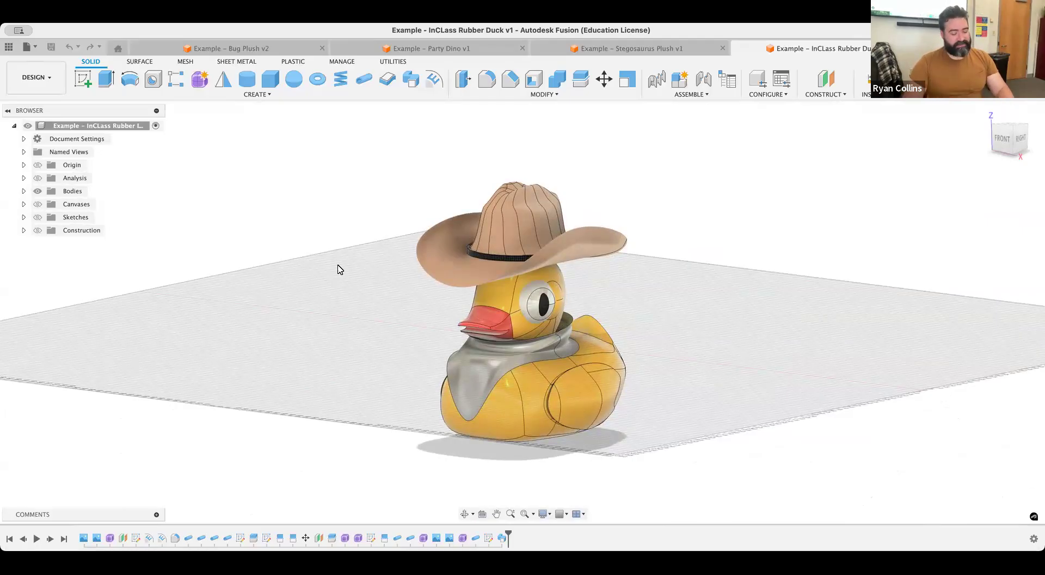
left_click(633, 53)
middle_click_drag(737, 303, 737, 312, "shift")
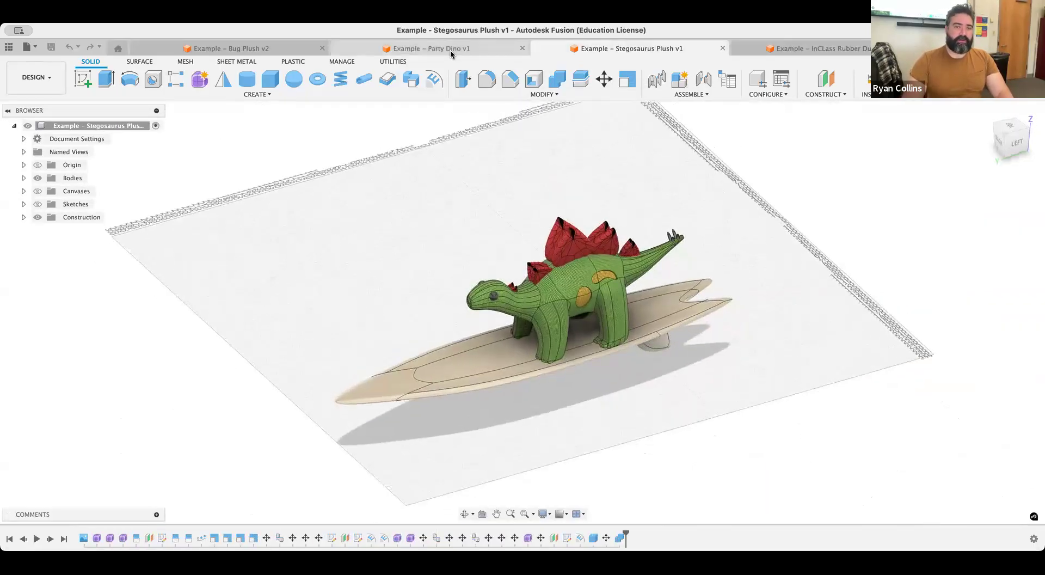
left_click(451, 52)
middle_click_drag(664, 291, 632, 291, "shift")
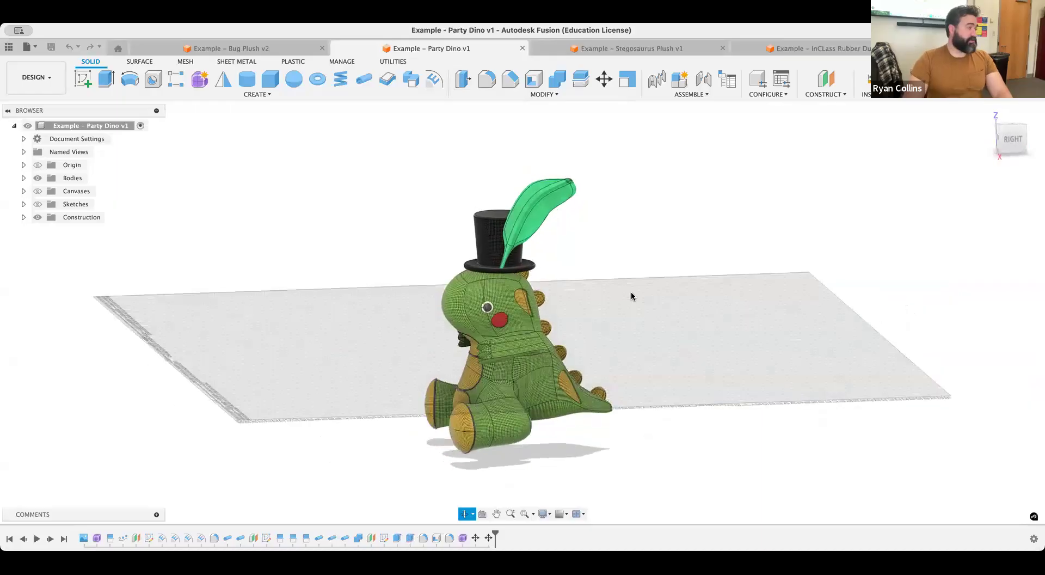
middle_click_drag(554, 343, 590, 245, "shift")
scroll(497, 335, "up", 6)
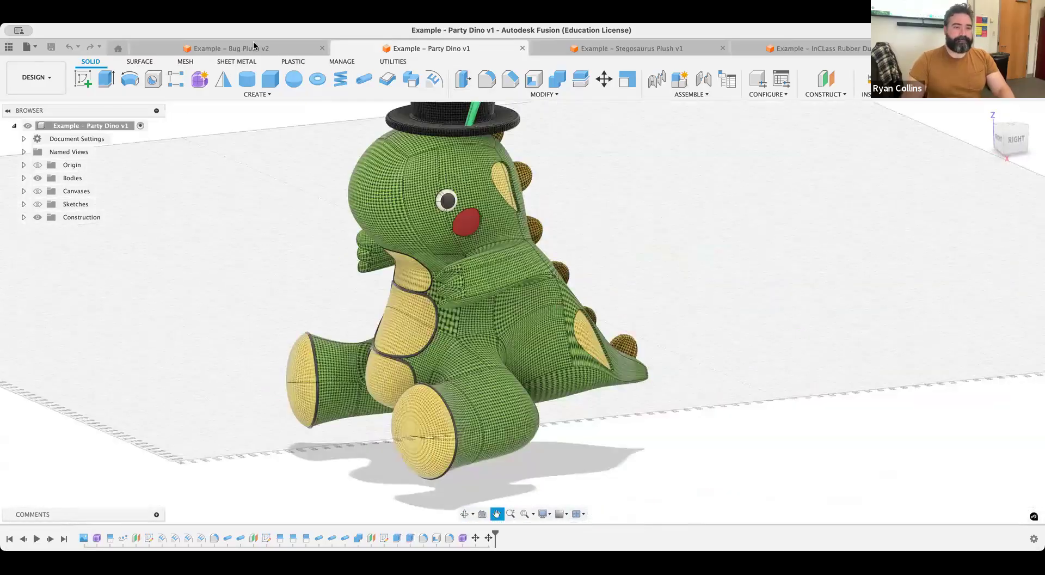
left_click(250, 46)
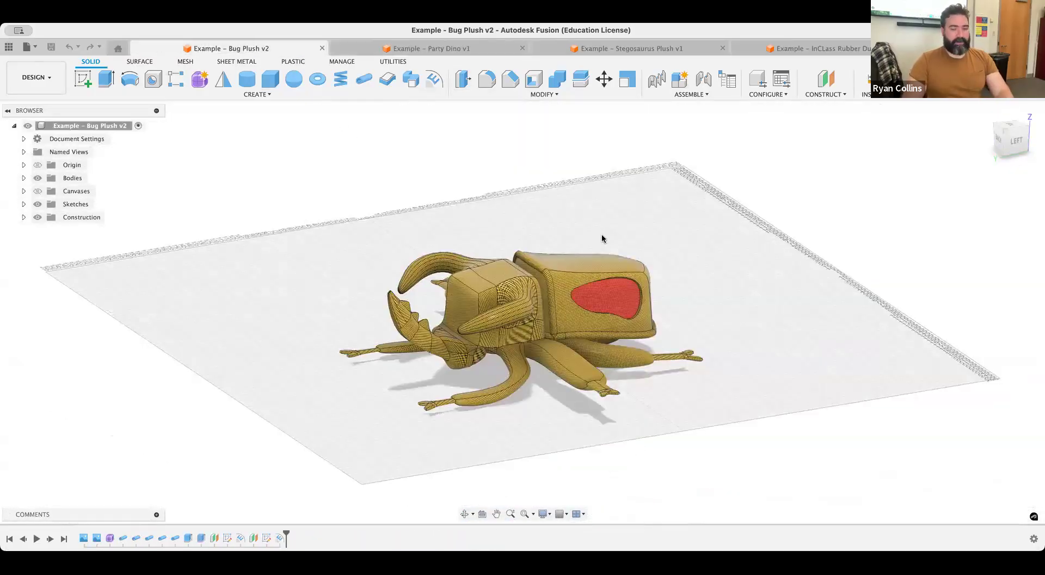
middle_click_drag(619, 241, 812, 191, "shift")
left_click(837, 48)
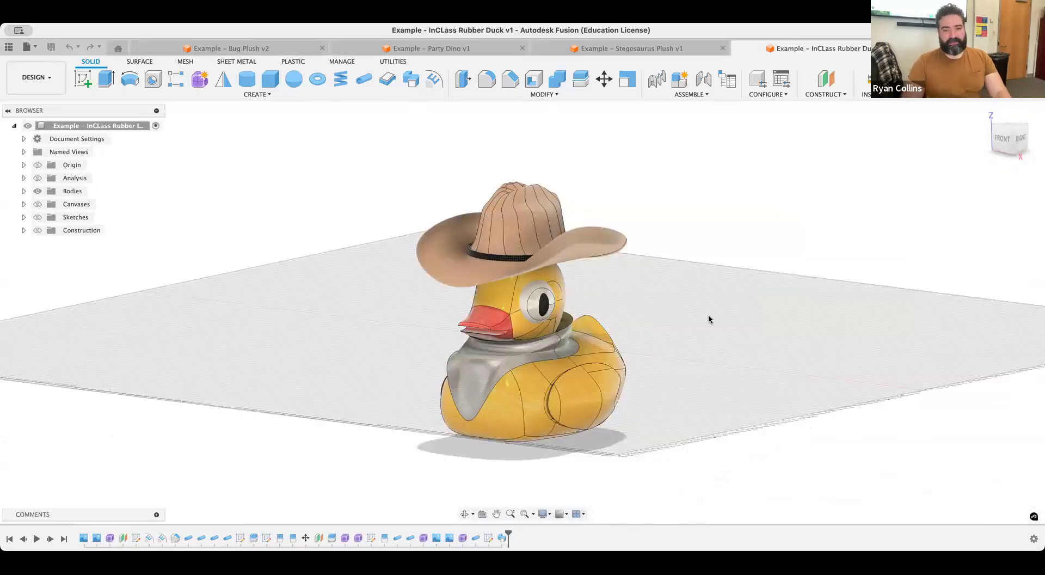
Create a new design and save it as "00 - Example Siplre Rubber Duckie" in the 06 - Plush Animal Toy folder
key("super+n")
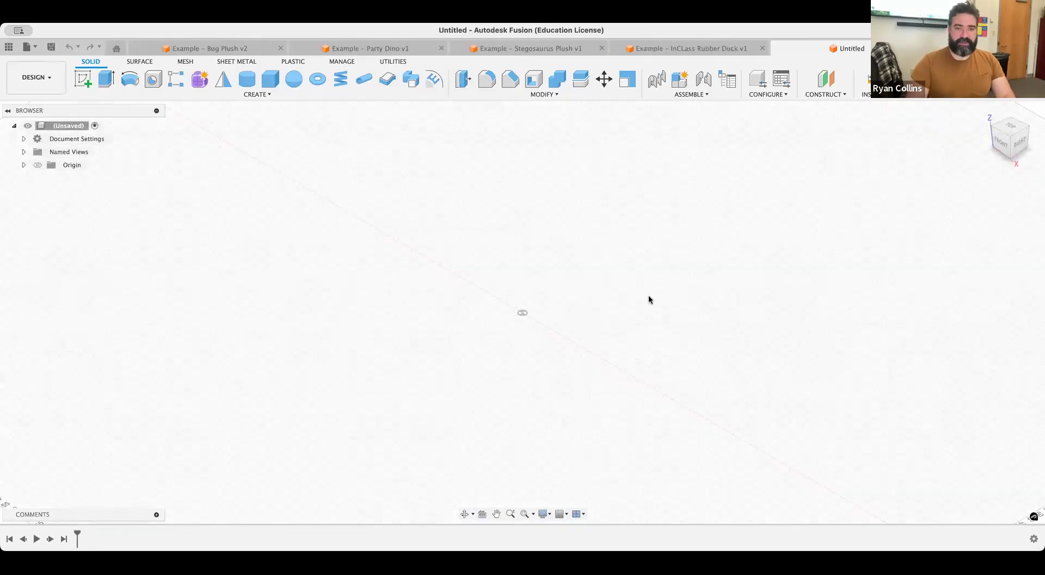
key("super+s")
type("00 ")
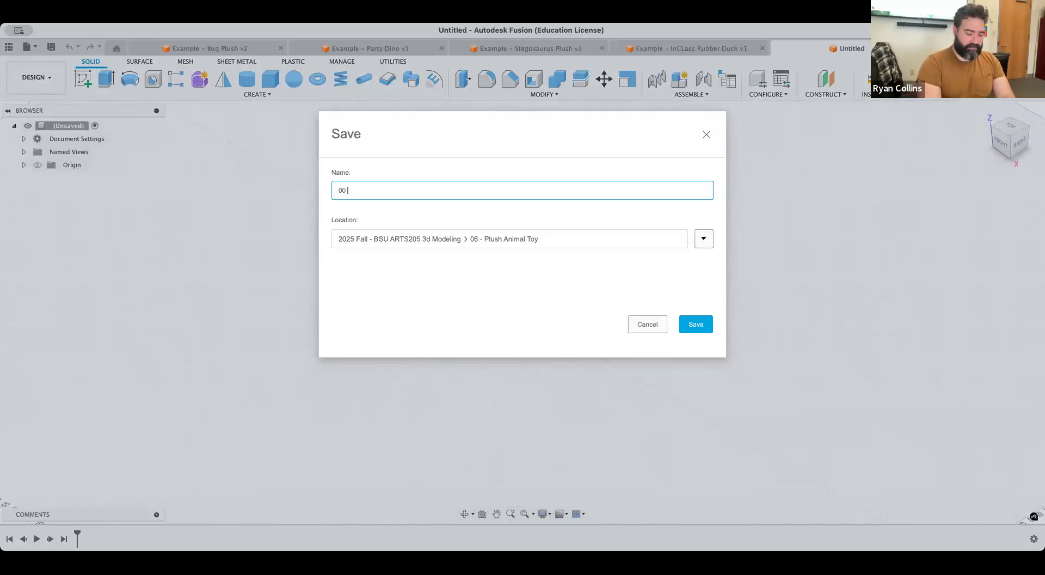
type("- Example ")
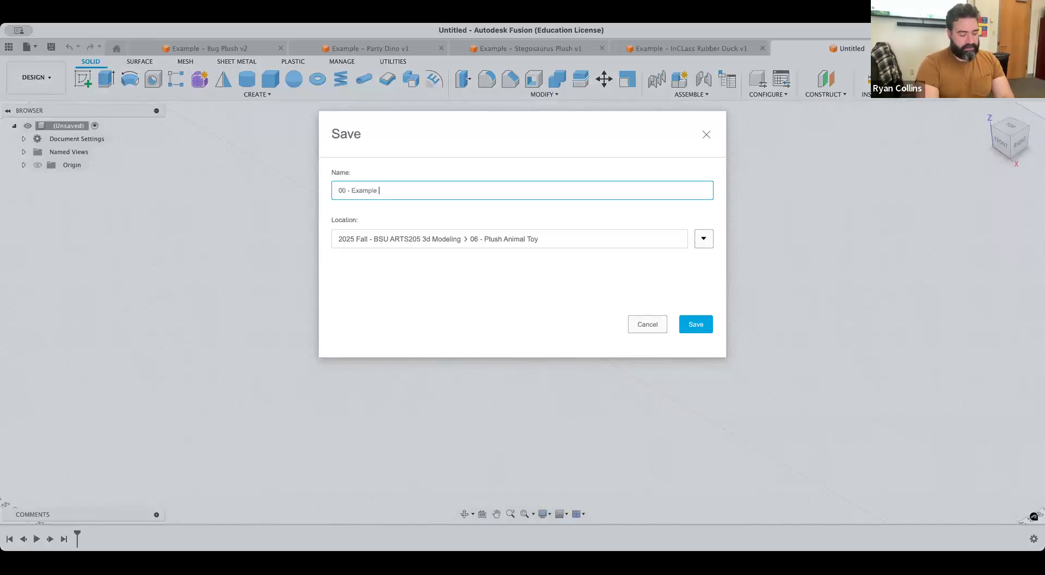
type("Siplre Rub")
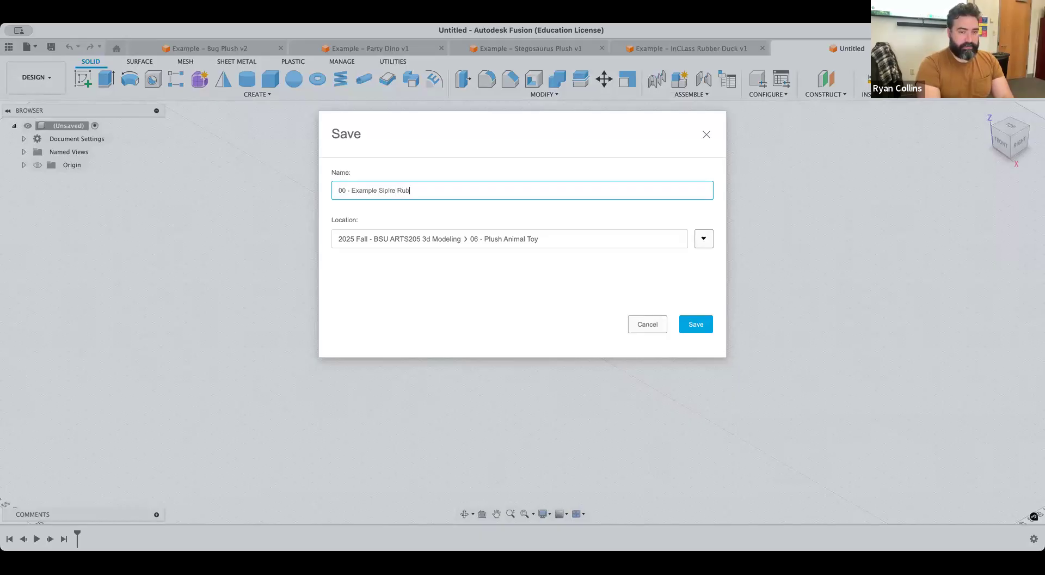
type("ber Duckie")
key("Return")
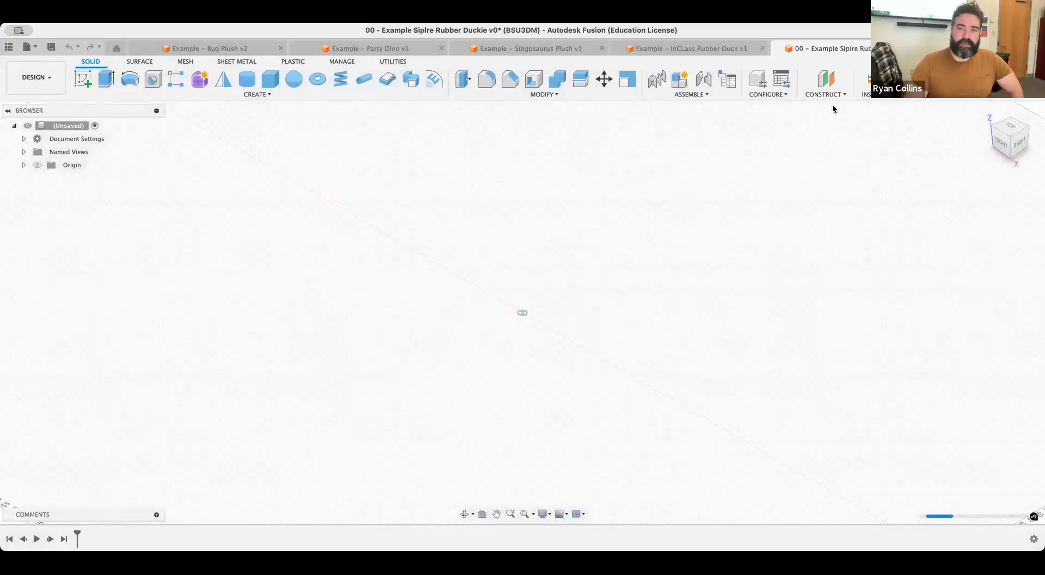
left_click(910, 98)
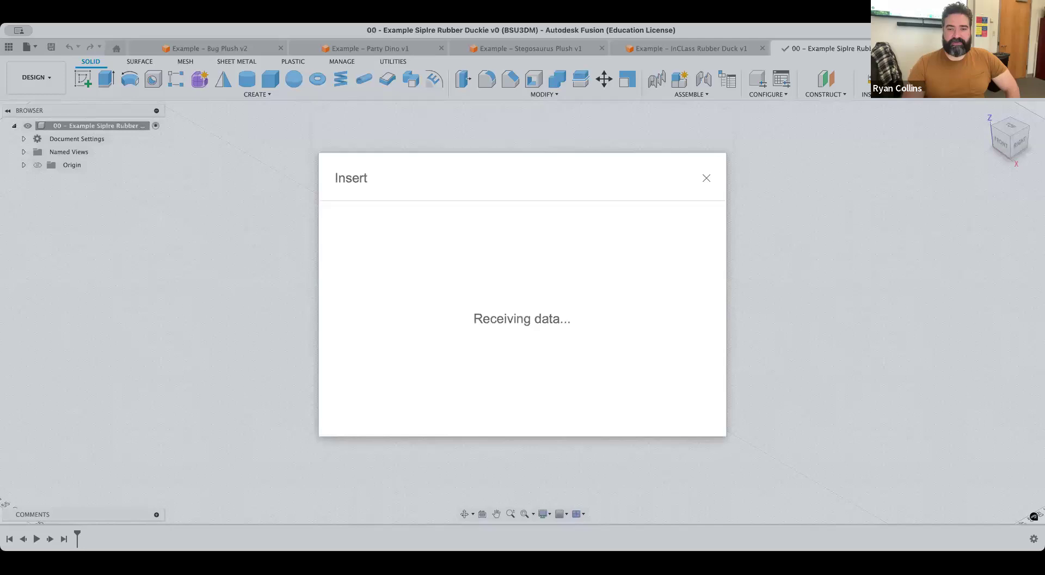
left_click(377, 404)
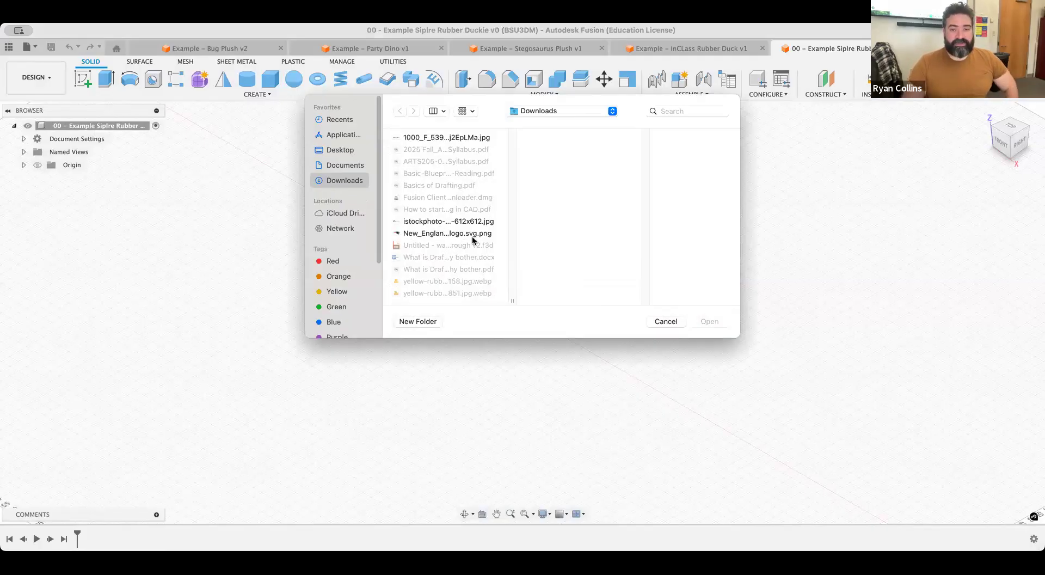
left_click(435, 223)
left_click(455, 137)
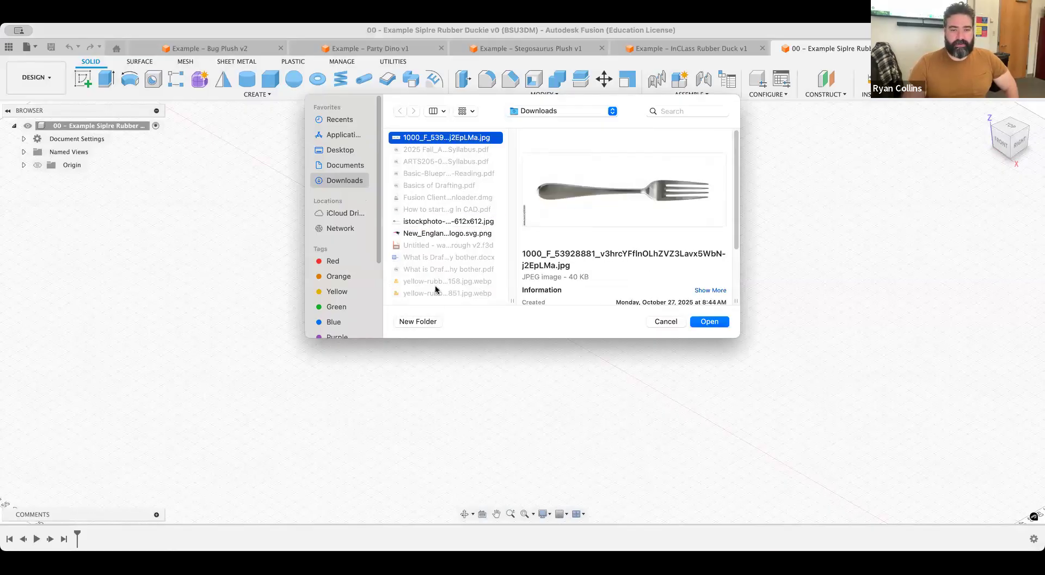
left_click(665, 322)
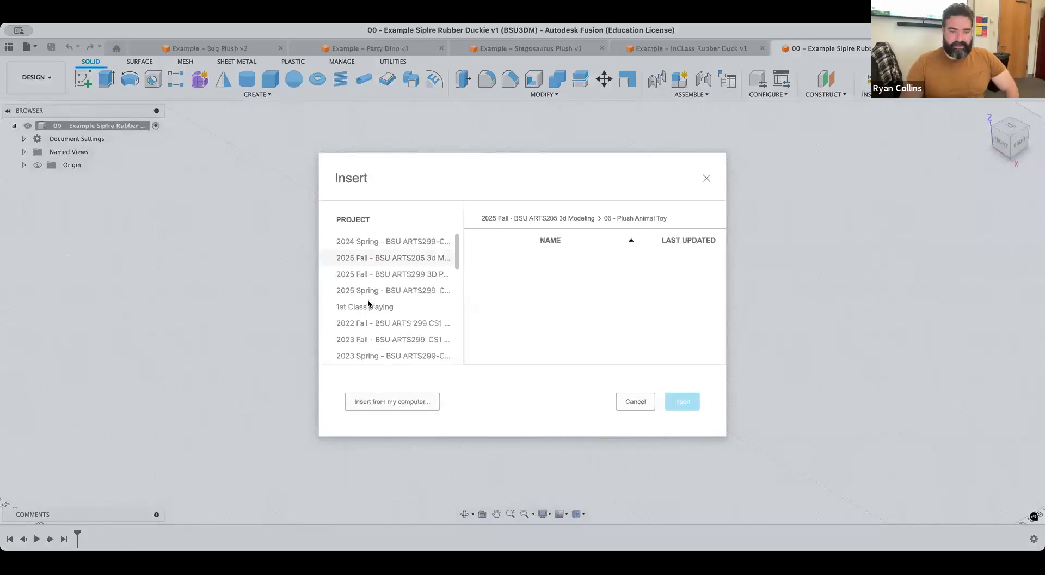
Insert the Duck side.jpg image from the computer's Downloads folder as a canvas on the YZ plane
scroll(368, 303, "down", 10)
left_click(377, 403)
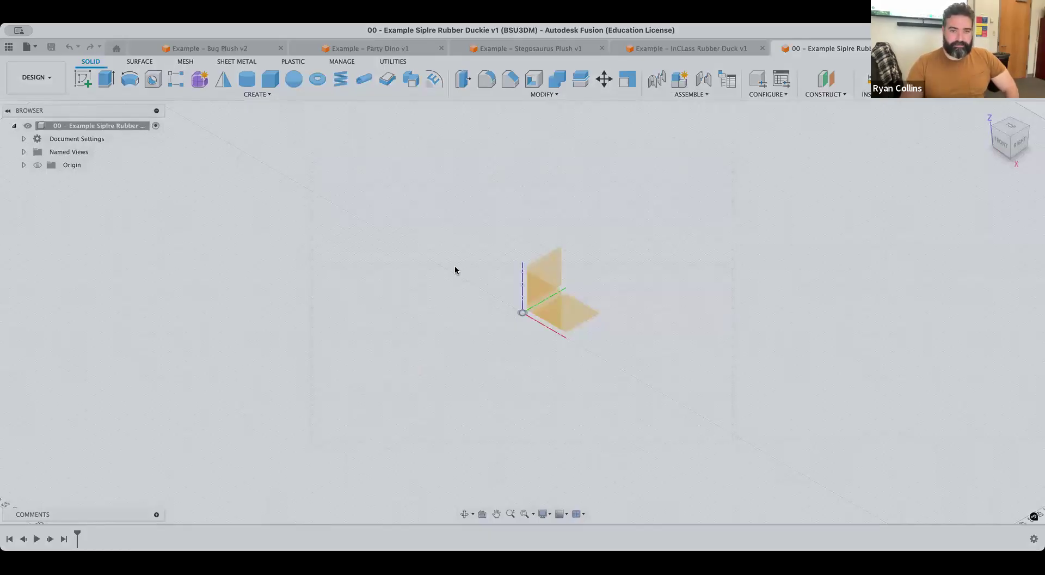
left_click(427, 197)
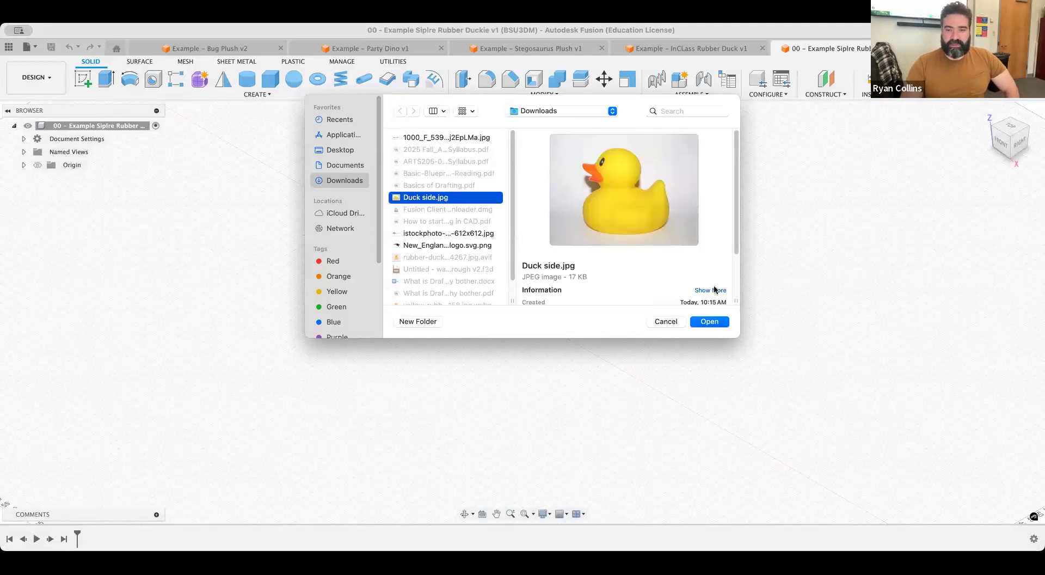
left_click(710, 321)
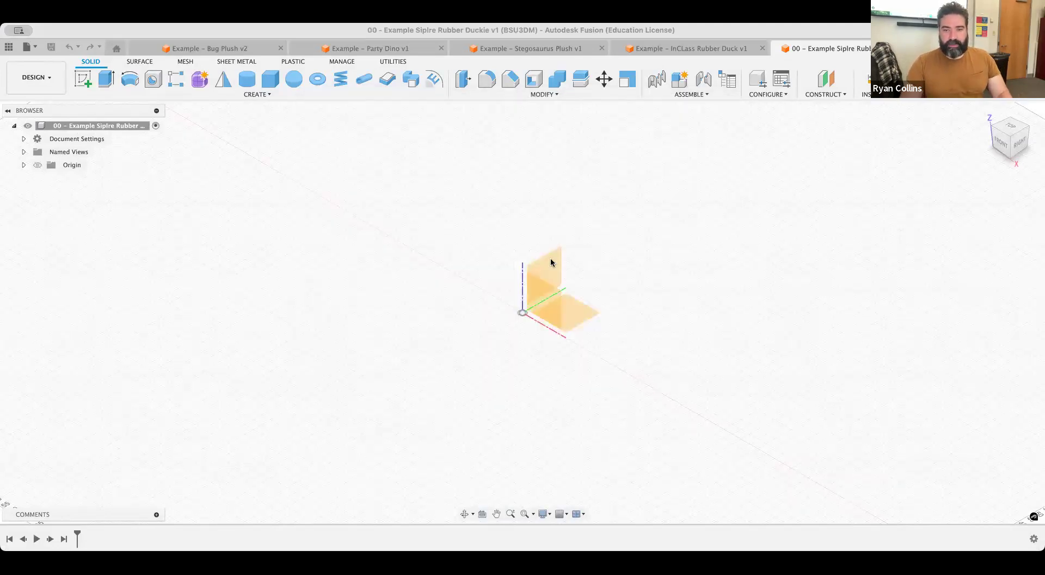
left_click(560, 256)
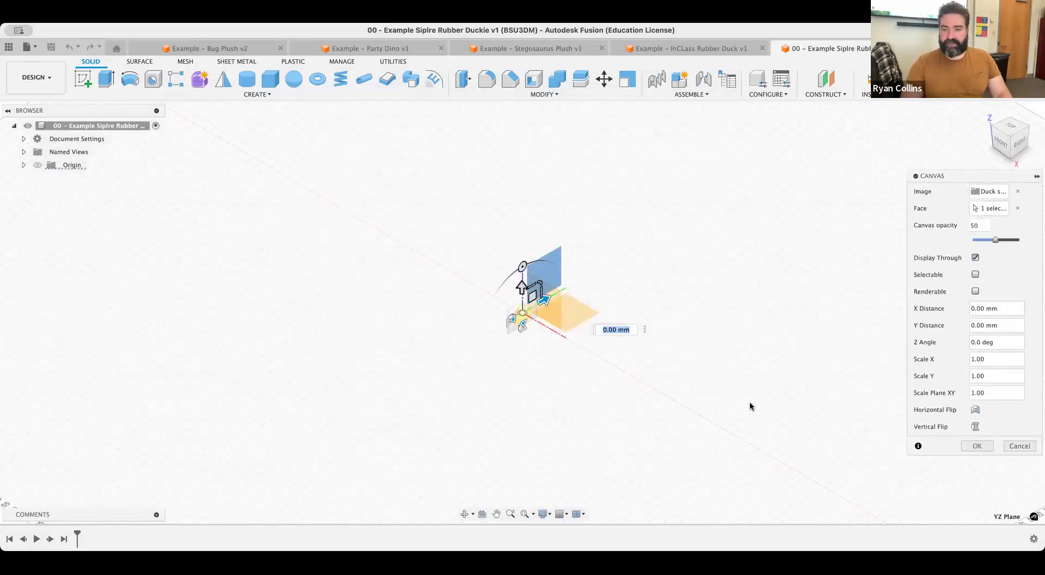
left_click(965, 446)
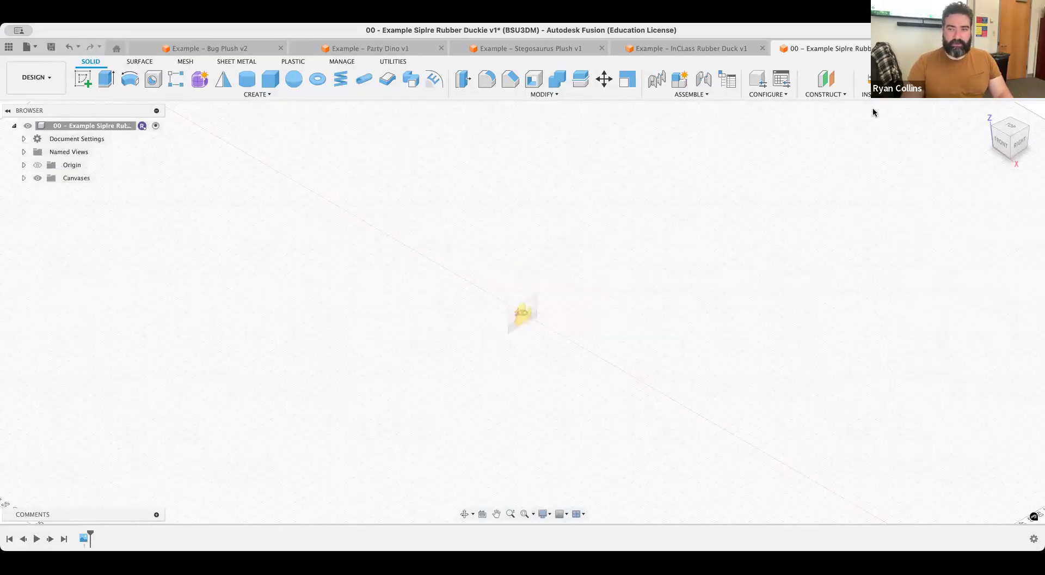
left_click(898, 221)
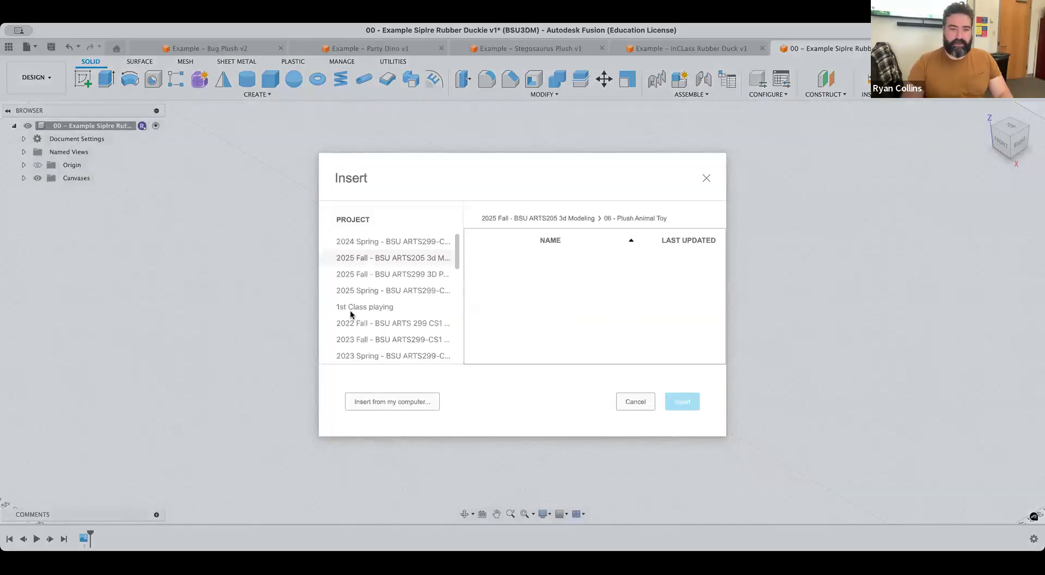
left_click(403, 399)
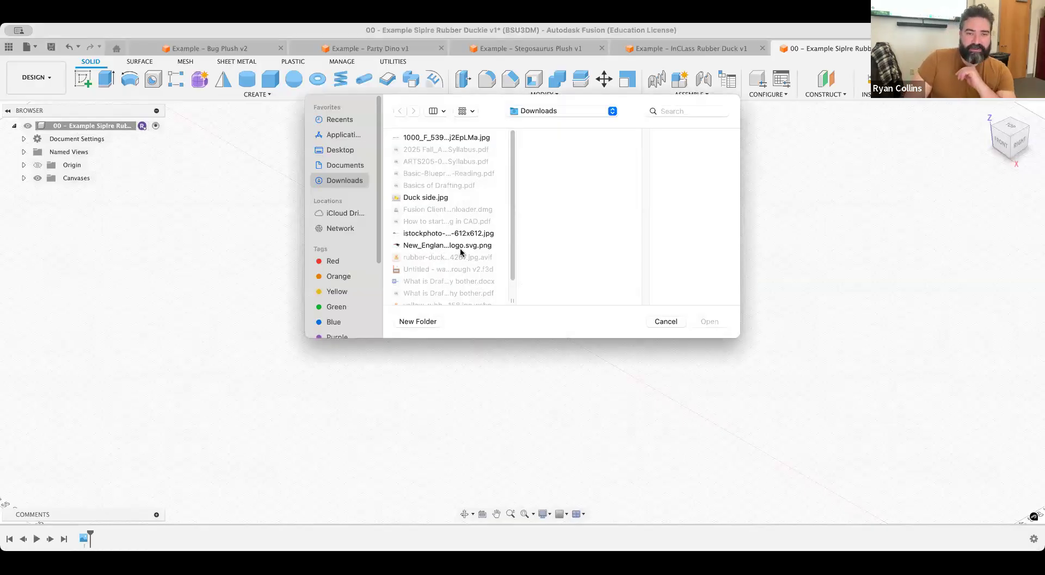
scroll(454, 256, "down", 2)
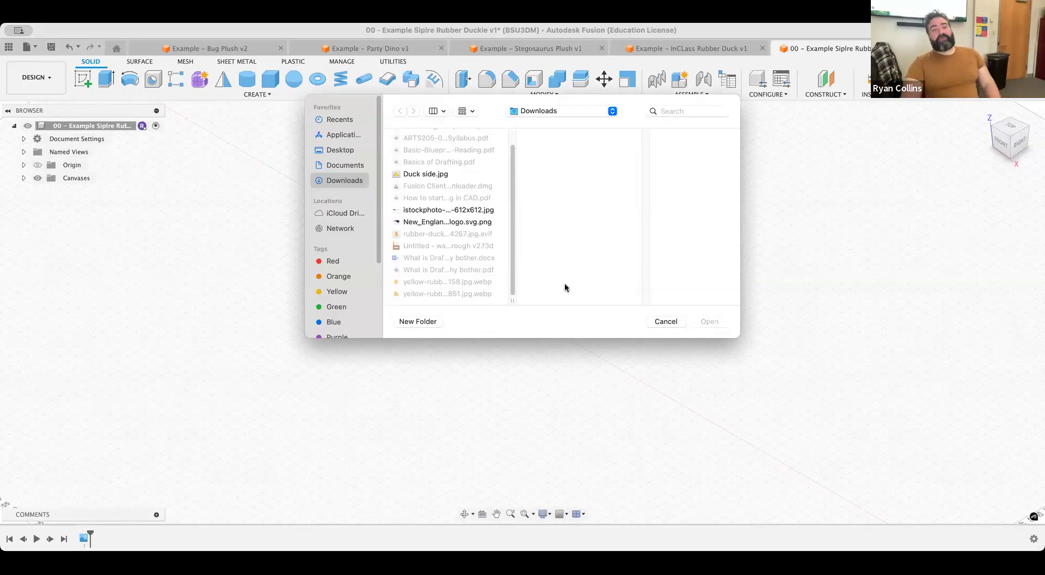
left_click(664, 322)
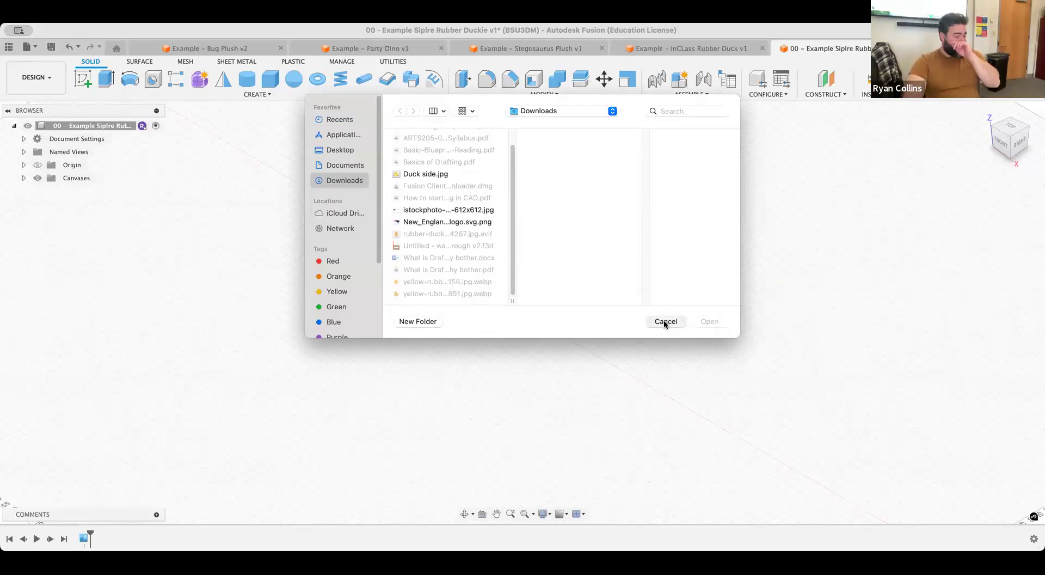
left_click(636, 402)
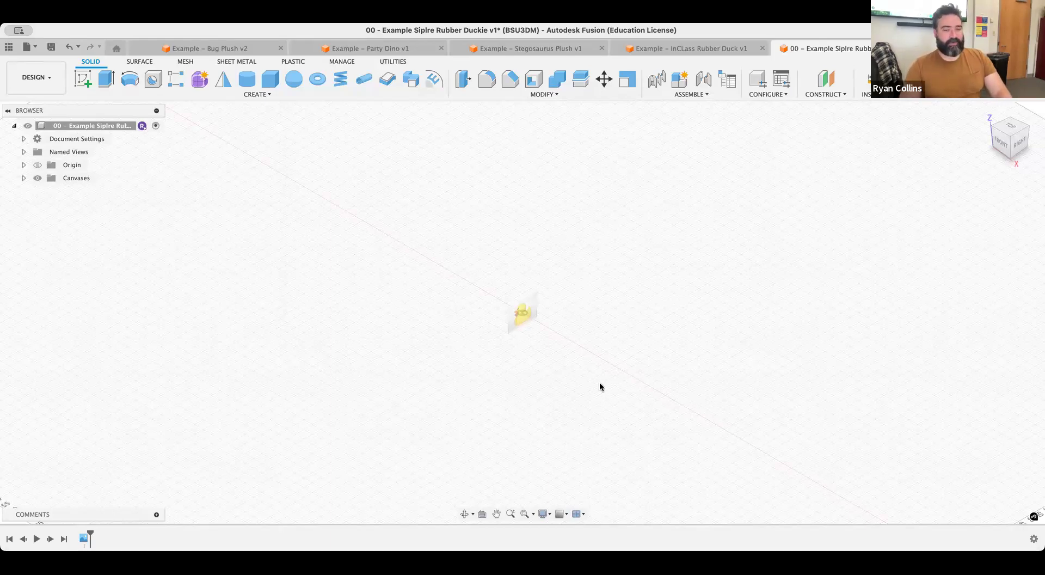
Calibrate the Duck side canvas by setting the distance from the beak tip to the rear of the body to 120 mm
scroll(542, 316, "up", 3)
scroll(538, 319, "up", 2)
mouse_move(571, 310)
middle_mouse_down("shift")
mouse_move(539, 293)
mouse_move(576, 293)
middle_mouse_up("shift")
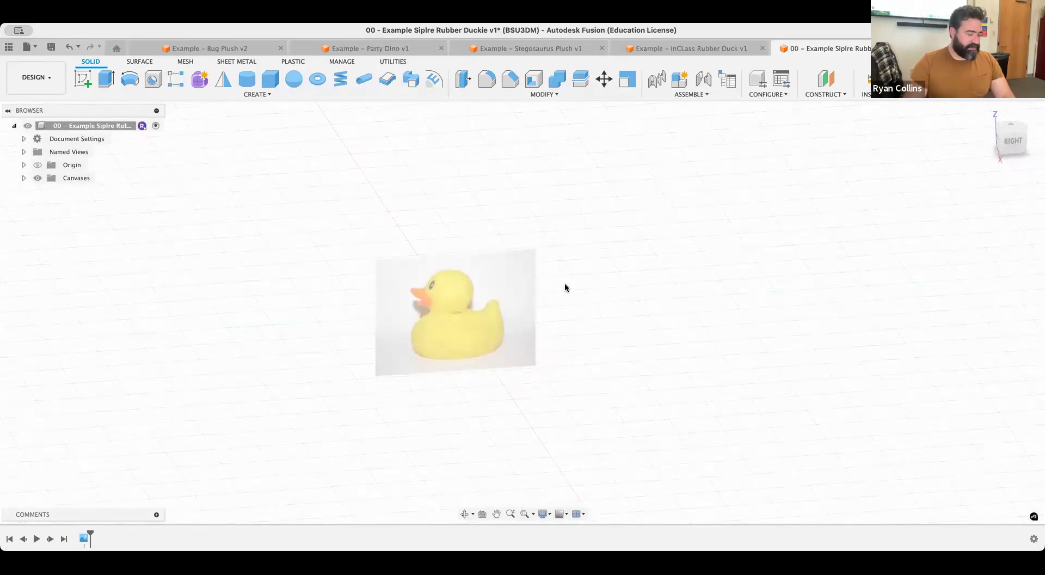
left_click(23, 178)
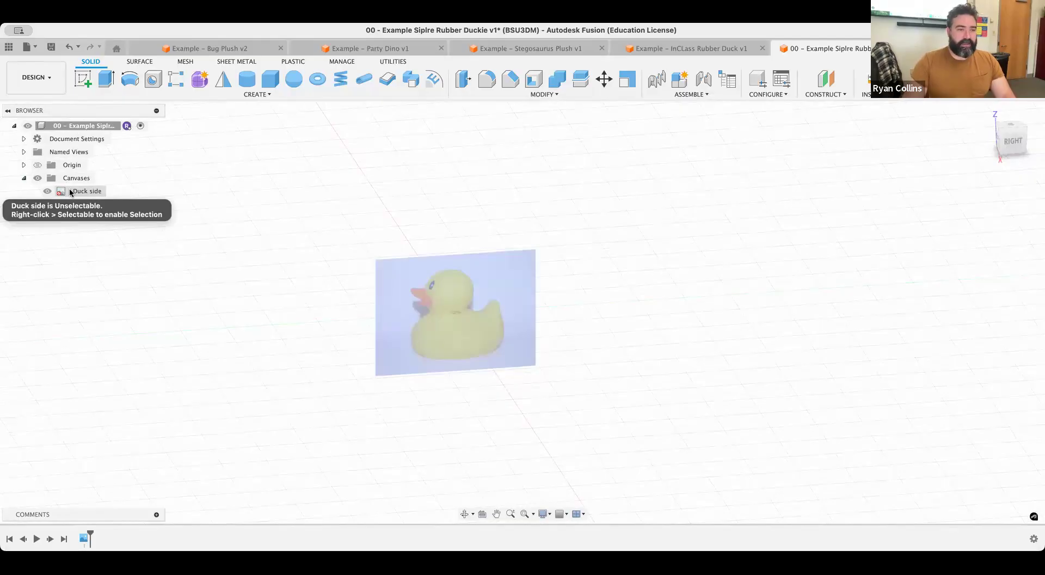
right_click(71, 192)
left_click(93, 226)
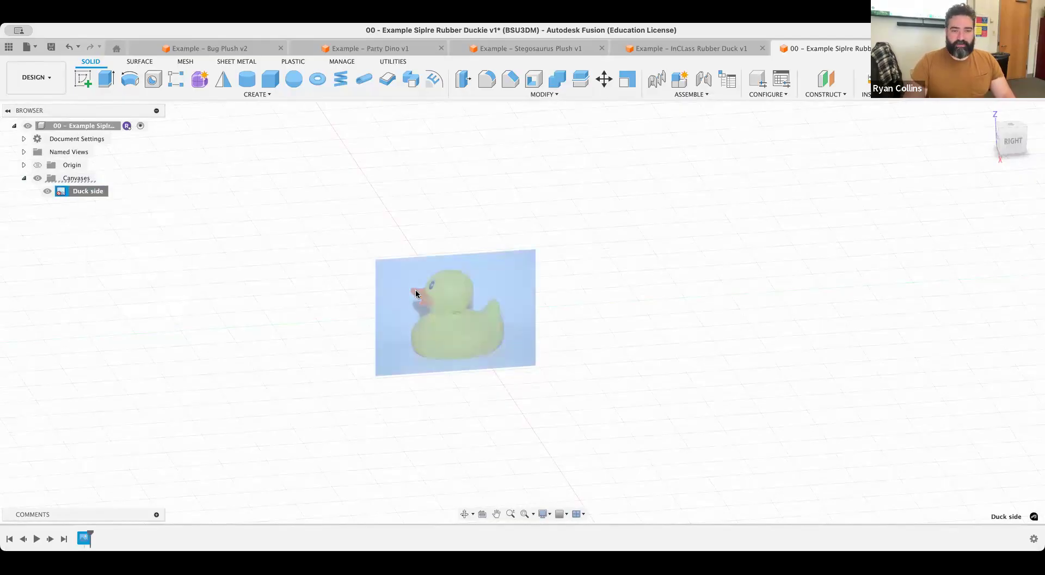
left_click(411, 289)
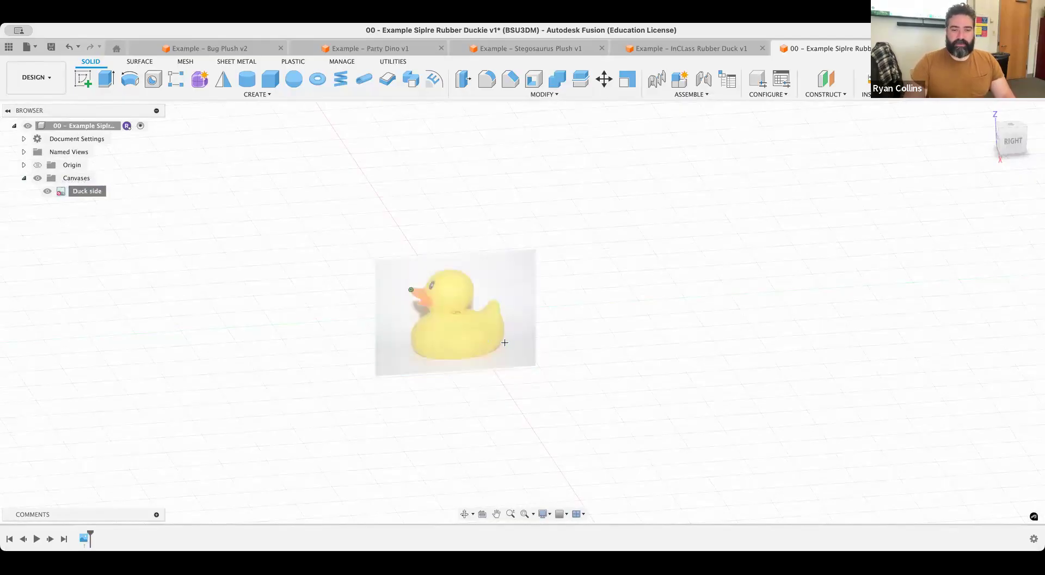
left_click(502, 342)
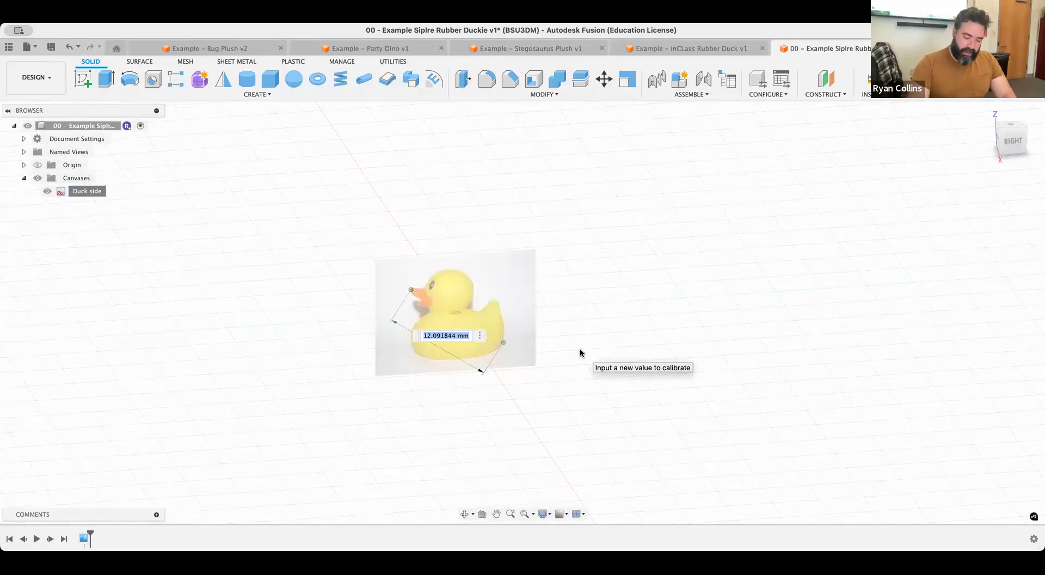
type("120")
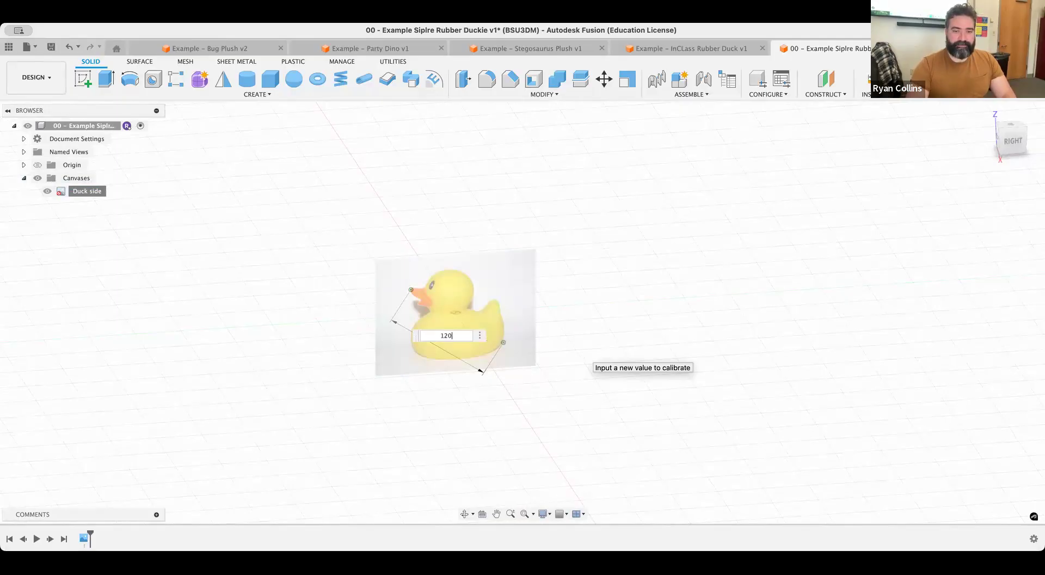
key("Return")
middle_click(580, 353)
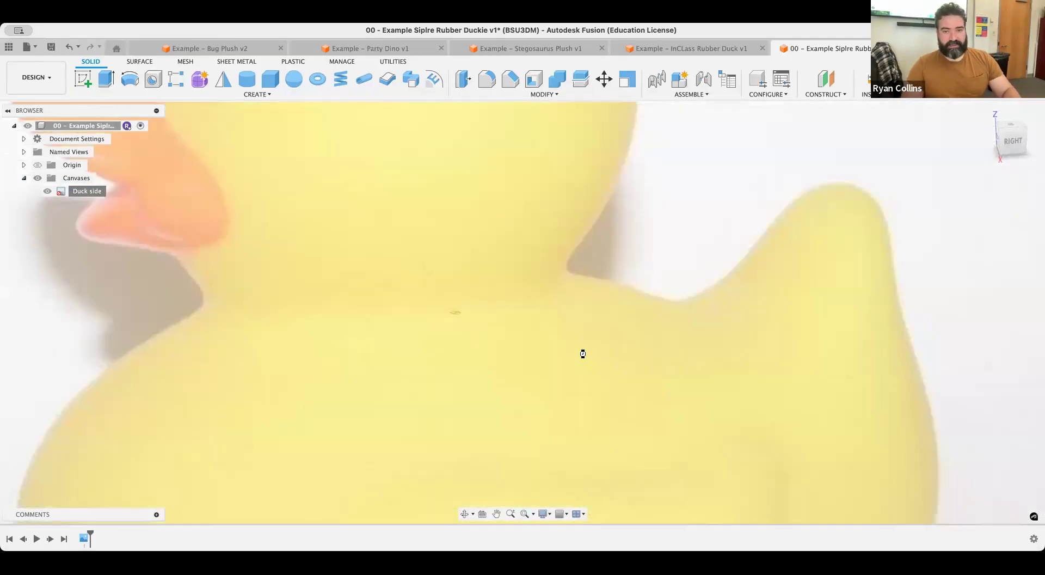
middle_click(581, 353)
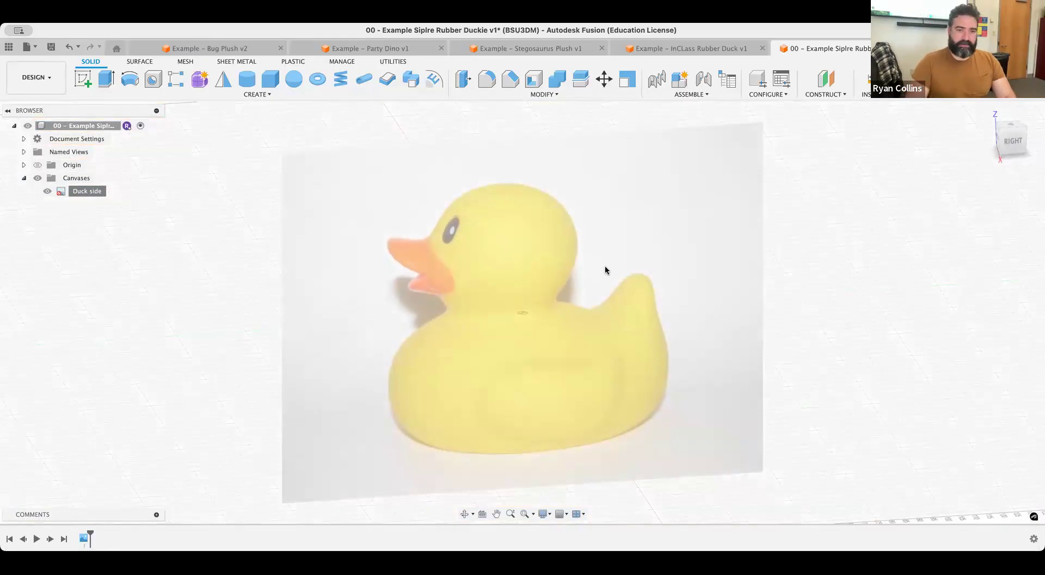
Save a new version of the design with the description "canvas duck"
key("super+s")
type("can")
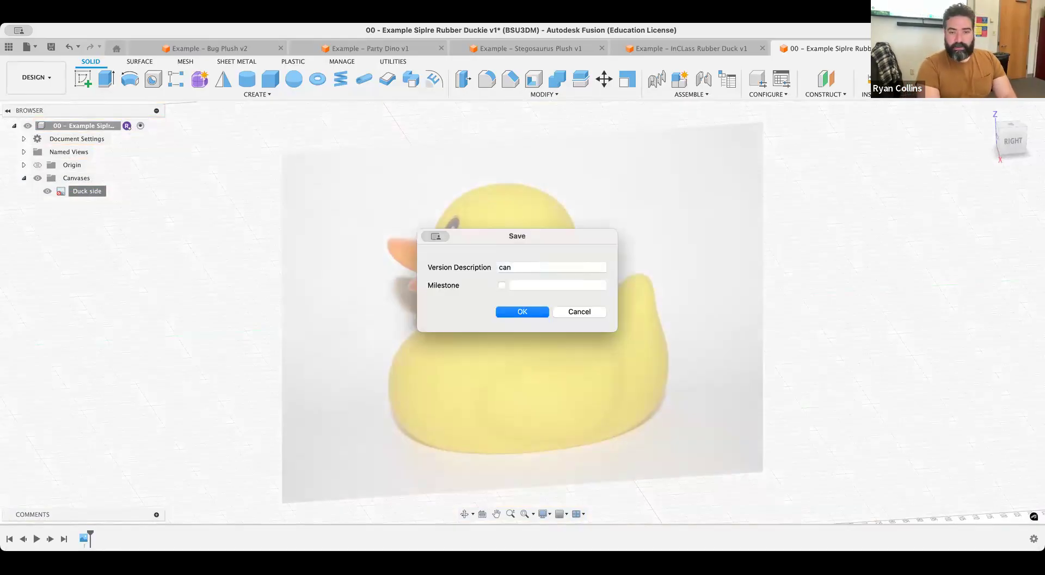
type("vas duck")
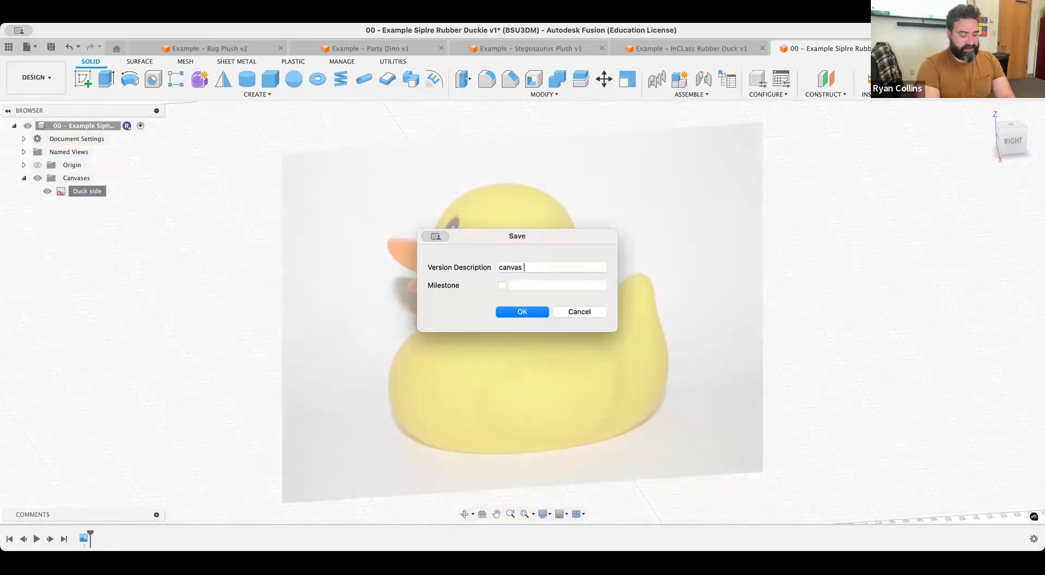
key("Return")
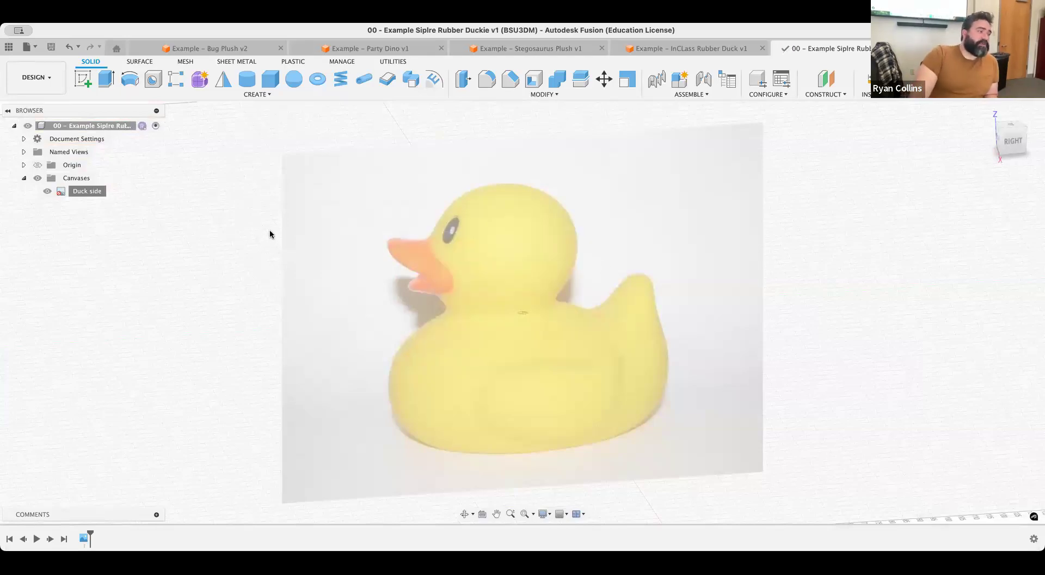
Start a form and create a centred box on the canvas plane over the duck's body, about 86 by 34 mm and 23 mm high
left_click(201, 80)
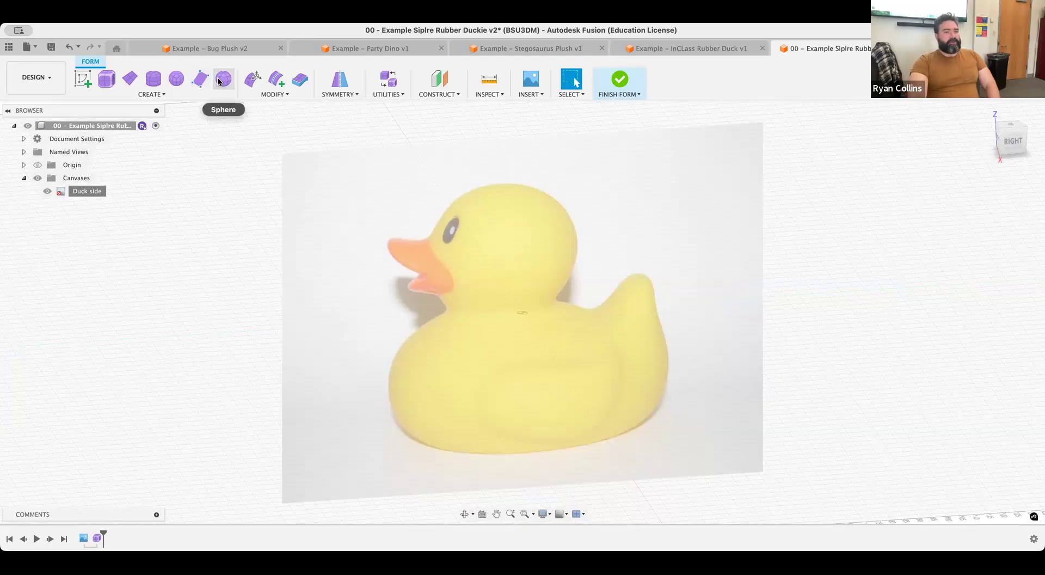
left_click(107, 81)
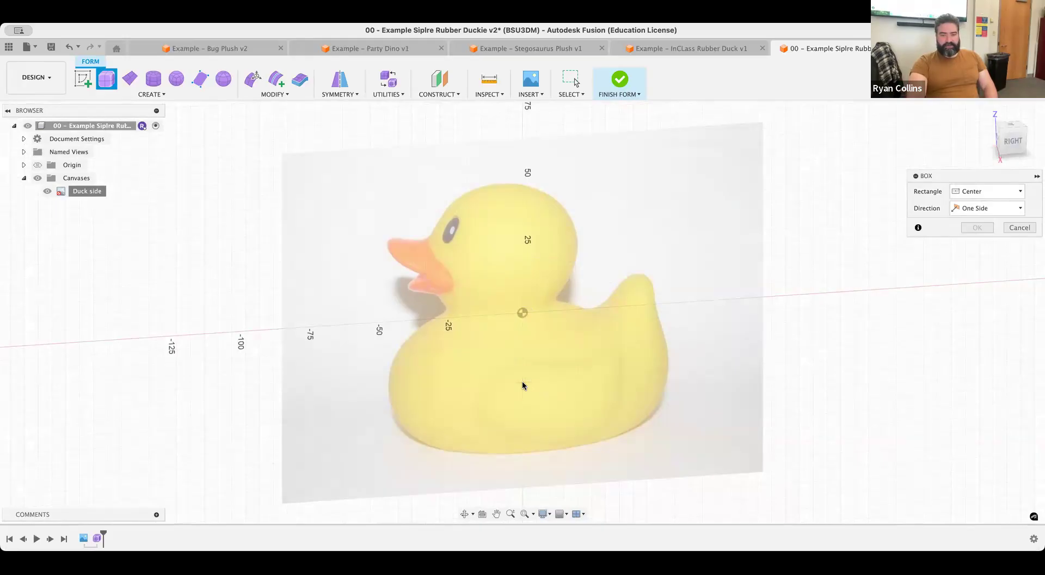
left_click(641, 329)
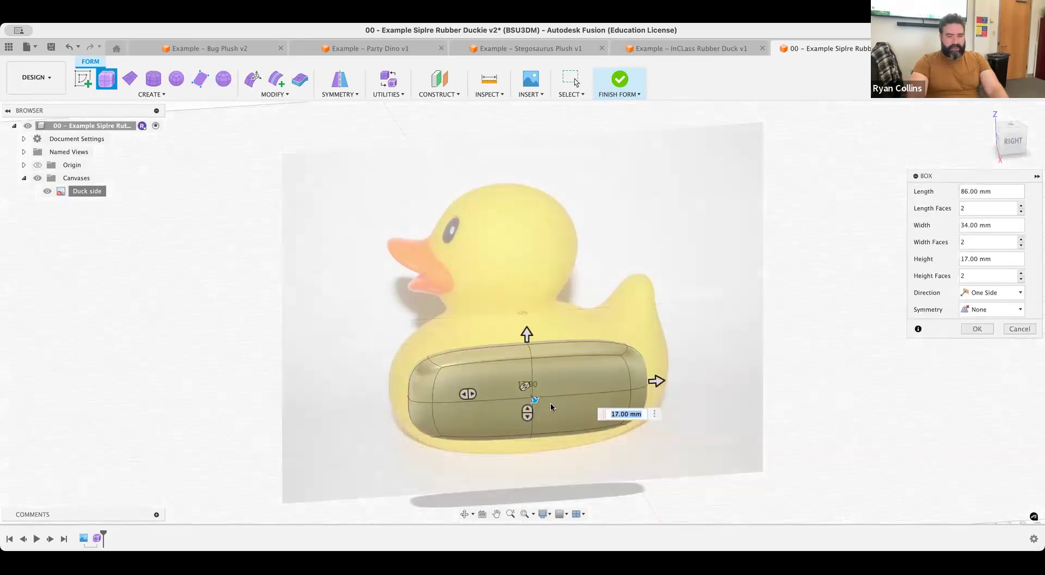
mouse_move(552, 407)
middle_mouse_down("shift")
mouse_move(592, 404)
mouse_move(556, 397)
middle_mouse_up("shift")
left_click_drag(557, 396, 572, 401)
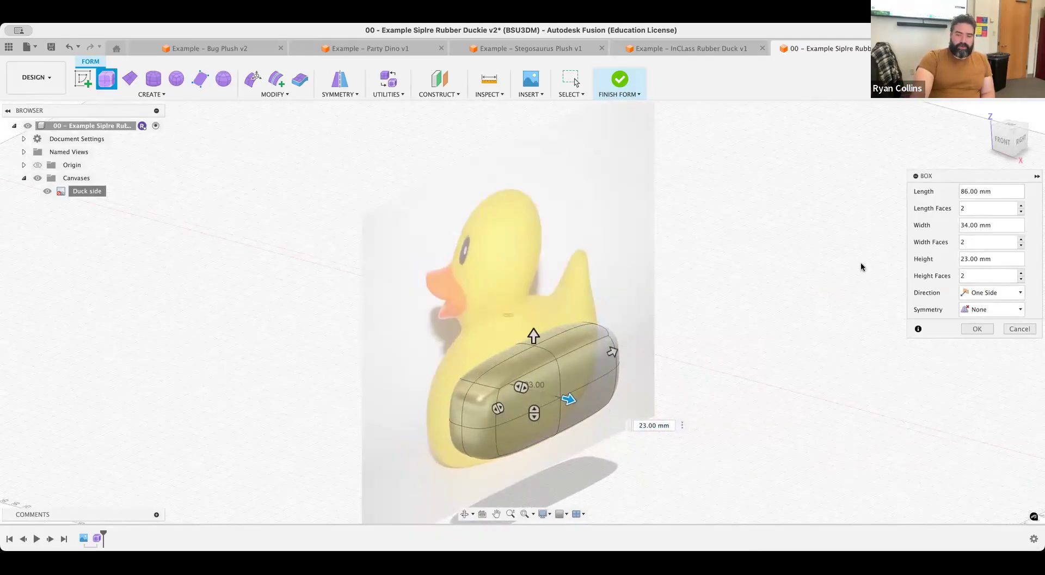
Set the box's direction to Symmetric and turn on Mirror symmetry for its height
left_click(972, 293)
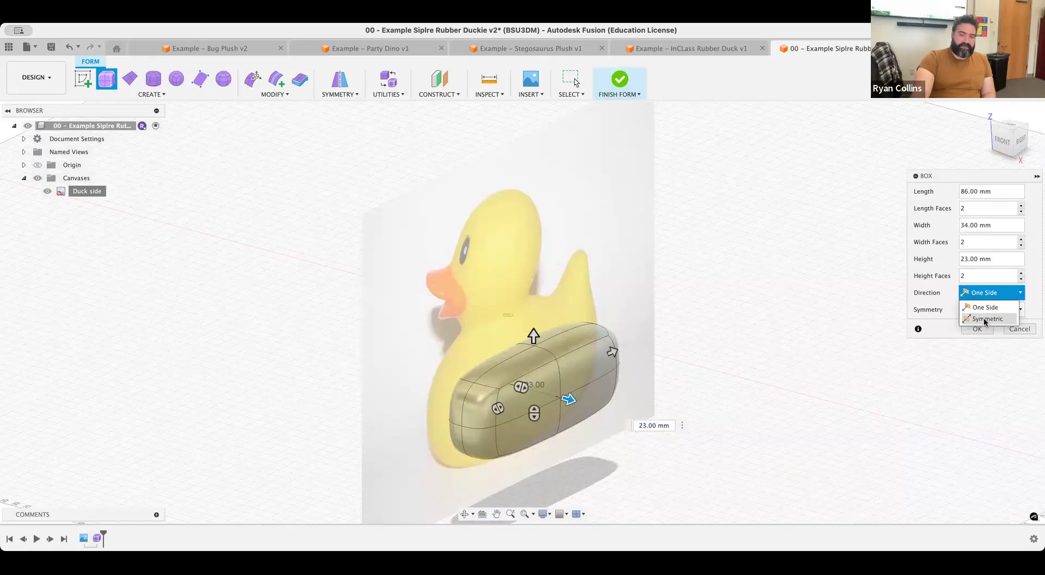
left_click(985, 319)
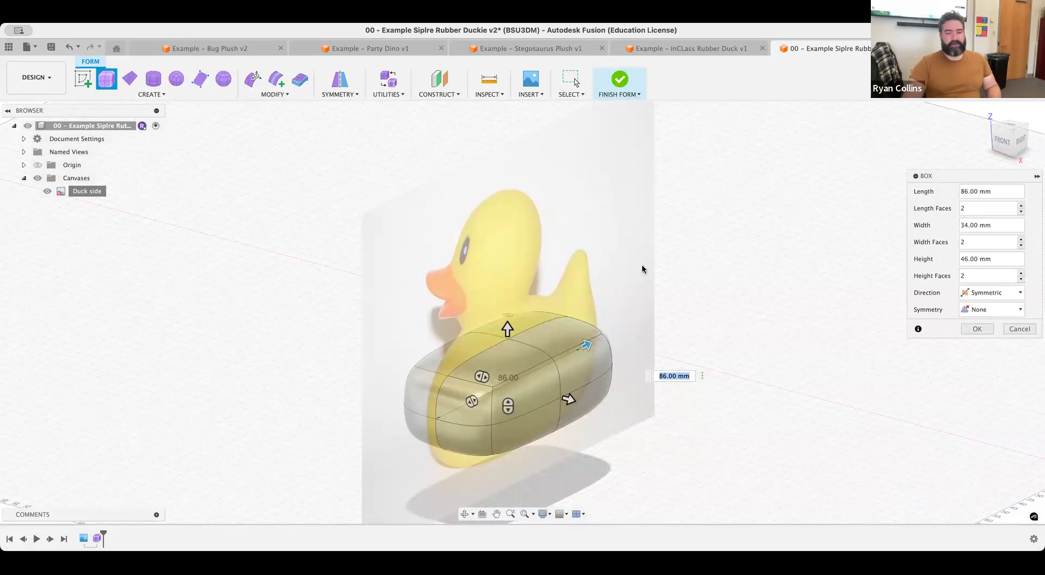
left_click(1012, 310)
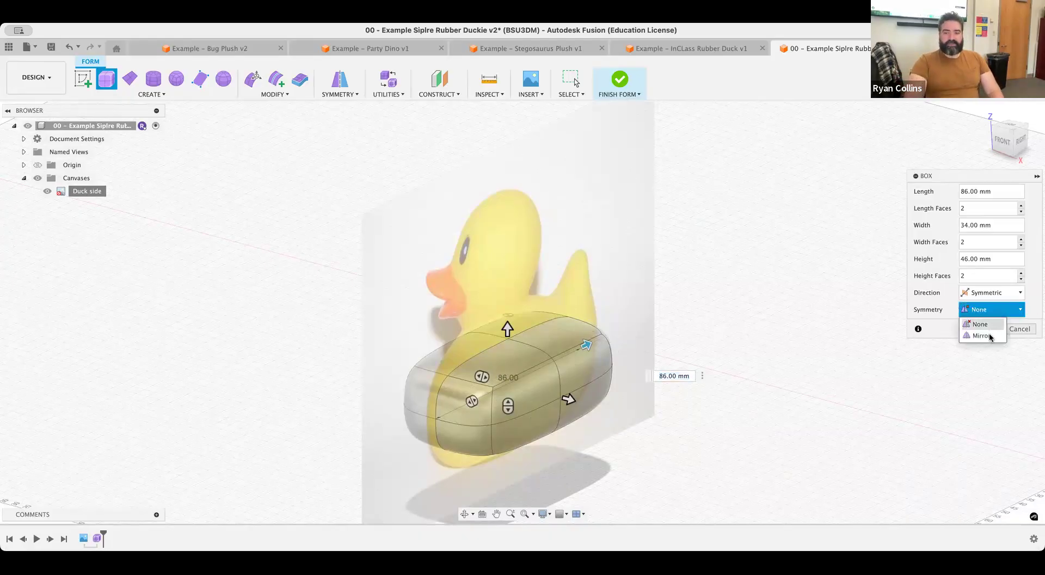
left_click(985, 336)
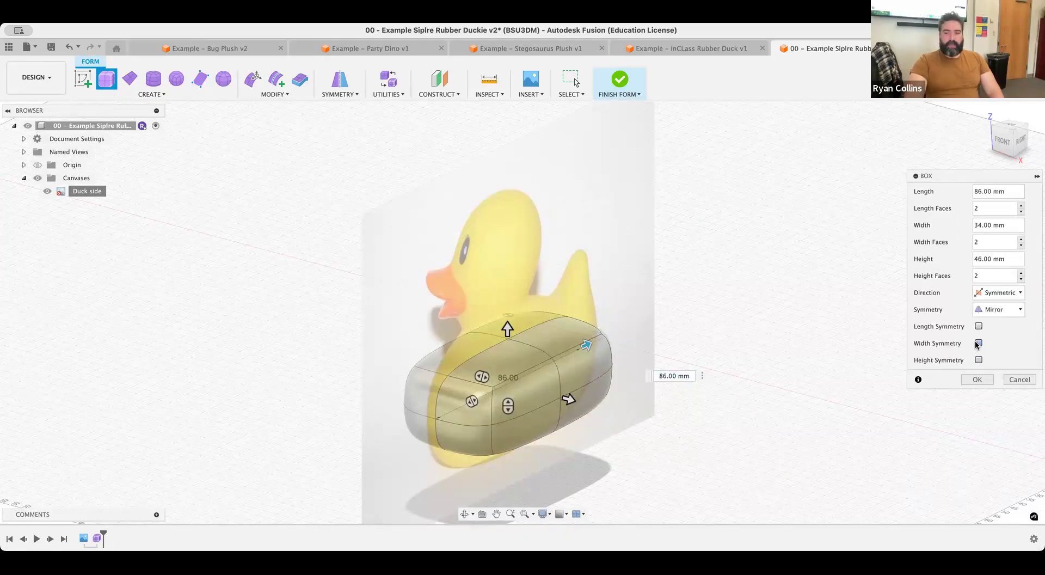
left_click(978, 343)
left_click(979, 343)
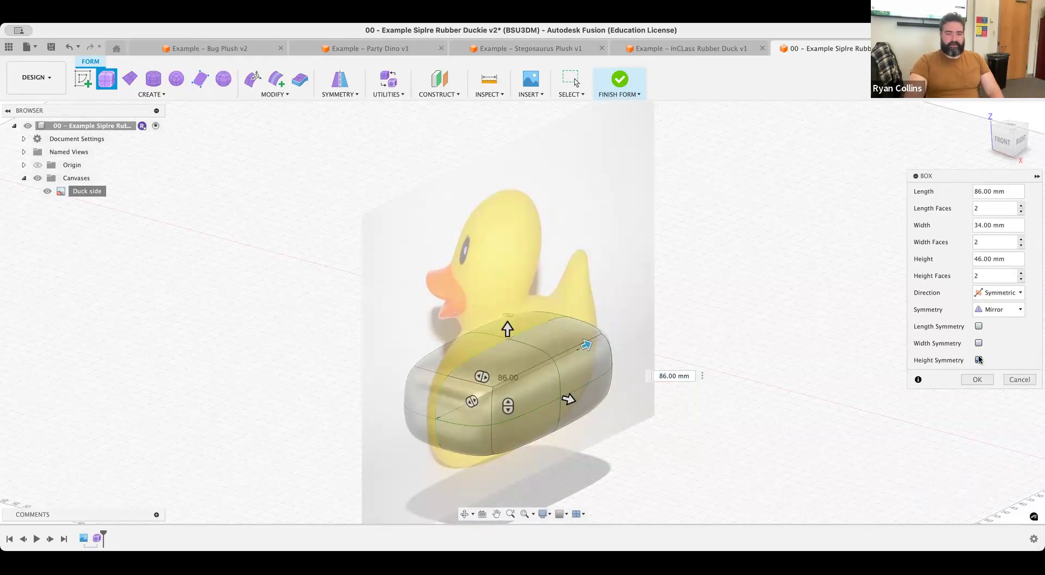
Give the box 3 length faces and create it
scroll(478, 371, "up", 5)
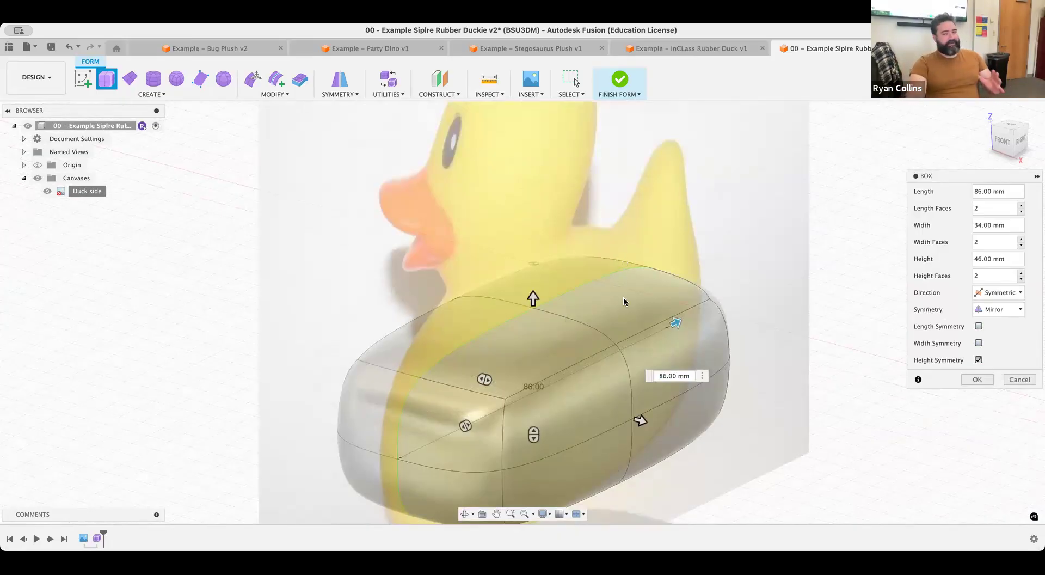
middle_click_drag(733, 375, 719, 361, "shift")
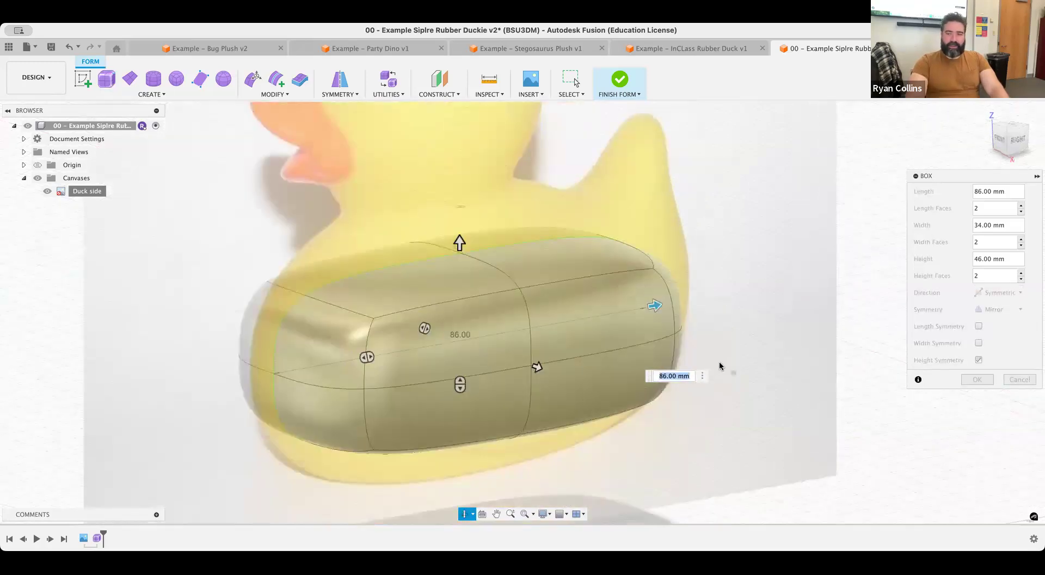
left_click(1021, 205)
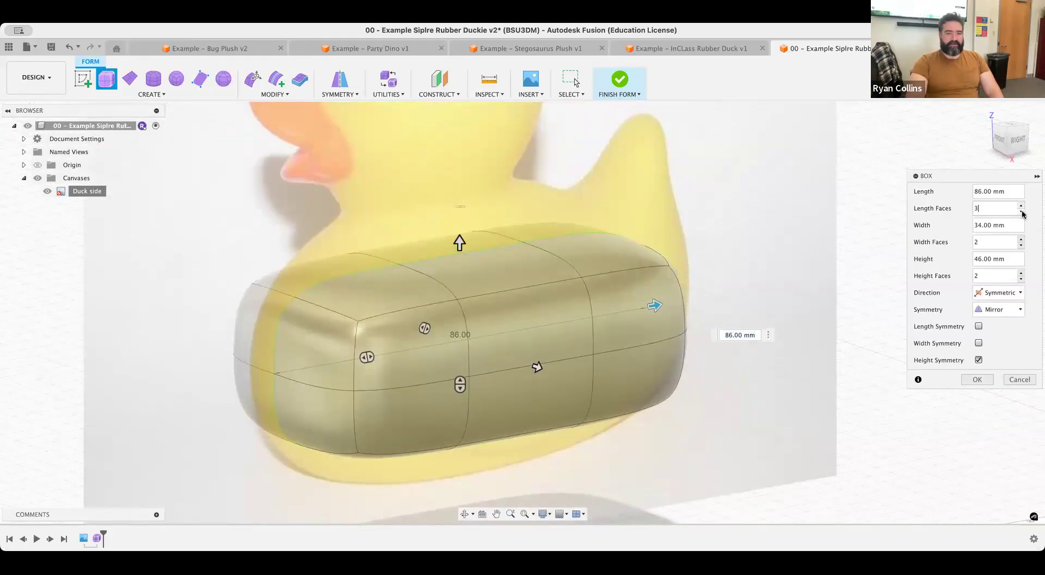
left_click(977, 379)
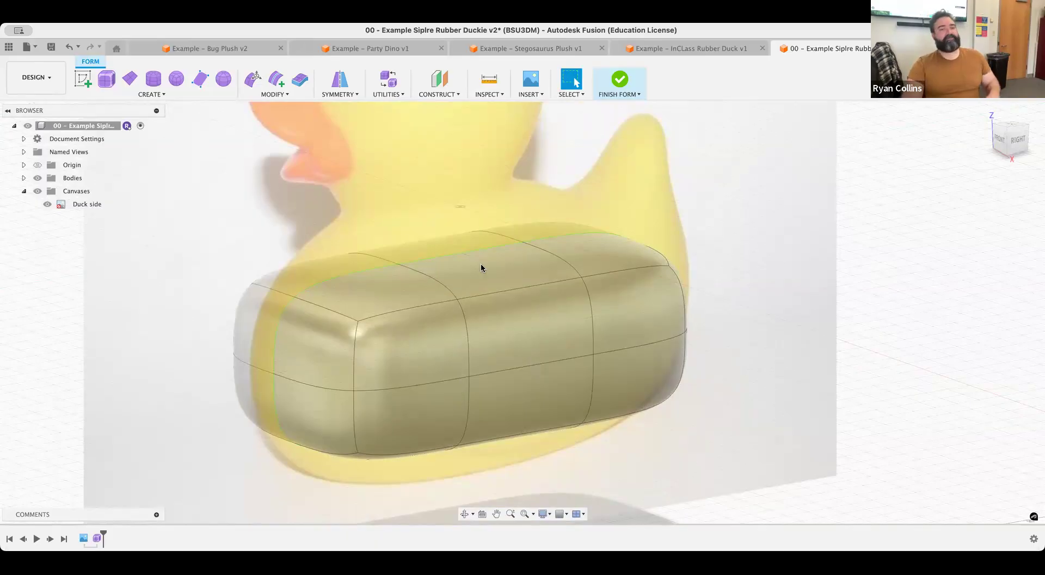
In the right view, move the front upper and lower edges of the body forward and outward to match the duck's breast outline
left_click(251, 84)
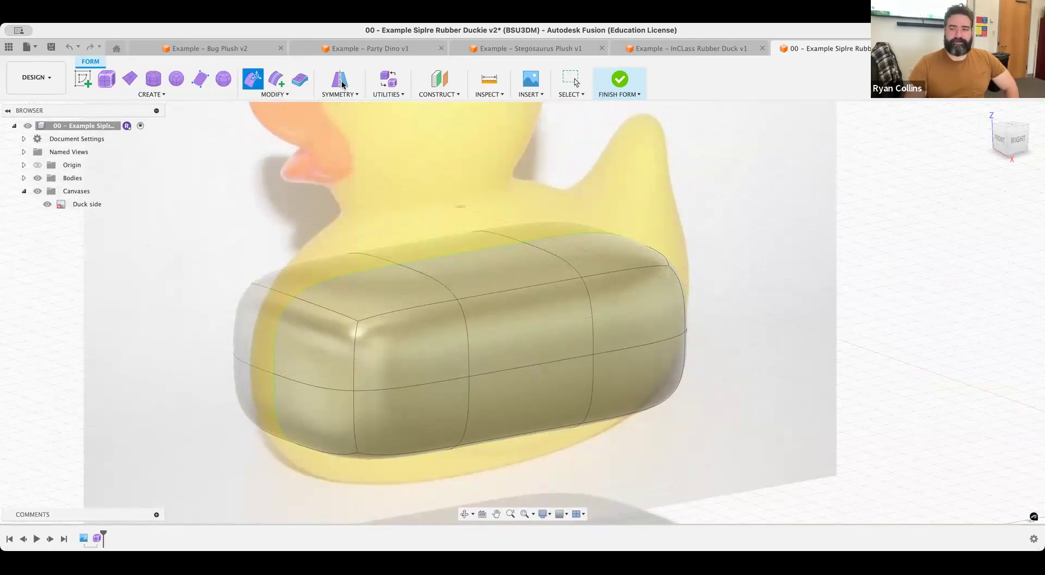
left_click(1017, 146)
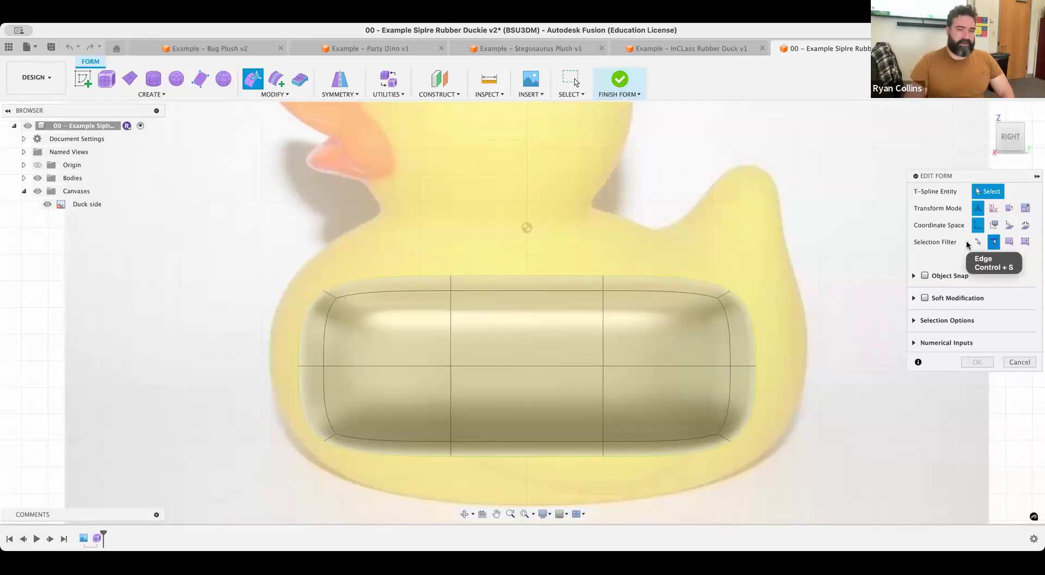
left_click(454, 283)
left_click_drag(460, 268, 400, 163)
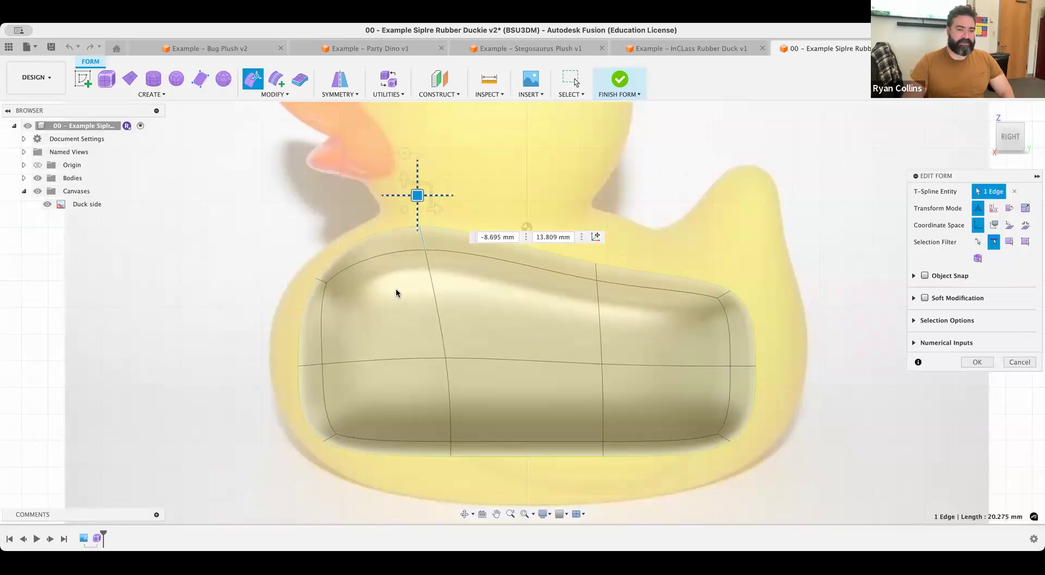
left_click(450, 447)
left_click_drag(463, 434, 413, 491)
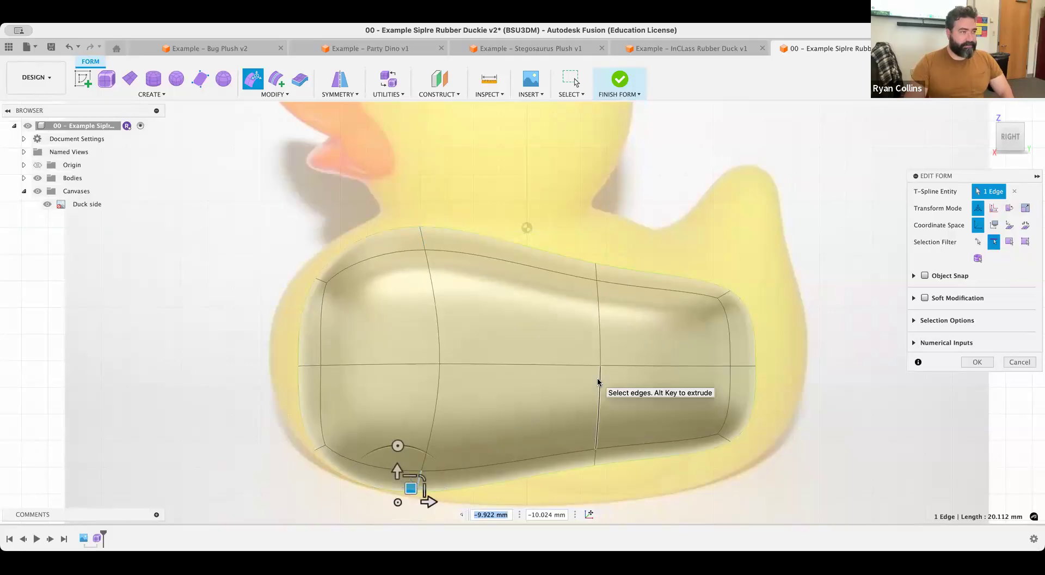
Select all the edges at the body's front end and move them about 4.6 mm forward and 1.4 mm up to the breast outline
left_click_drag(233, 243, 344, 520)
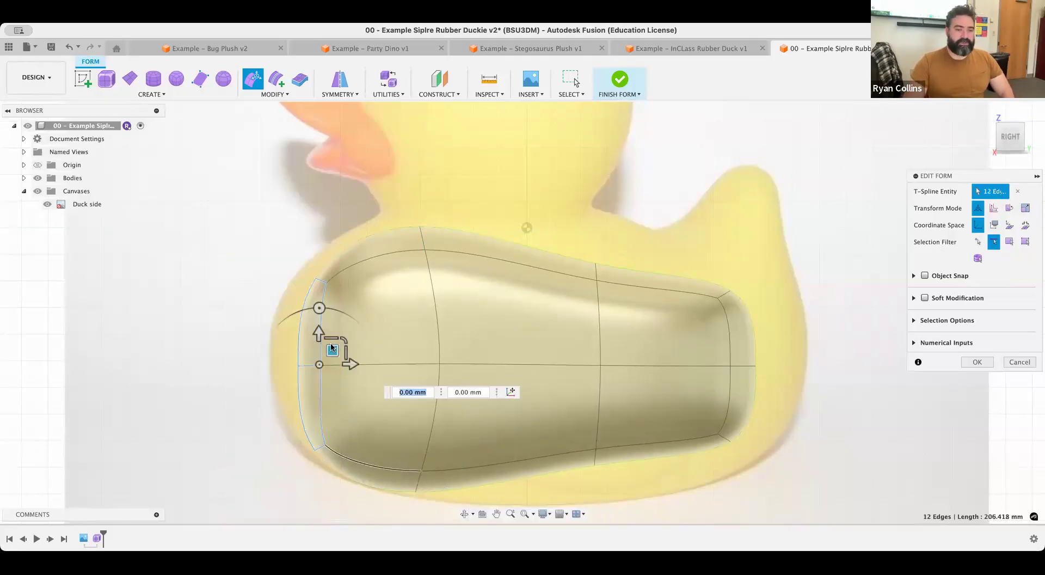
left_click_drag(330, 348, 306, 342)
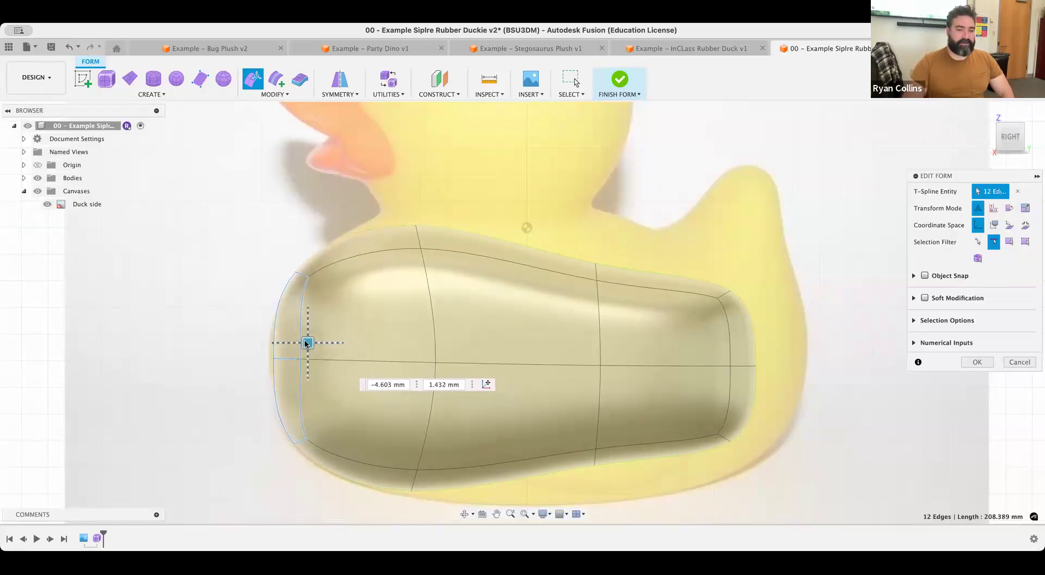
left_click(198, 322)
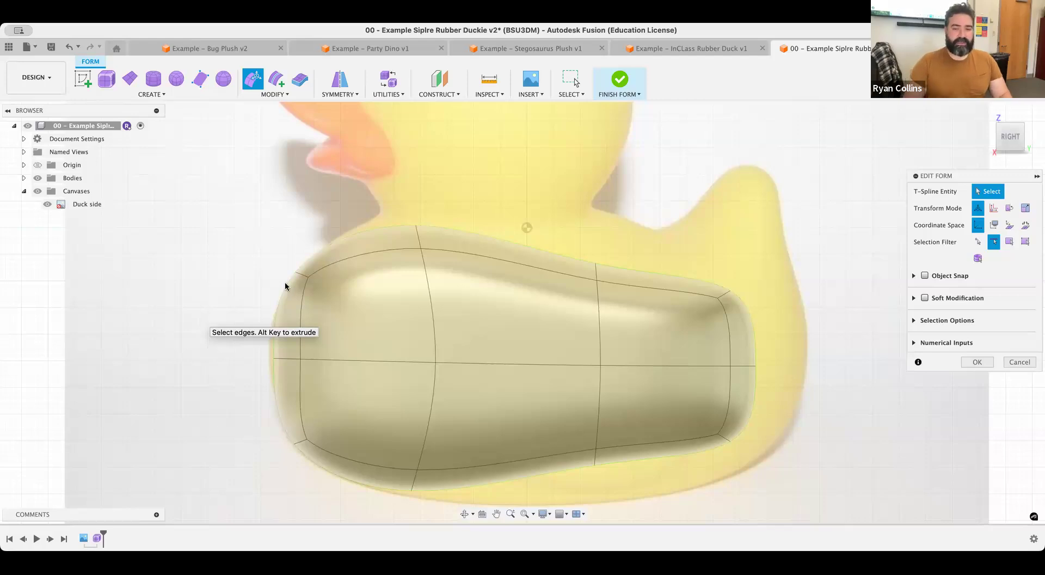
Move the rear lower edge, the rear lower corner edge and the rear middle edge outward to follow the duck's rear underside and back outline
middle_click_drag(755, 427, 721, 377)
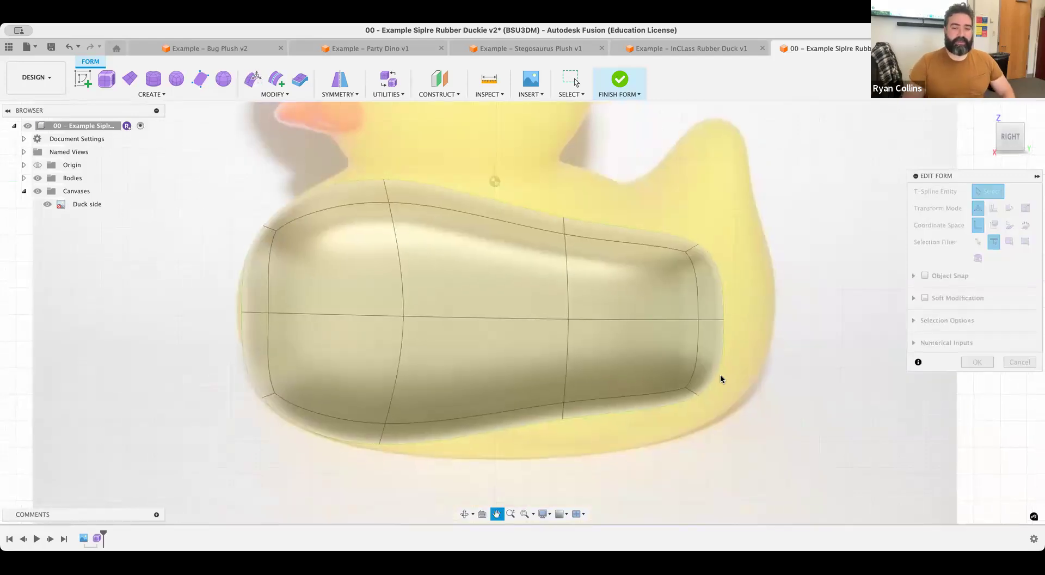
left_click(560, 407)
left_click_drag(574, 393, 579, 460)
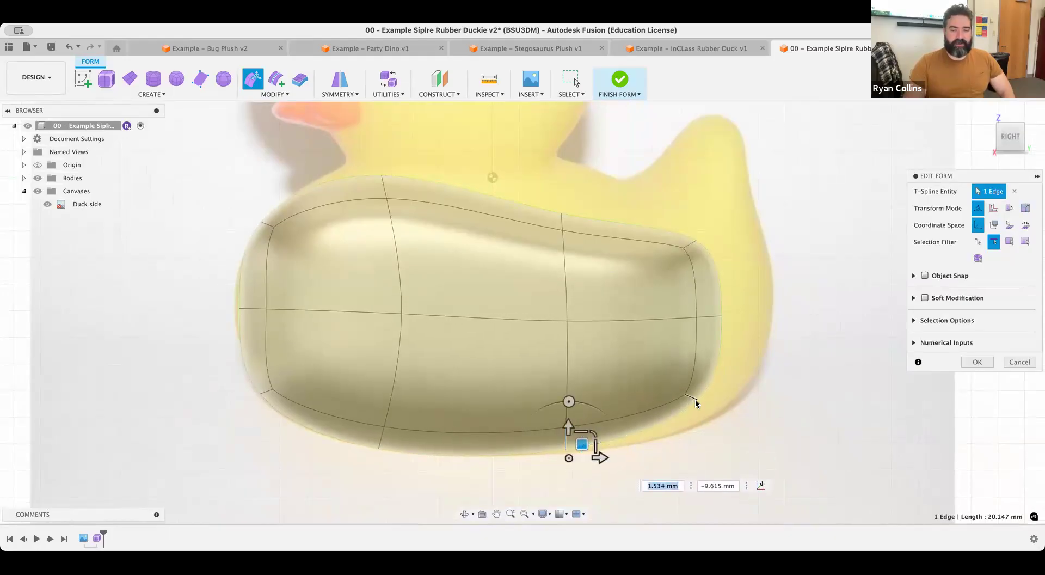
left_click(694, 399)
left_click_drag(702, 384, 765, 374)
left_click(723, 315)
left_click_drag(729, 299, 782, 259)
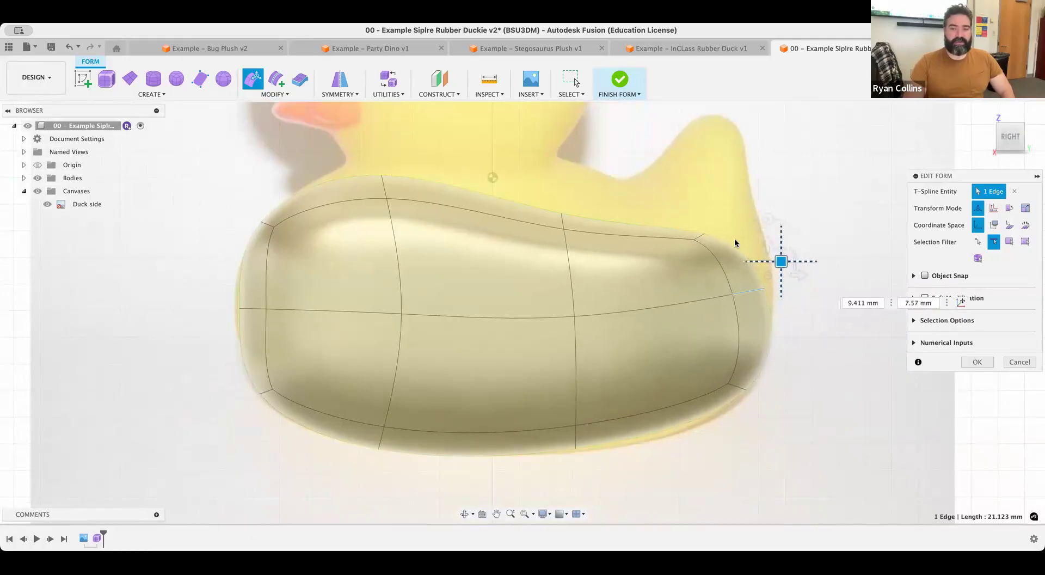
Raise the body's rear upper corner edge about 11.6 mm toward the tail and finish the form edit
left_click(700, 238)
left_click_drag(712, 222, 716, 157)
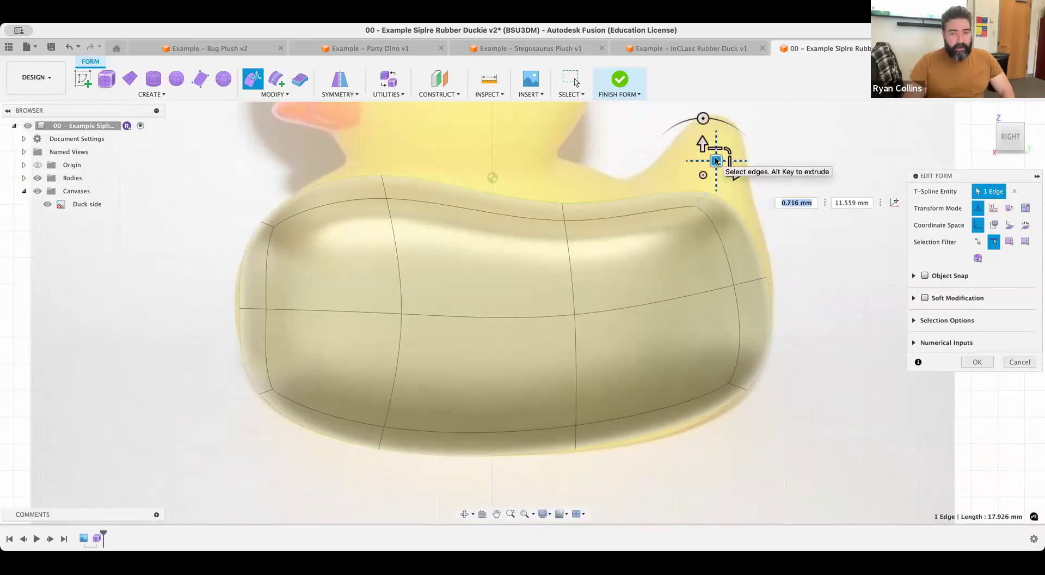
left_click(800, 319)
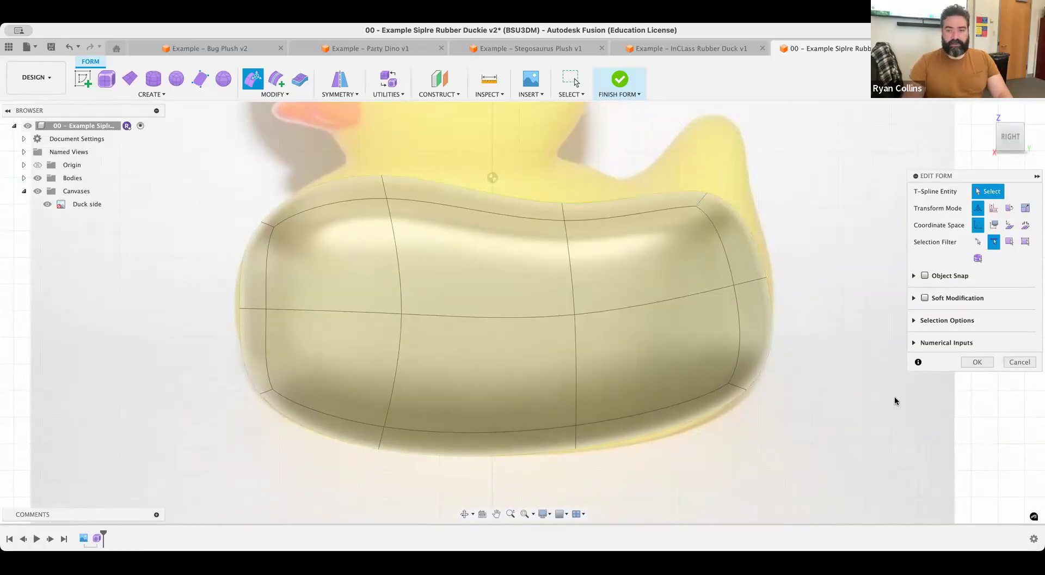
left_click(957, 362)
Crease the body's rear upper corner edge at the base of the tail
middle_click_drag(872, 285, 384, 144, "shift")
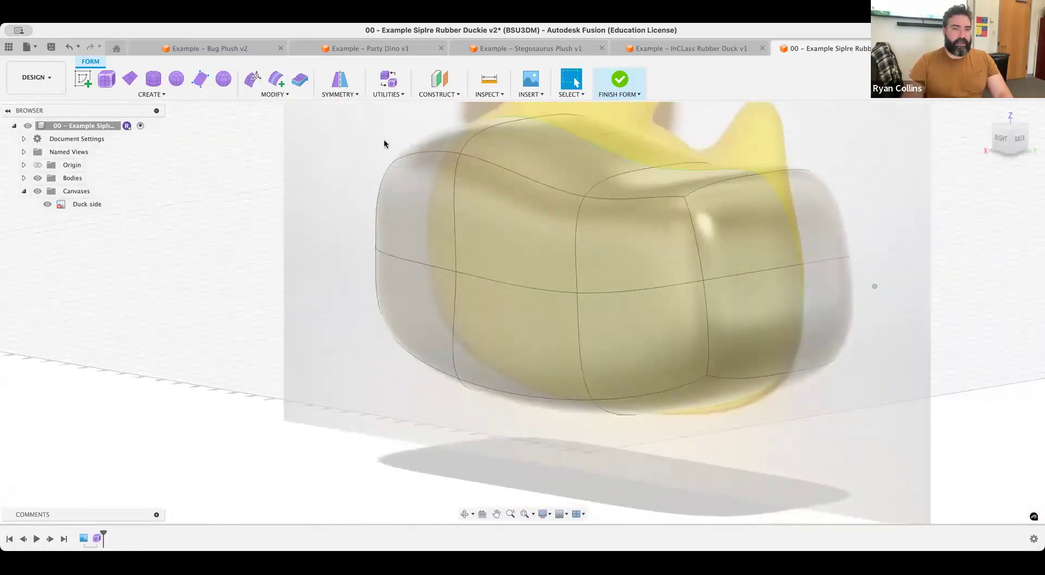
left_click(275, 94)
left_click(275, 235)
left_click(717, 182)
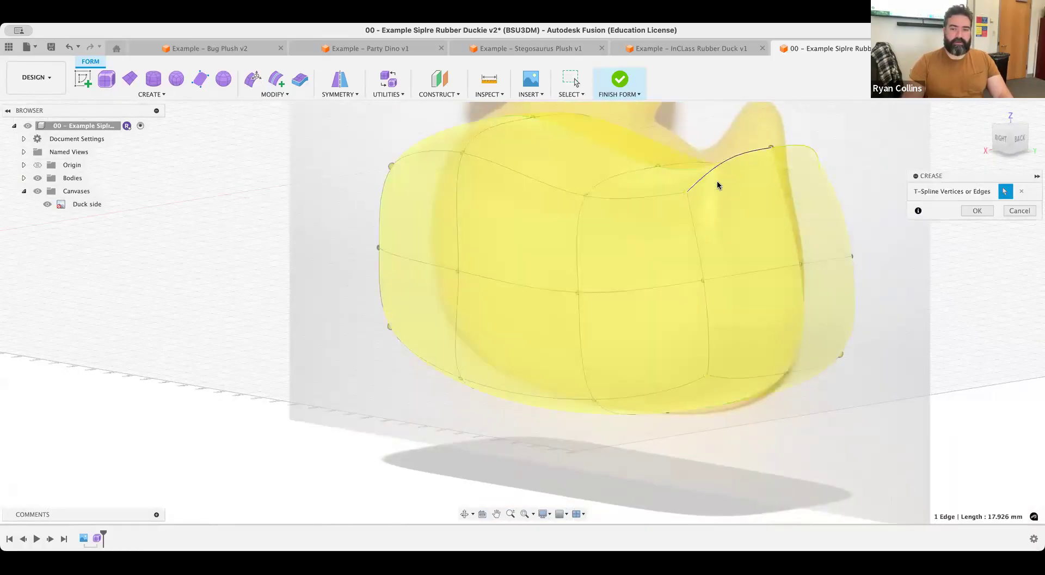
left_click(977, 210)
middle_click_drag(626, 257, 774, 217, "shift")
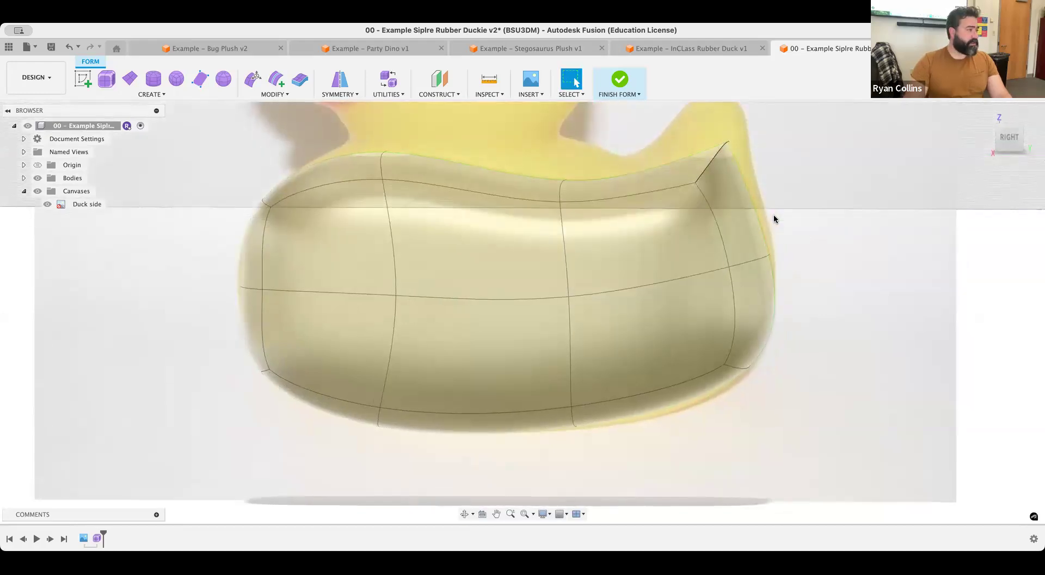
In the right view, move the creased tail edge about 4 mm forward and 7 mm up toward the tail tip
left_click(255, 79)
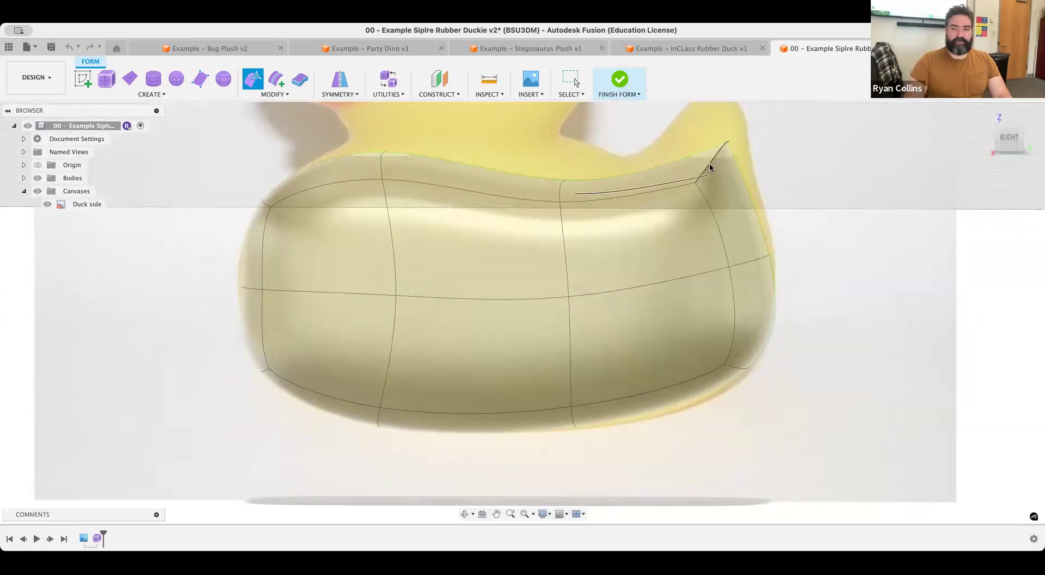
left_click(1000, 137)
middle_click_drag(616, 209, 585, 275)
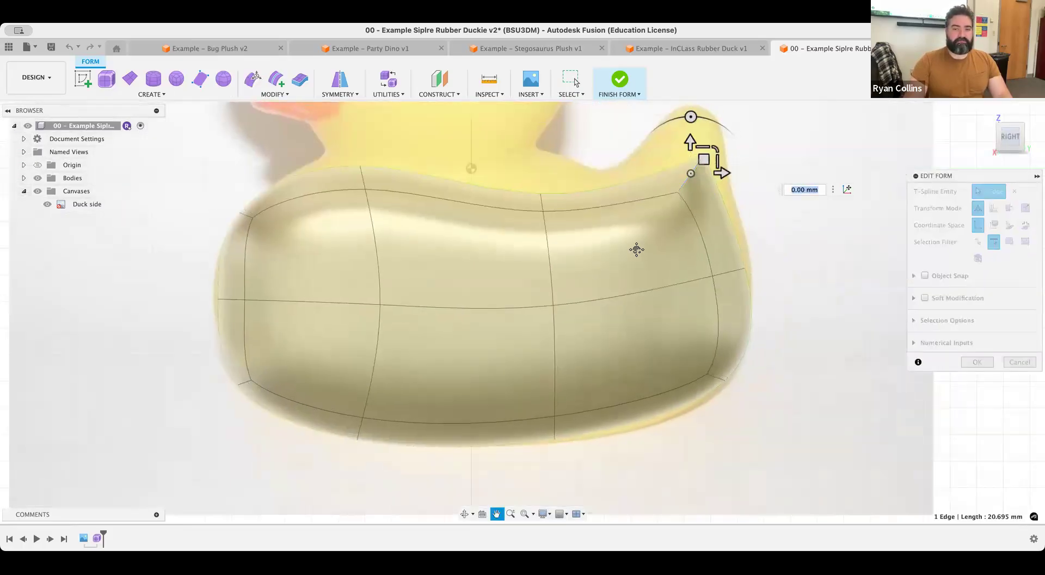
left_click_drag(678, 220, 662, 191)
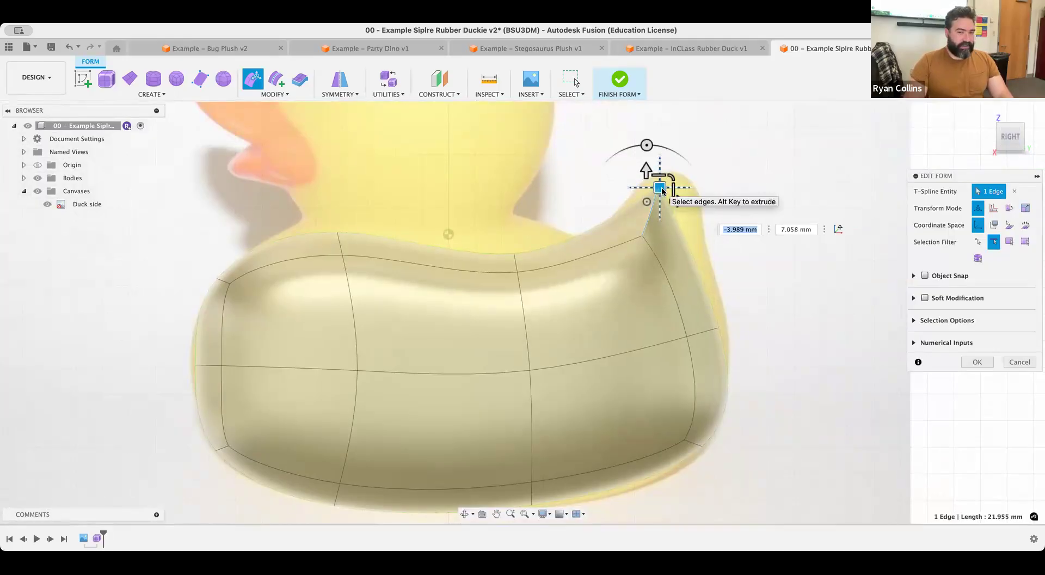
left_click(780, 306)
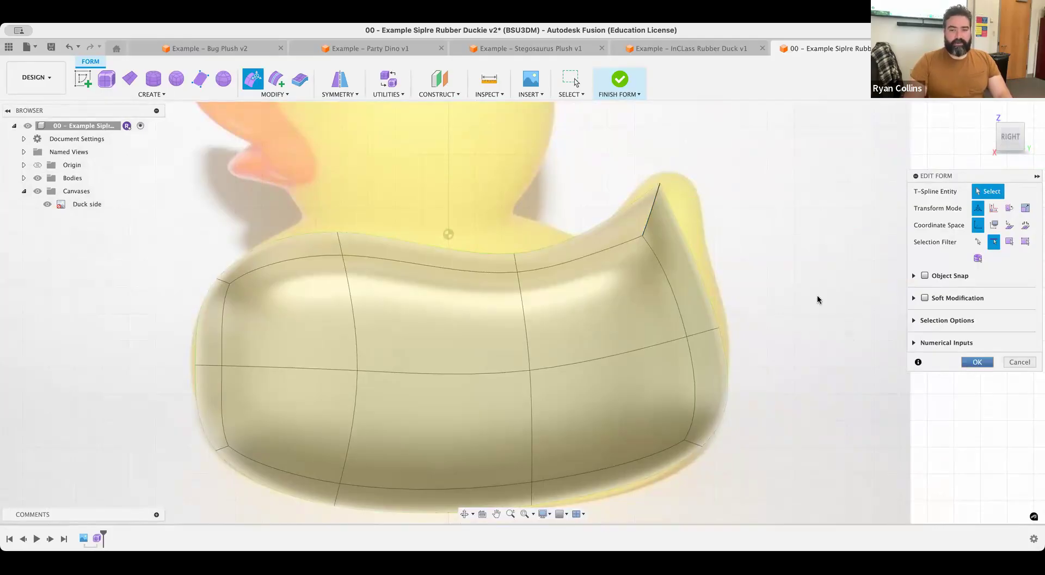
Try to extrude the tail's rear upper face by about 5.6 mm backward and 4.5 mm upward, and undo the extrusion
middle_click_drag(802, 266, 764, 279, "shift")
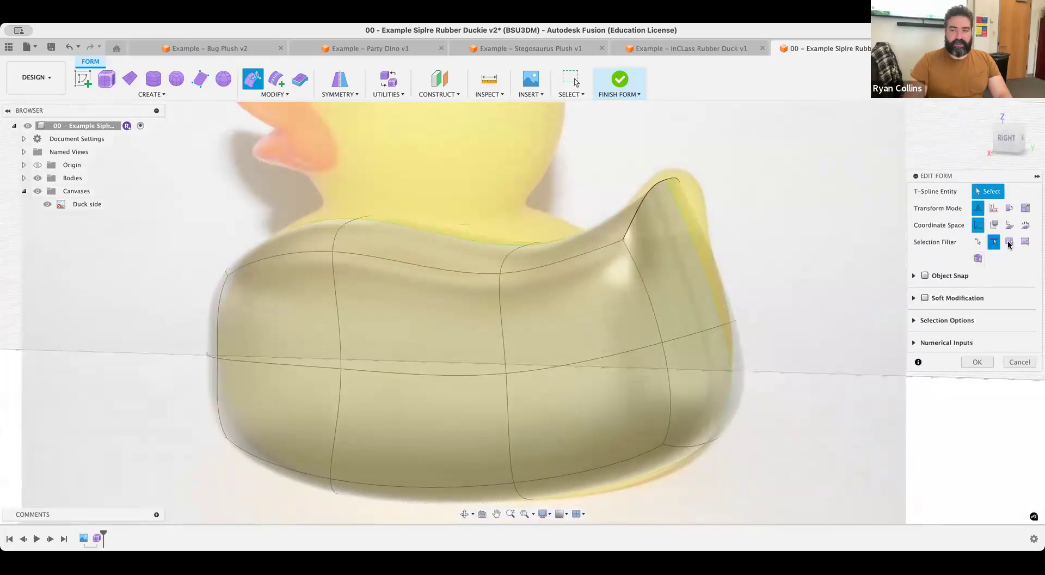
left_click(1008, 242)
left_click(661, 253)
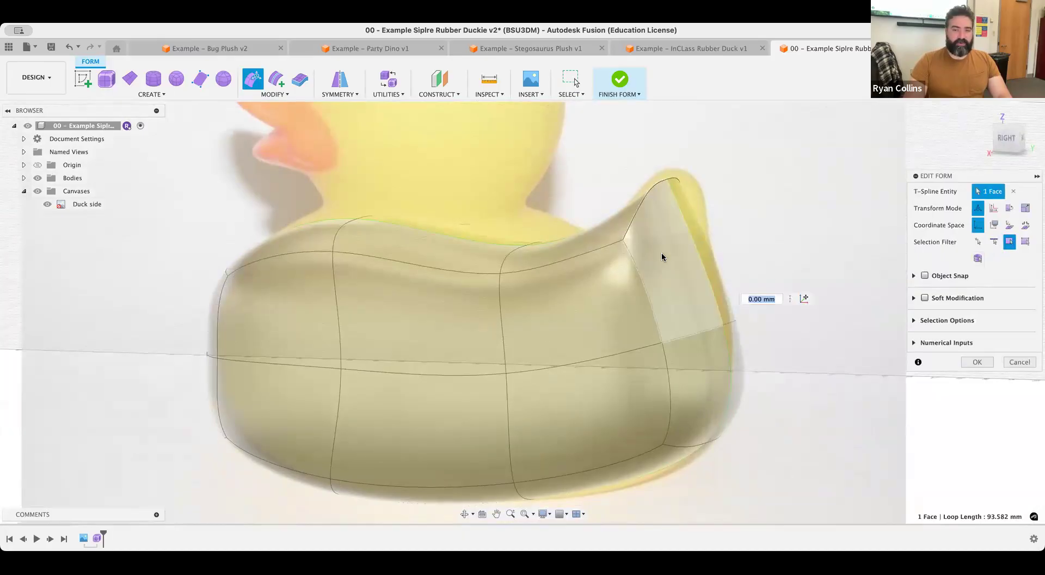
left_click(1008, 145)
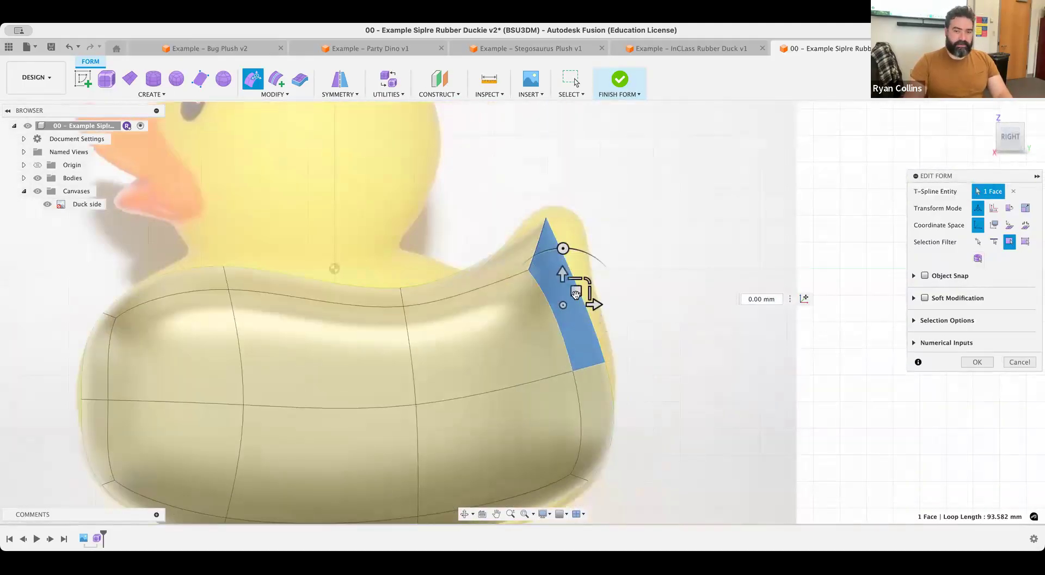
left_click_drag(603, 277, 606, 269)
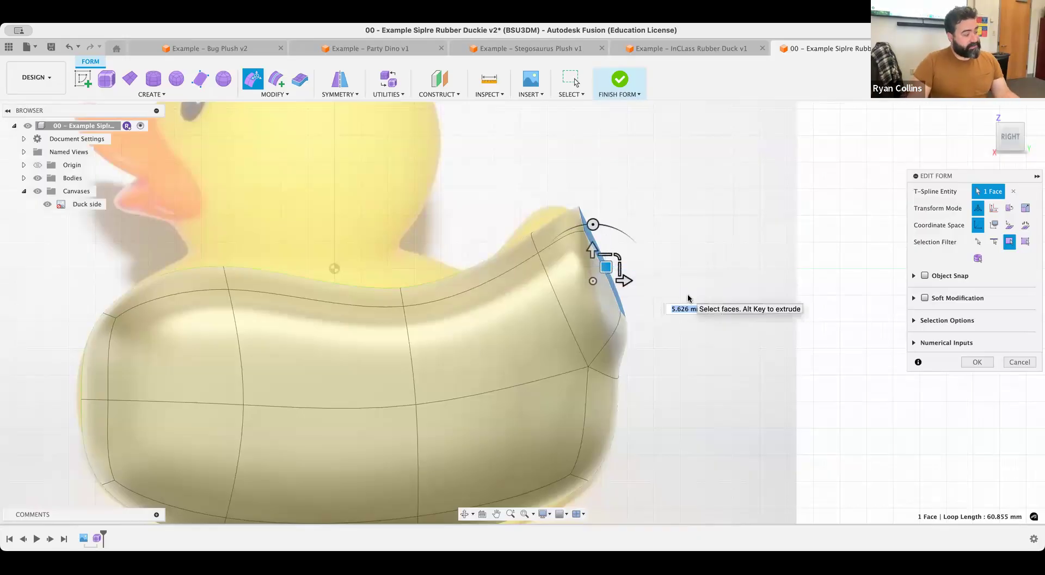
middle_click_drag(702, 348, 641, 361, "shift")
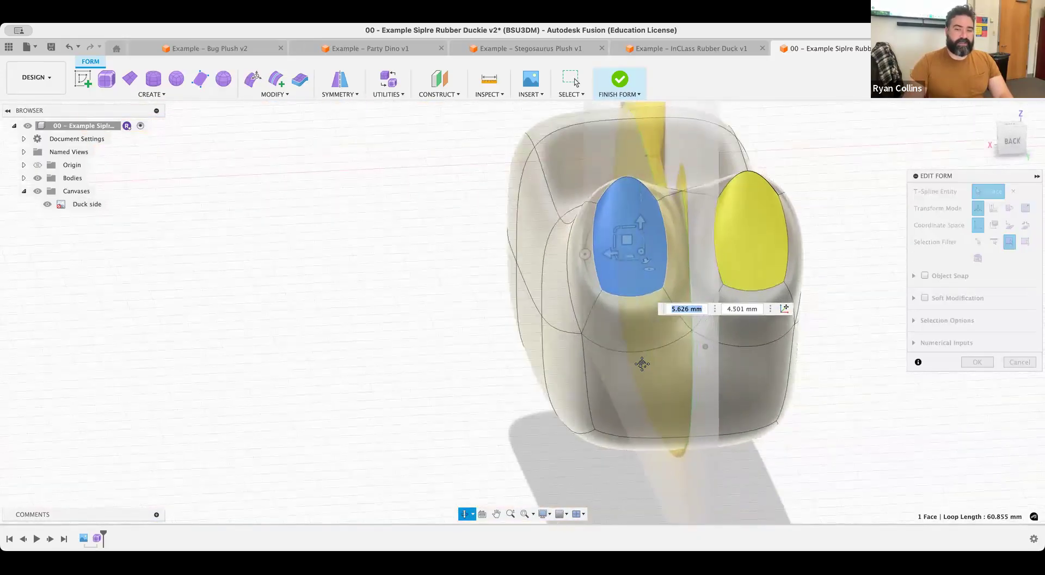
scroll(591, 375, "right", 5)
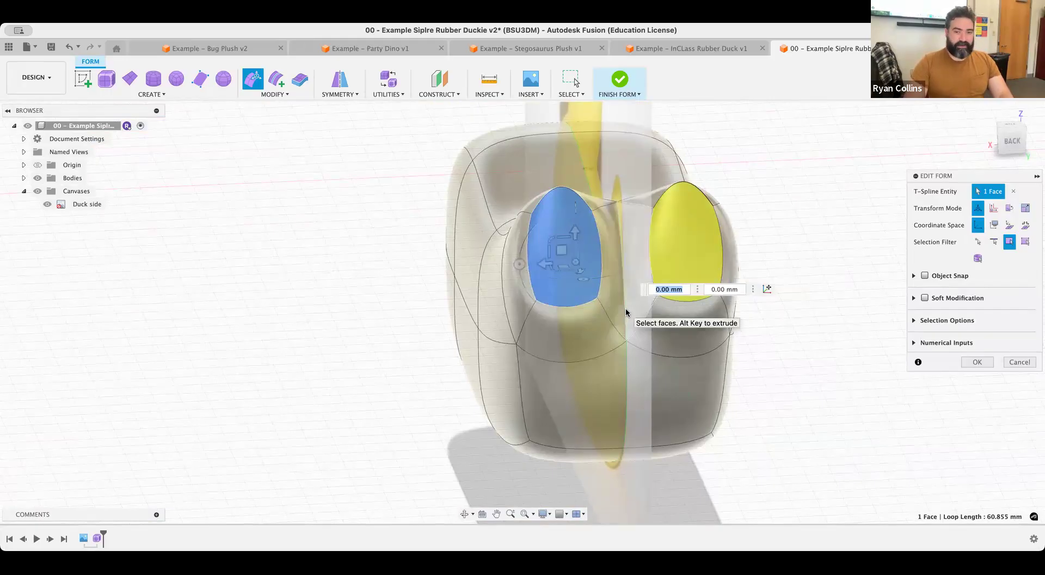
key("ctrl+z")
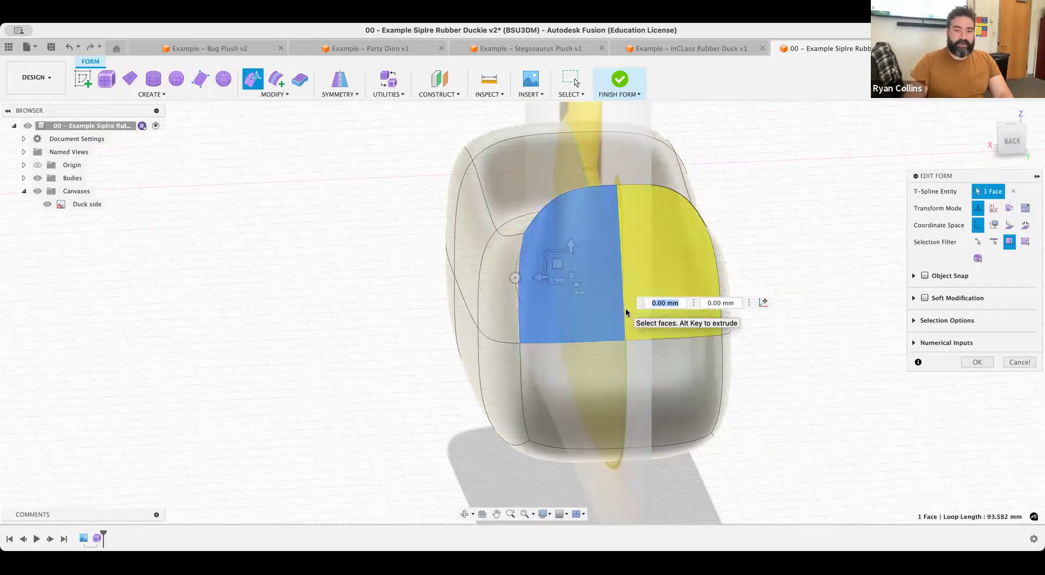
Extrude the tail's rear upper face together with its mirror-line edges about 3.8 mm backward and 6.2 mm upward
left_click(1025, 245)
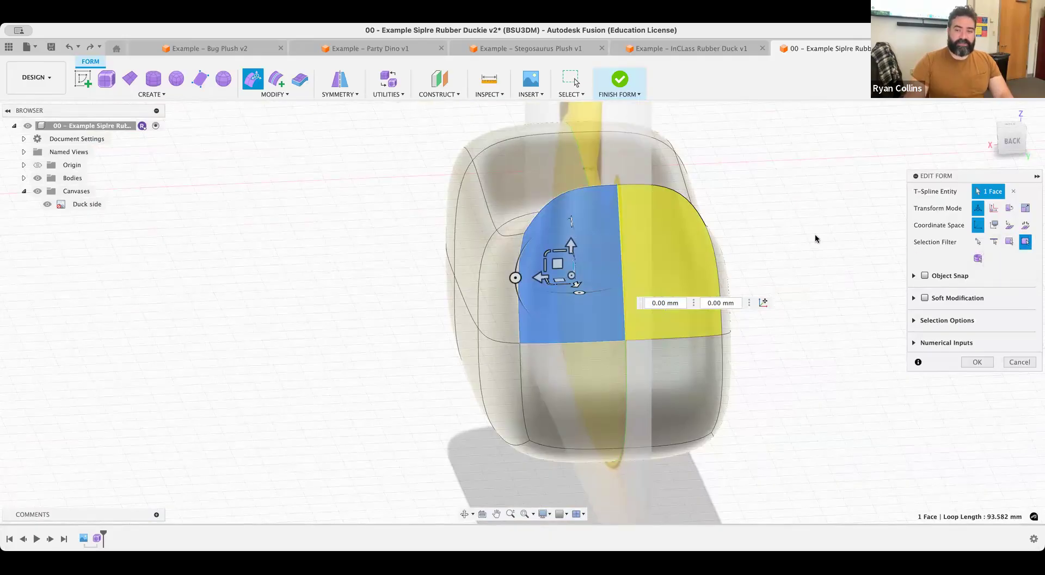
left_click(623, 283, "shift")
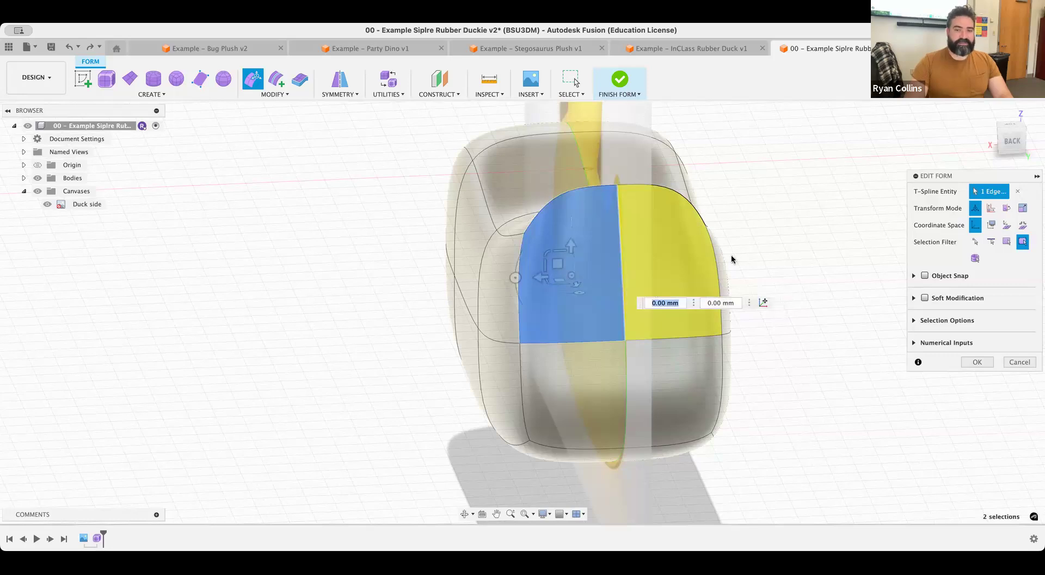
left_click(1007, 141)
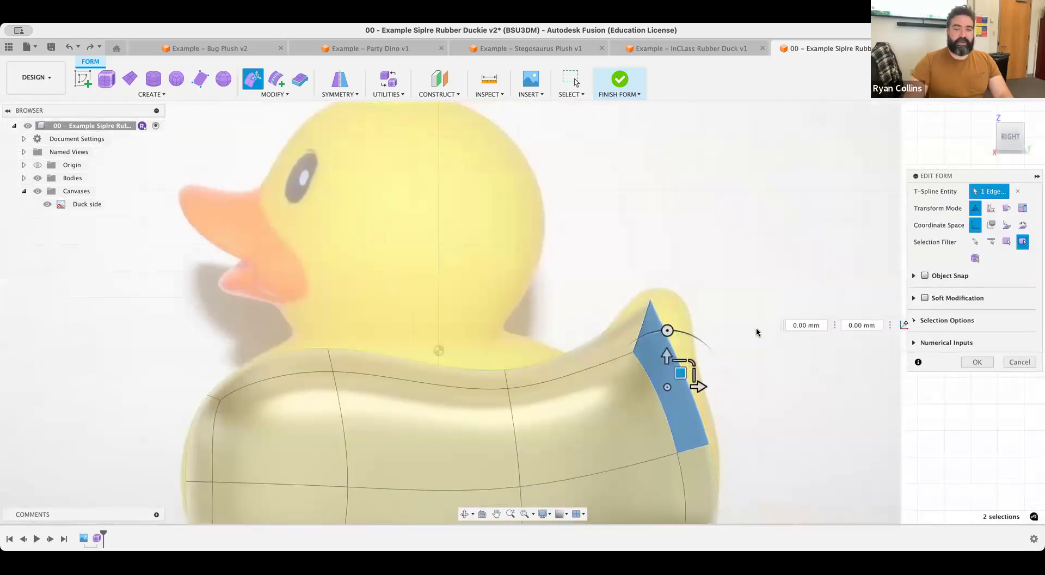
middle_click_drag(757, 332, 730, 306)
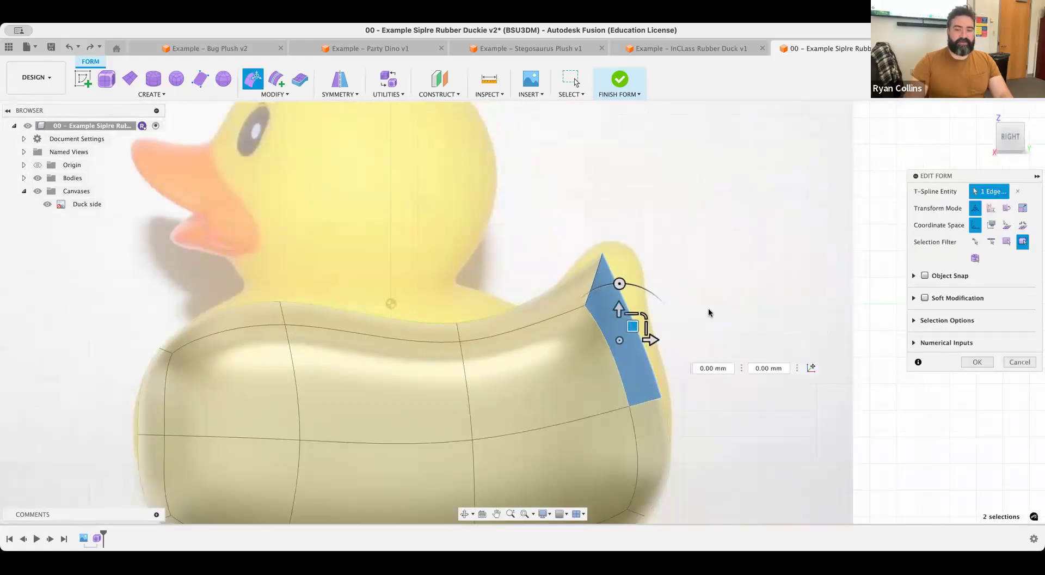
left_click(708, 312)
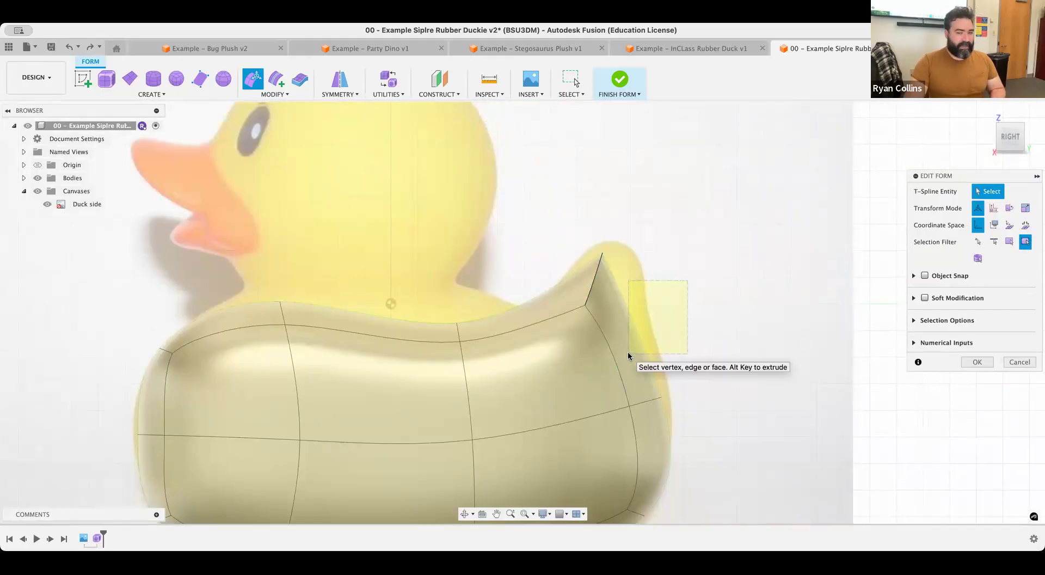
left_click_drag(628, 354, 628, 354)
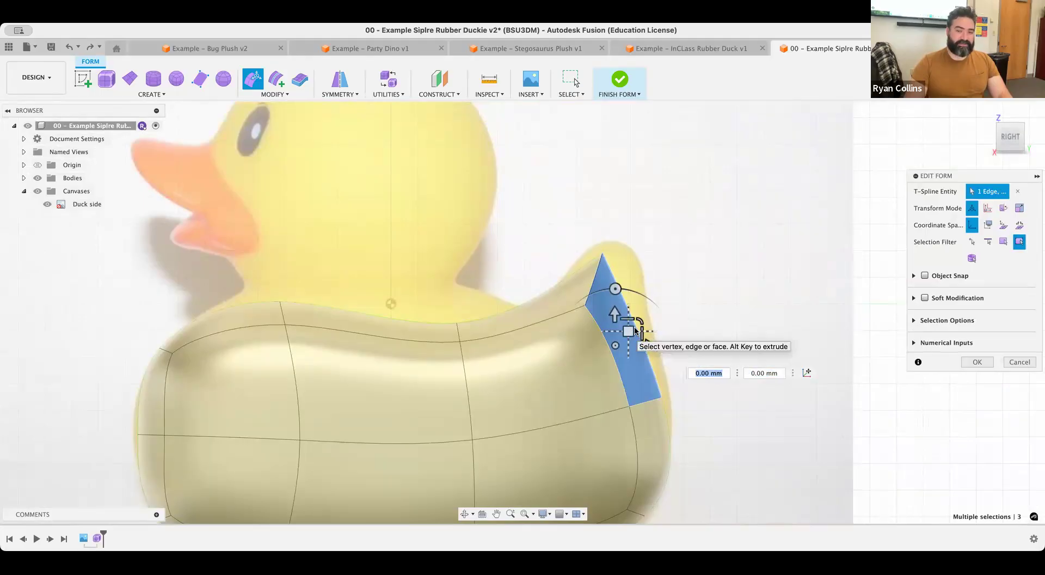
left_click_drag(648, 305, 753, 283)
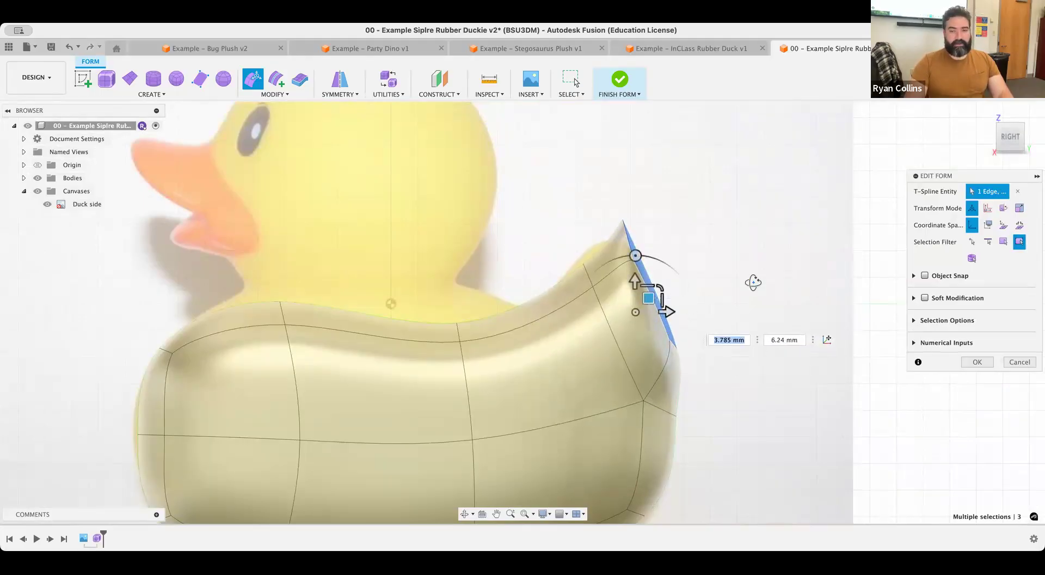
Scale the extruded tail end down in two passes, by factors of about 0.75 and 0.48
middle_click_drag(714, 300, 707, 307, "shift")
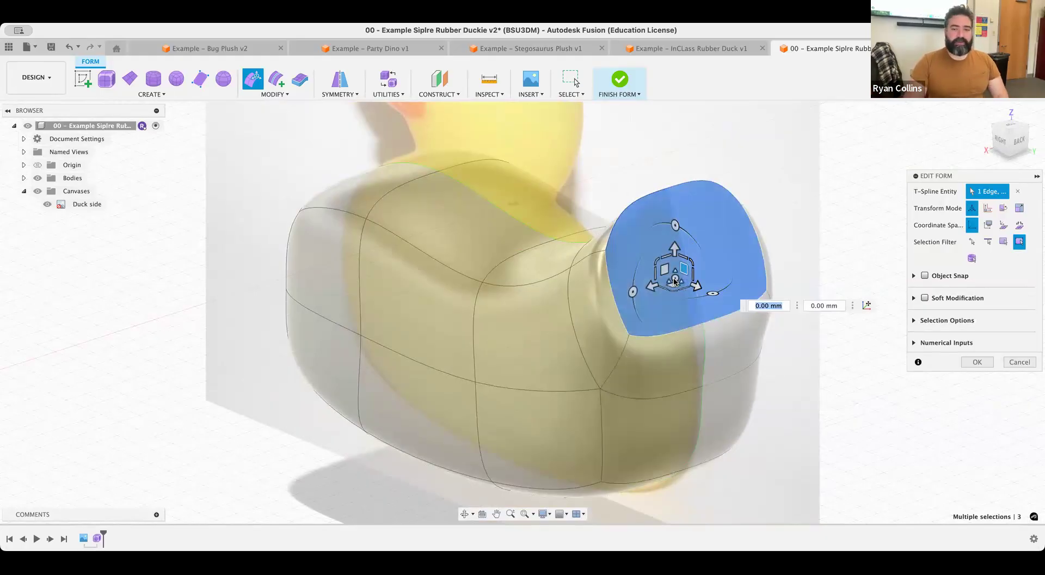
mouse_move(667, 283)
left_mouse_down()
mouse_move(688, 278)
mouse_move(655, 276)
left_mouse_up()
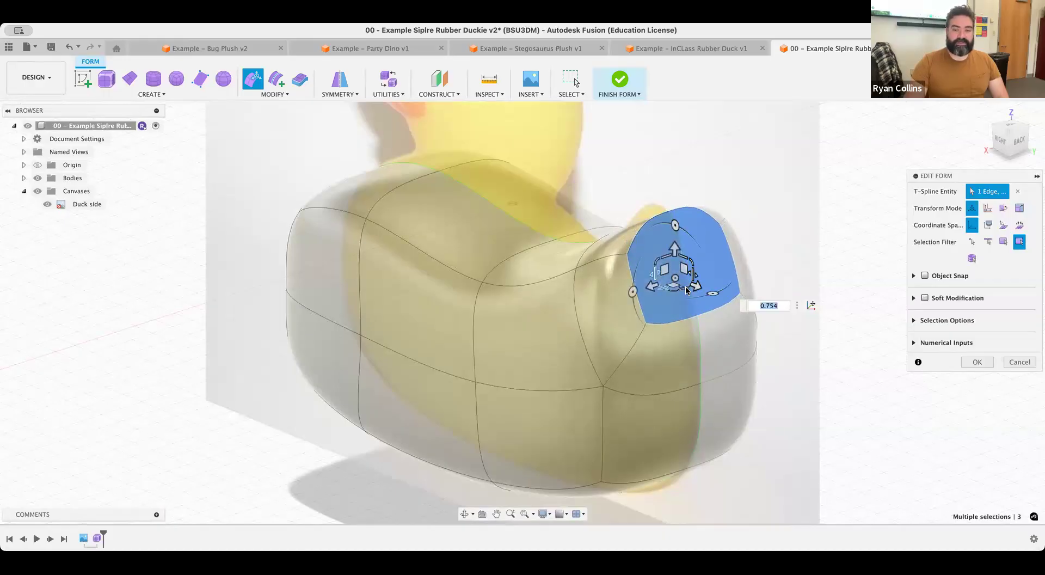
mouse_move(683, 291)
left_mouse_down()
mouse_move(679, 277)
mouse_move(675, 286)
left_mouse_up()
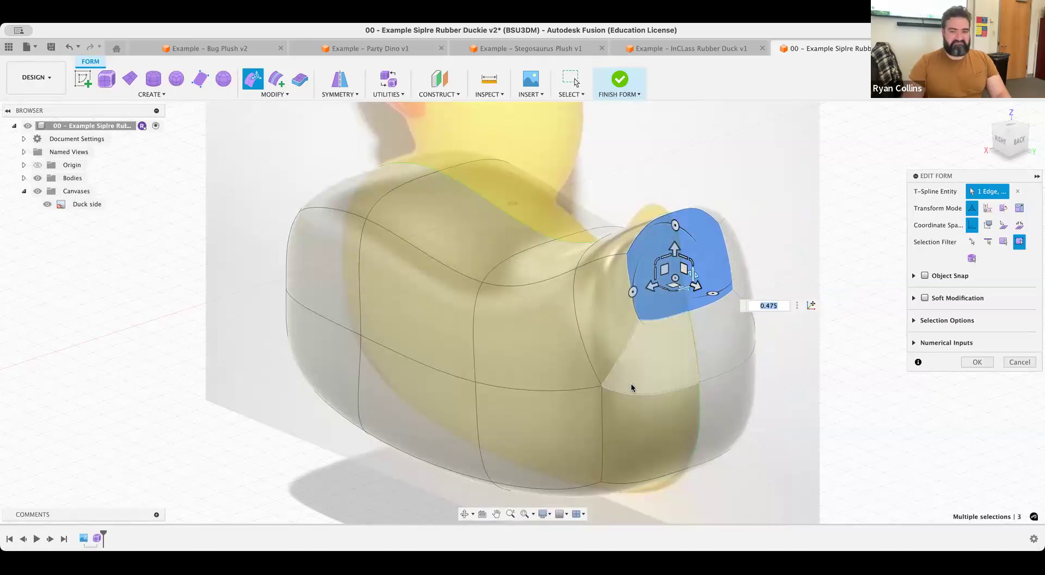
In the right view, rotate the extruded tail end about 10 degrees toward the duck's head to follow the canvas, and clear the selection
middle_click_drag(679, 376, 681, 368, "shift")
left_click(1003, 145)
mouse_move(599, 359)
left_mouse_down()
mouse_move(590, 355)
mouse_move(639, 355)
mouse_move(594, 354)
left_mouse_up()
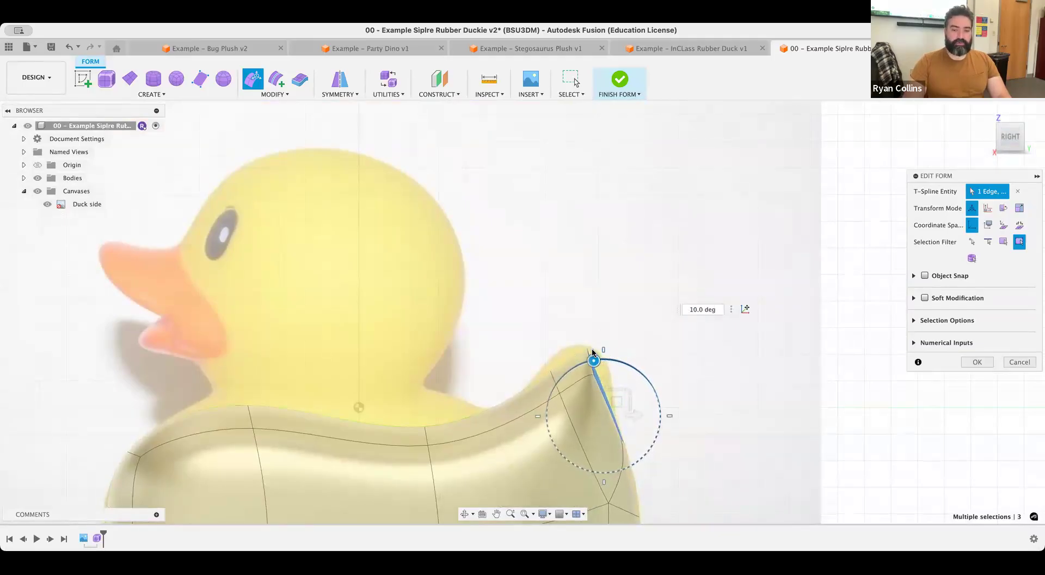
middle_click_drag(566, 296, 595, 259)
left_click(566, 286)
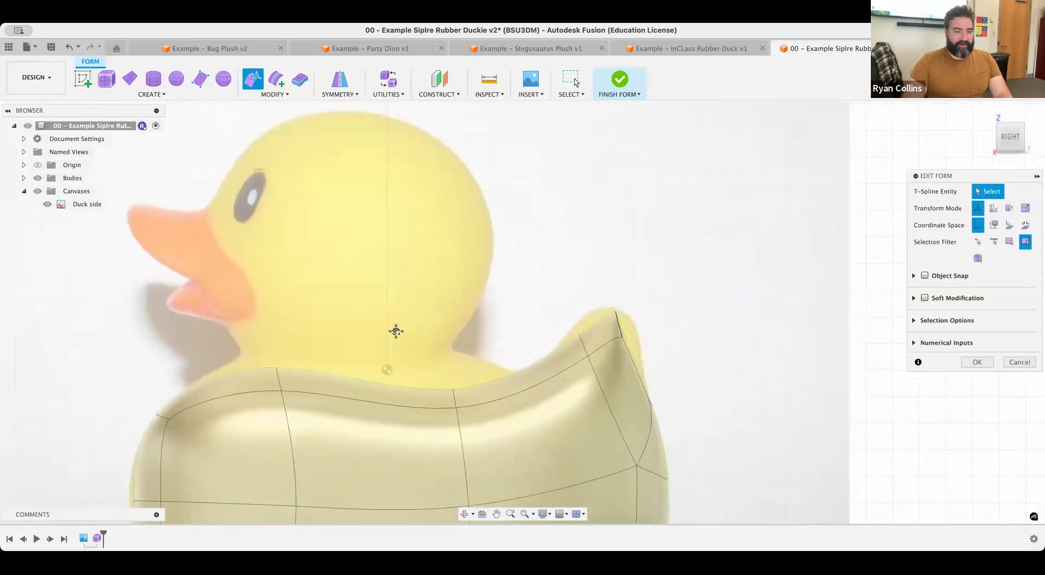
Move the rear crosswise edge on the body's upper surface about 4.1 mm forward and 6.3 mm up, and finish the form edit
middle_click_drag(396, 331, 468, 242)
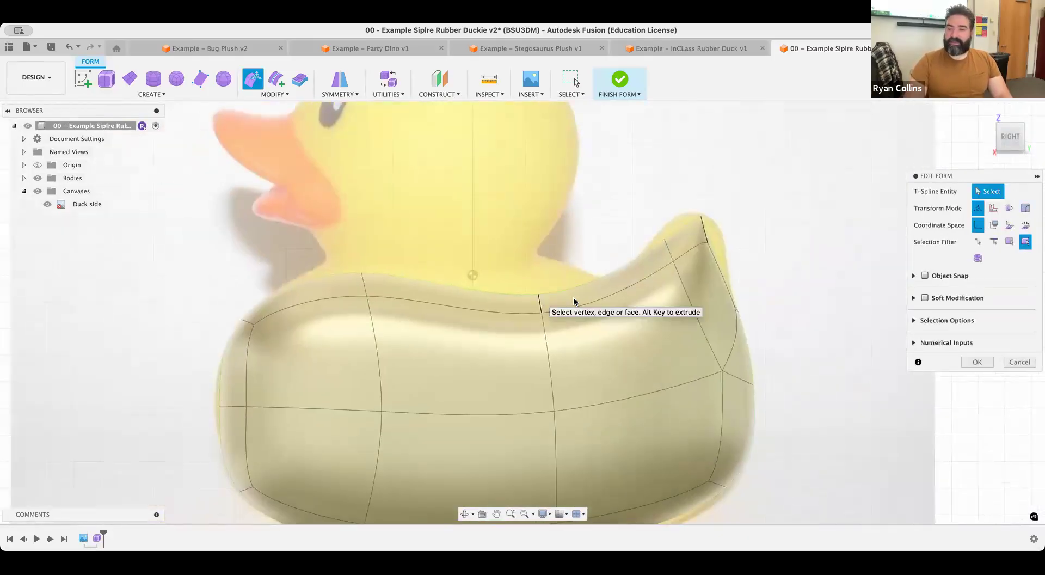
left_click(540, 308)
left_click_drag(553, 287, 544, 242)
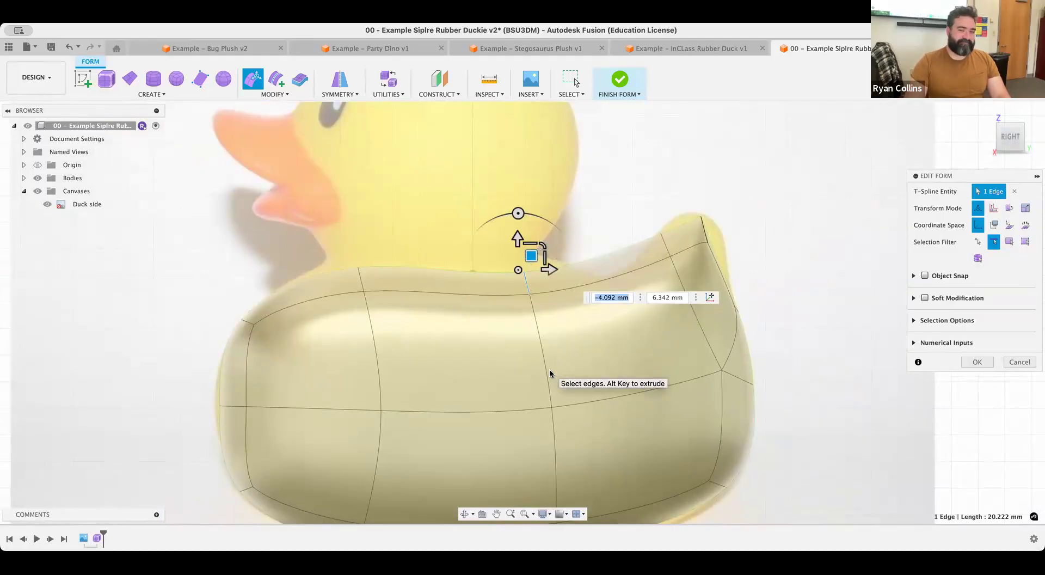
left_click(977, 362)
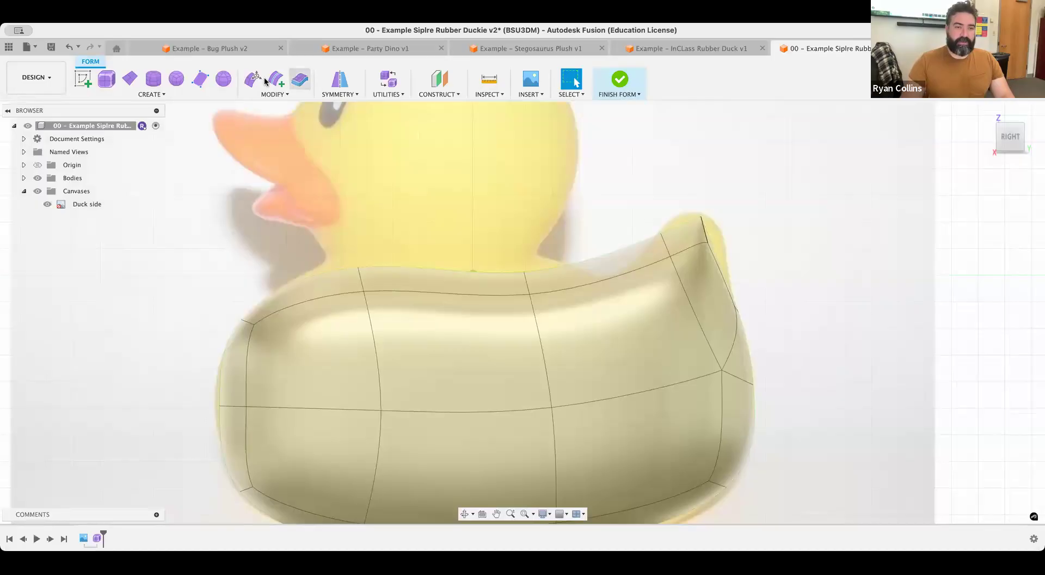
Insert a simple edge on a single side of the upper edge at the tail's base, placed toward the duck's head
left_click(276, 80)
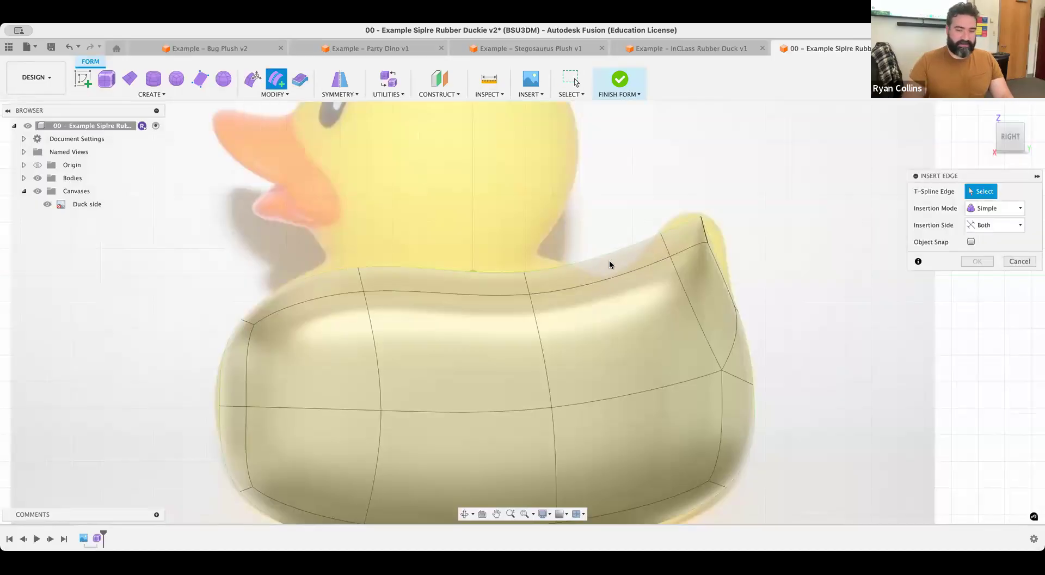
left_click(663, 244)
left_click(984, 229)
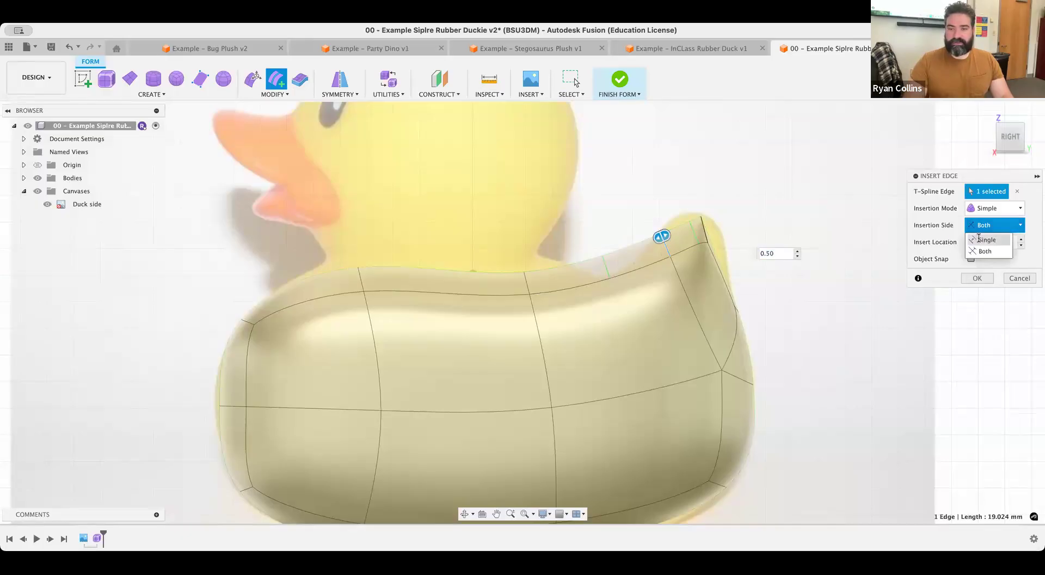
left_click(985, 239)
left_click_drag(581, 257, 569, 265)
left_click(977, 278)
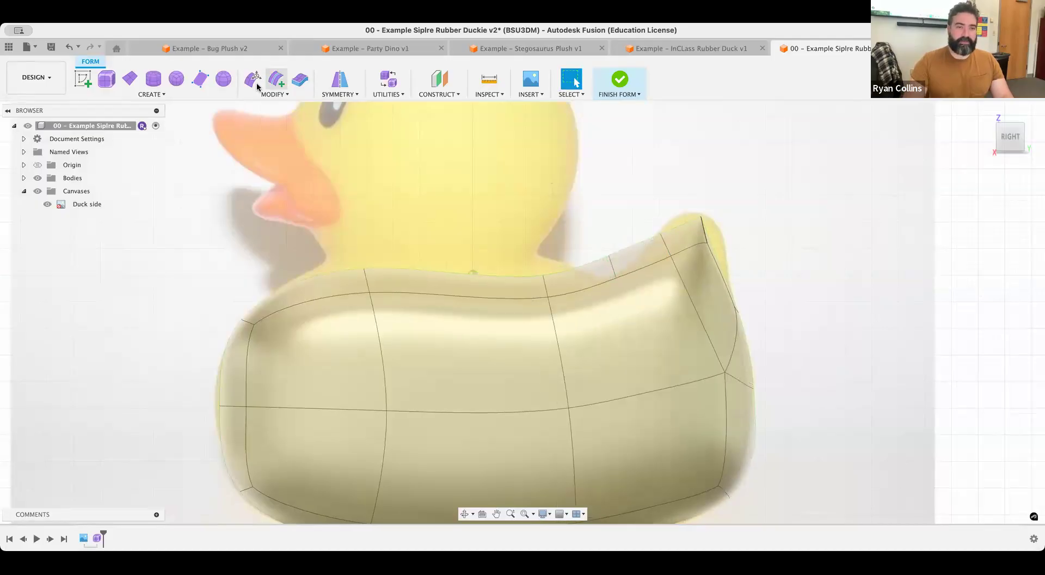
Move the inserted edge about 3.6 mm backward and 3.8 mm down onto the duck's back outline, and finish the form edit
left_click(613, 263)
left_click_drag(625, 251, 645, 272)
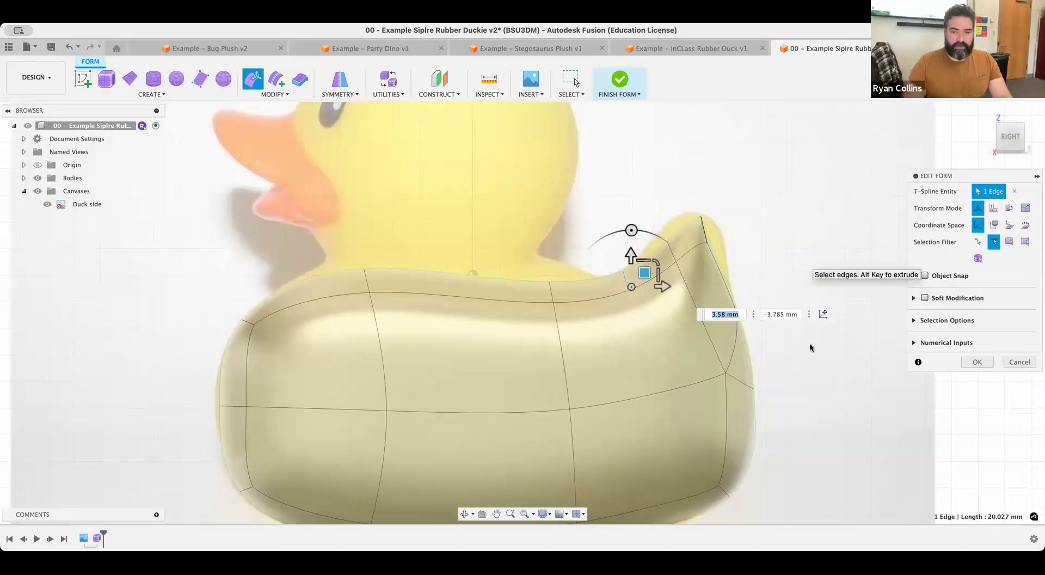
left_click(975, 363)
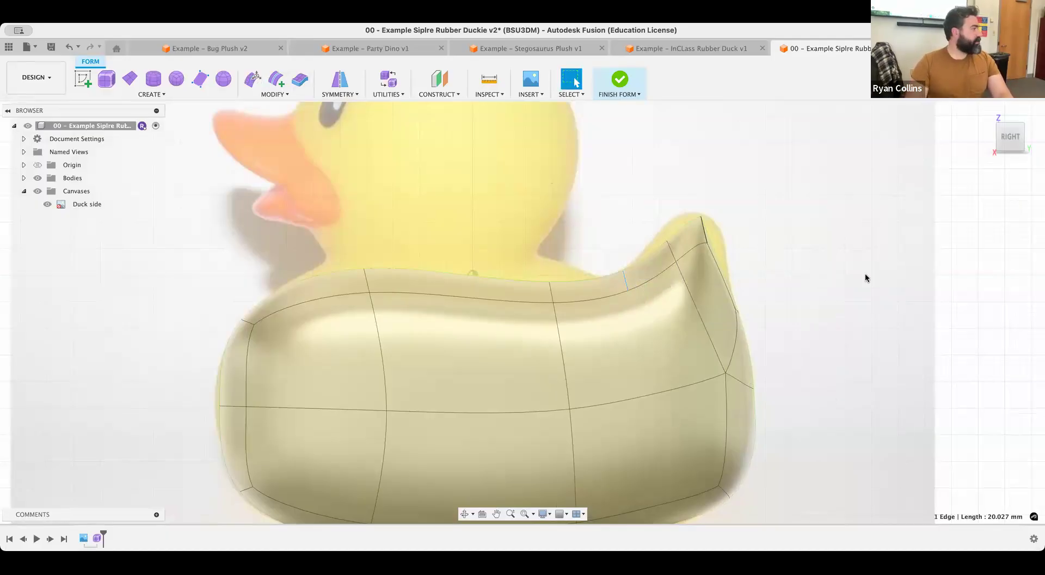
Examine the body's shape from the front, side and oblique views and in the four-view layout, ending in the front view
middle_click_drag(829, 254, 805, 222, "shift")
middle_click_drag(746, 275, 752, 275, "shift")
left_click(1007, 140)
middle_click_drag(641, 432, 679, 265)
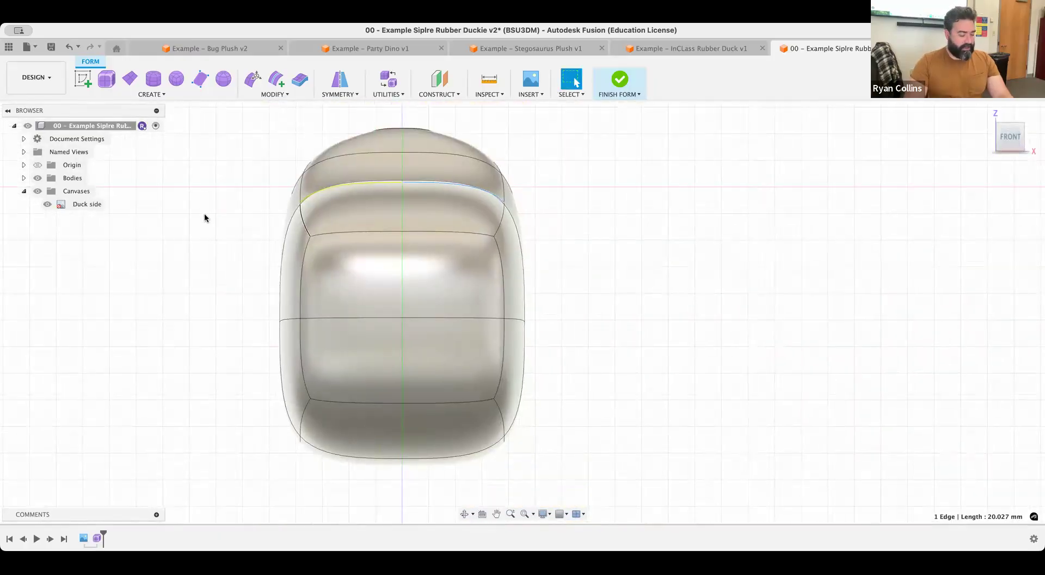
key("shift+1")
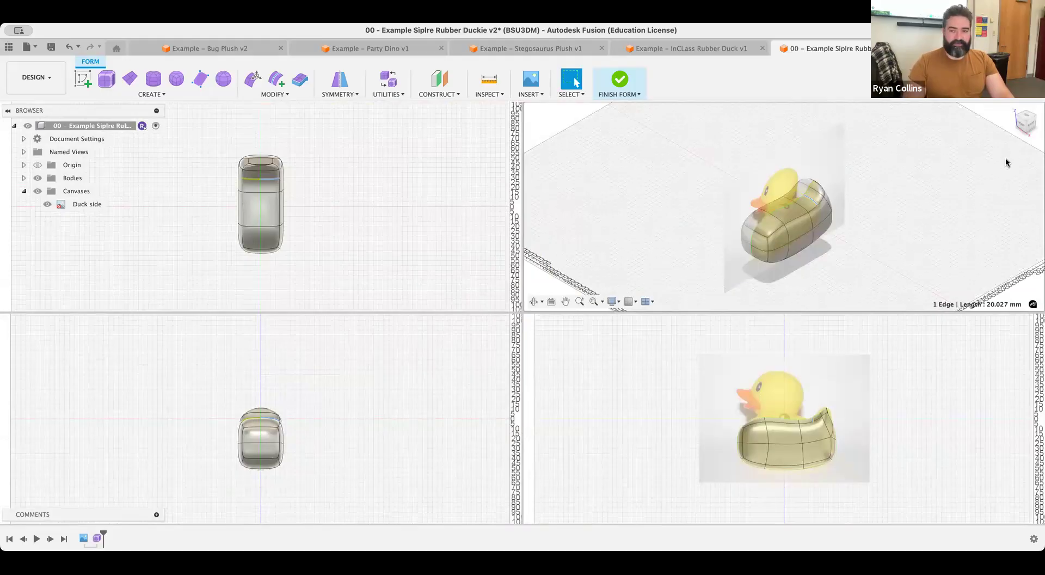
key("shift+1")
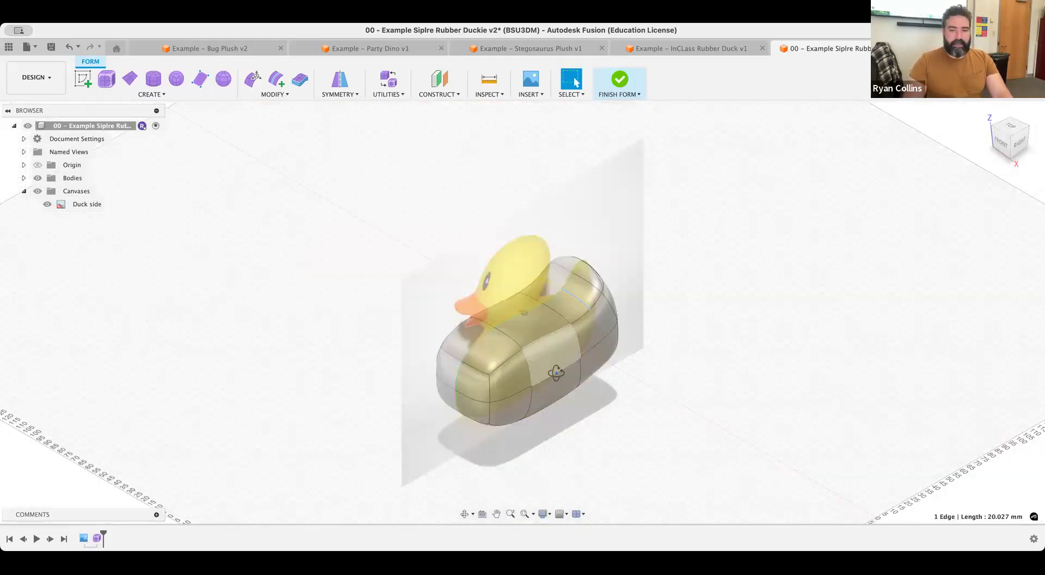
left_click(1001, 142)
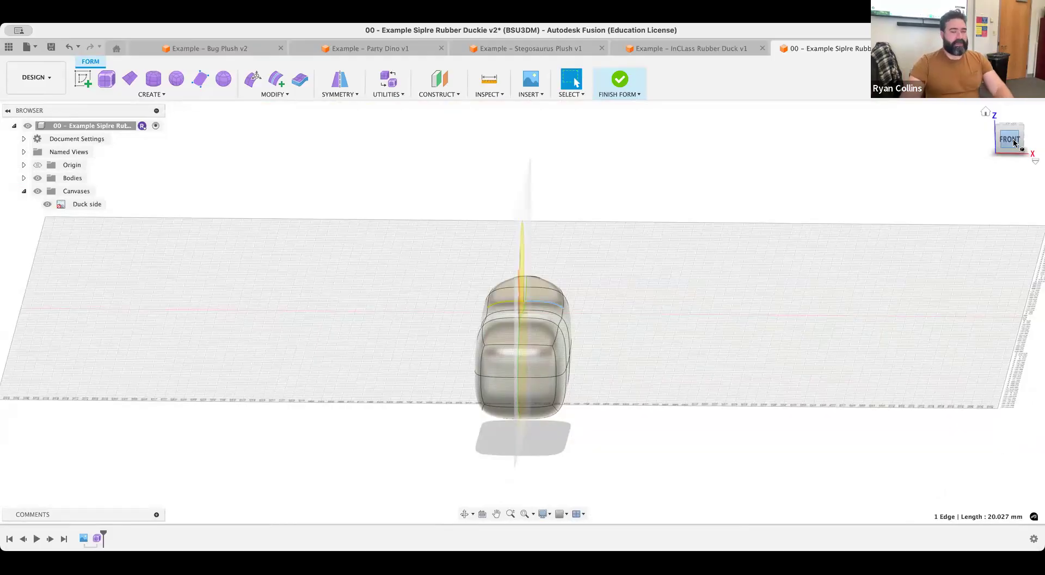
middle_click_drag(907, 221, 1023, 139, "shift")
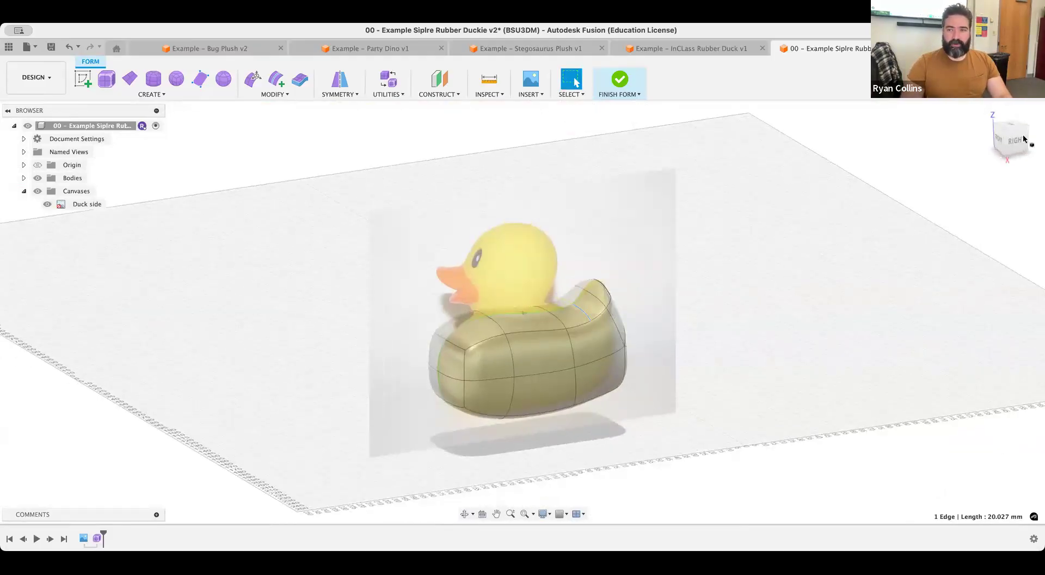
left_click(1021, 143)
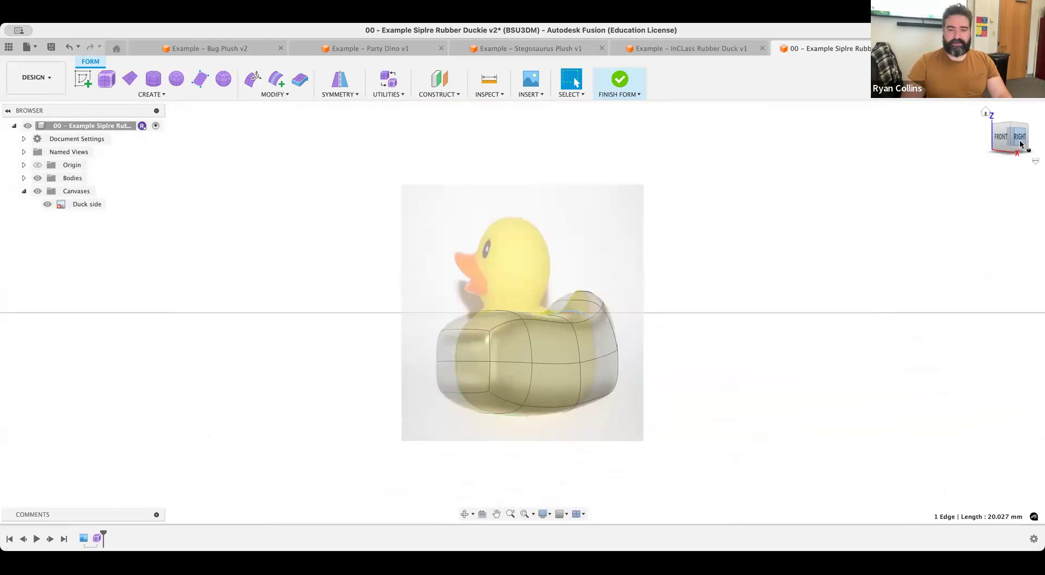
left_click(1021, 143)
middle_click_drag(502, 314, 800, 313, "shift")
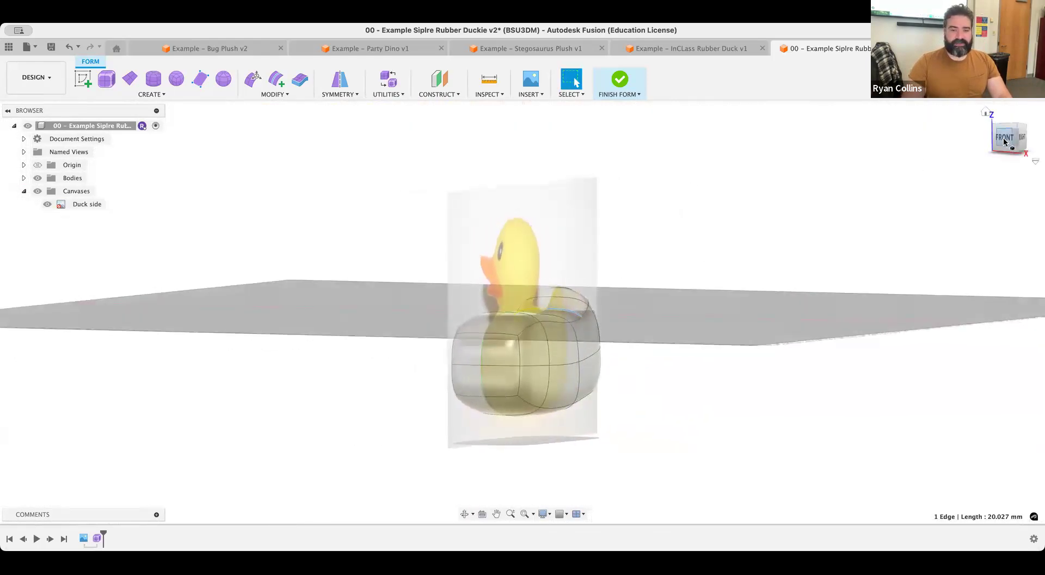
left_click(1004, 139)
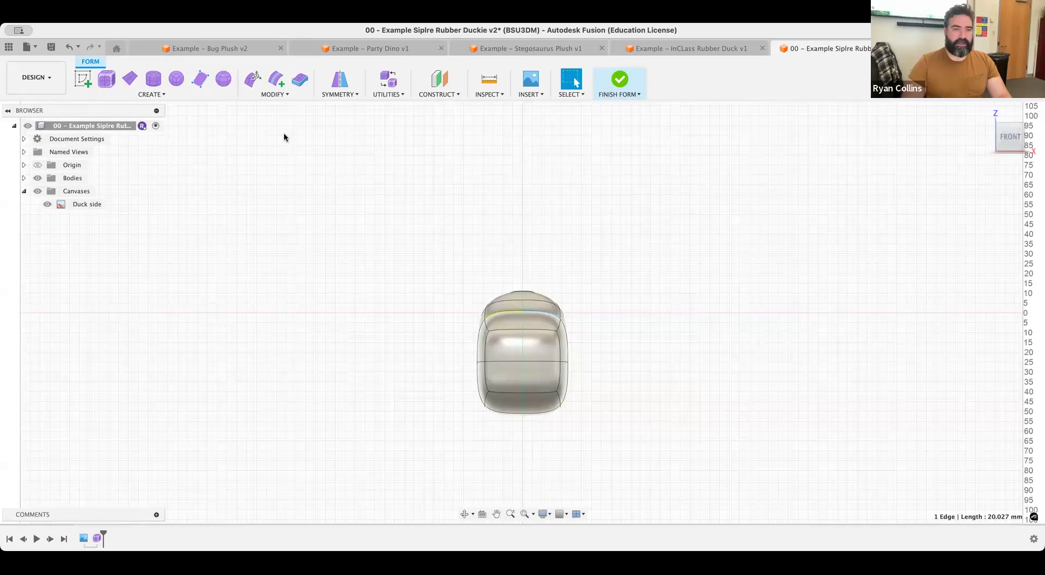
Move the two lengthwise mid-height edges on the body's side about 26 mm outward to bulge the body
left_click(252, 80)
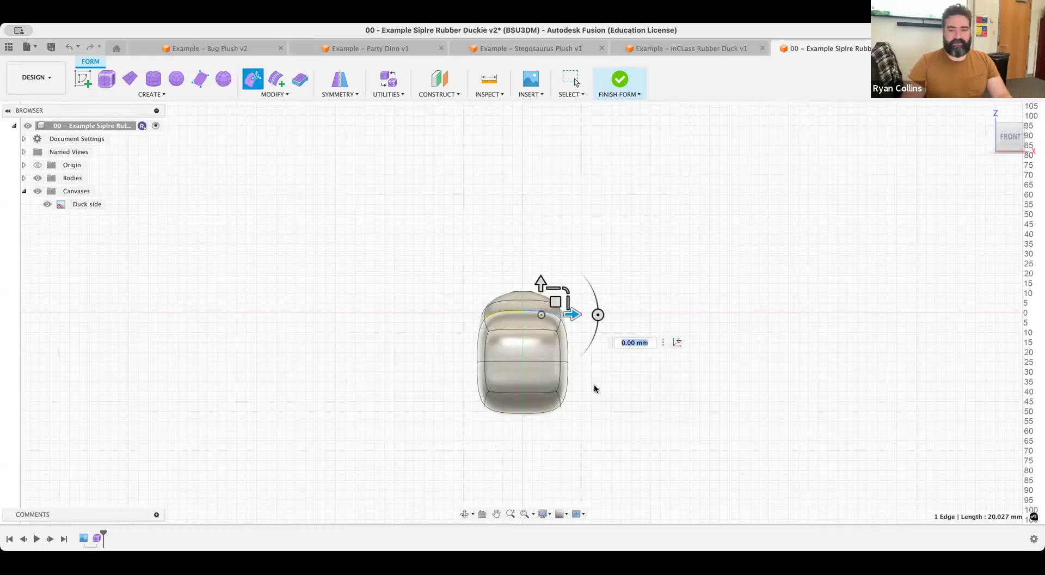
middle_click_drag(632, 380, 617, 388, "shift")
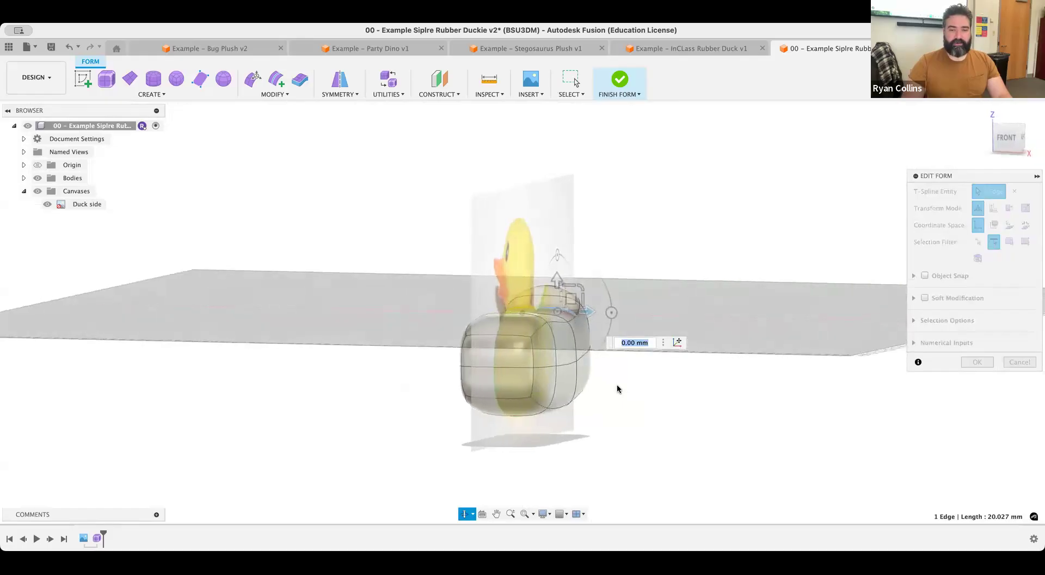
double_click(544, 367)
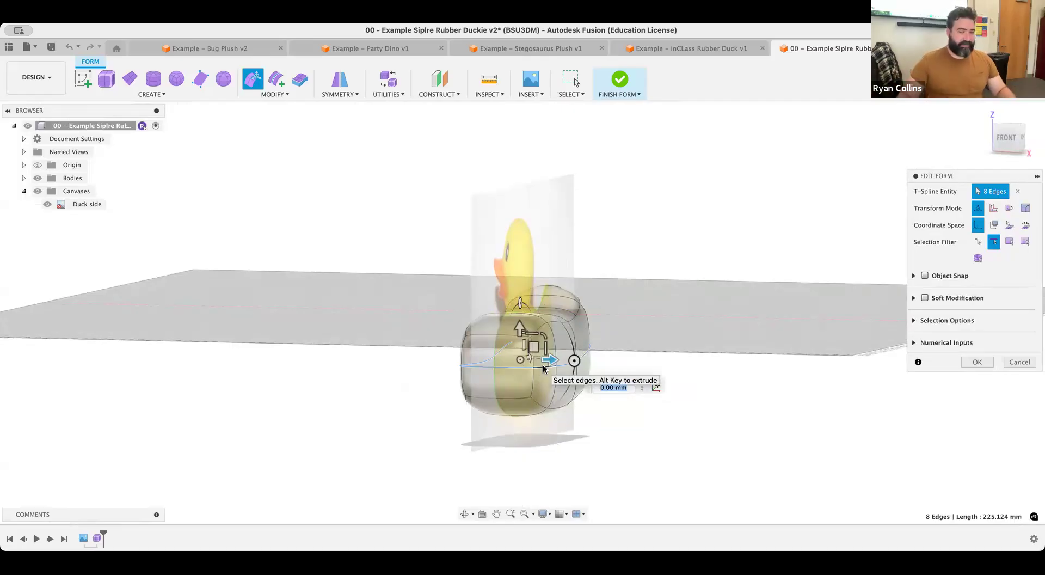
left_click(707, 417)
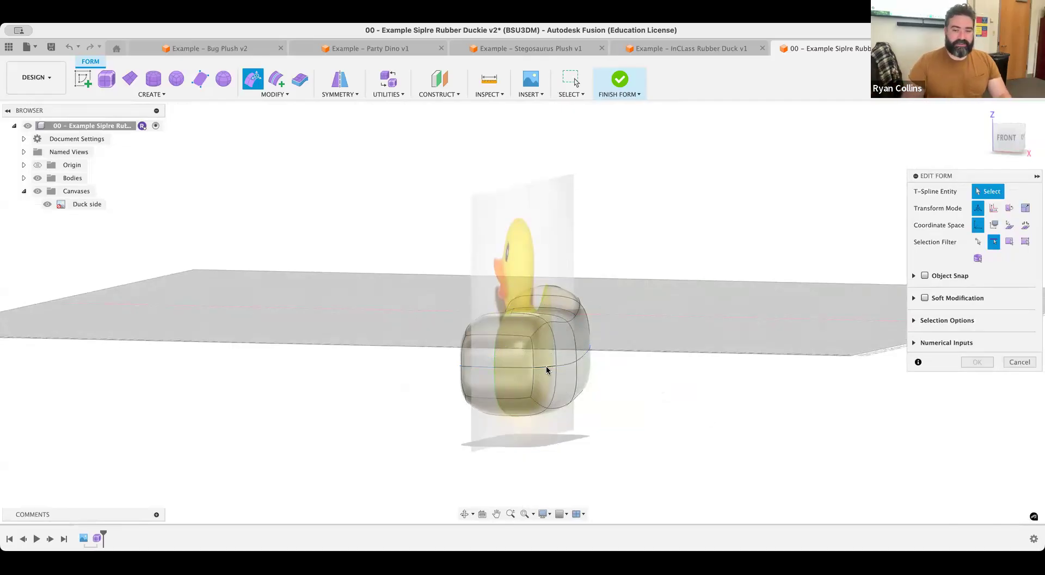
left_click(546, 366)
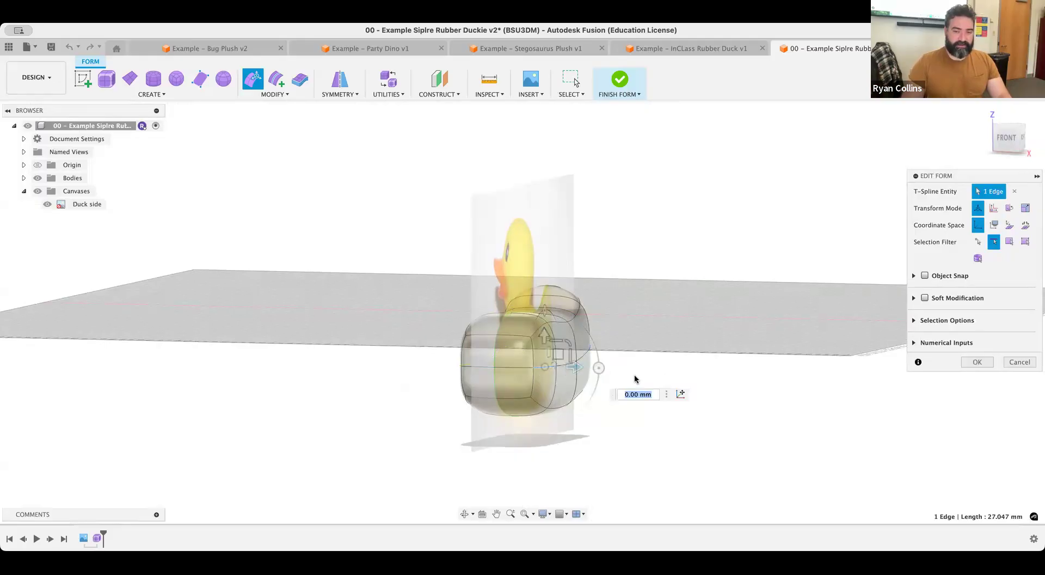
middle_click_drag(635, 378, 544, 368, "shift")
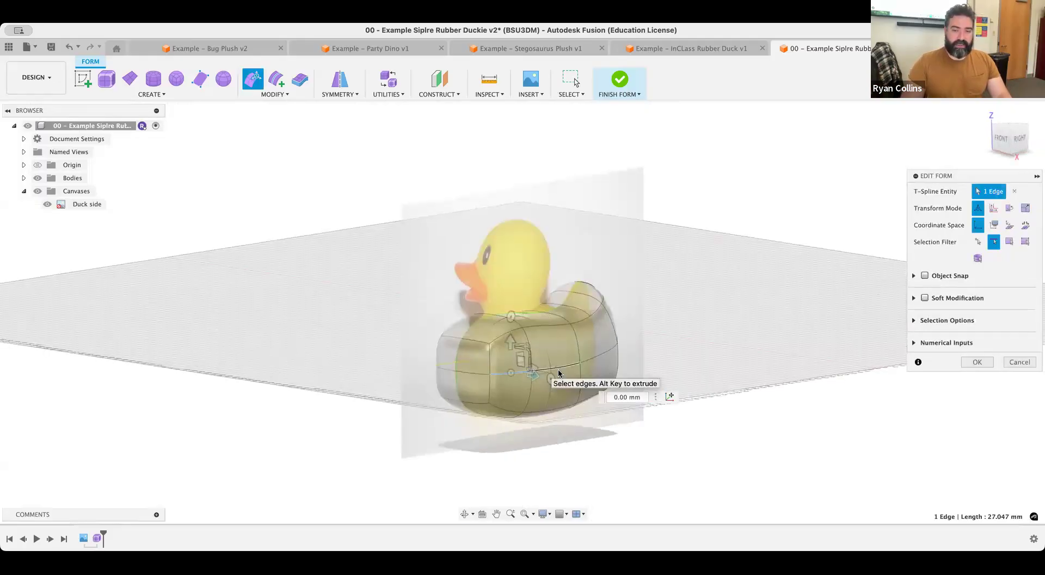
double_click(603, 355)
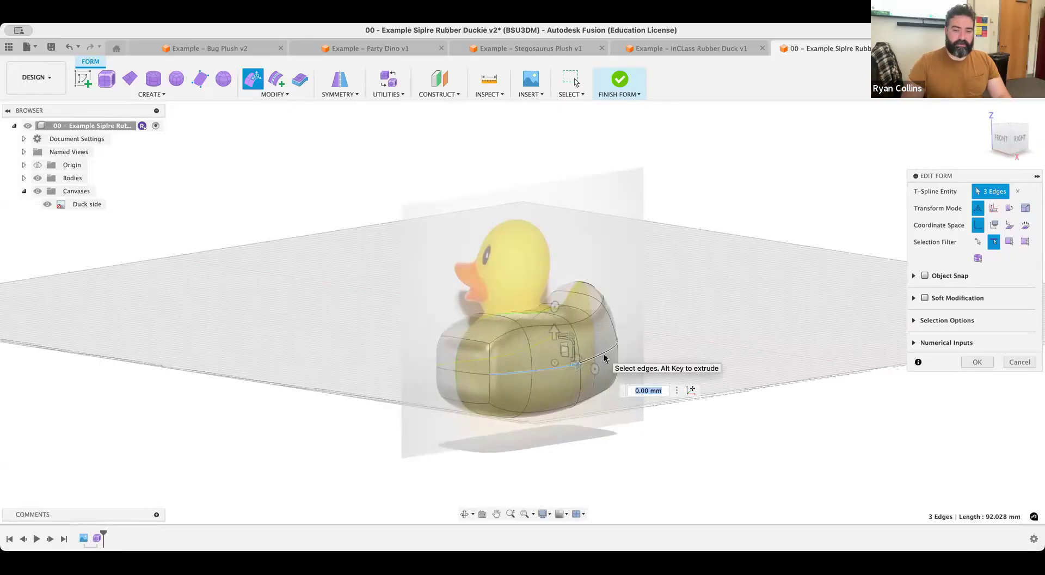
left_click(603, 357, "super")
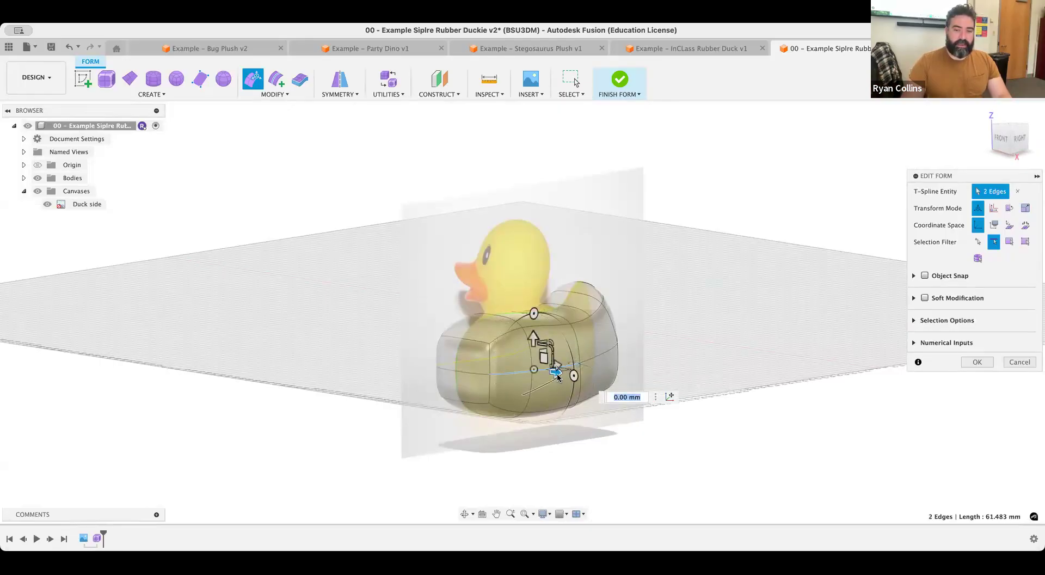
left_click_drag(557, 375, 596, 385)
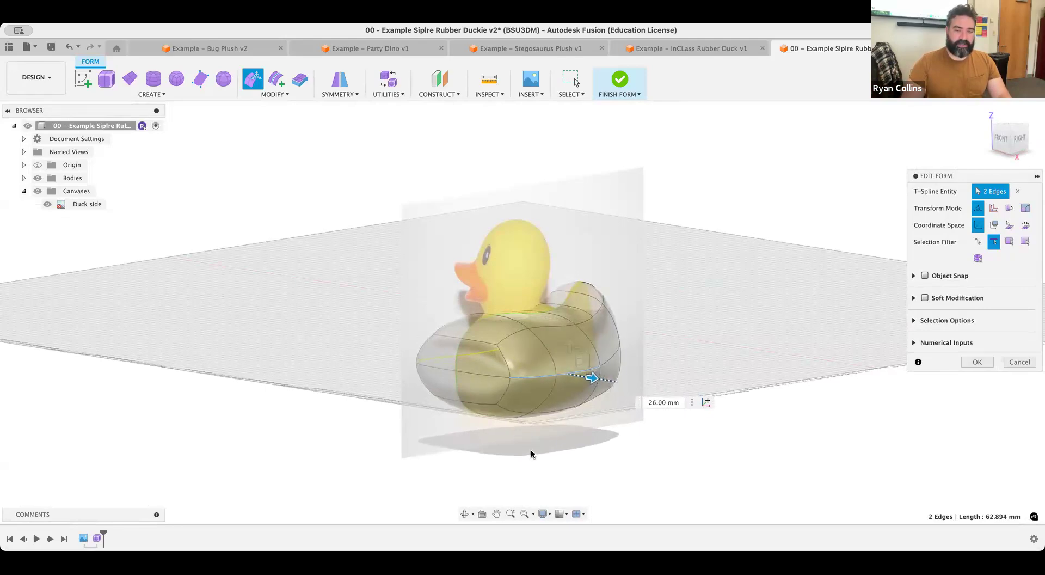
Pull the same two side edges slightly back inward and finish the form edit
middle_click_drag(496, 430, 561, 425, "shift")
left_click_drag(643, 364, 639, 363)
middle_click_drag(693, 307, 630, 311, "shift")
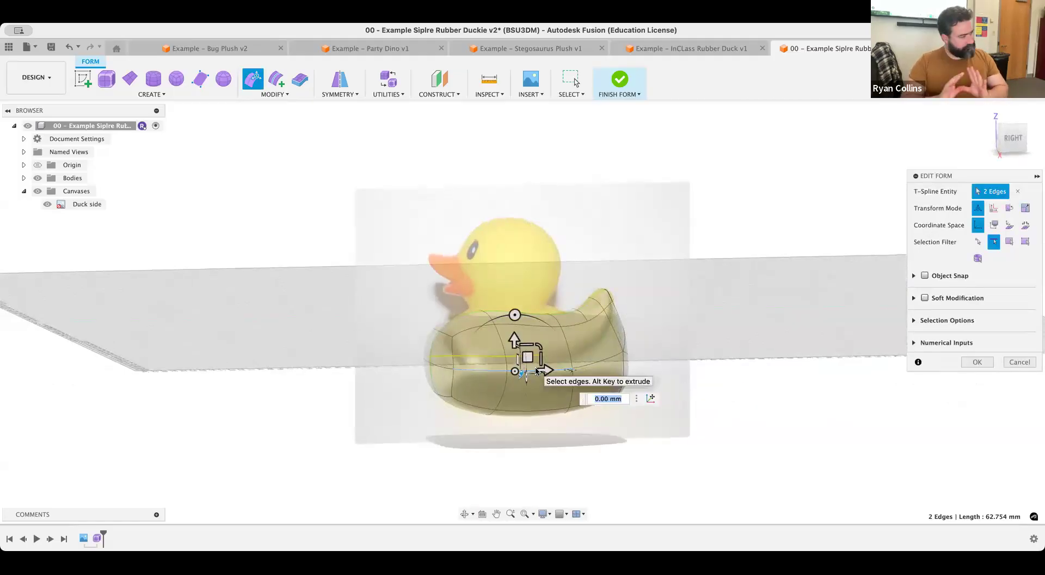
left_click(971, 362)
Save the design with the version description "duck body" and clear the edge selection
key("super+s")
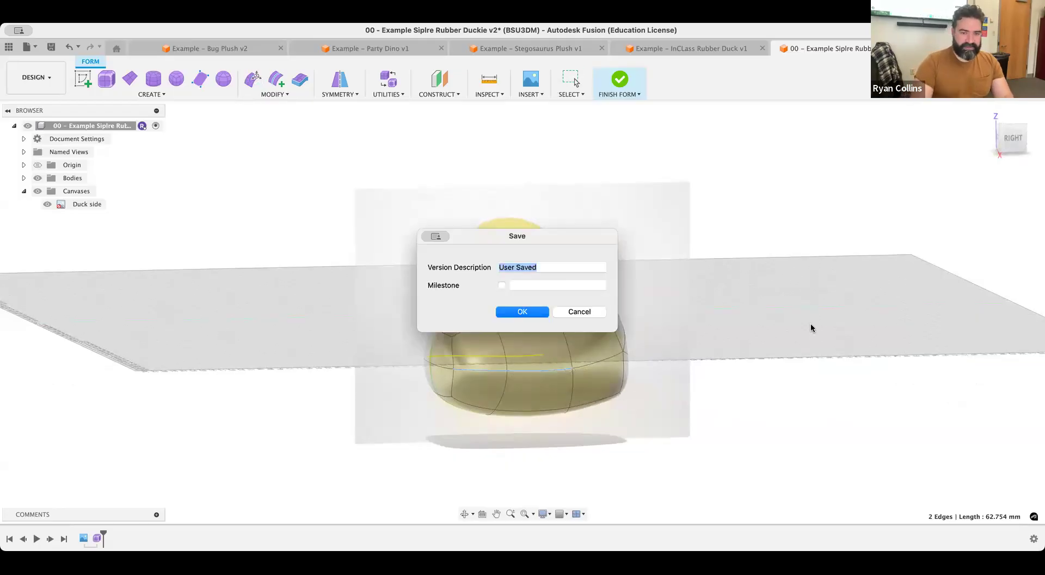
type("duck body")
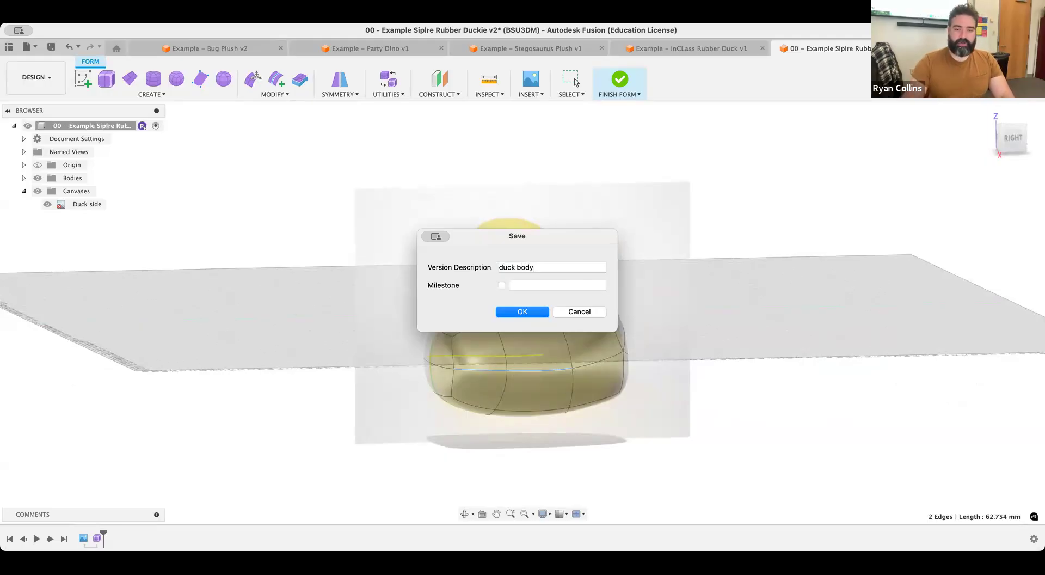
key("Return")
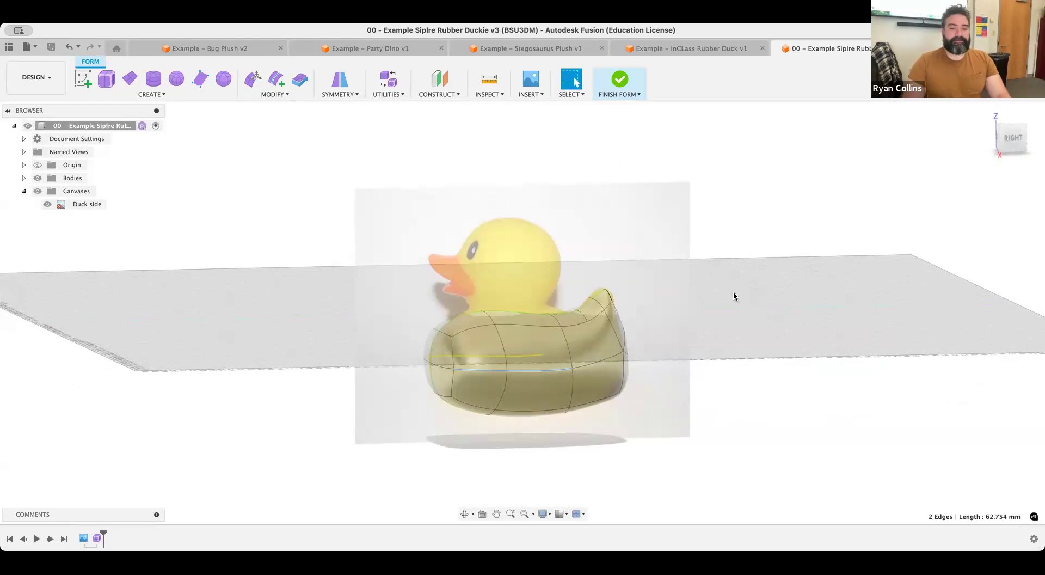
left_click(721, 249)
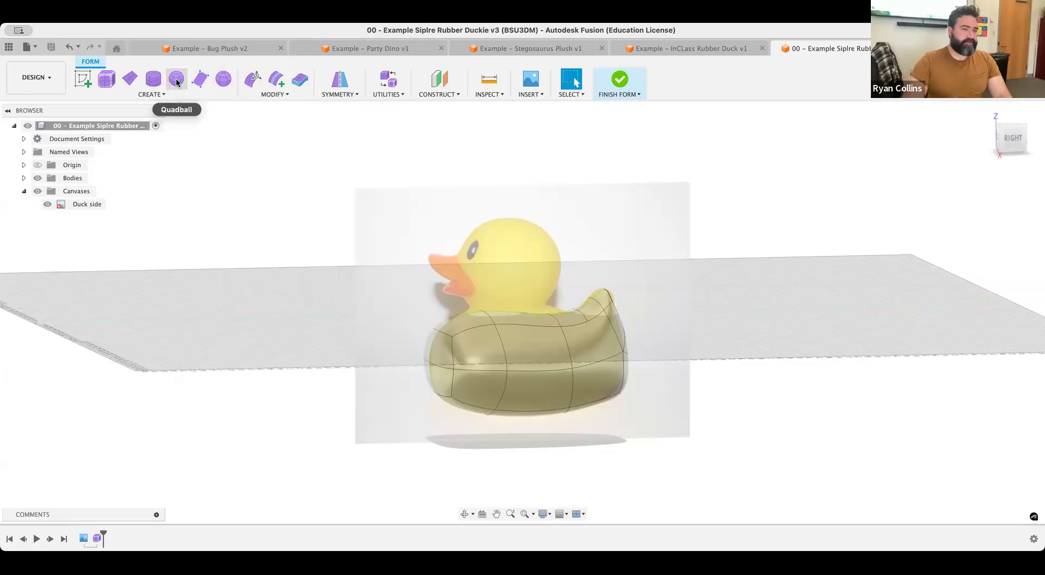
Place a T-spline sphere about 47 mm in diameter on the side-view plane, centred on the duck's head in the canvas
left_click(223, 80)
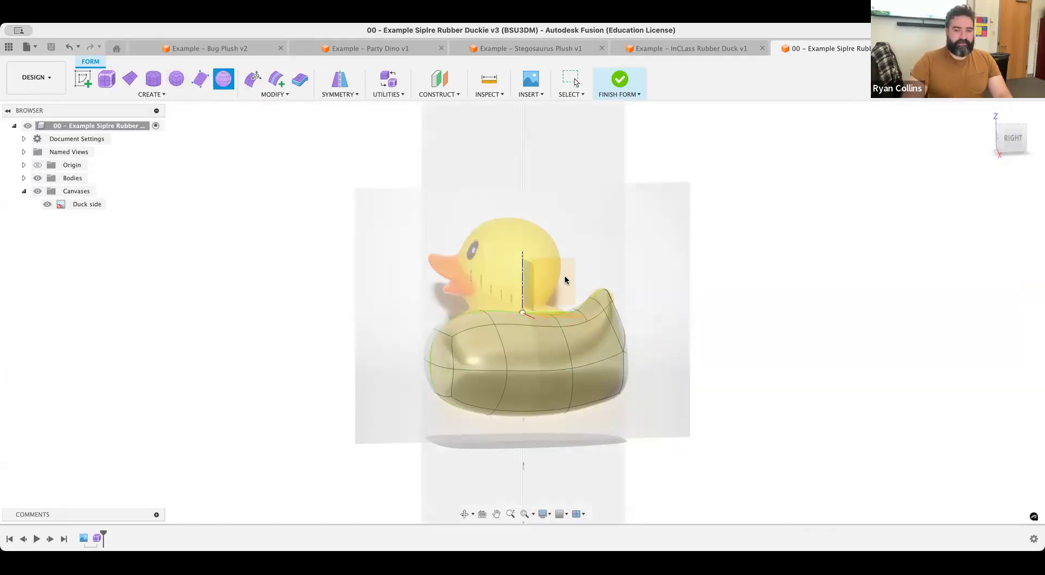
left_click(565, 280)
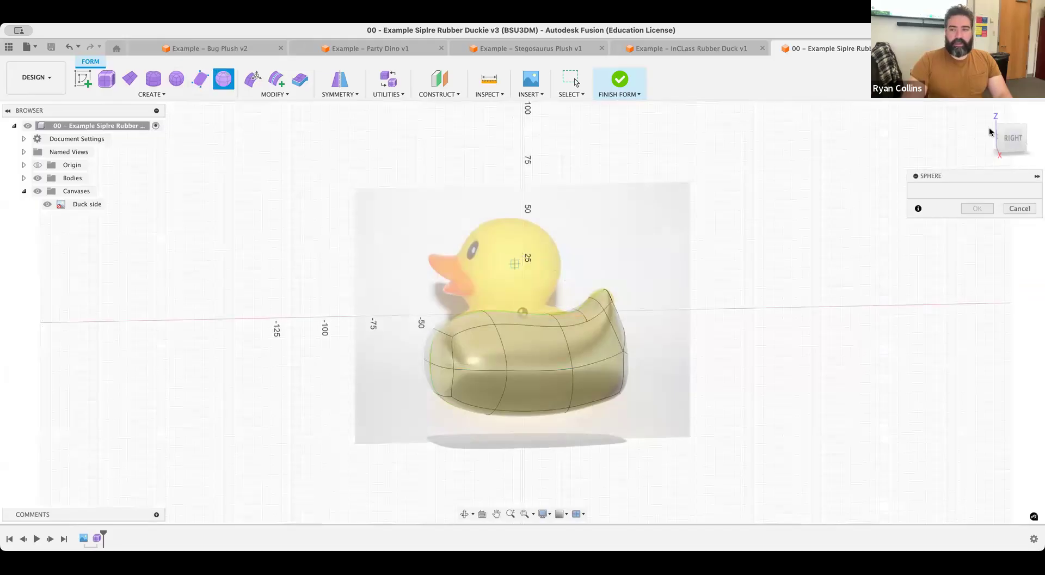
left_click(1013, 133)
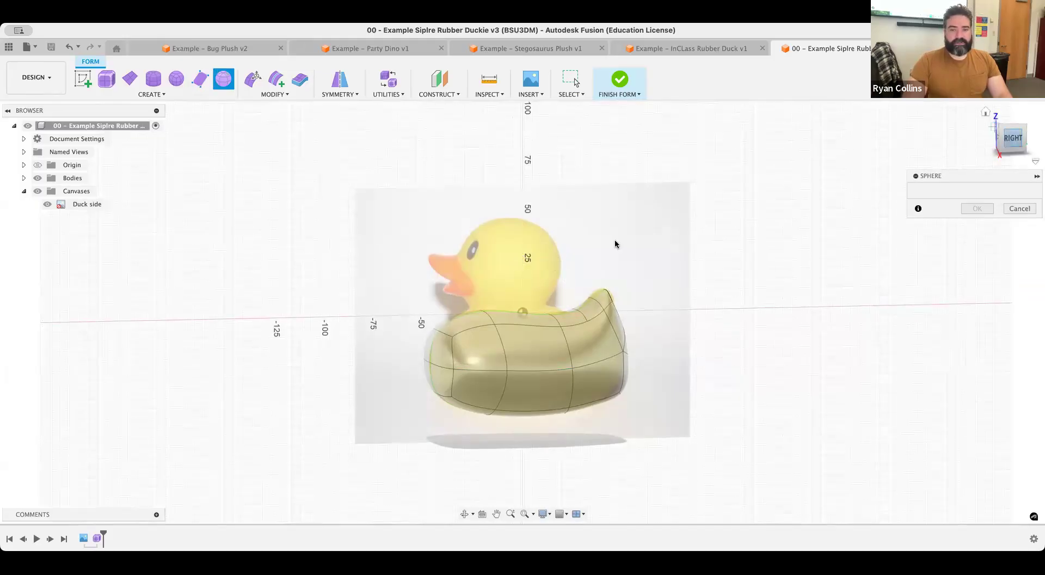
left_click(506, 263)
left_click_drag(529, 264, 550, 280)
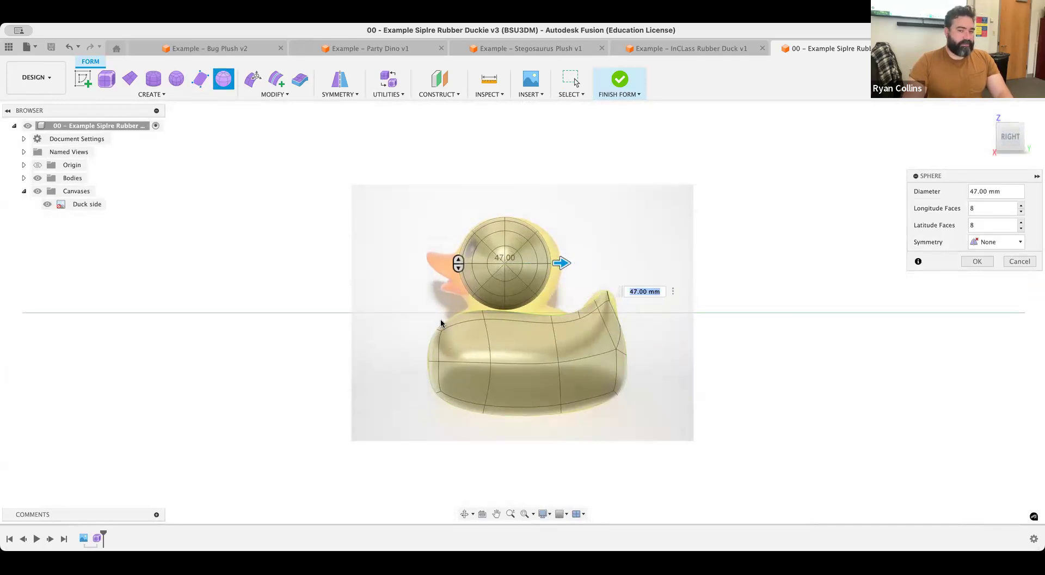
Set the sphere's symmetry to Mirror with Height Symmetry enabled and create the head
middle_click_drag(447, 325, 516, 320, "shift")
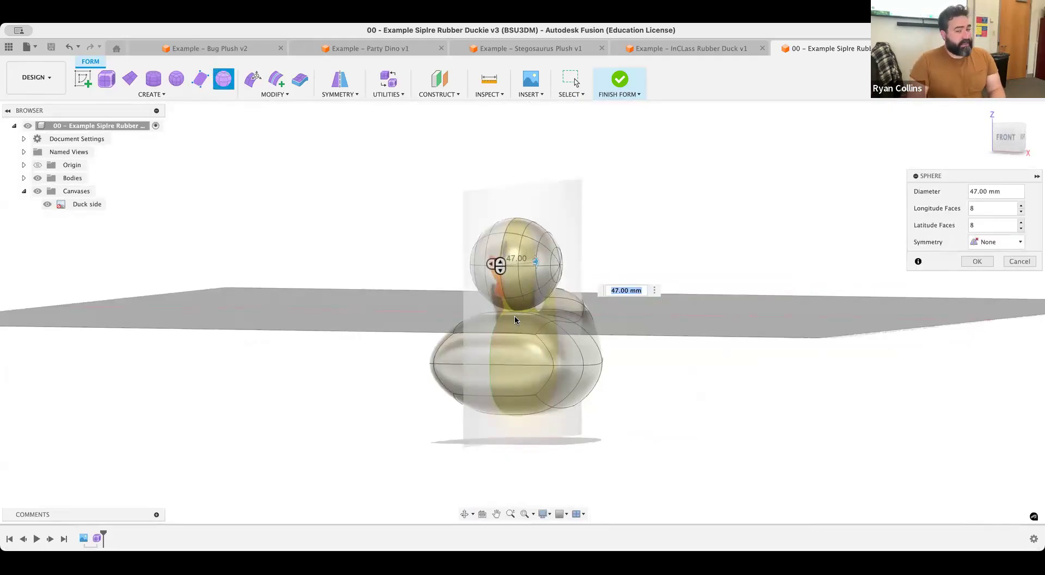
left_click(655, 287)
left_click(621, 276)
middle_click_drag(597, 254, 513, 277, "shift")
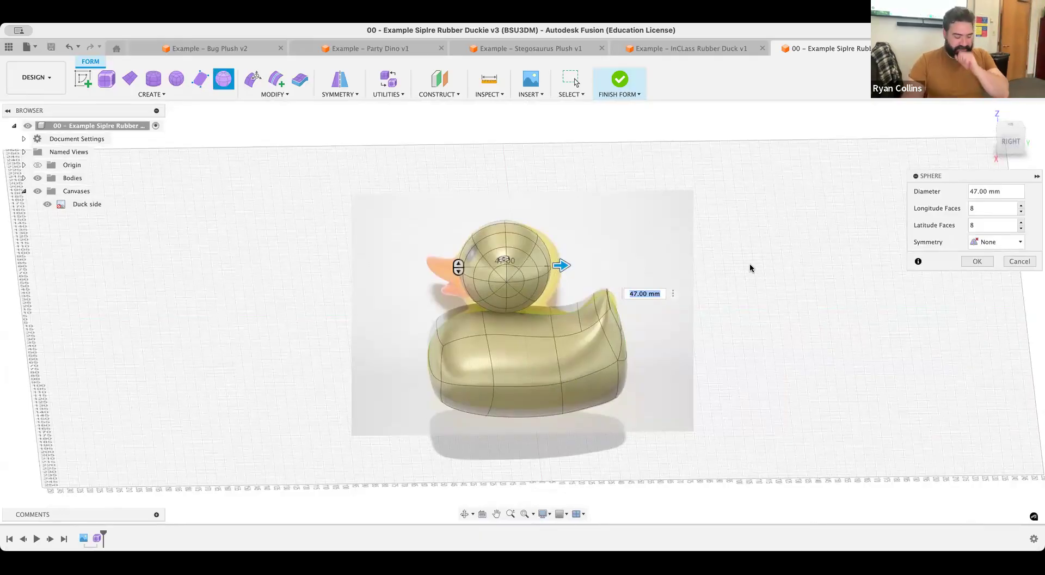
left_click(979, 243)
left_click(991, 268)
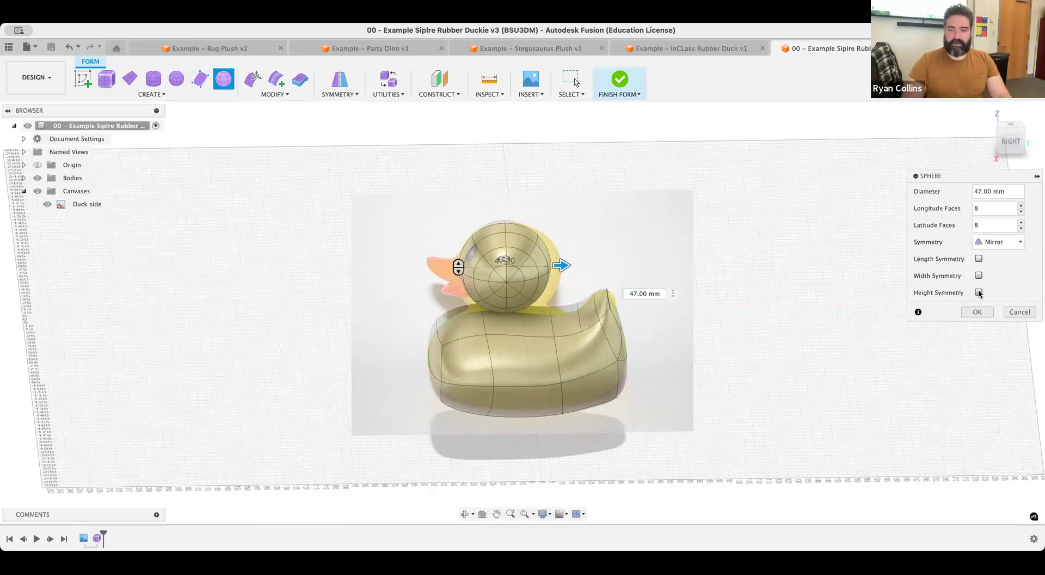
left_click(979, 292)
scroll(474, 257, "up", 6)
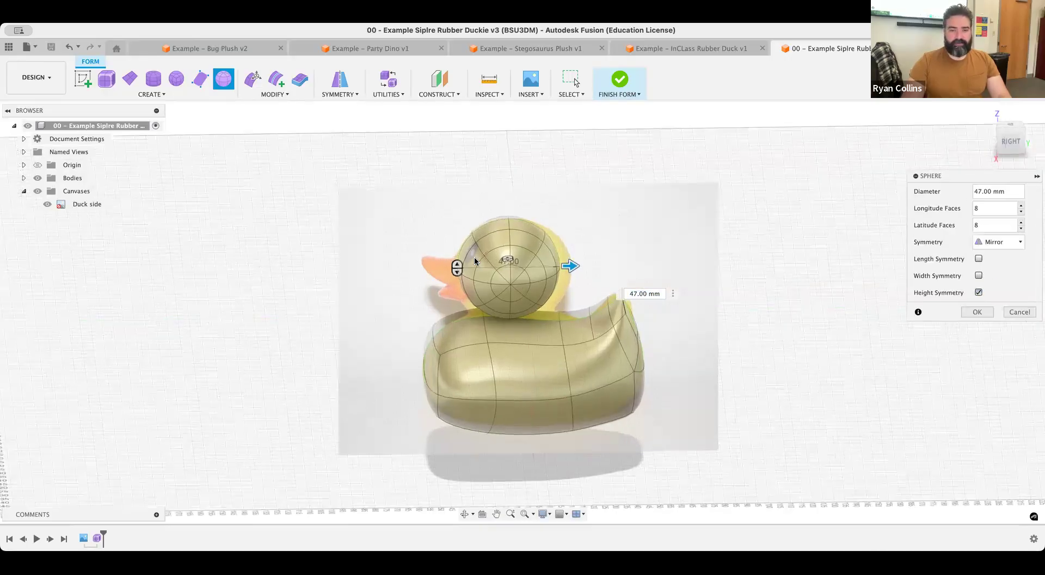
middle_click_drag(544, 274, 533, 273, "shift")
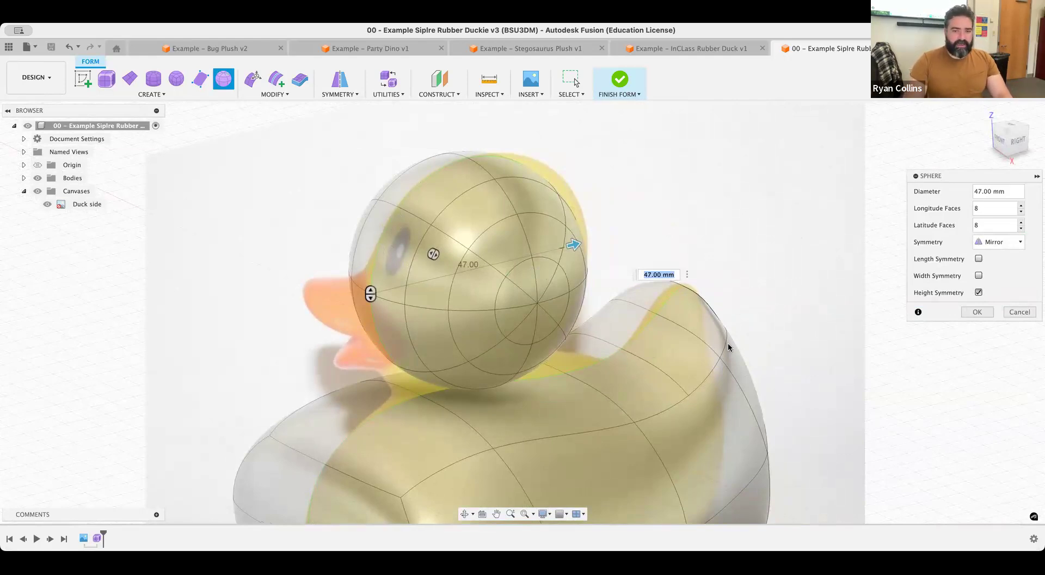
scroll(727, 343, "down", 3)
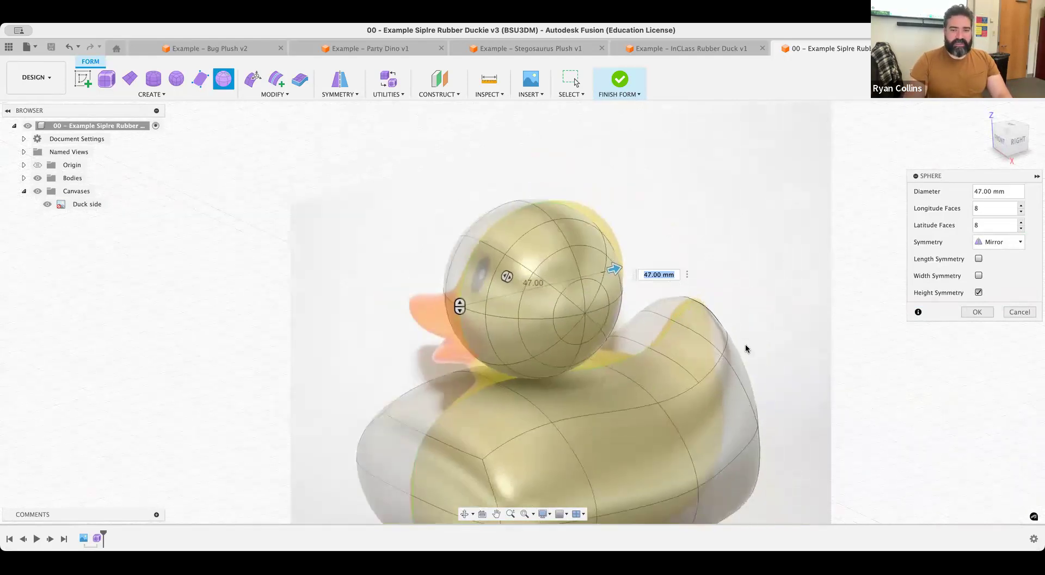
left_click(977, 312)
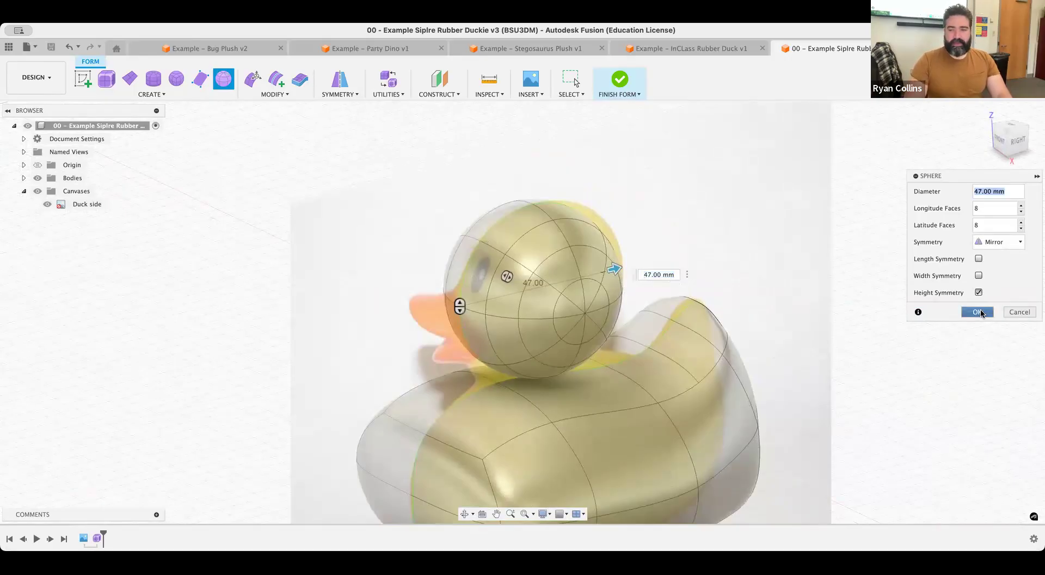
Move the vertices at the rear of the head sphere backward to meet the back of the duck's head on the canvas
left_click(1016, 140)
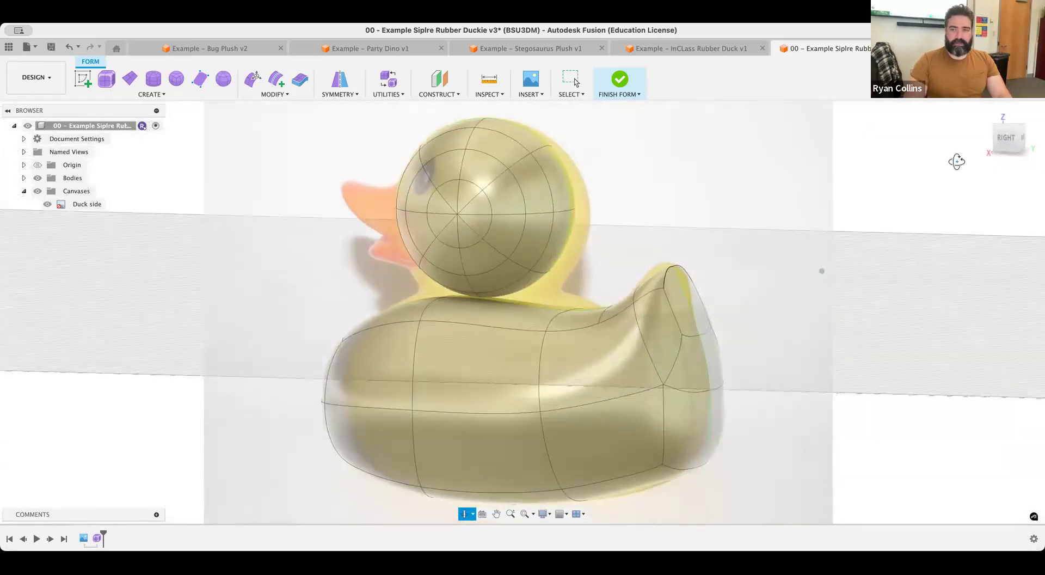
left_click(253, 79)
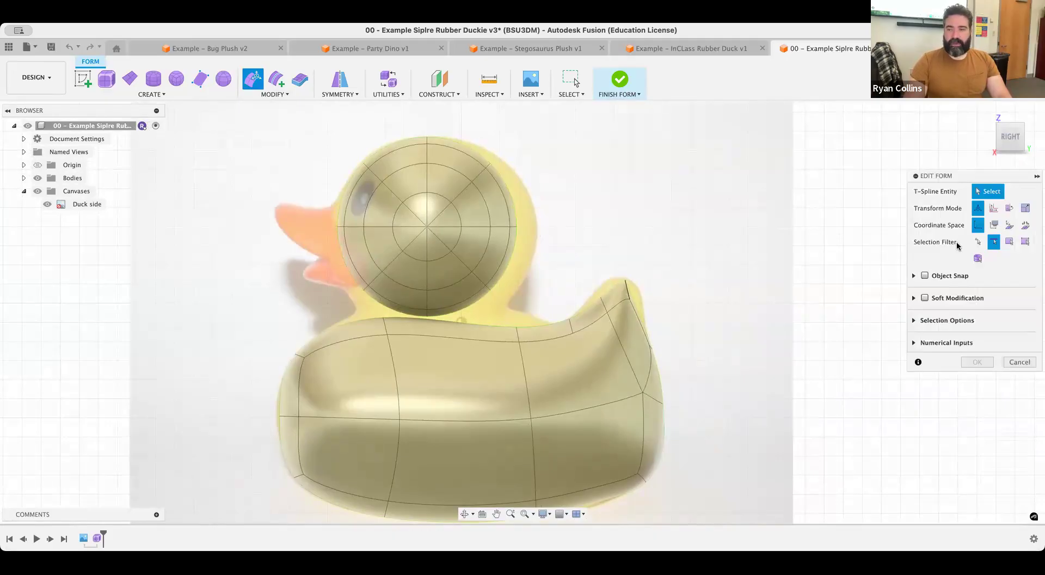
left_click(984, 245)
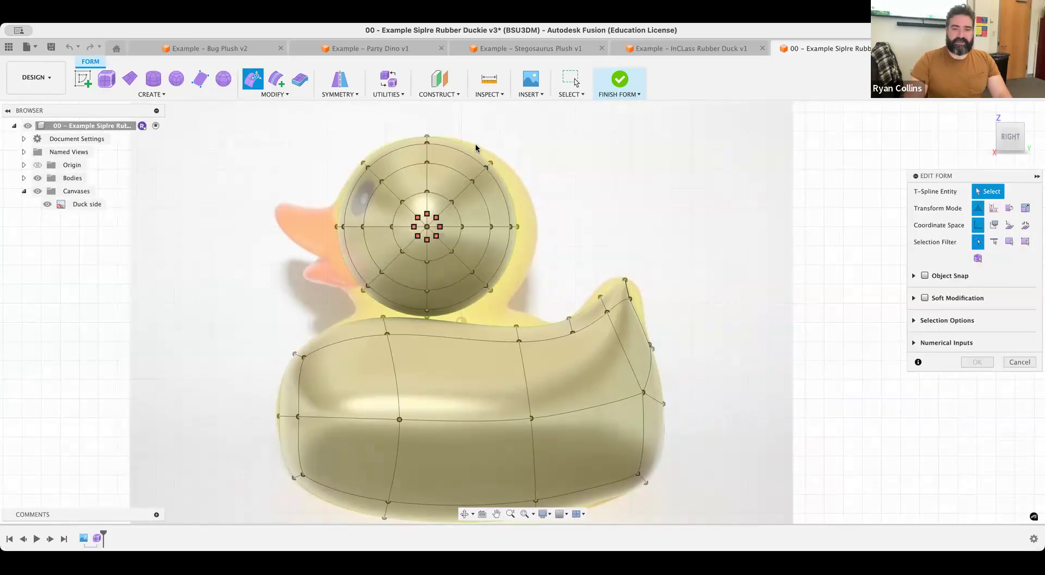
left_click_drag(476, 144, 547, 306)
left_click_drag(529, 226, 543, 228)
left_click(305, 200)
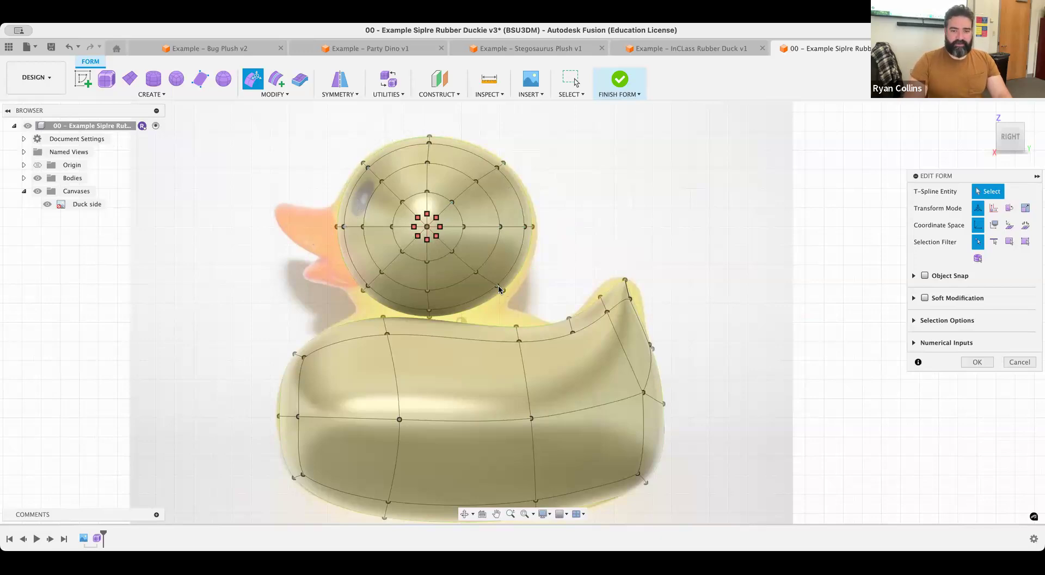
Move the three lower rear vertices of the head about 2.7 mm backward and 0.5 mm down toward the neck outline
left_click_drag(490, 278, 521, 308)
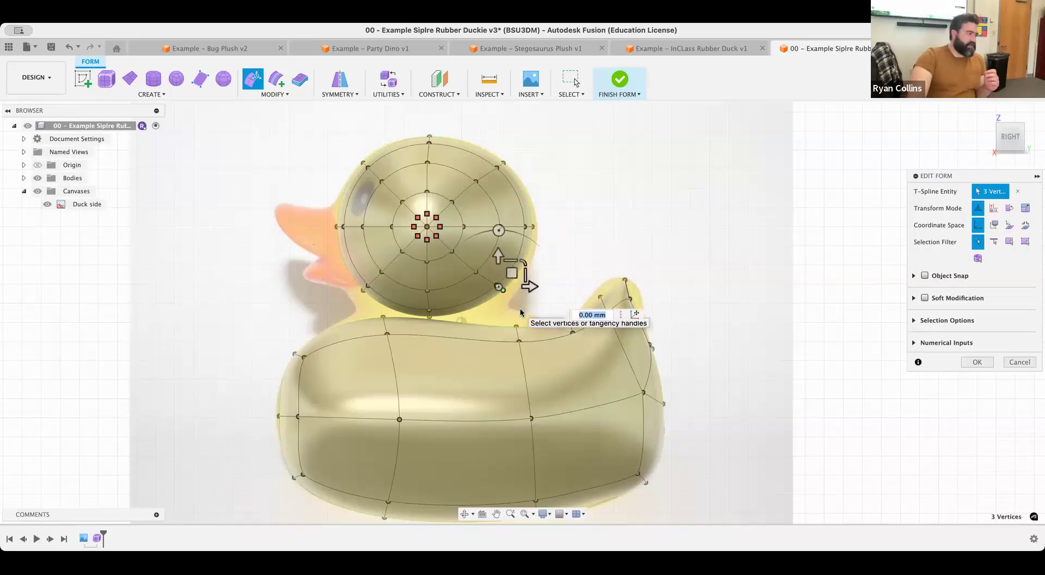
left_click(581, 279)
left_click_drag(518, 296, 520, 297)
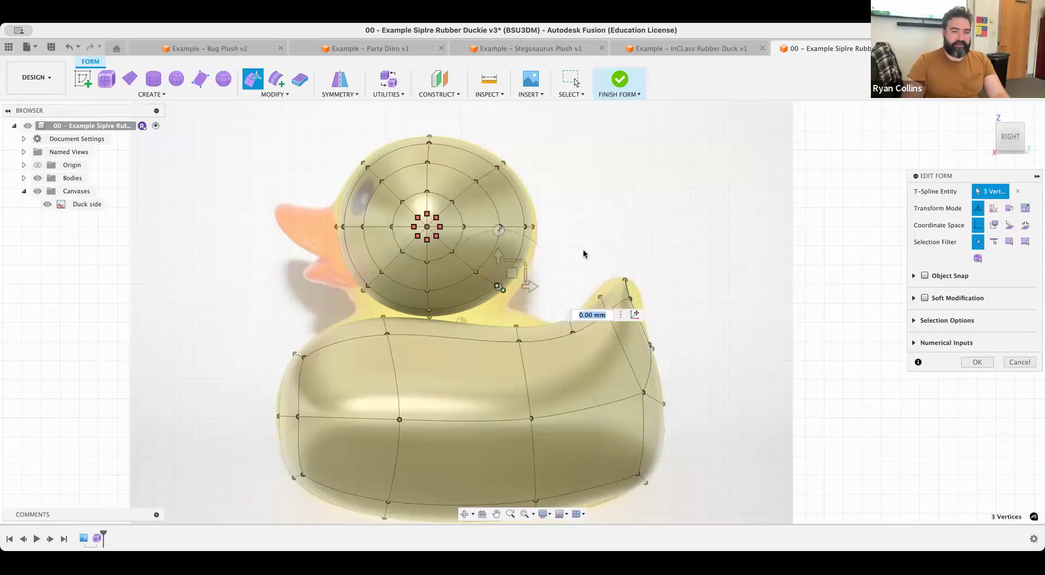
middle_click_drag(555, 254, 522, 264, "shift")
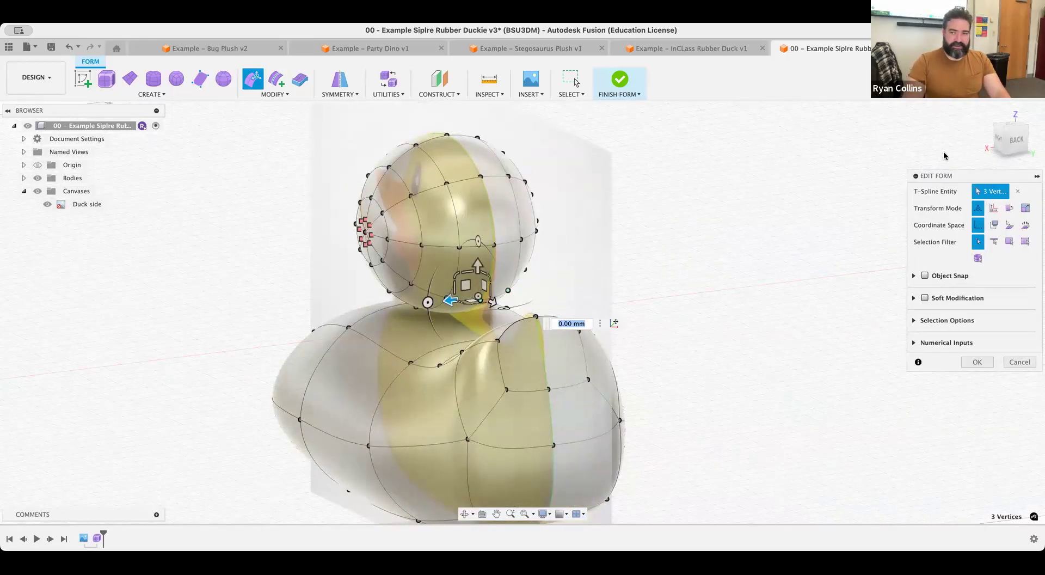
left_click(999, 139)
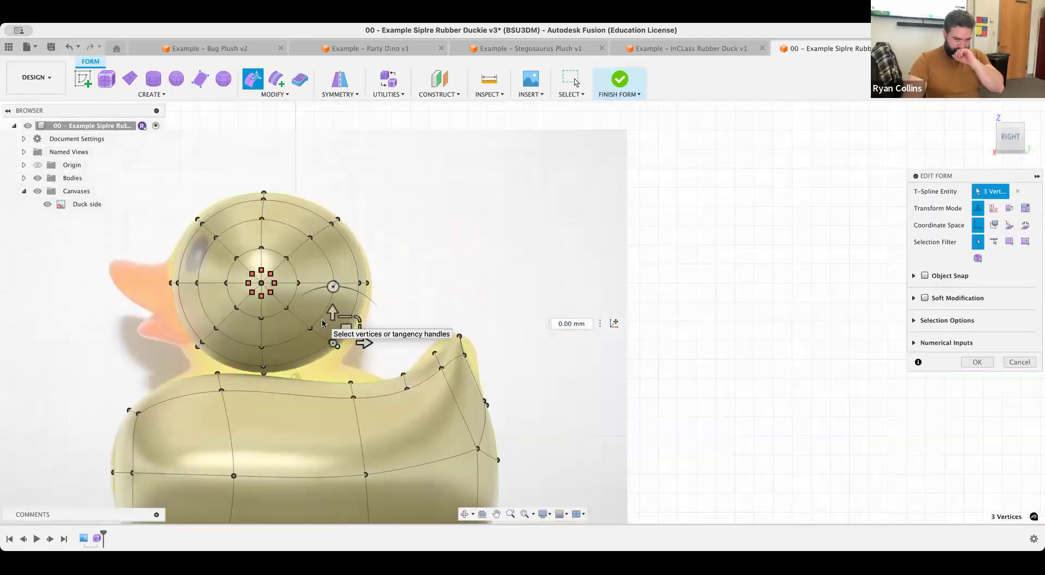
scroll(329, 345, "up", 4)
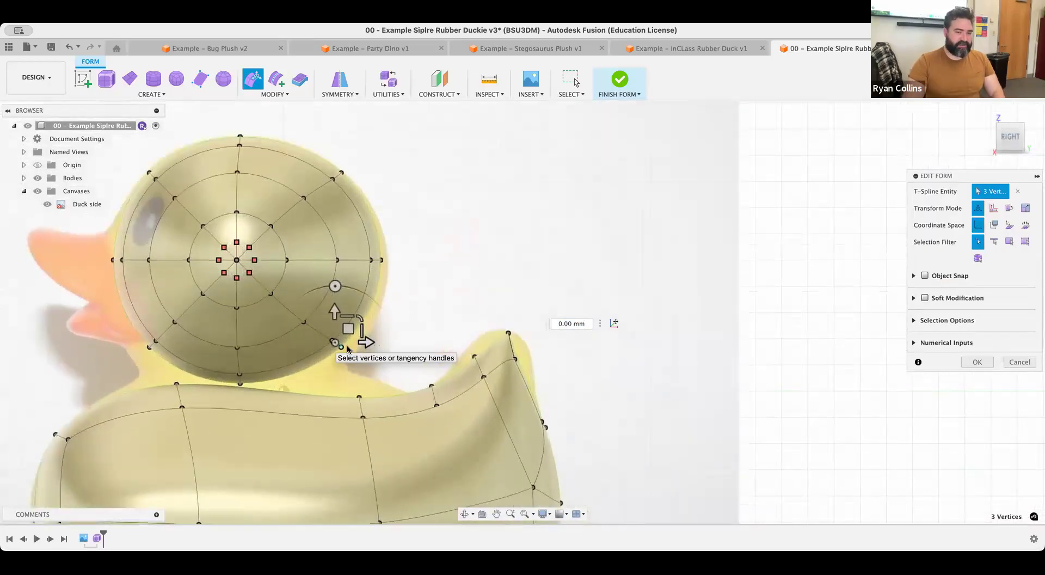
left_click_drag(358, 331, 367, 335)
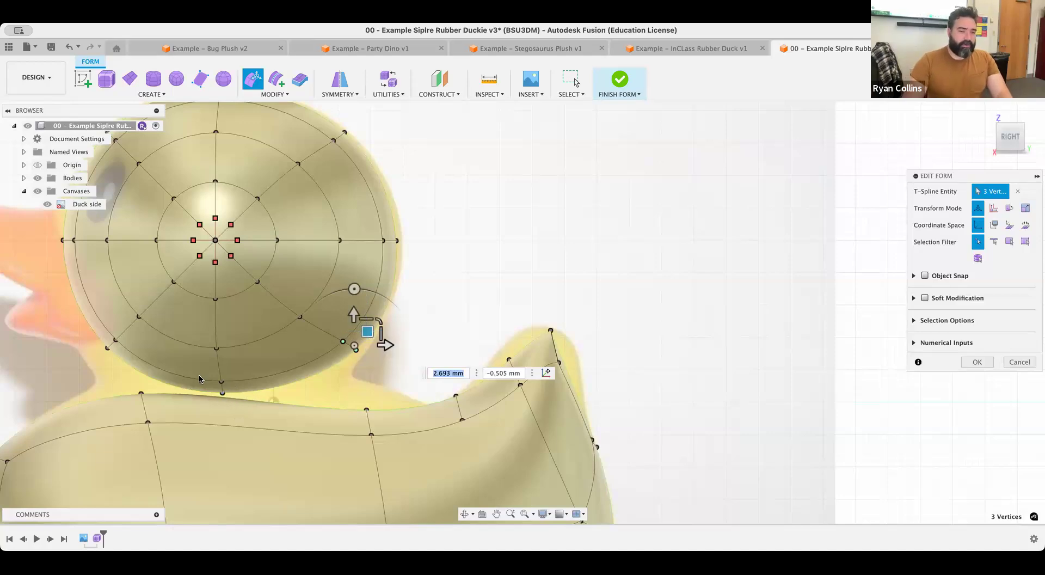
Try to pull a single lower front face of the head about 16.9 mm forward as the beak, and undo it
middle_click_drag(186, 303, 361, 284)
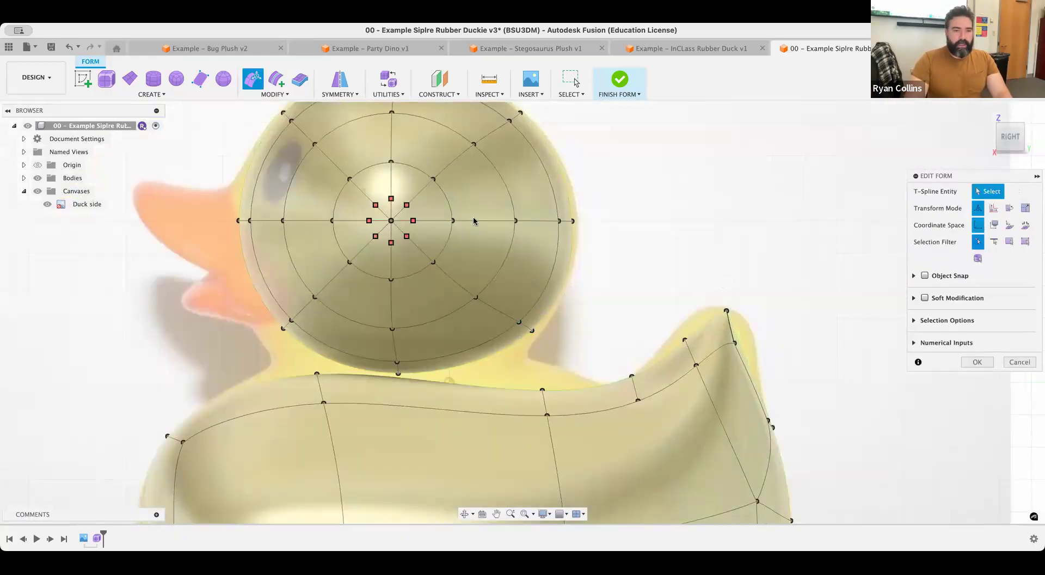
middle_click_drag(259, 264, 327, 252)
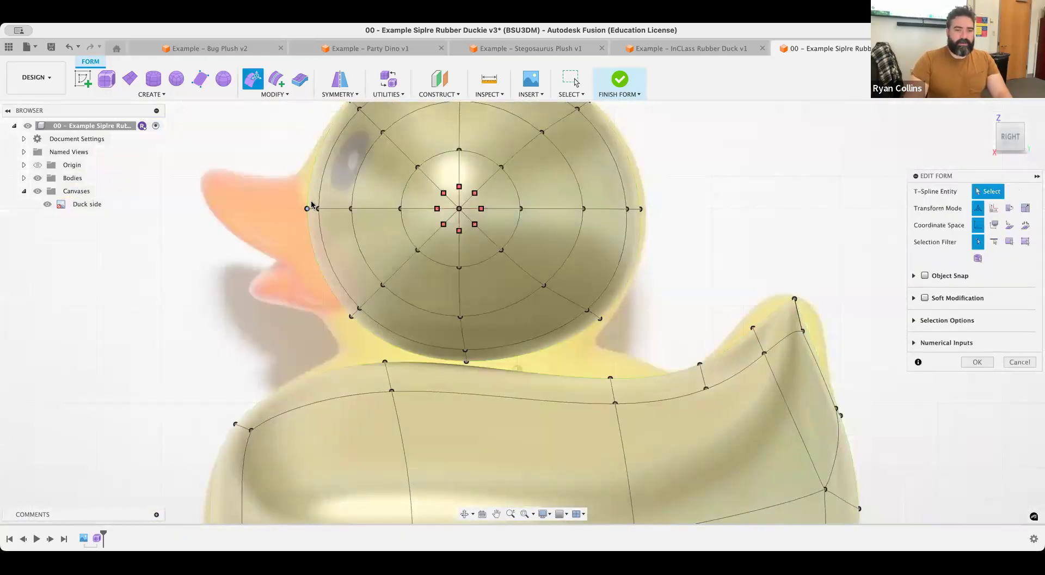
left_click(1012, 243)
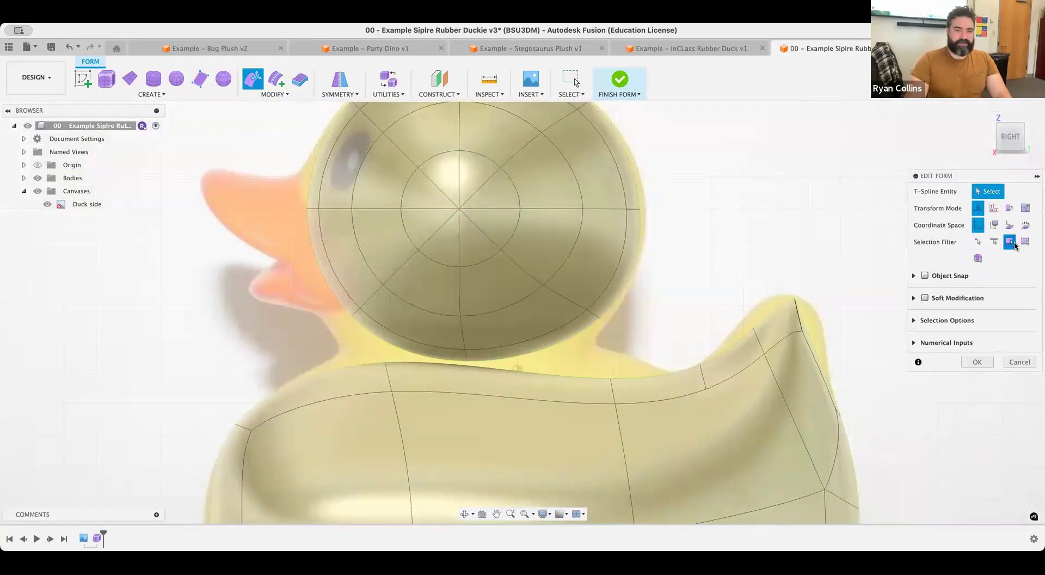
left_click(313, 235)
left_click_drag(313, 235, 312, 288)
scroll(270, 290, "down", 3)
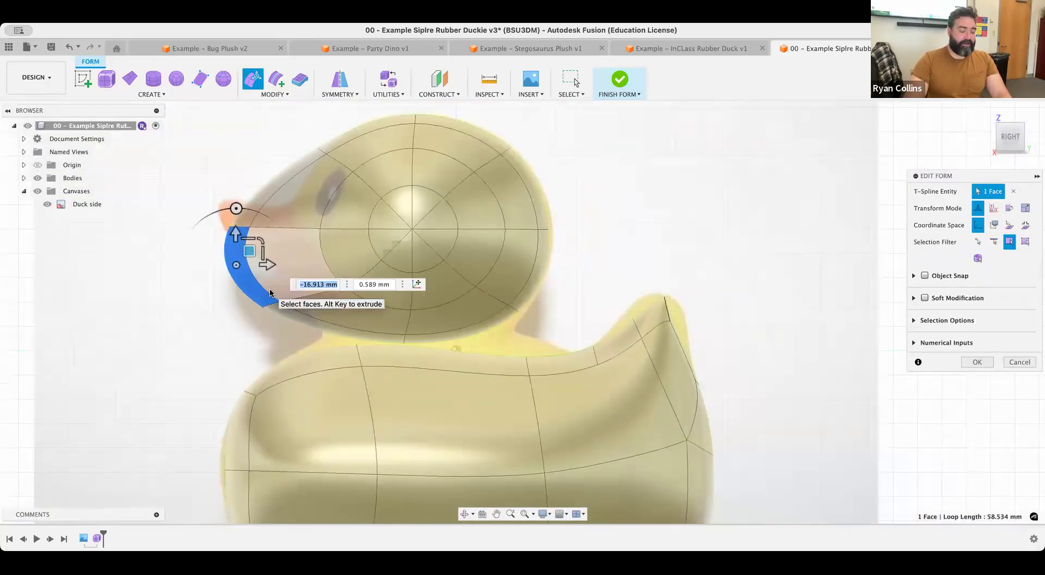
key("super+z")
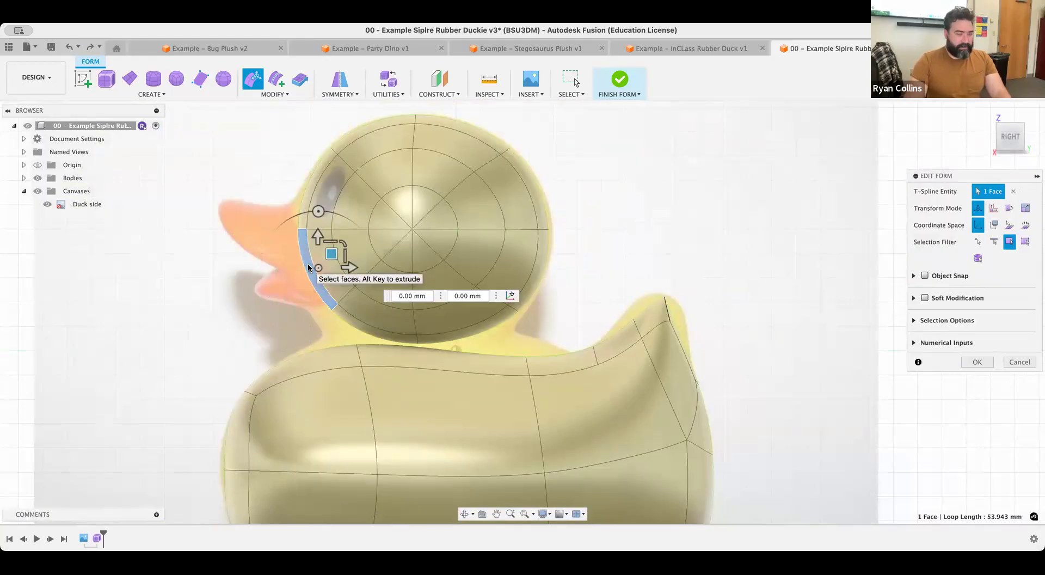
Try to extrude the single lower front face of the head about 16 mm forward and 3.7 mm up
left_click_drag(333, 254, 266, 241)
left_click_drag(257, 236, 251, 240)
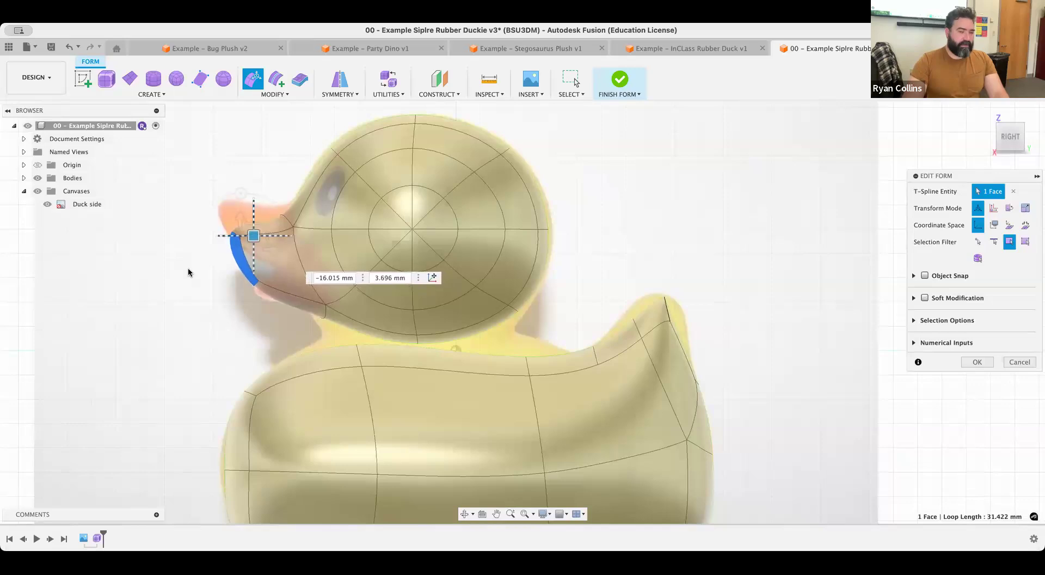
middle_click_drag(258, 267, 191, 262, "shift")
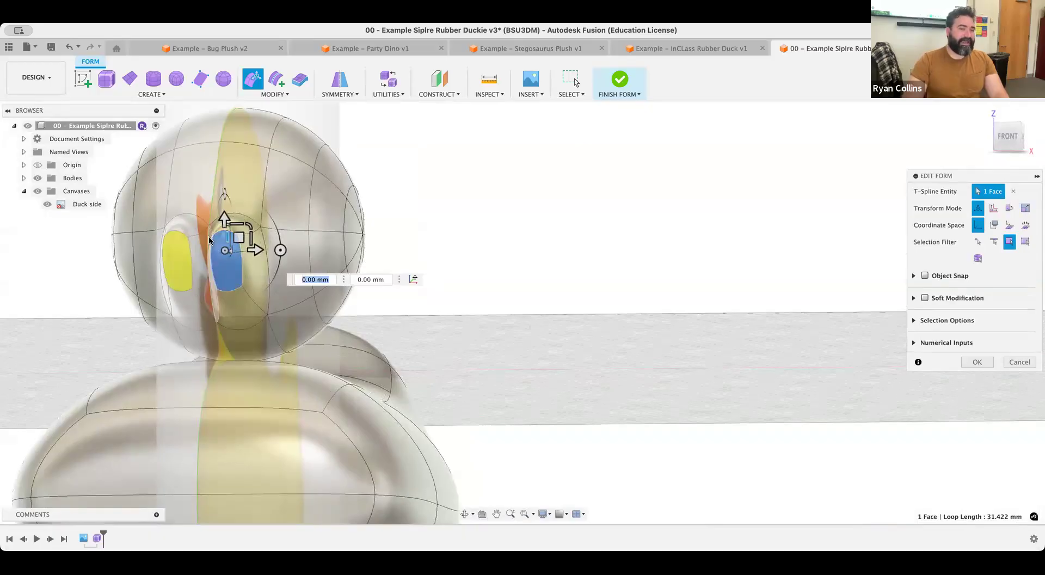
left_click(1026, 242)
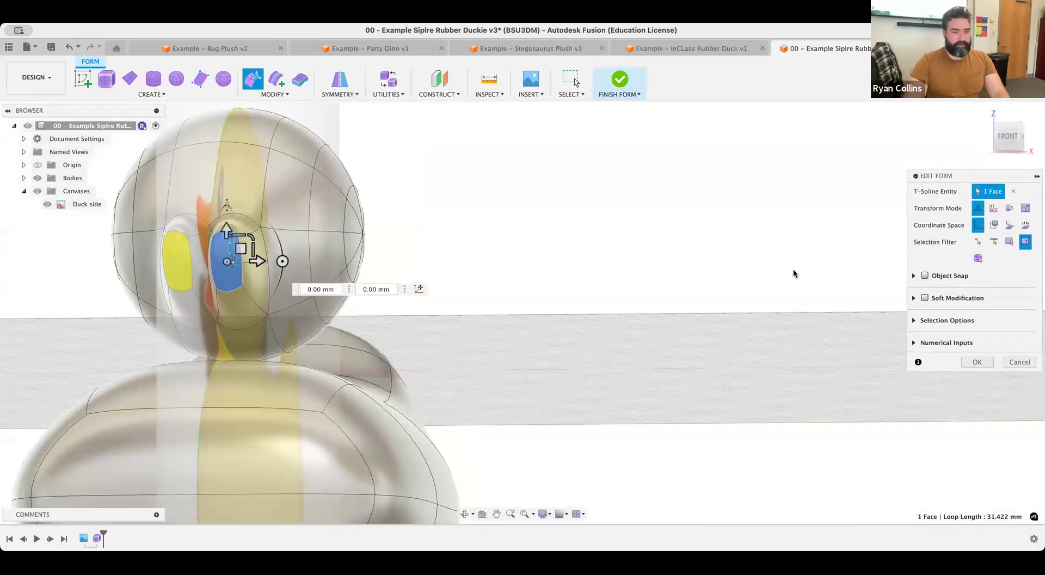
middle_click_drag(704, 299, 680, 304, "shift")
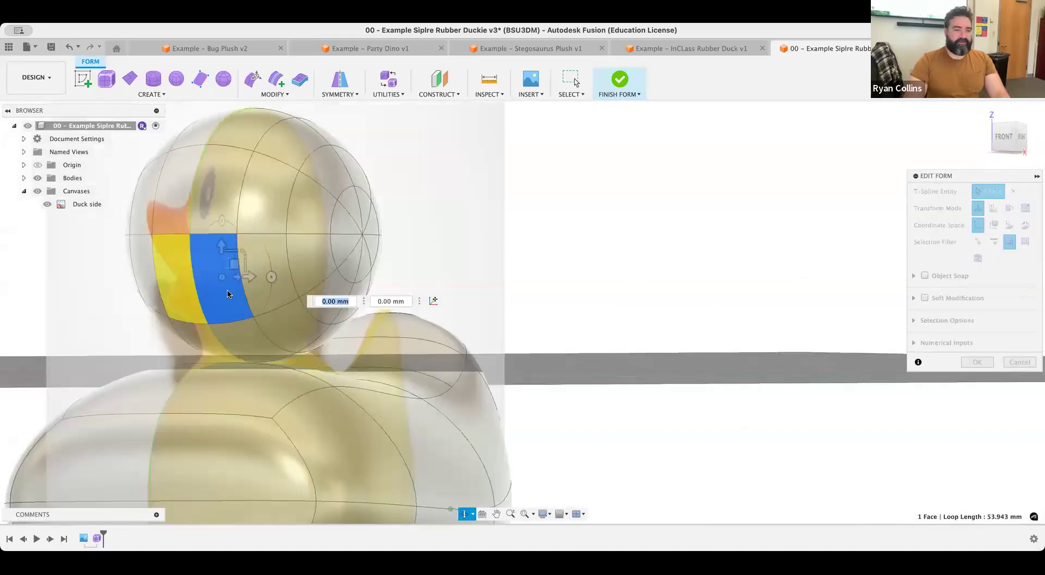
Extrude the two mirrored lower front faces of the head together about 16.4 mm forward and 7.1 mm up to form the beak
left_click(188, 272)
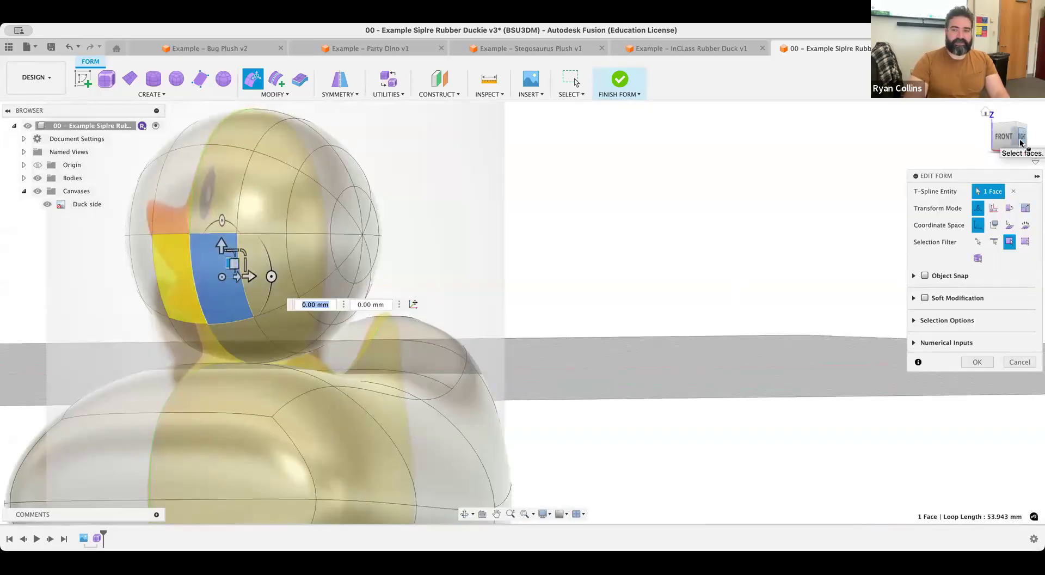
middle_click_drag(309, 278, 474, 299, "shift")
scroll(490, 327, "up", 3)
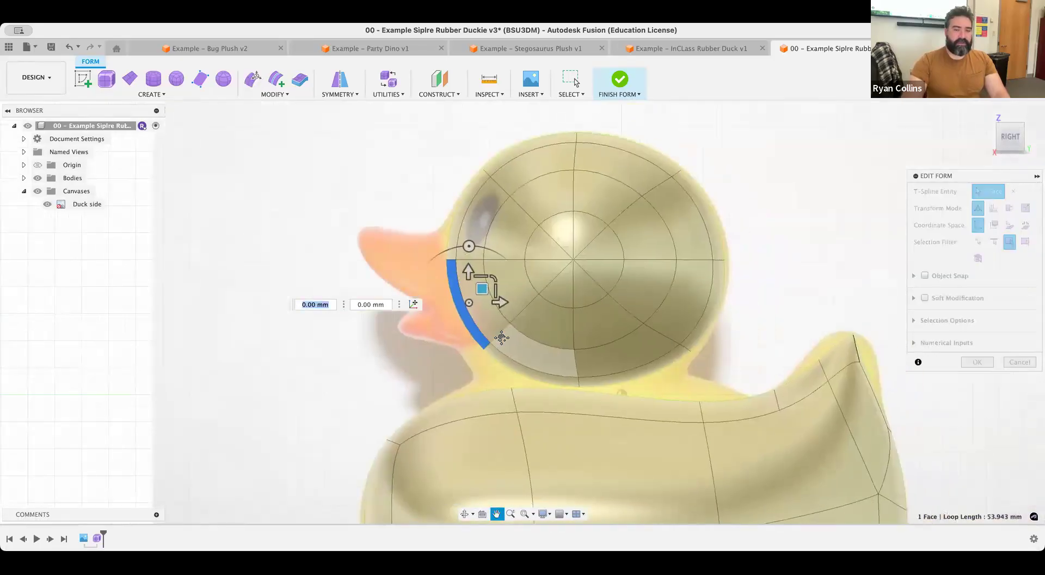
scroll(422, 327, "up", 2)
left_click_drag(453, 170, 420, 259)
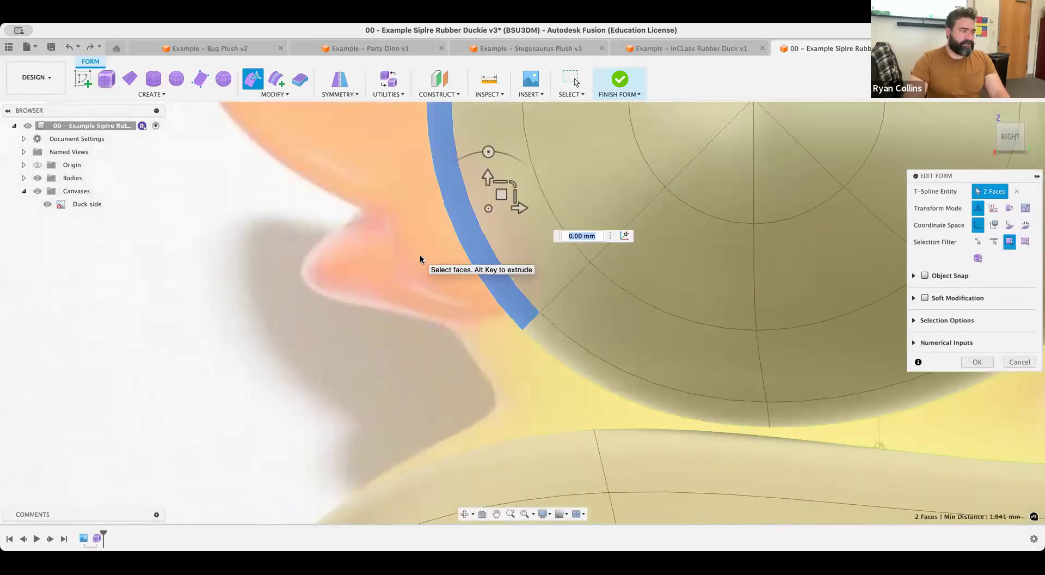
scroll(416, 259, "down", 2)
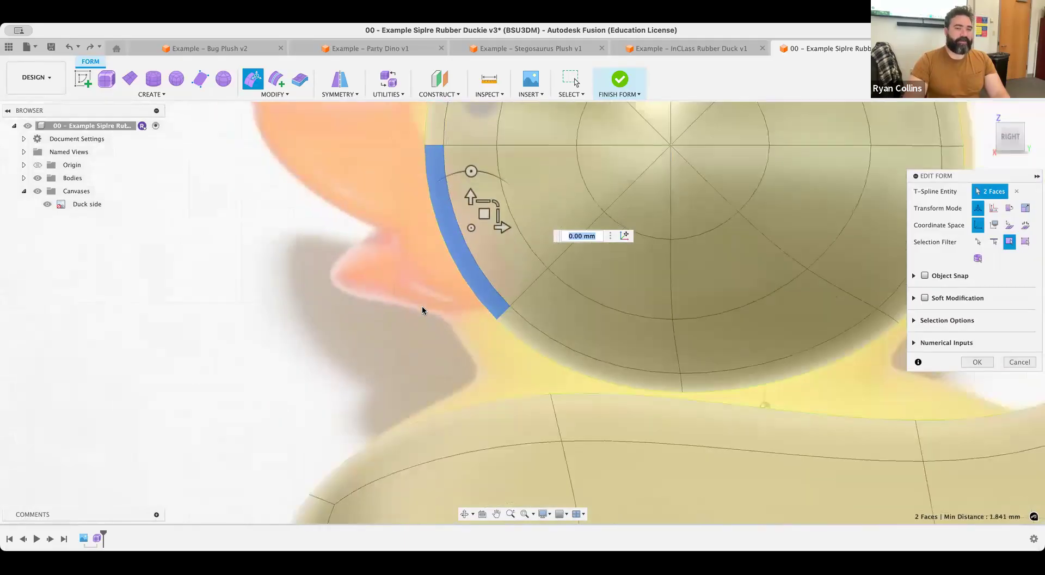
middle_click_drag(406, 262, 455, 308)
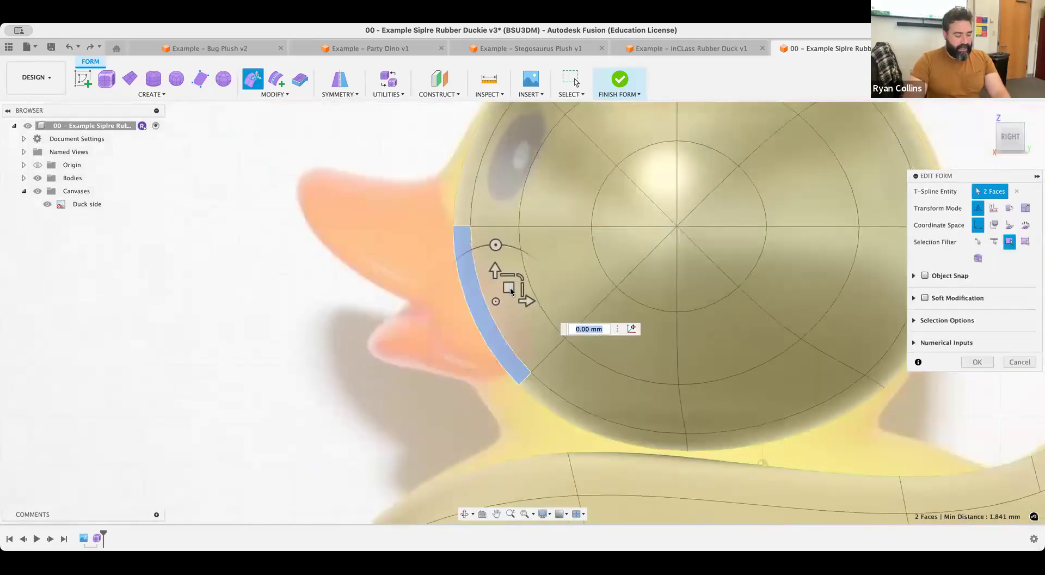
left_click_drag(508, 287, 341, 218)
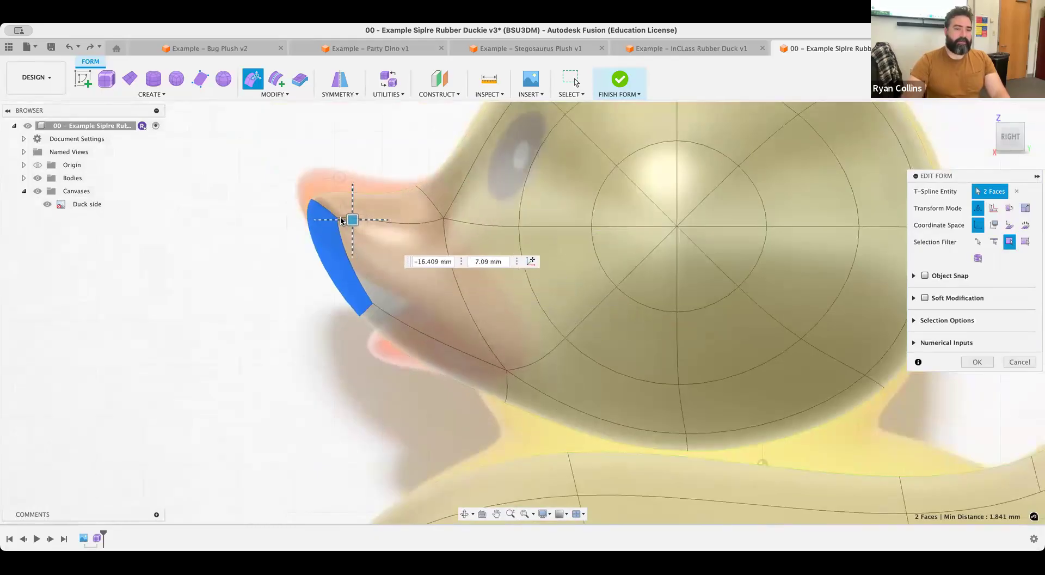
middle_click_drag(335, 343, 472, 361, "shift")
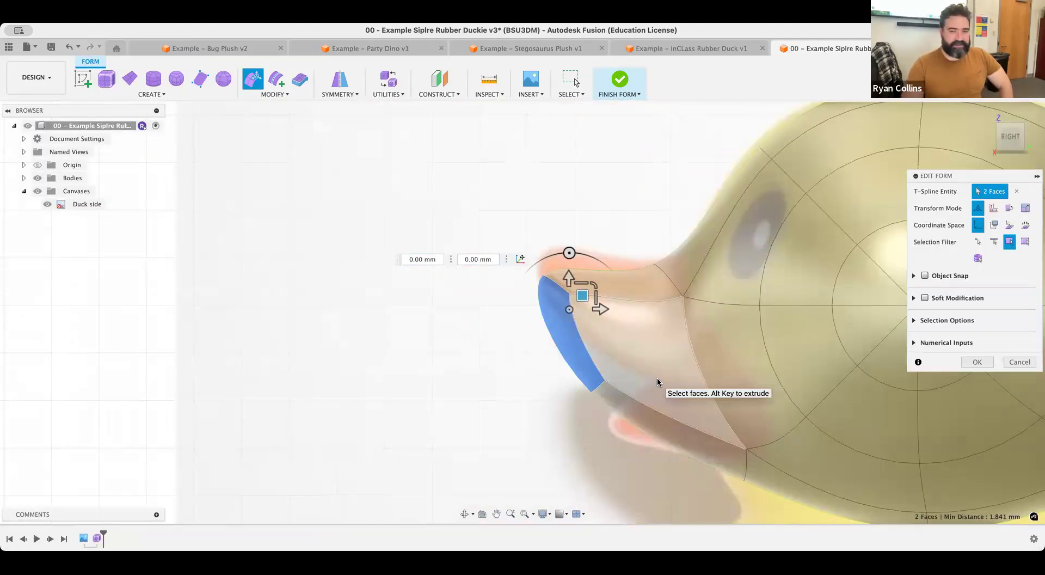
middle_click_drag(655, 355, 608, 300)
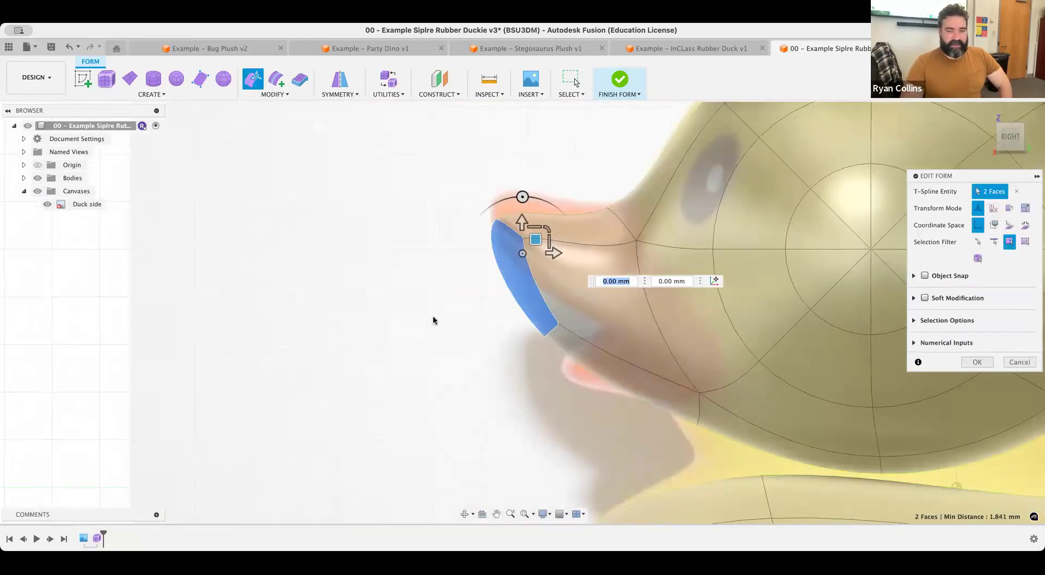
scroll(511, 371, "down", 3)
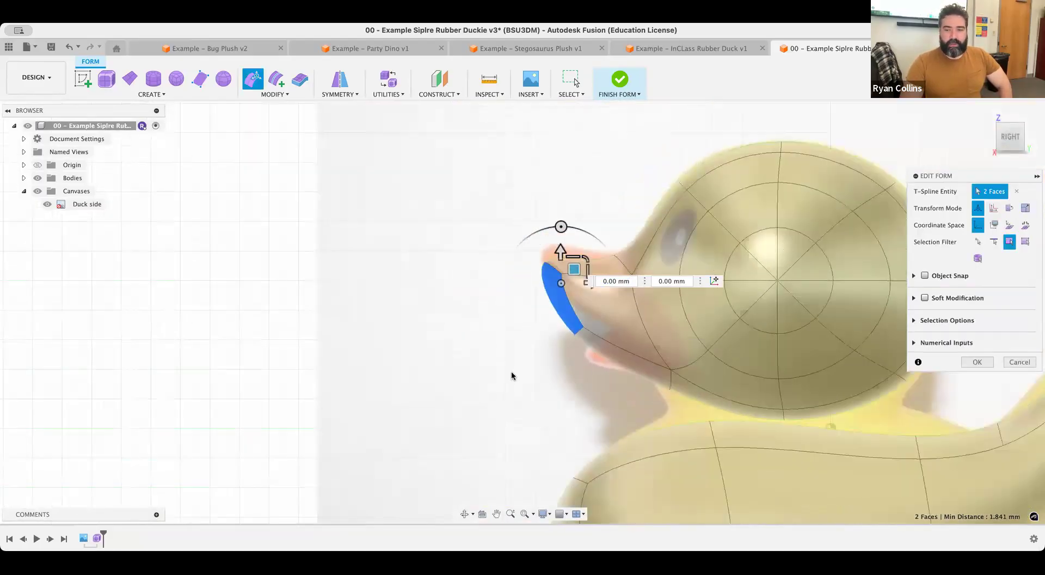
left_click(977, 362)
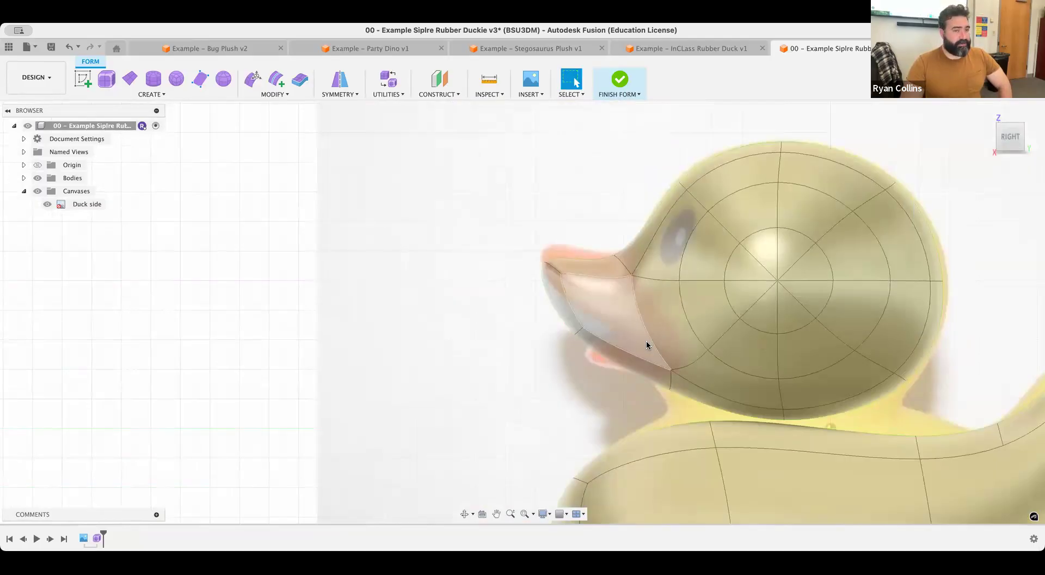
Crease the three edges where the beak meets the head on the near side
mouse_move(555, 289)
middle_mouse_down("shift")
mouse_move(599, 296)
mouse_move(566, 315)
mouse_move(552, 289)
middle_mouse_up("shift")
left_click(1019, 140)
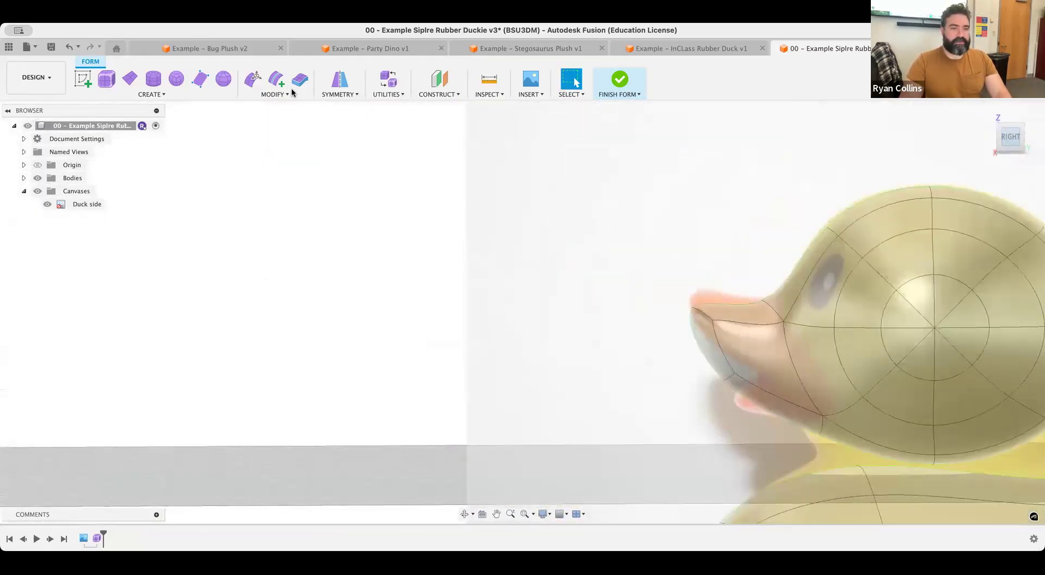
left_click(283, 96)
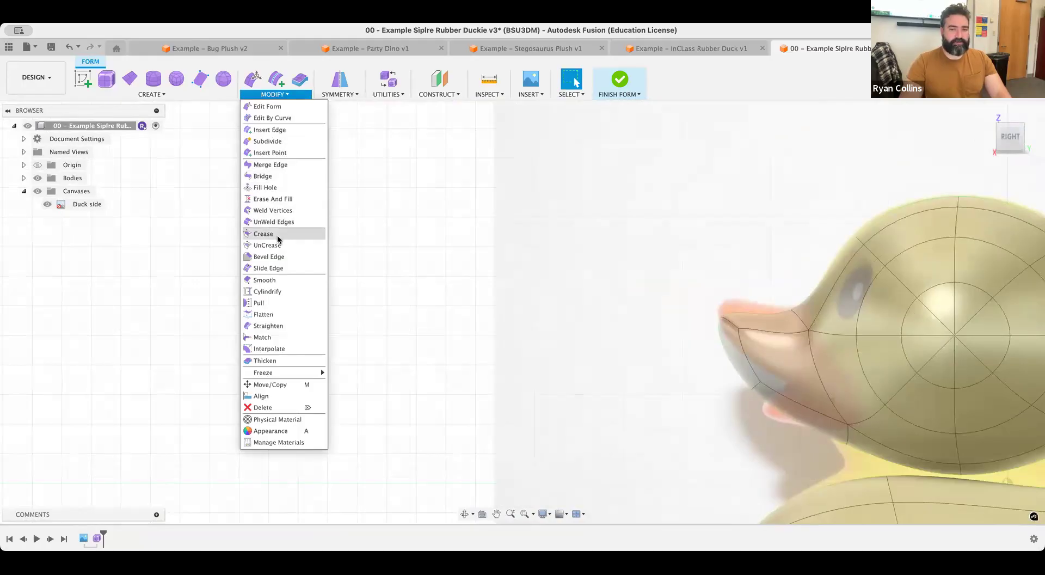
left_click(280, 238)
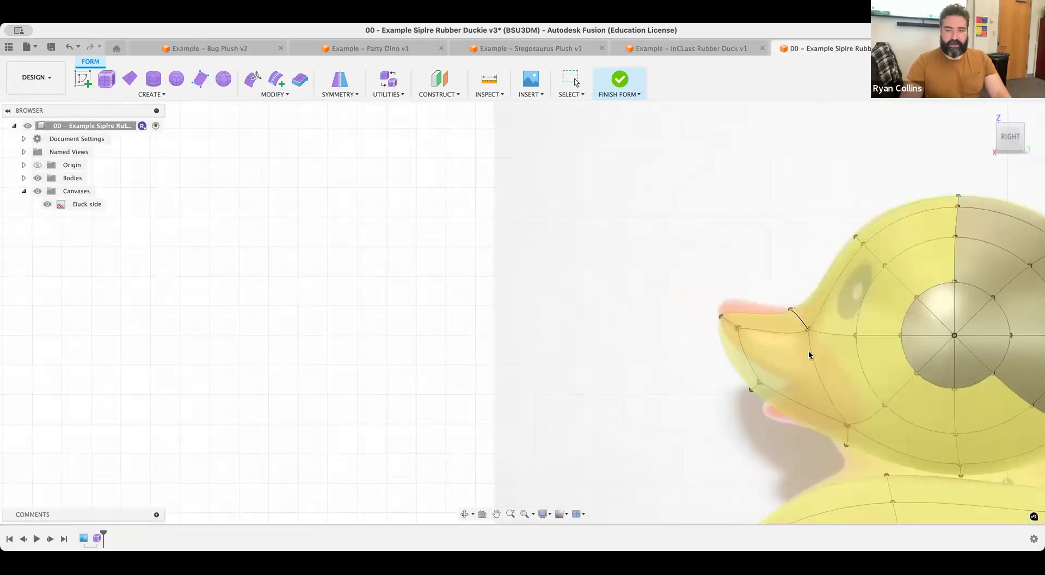
left_click(800, 320)
left_click(814, 359)
left_click(847, 439)
middle_click_drag(761, 362, 785, 355, "shift")
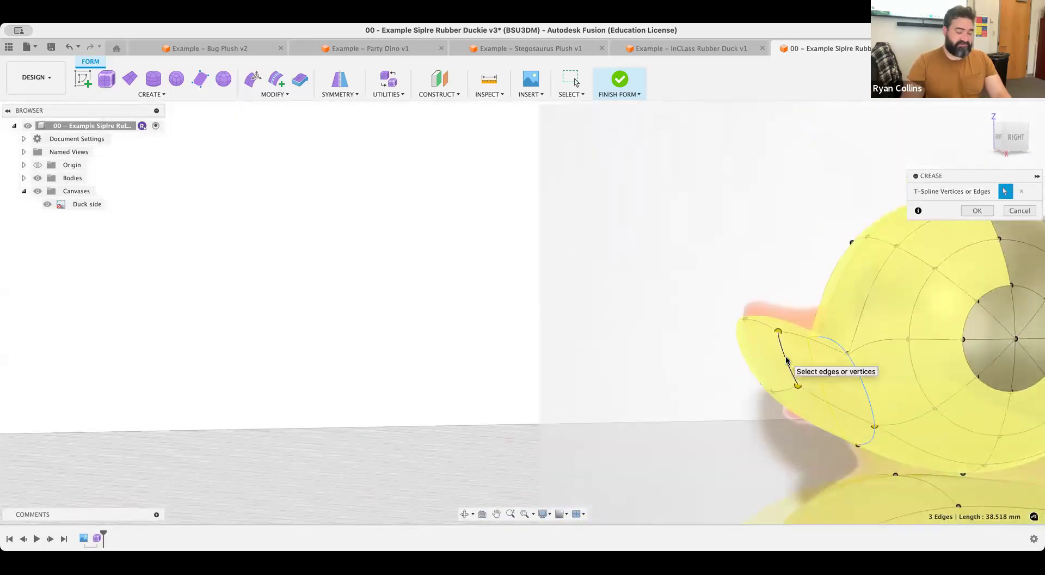
key("Return")
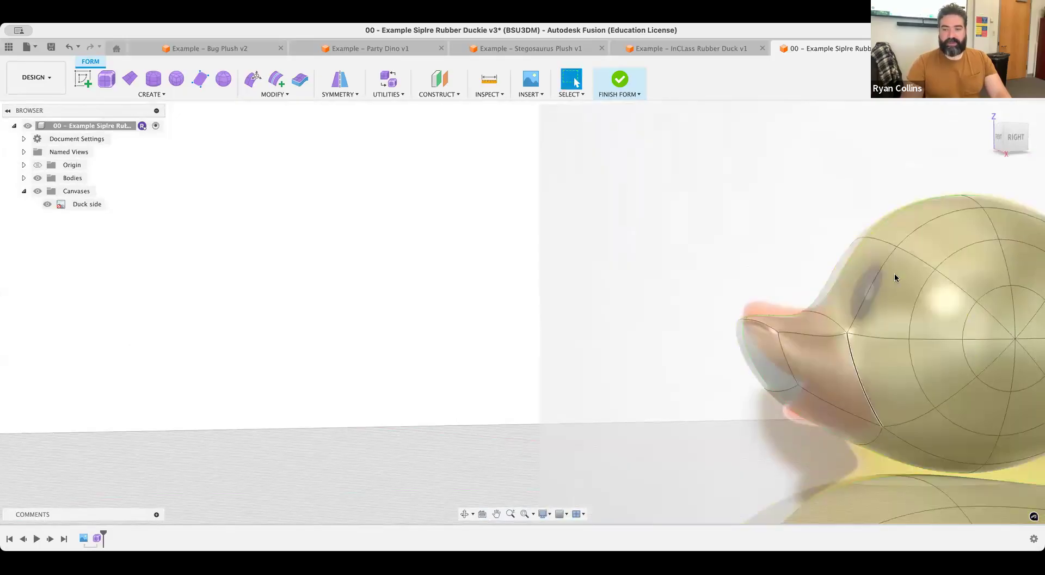
Widen the beak by scaling its ten vertices sideways by a factor of about 1.91
left_click(1016, 135)
middle_click_drag(948, 348, 479, 295)
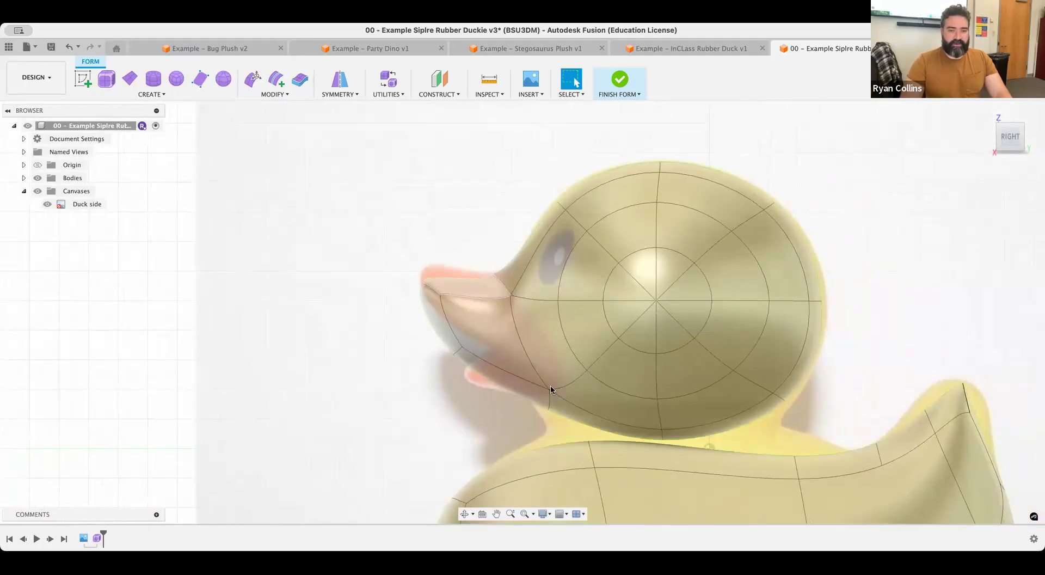
left_click(254, 80)
middle_click_drag(566, 349, 490, 355, "shift")
left_click(1016, 150)
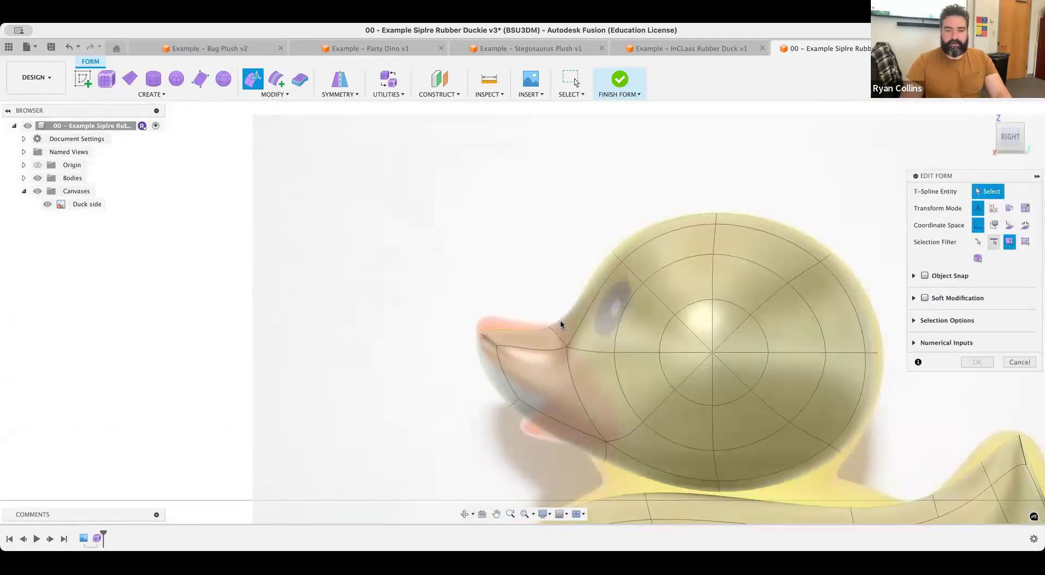
left_click_drag(432, 296, 609, 484)
middle_click_drag(455, 372, 473, 343, "shift")
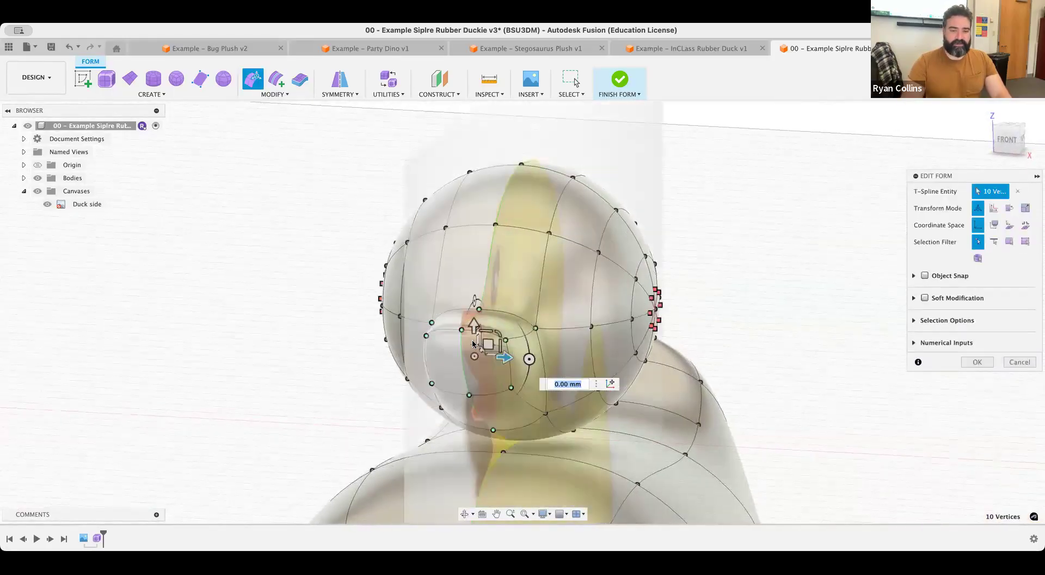
left_click_drag(496, 344, 513, 348)
left_click_drag(611, 350, 611, 350)
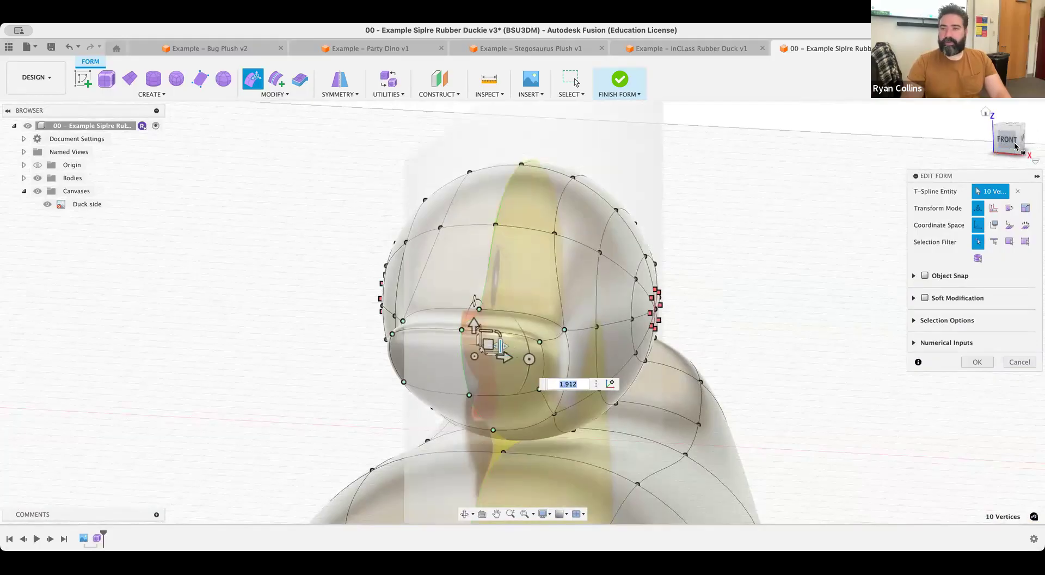
left_click(1004, 130)
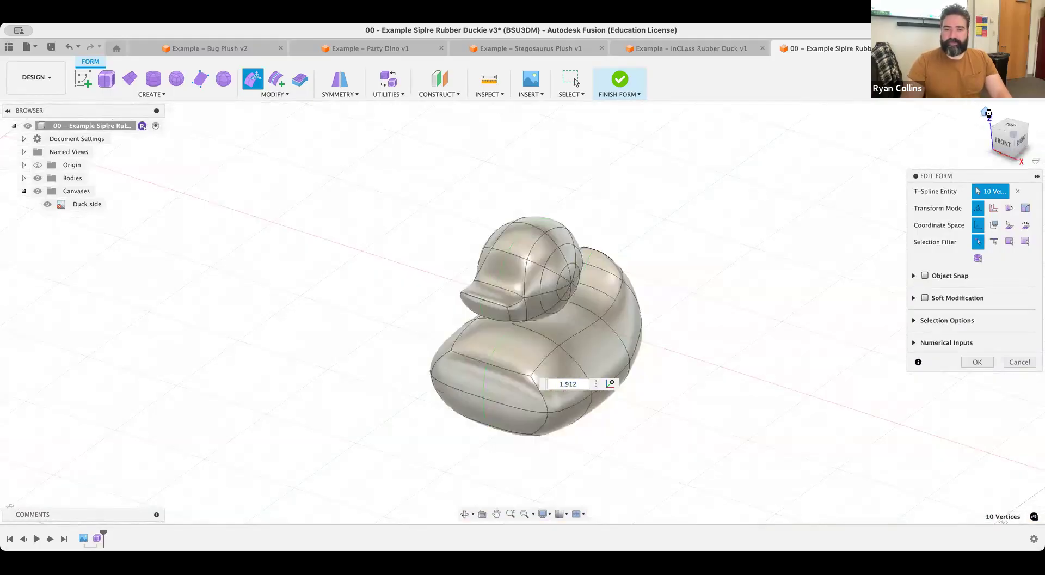
left_click(1019, 144)
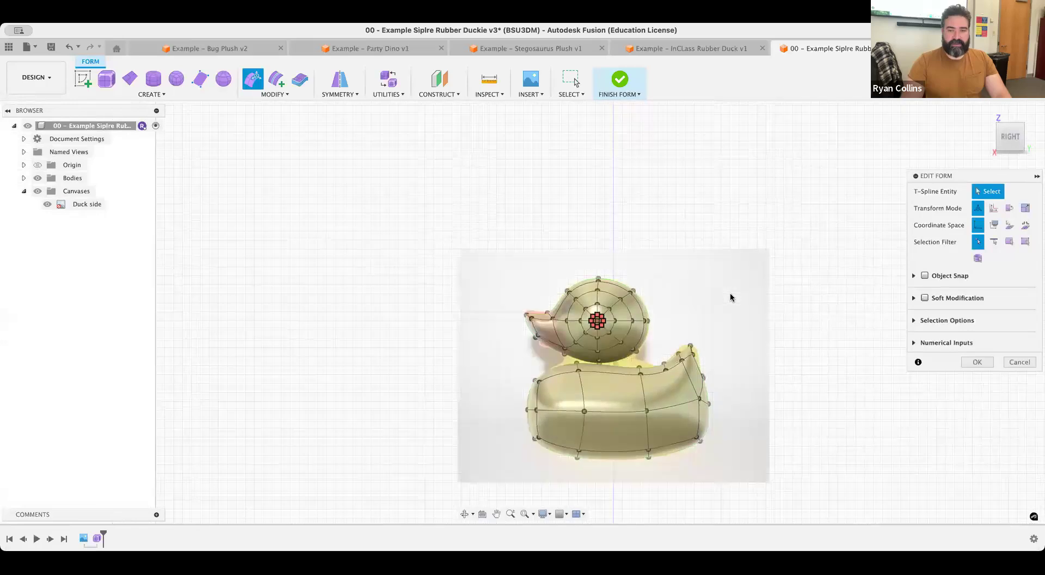
left_click(988, 364)
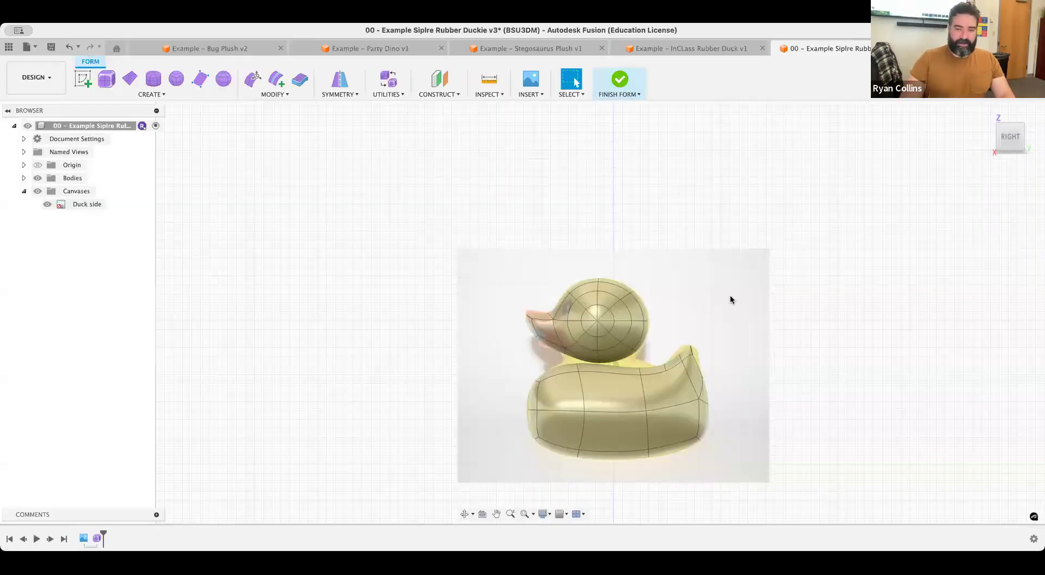
Move the beak's lower front edge about 6.9 mm back and 2.8 mm up
middle_click_drag(731, 299, 651, 283)
scroll(446, 291, "up", 5)
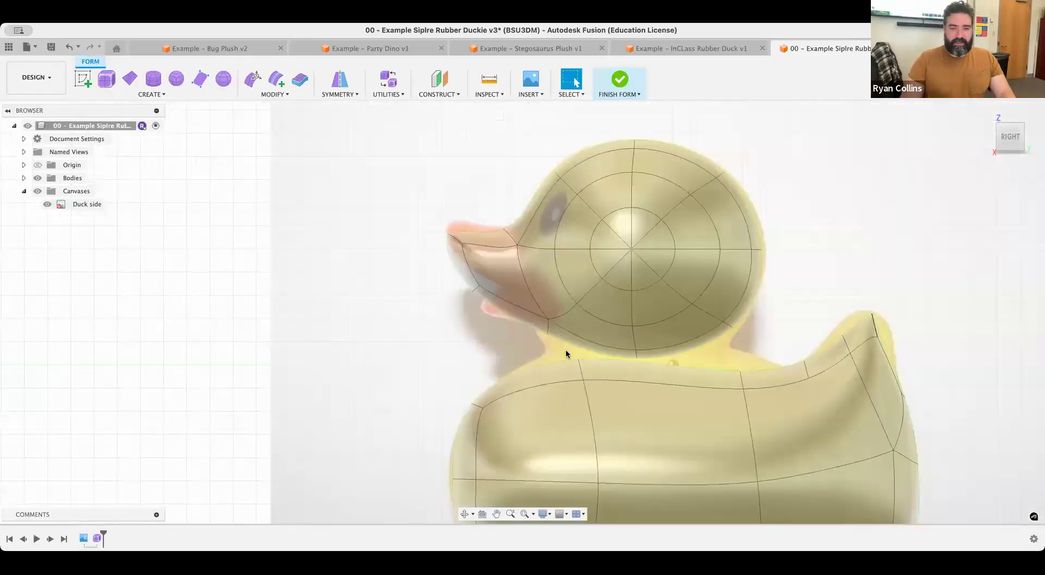
middle_click_drag(566, 353, 524, 304)
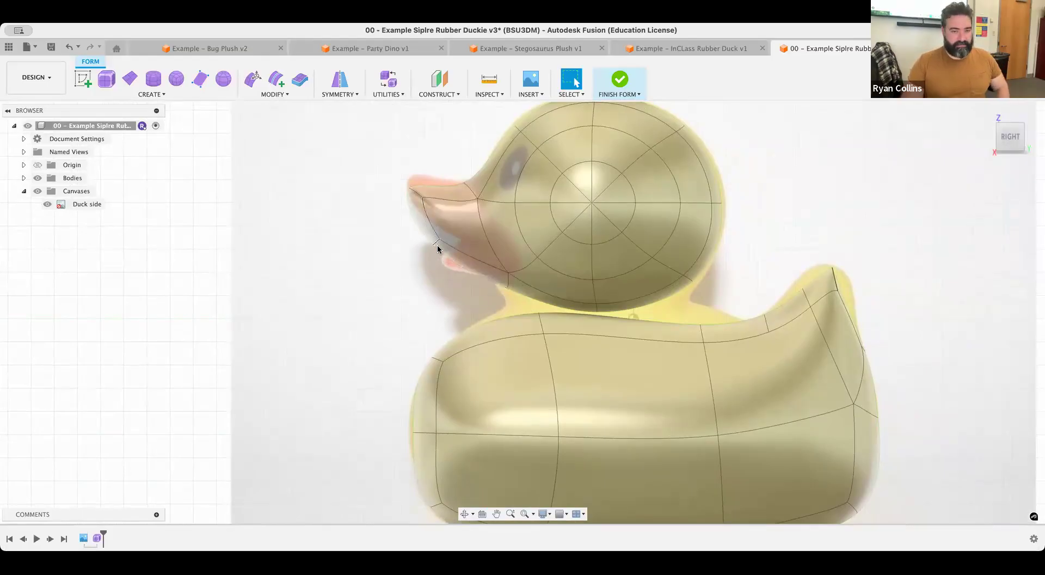
left_click(253, 80)
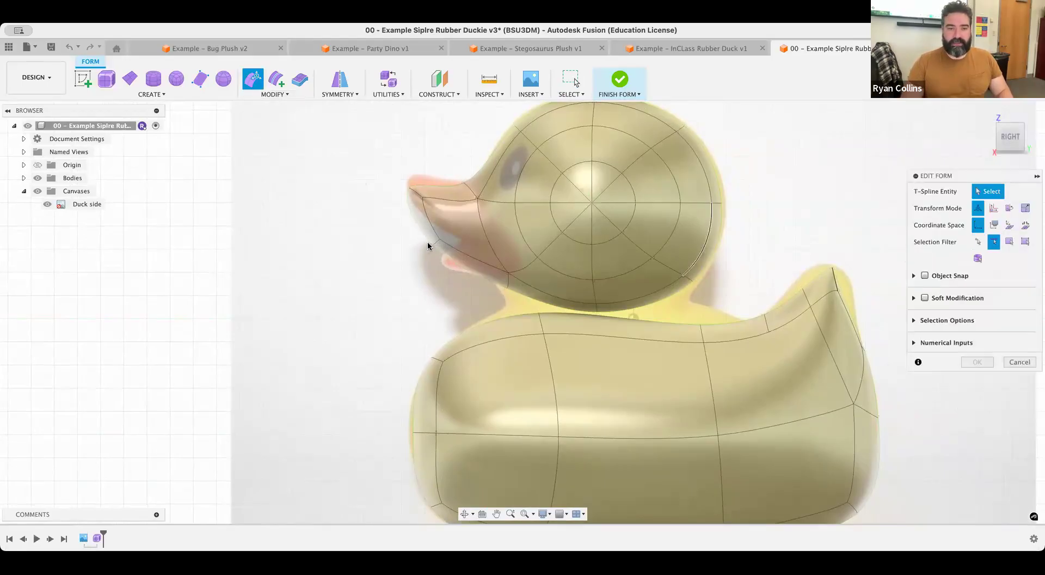
left_click(451, 247)
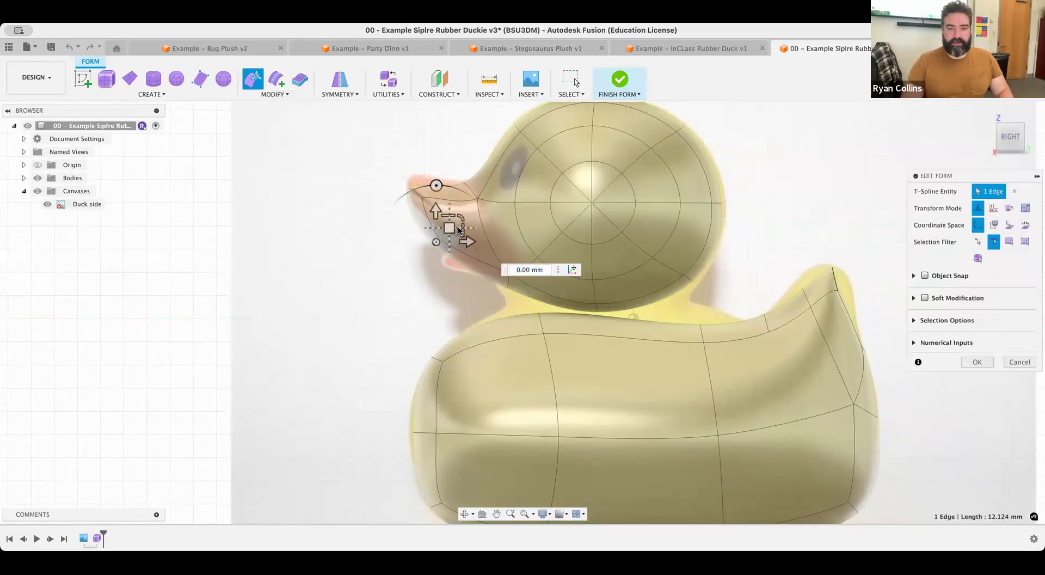
left_click_drag(481, 223, 483, 222)
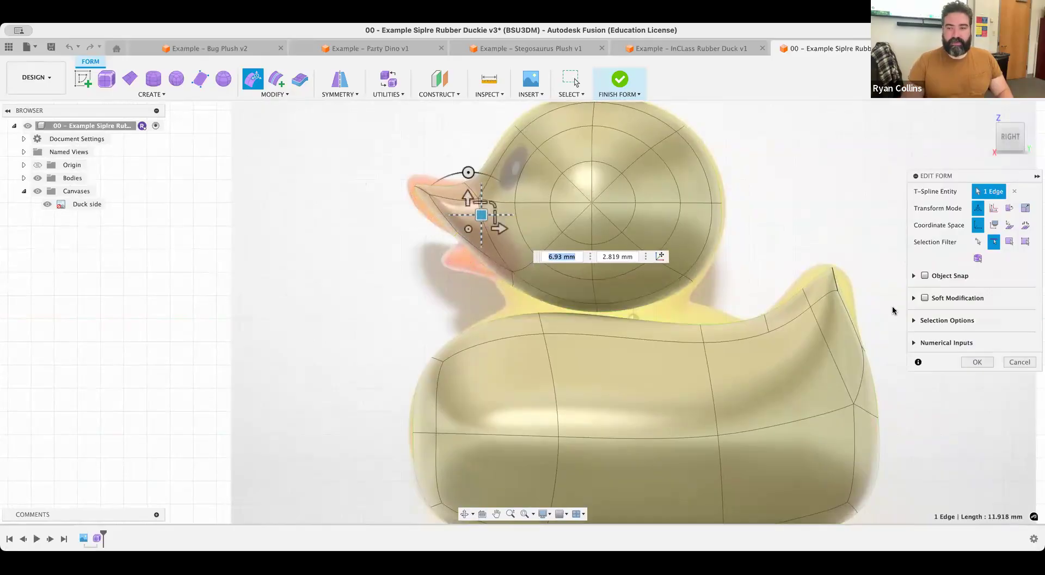
left_click(976, 362)
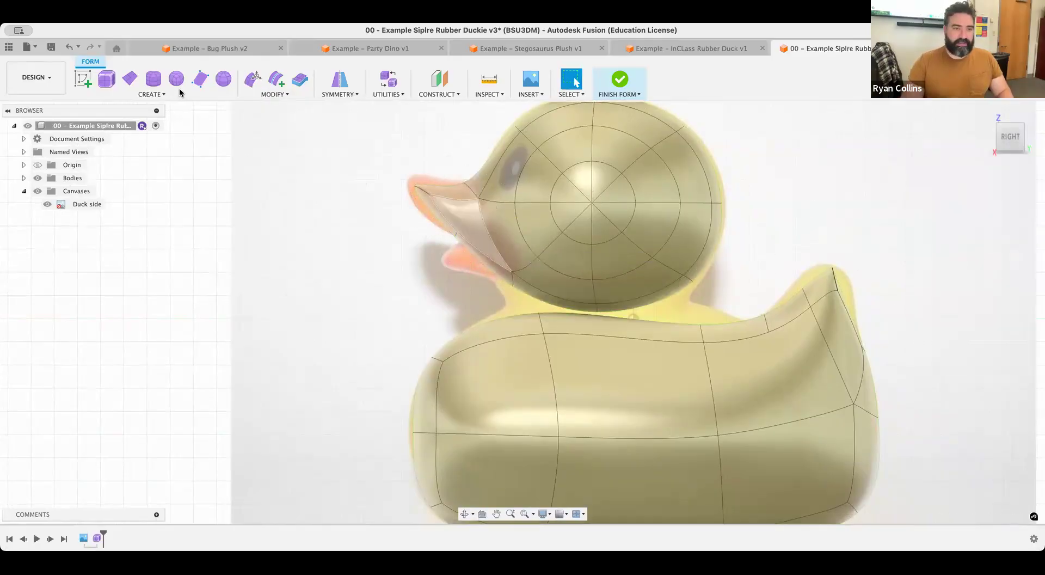
Insert a single simple edge at location 0.50 beside the edge where the beak's underside meets the head
left_click(511, 280)
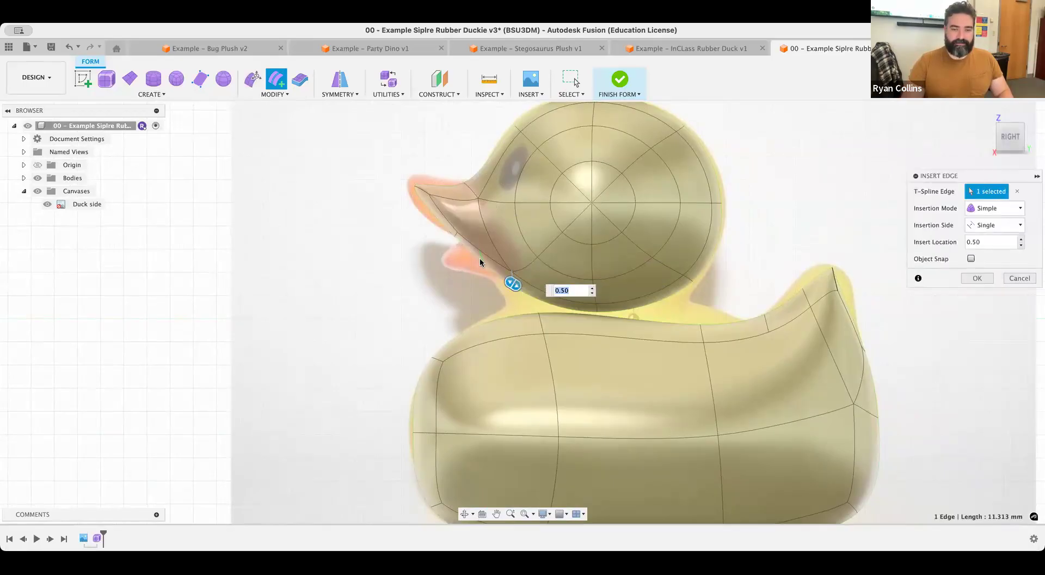
scroll(480, 257, "up", 3)
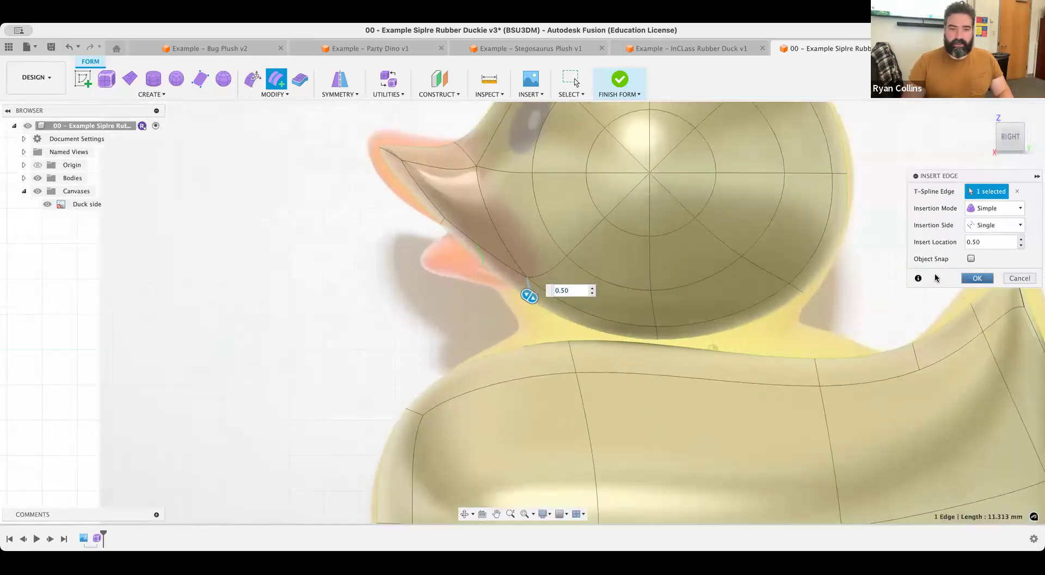
left_click(977, 278)
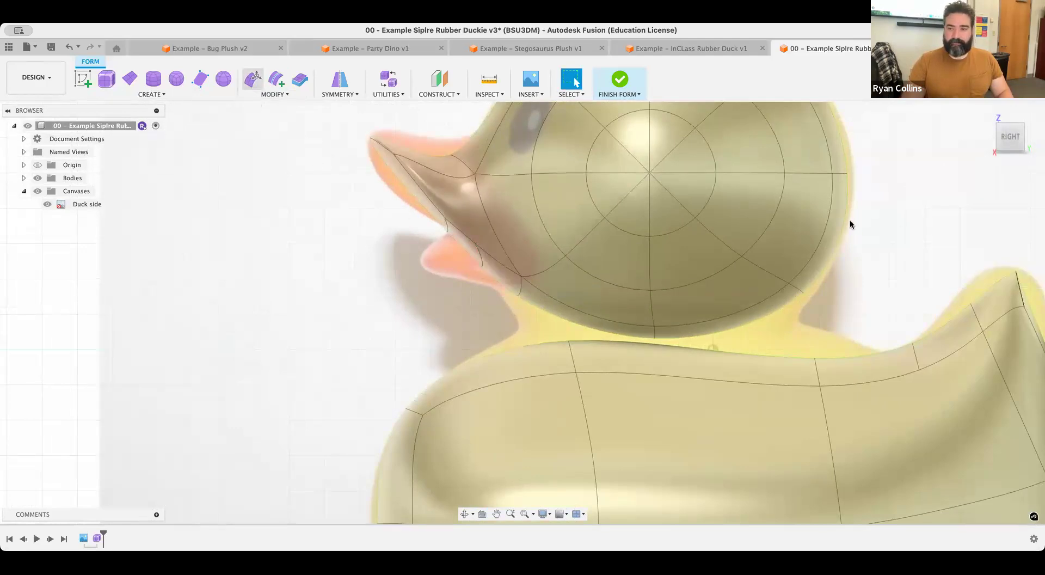
Try to extrude the rear underside faces of the beak about 18.9 mm forward and 3.2 mm up as a lower beak
left_click(490, 270)
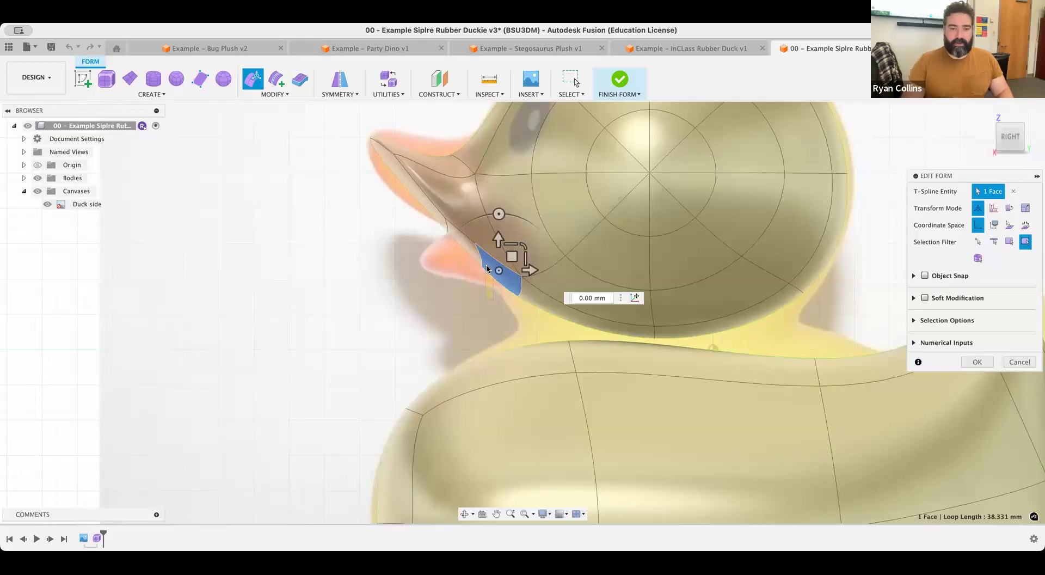
left_click_drag(486, 265, 484, 267)
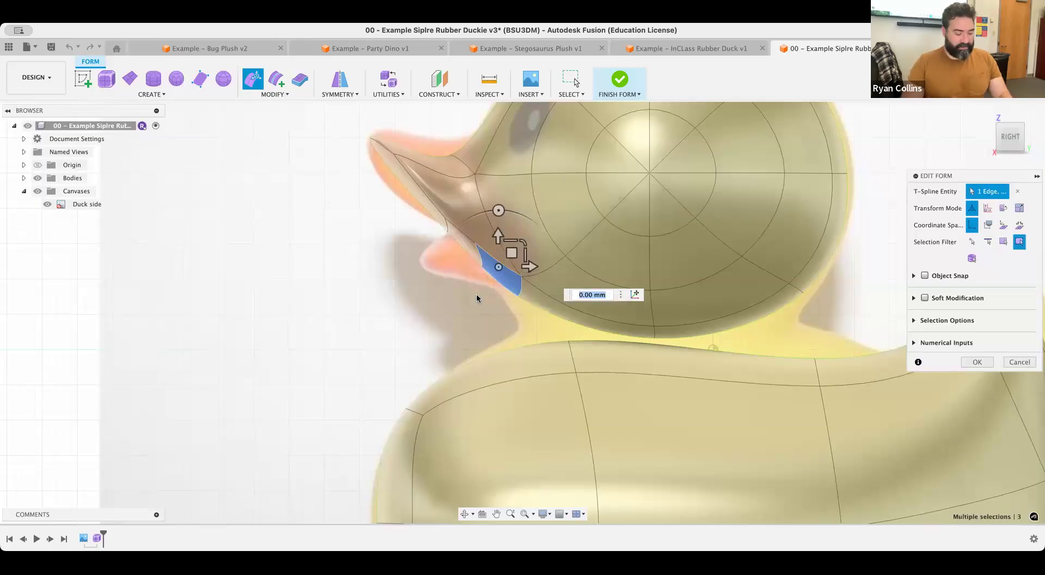
left_click_drag(508, 261, 318, 208)
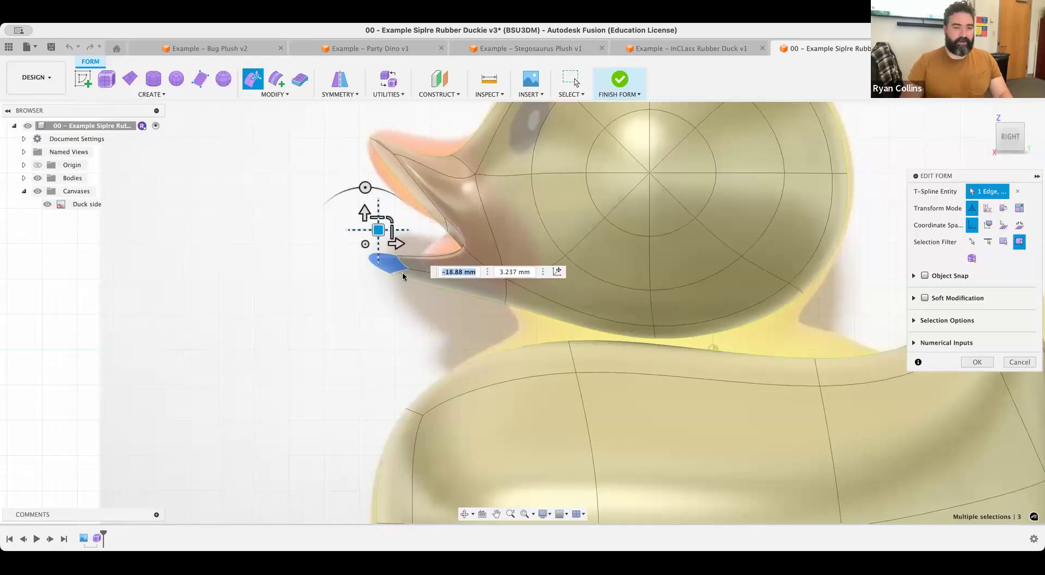
mouse_move(357, 332)
middle_mouse_down("shift")
mouse_move(428, 335)
mouse_move(360, 325)
middle_mouse_up("shift")
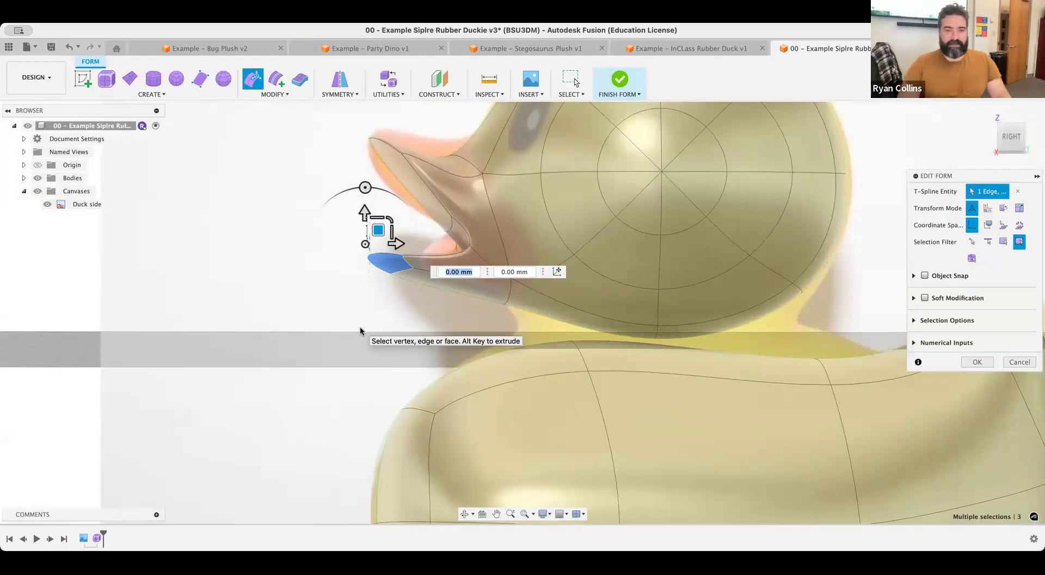
scroll(452, 287, "down", 2)
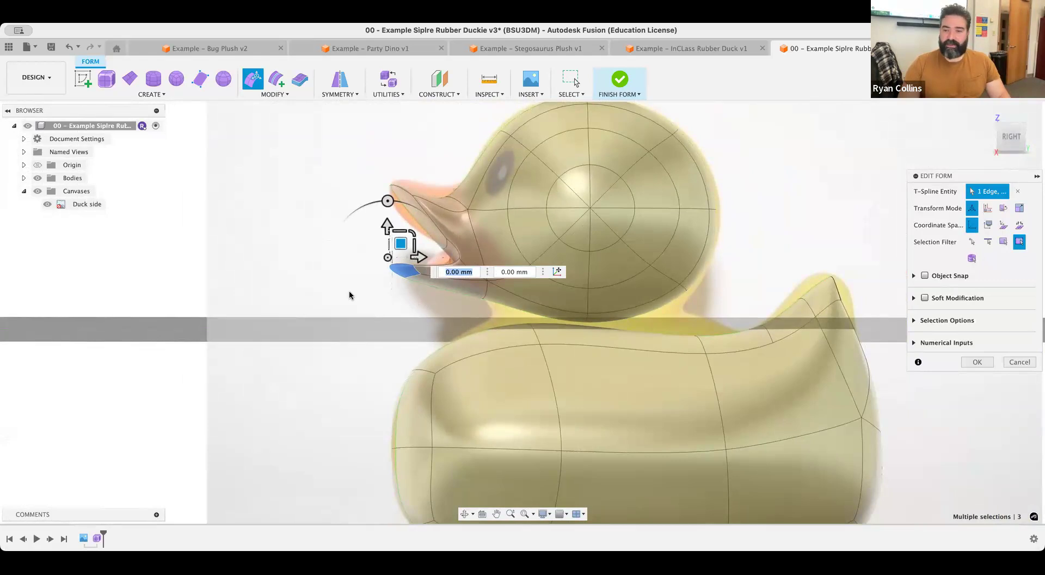
mouse_move(357, 288)
middle_mouse_down("shift")
mouse_move(401, 303)
mouse_move(357, 294)
middle_mouse_up("shift")
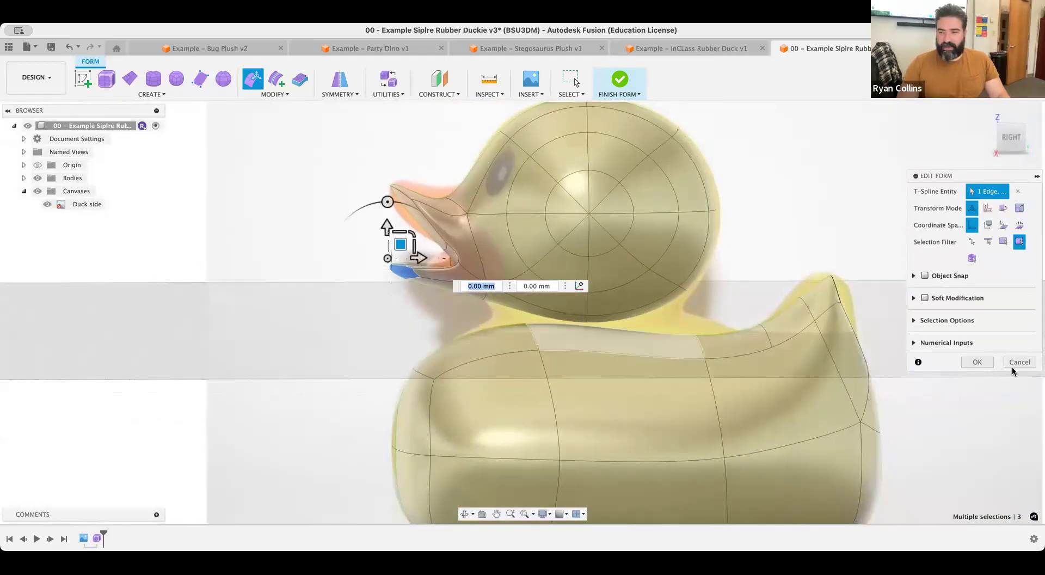
left_click(1024, 361)
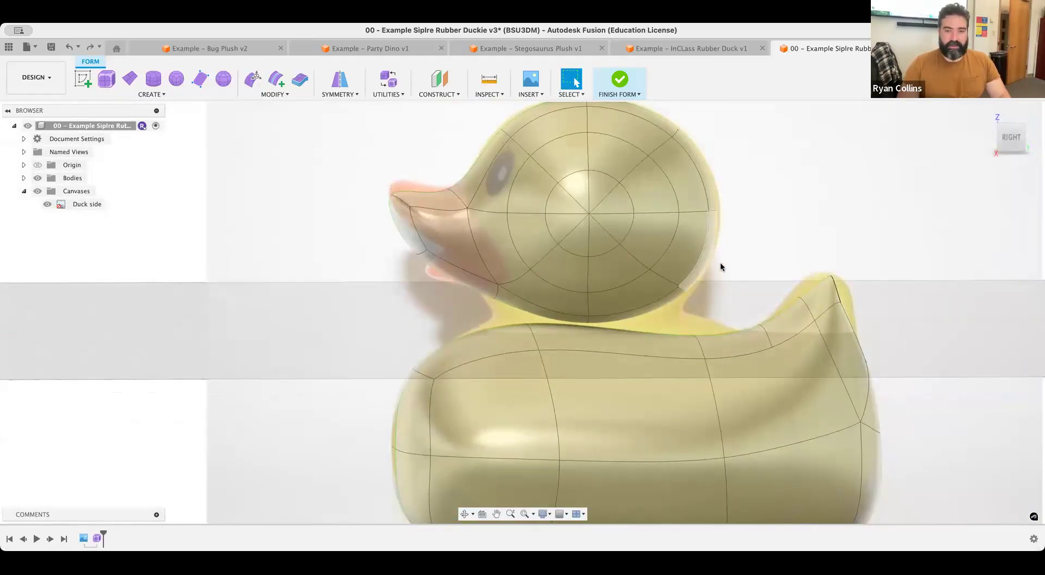
Rename the duck's lower body as Body and the upper one with the beak as Head
left_click(24, 178)
left_click(82, 191)
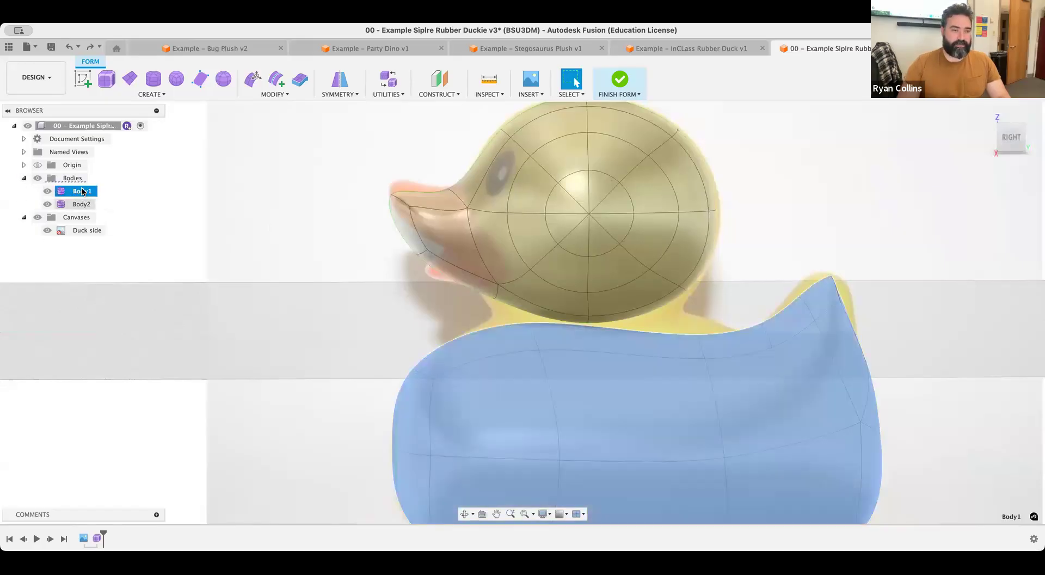
double_click(81, 190)
key("Right")
key("BackSpace")
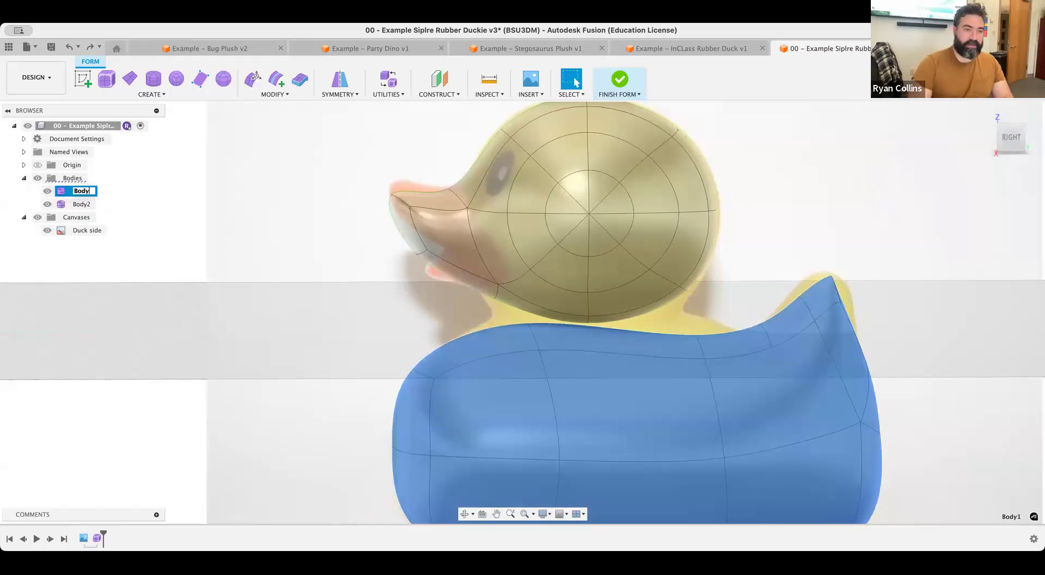
double_click(83, 205)
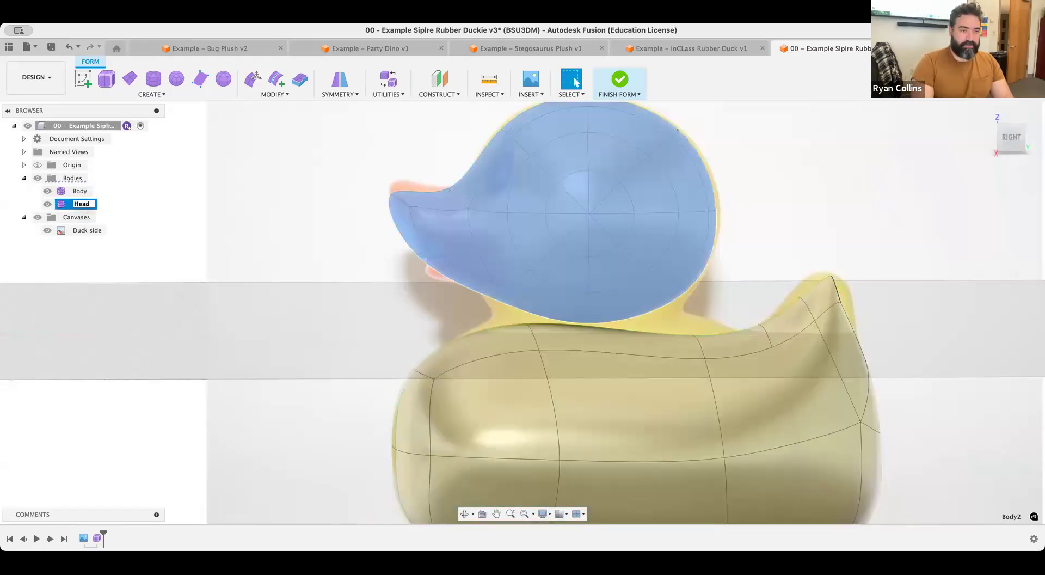
key("Return")
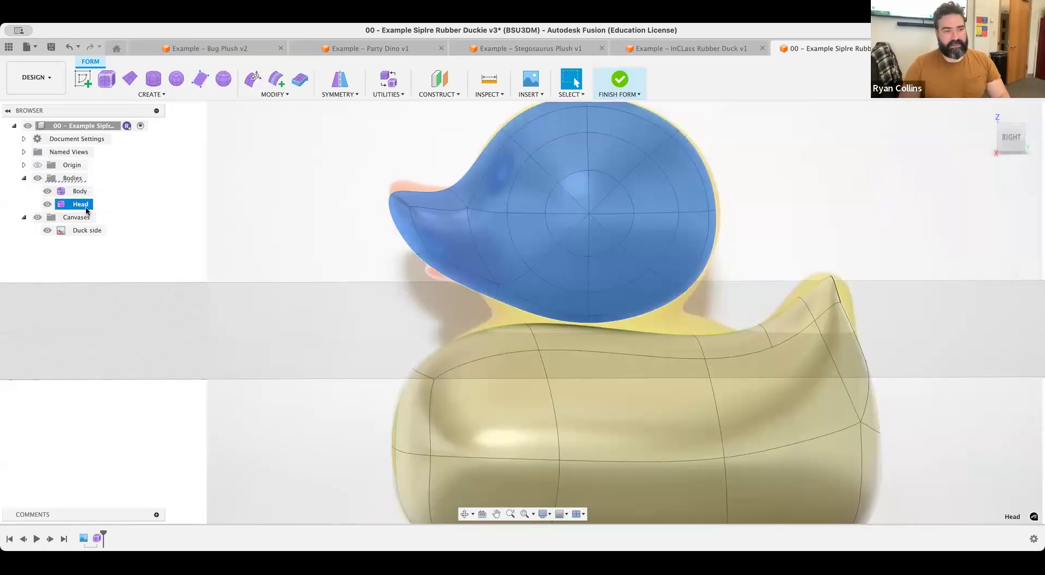
Paste a copy of the Head body in place and try to rename the copy as Head sculpted
key("ctrl+v")
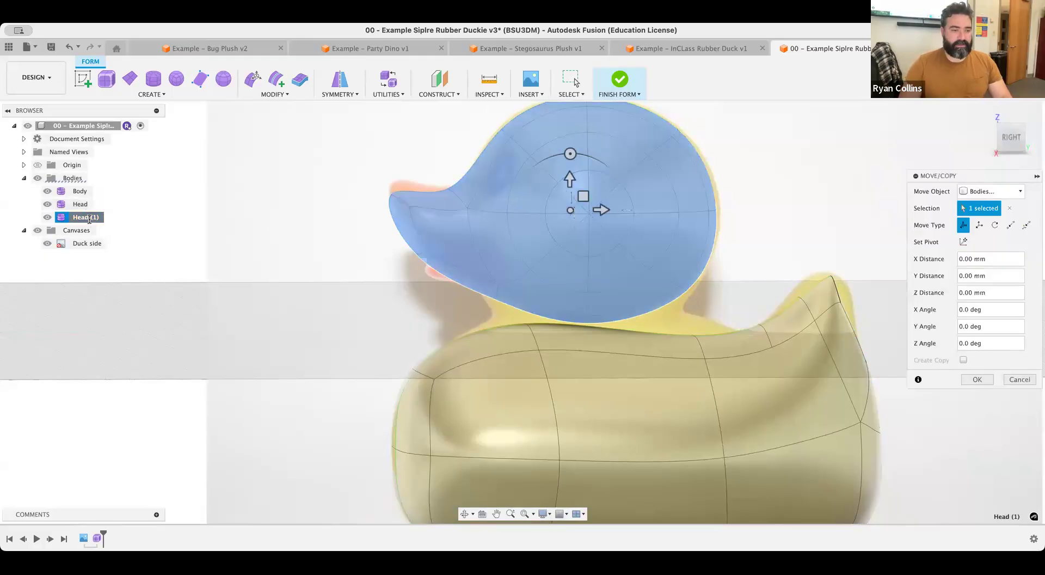
double_click(89, 218)
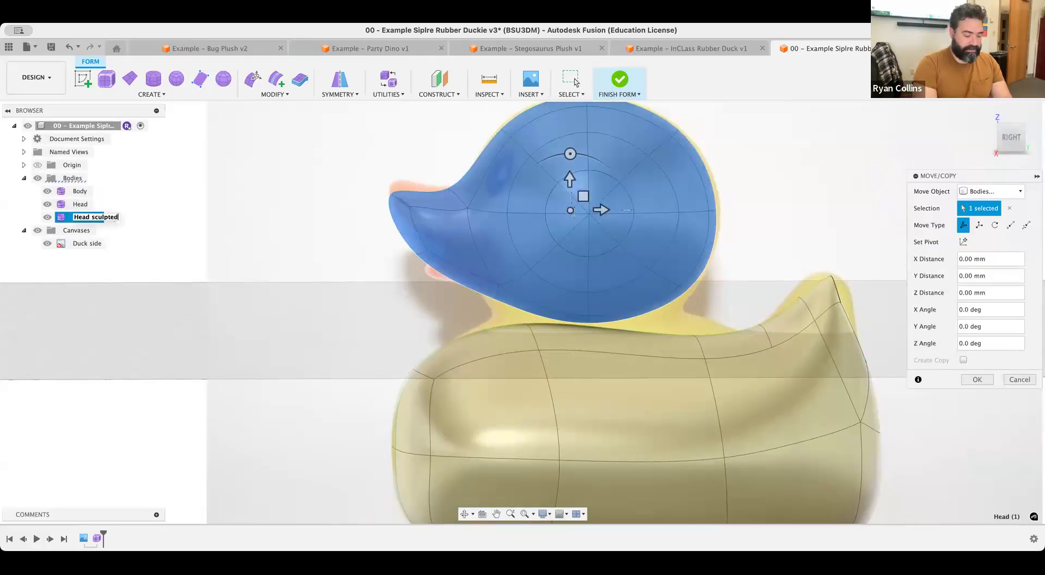
key("Escape")
key("Escape")
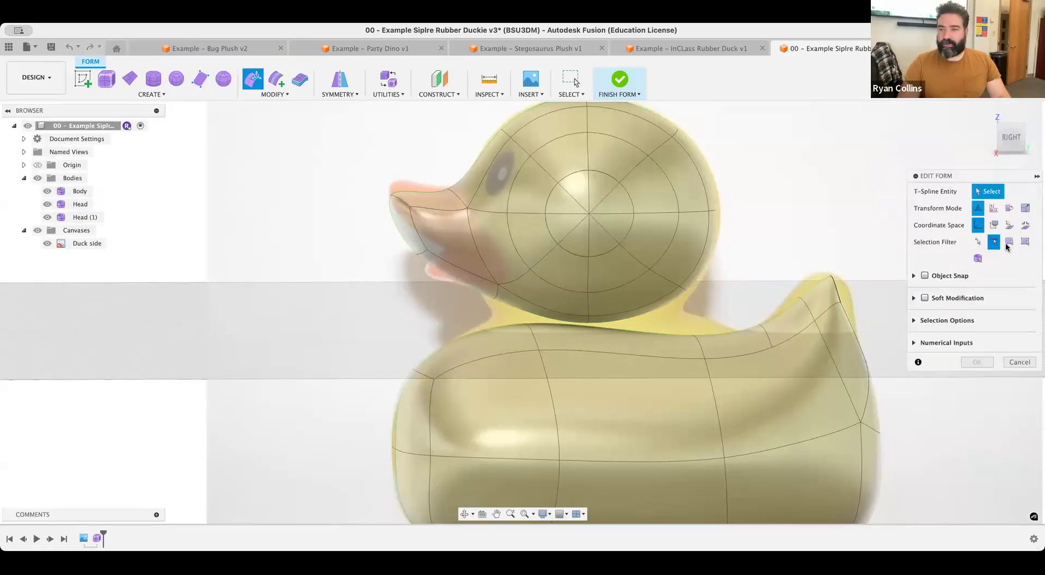
Try to move the beak's lower front edge about 4.9 mm back and 1.6 mm up with the duplicate head hidden
left_click(1007, 243)
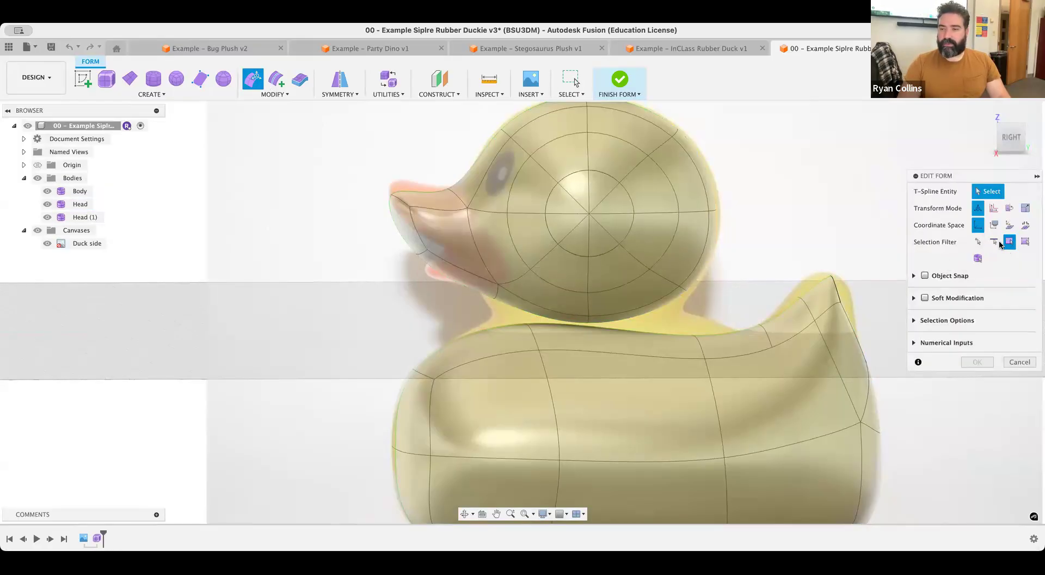
left_click(998, 243)
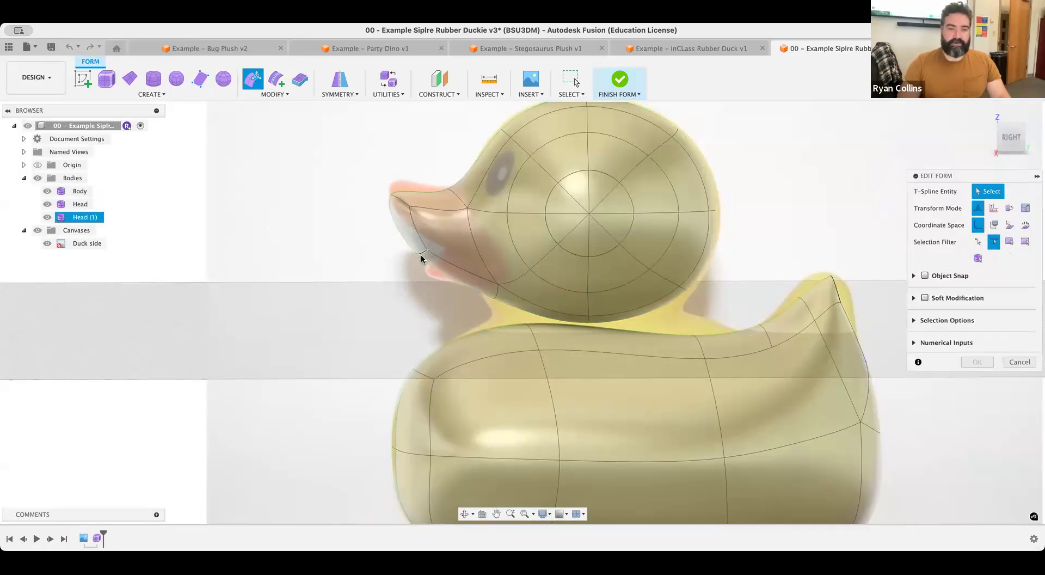
left_click(420, 253)
left_click_drag(429, 234, 451, 227)
key("super+z")
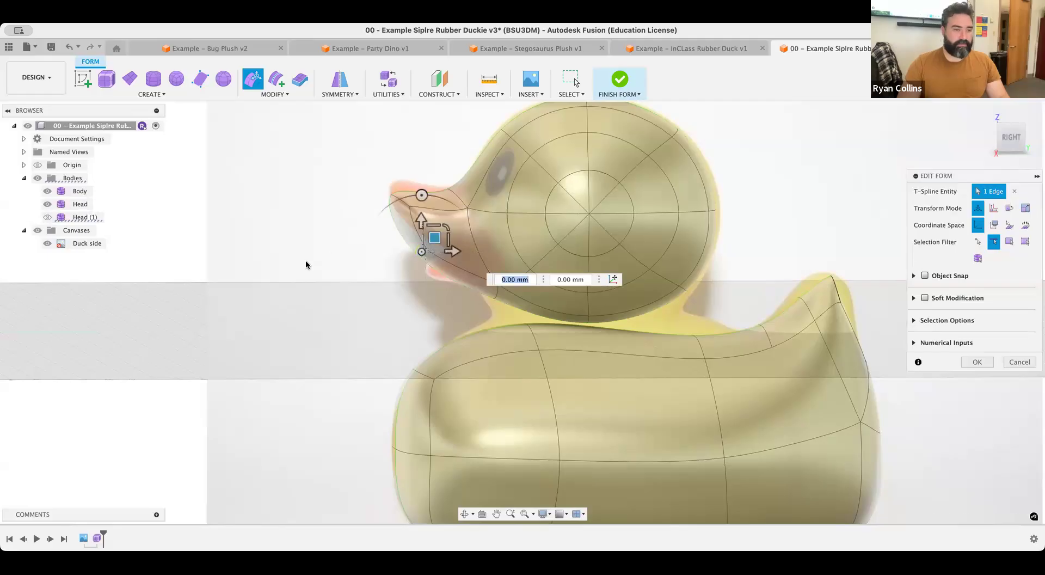
left_click_drag(437, 241, 459, 232)
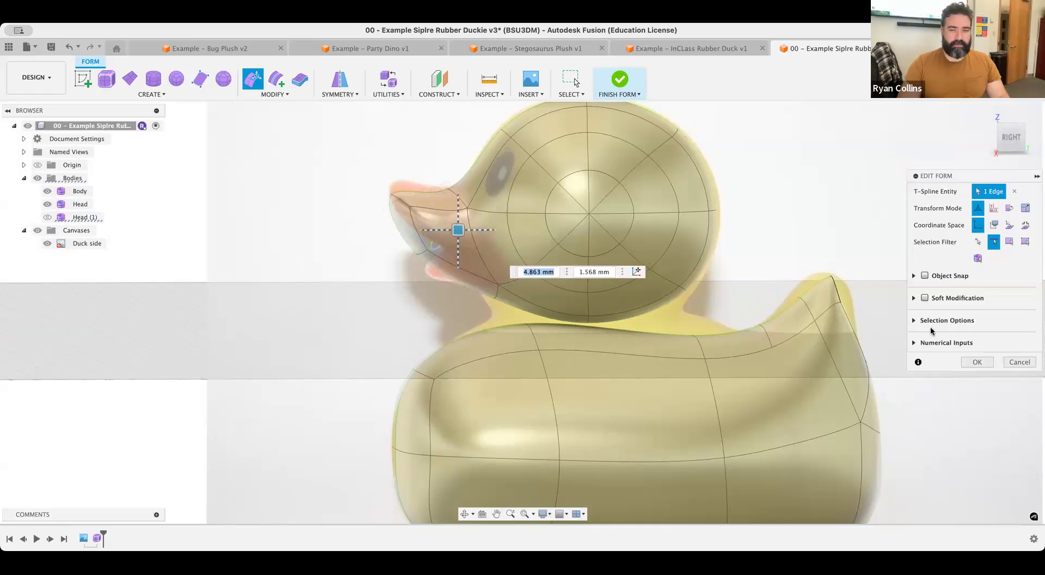
key("Escape")
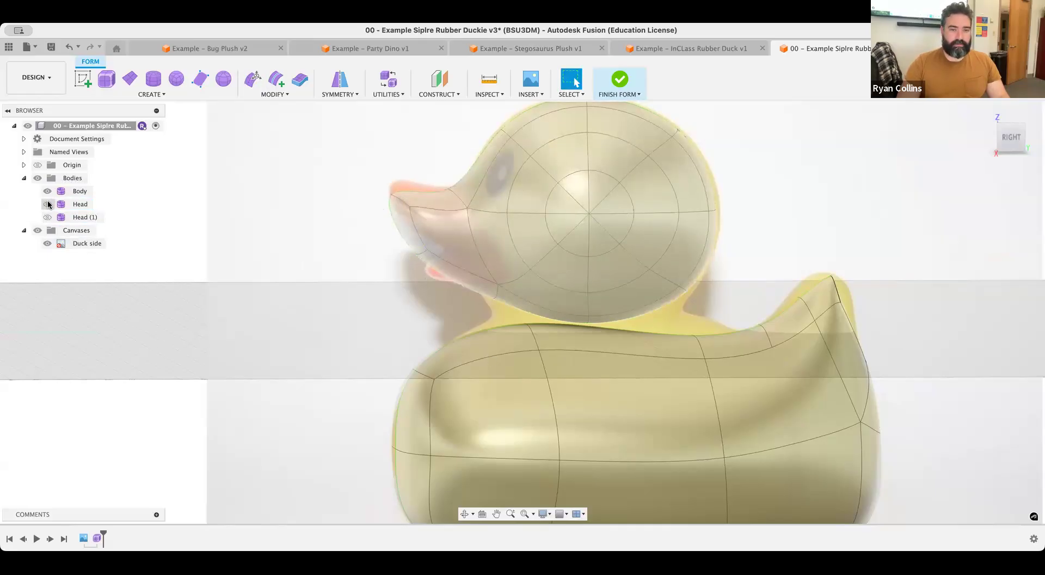
left_click(48, 204)
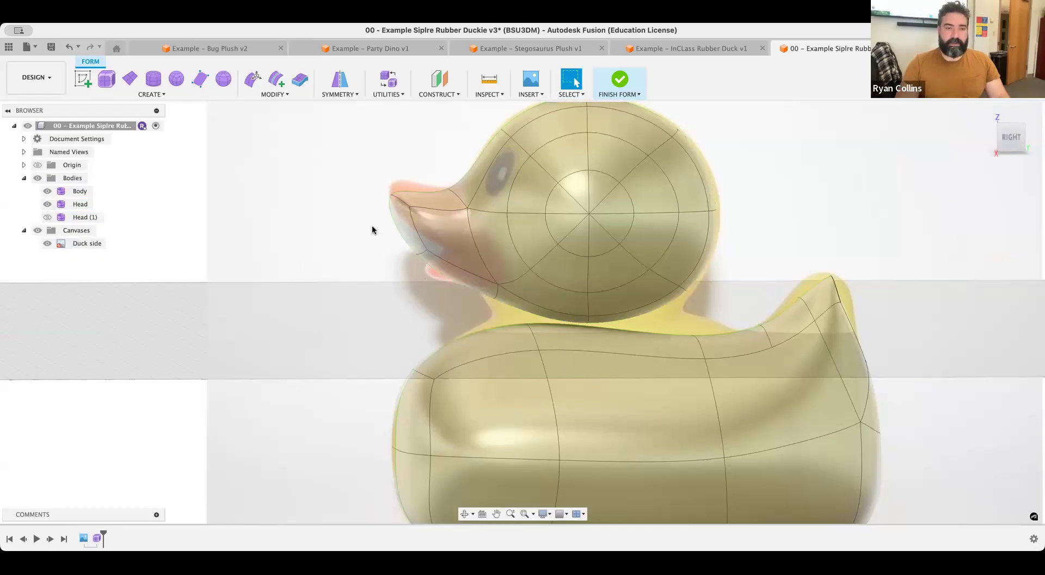
Move the lower front edge of the beak on the Head body about 7.6 mm back and 2.9 mm up
left_click(254, 80)
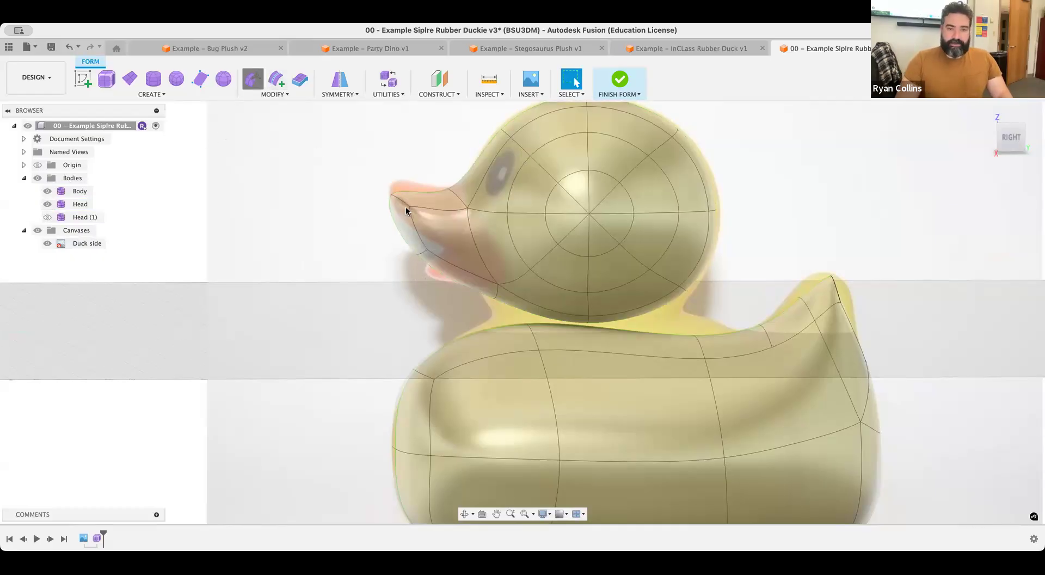
left_click(421, 254)
left_click_drag(436, 236, 500, 217)
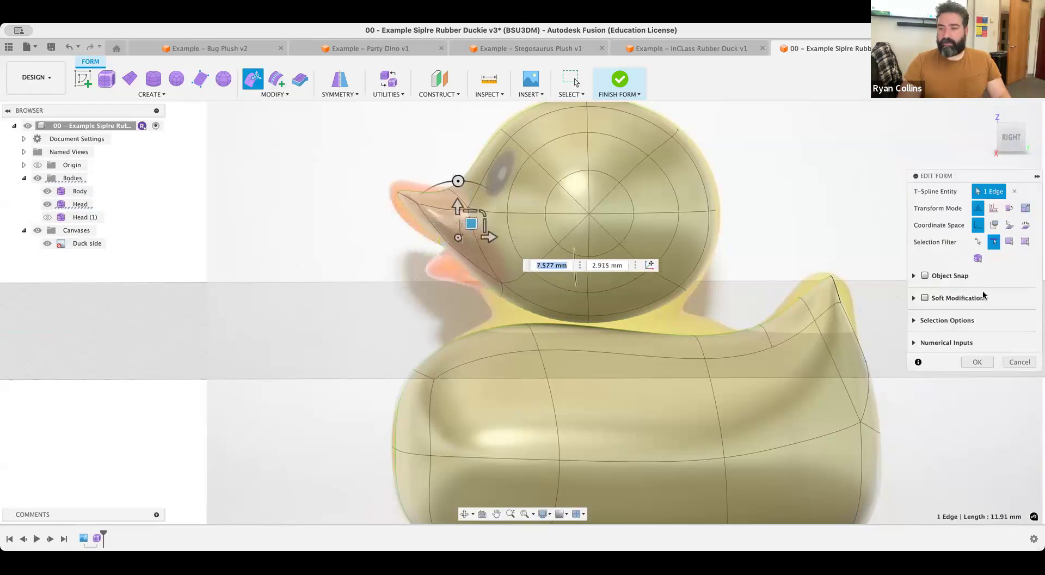
Extrude the beak's underside faces about 16.3 mm forward to form the lower beak, and select the edge inside the mouth
left_click(1026, 242)
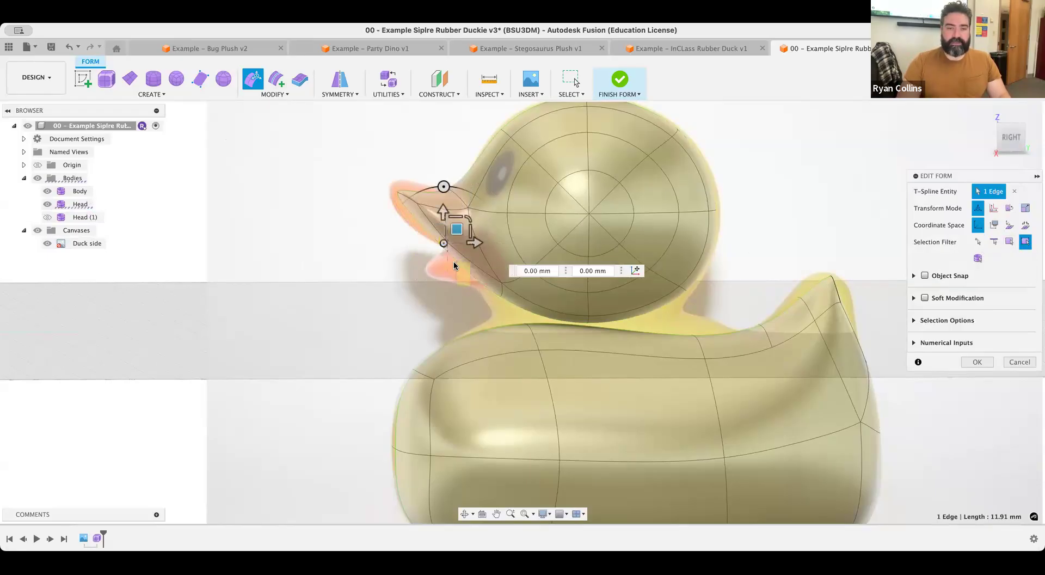
left_click(458, 275, "shift")
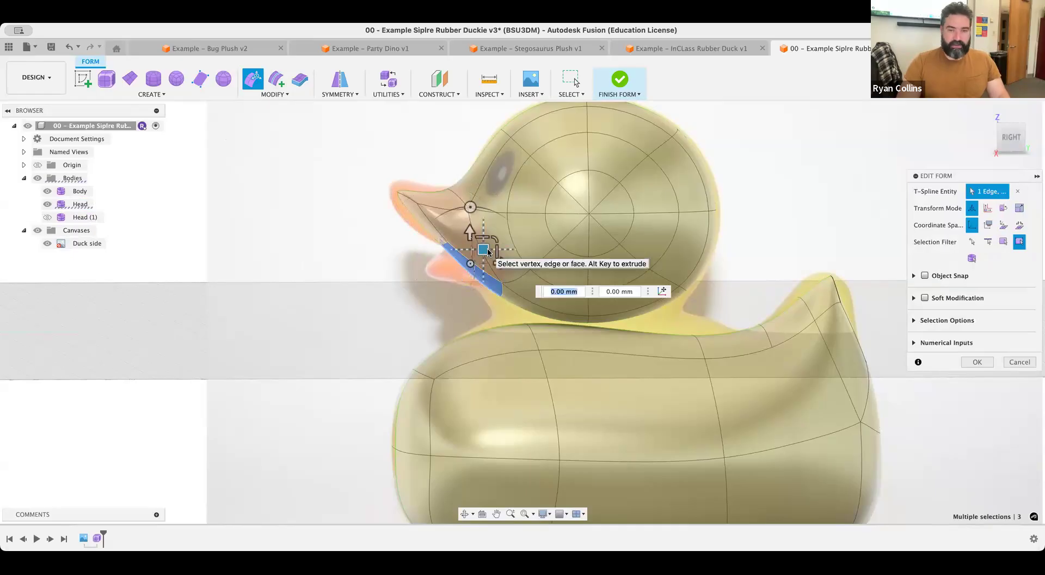
left_click_drag(484, 250, 384, 256)
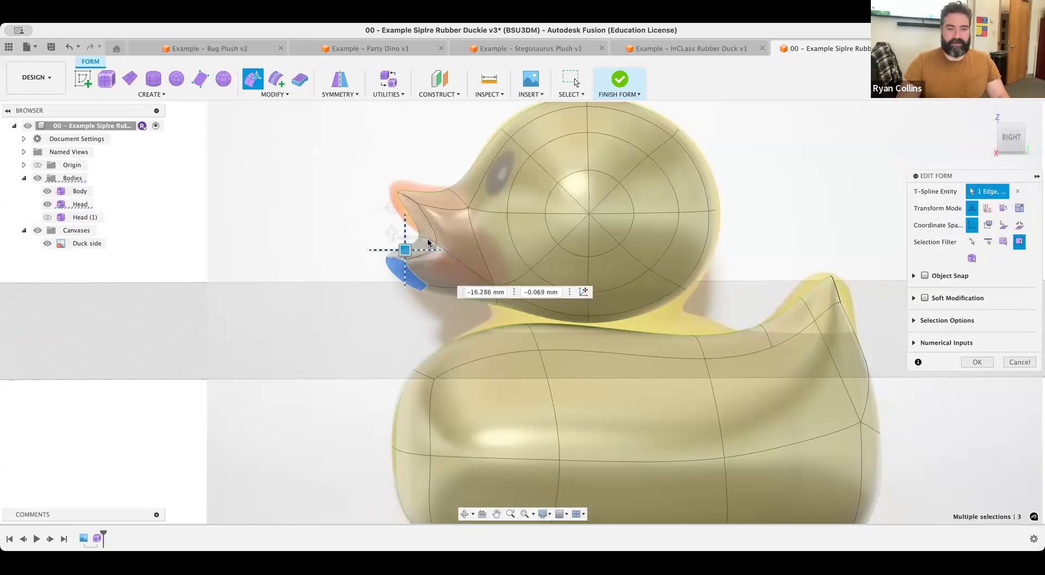
left_click(428, 233)
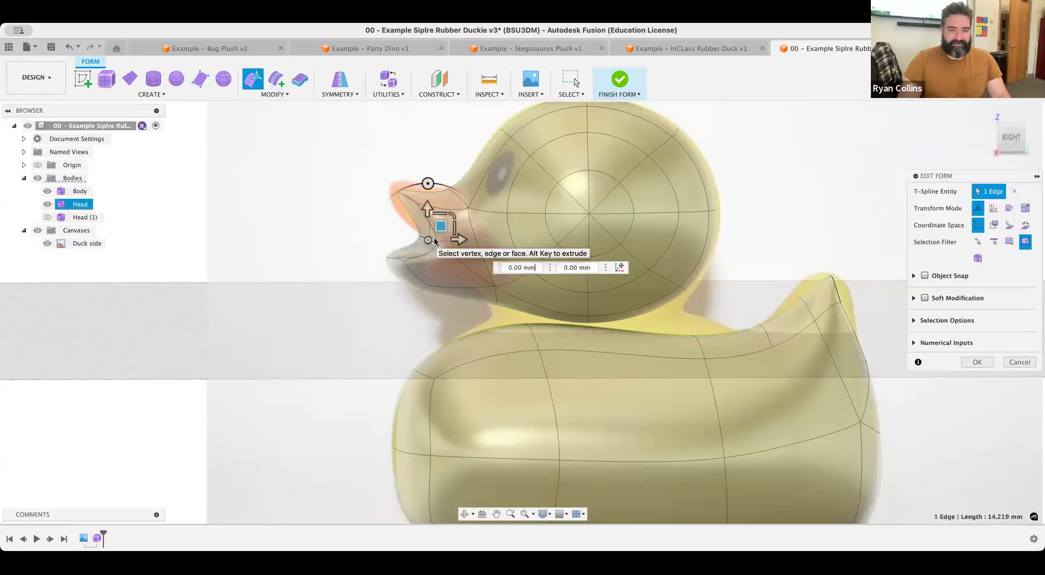
Crease the edge inside the mouth between the upper and lower beak
left_click(275, 94)
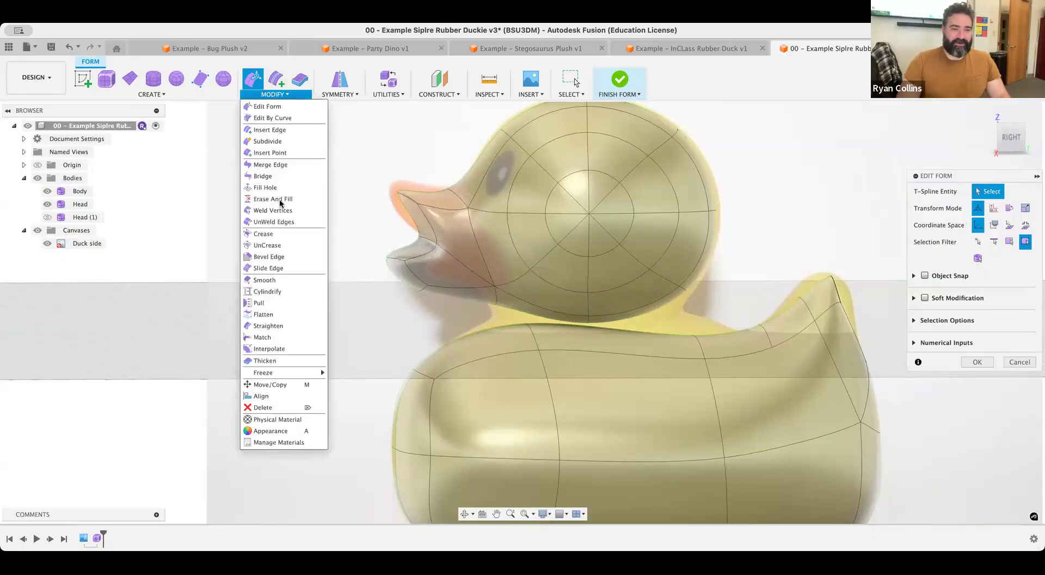
left_click(279, 233)
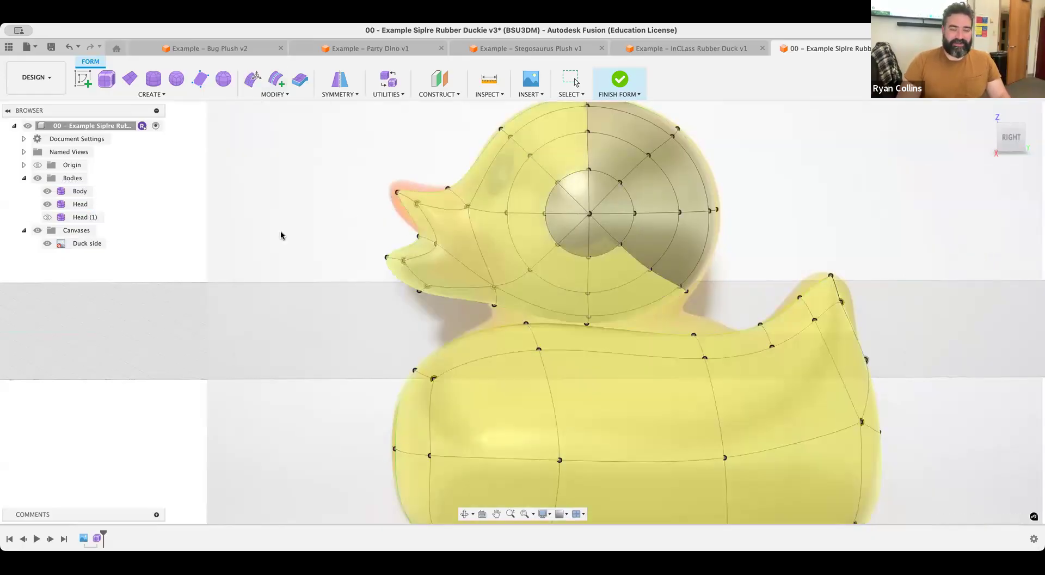
left_click(427, 242)
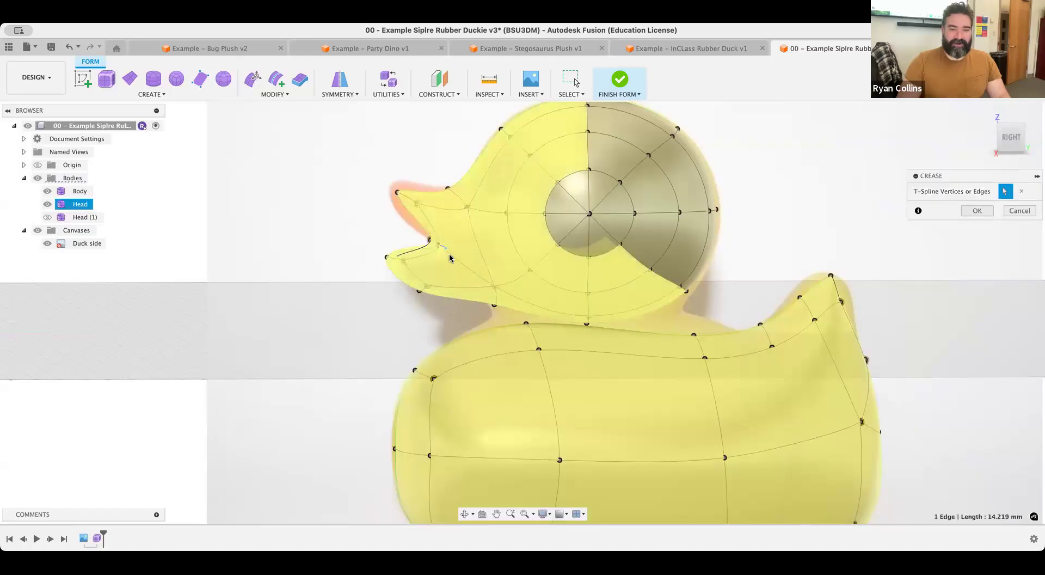
left_click(985, 211)
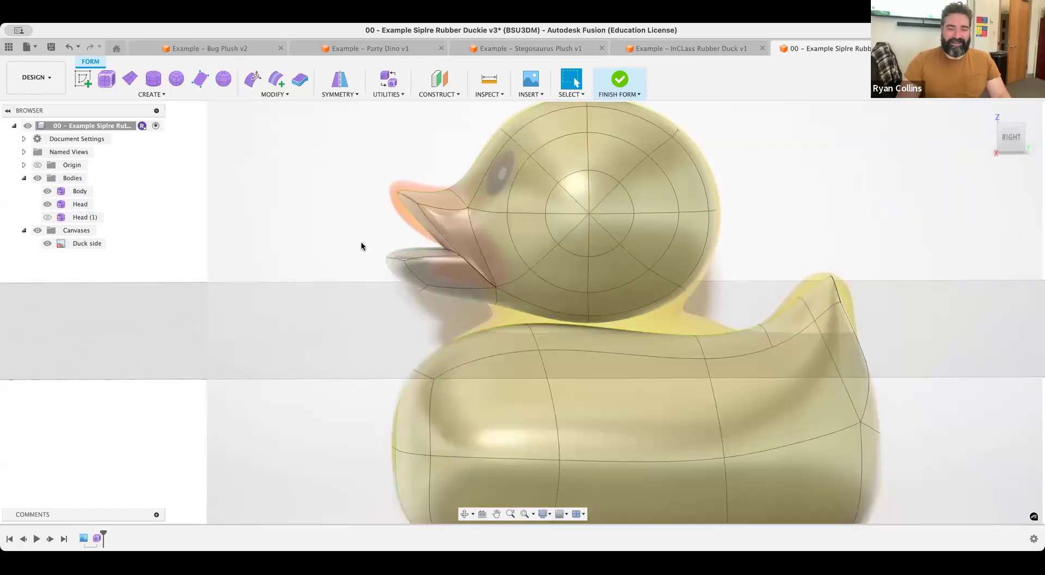
mouse_move(401, 240)
middle_mouse_down("shift")
mouse_move(381, 248)
mouse_move(388, 256)
middle_mouse_up("shift")
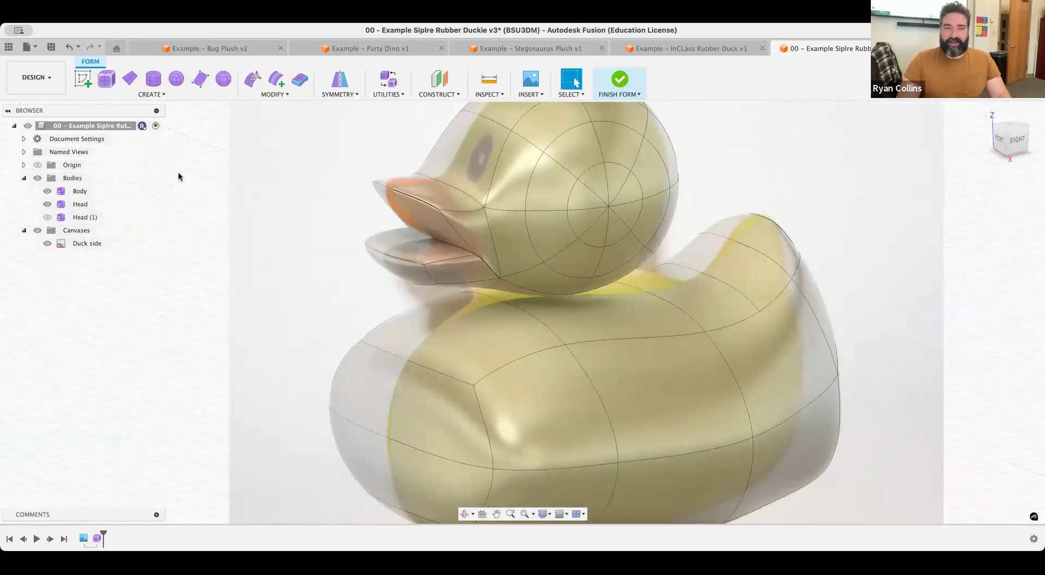
Hide the Head body, show the Head (1) copy, and rename the hidden Head body as Head sculpted
left_click(46, 205)
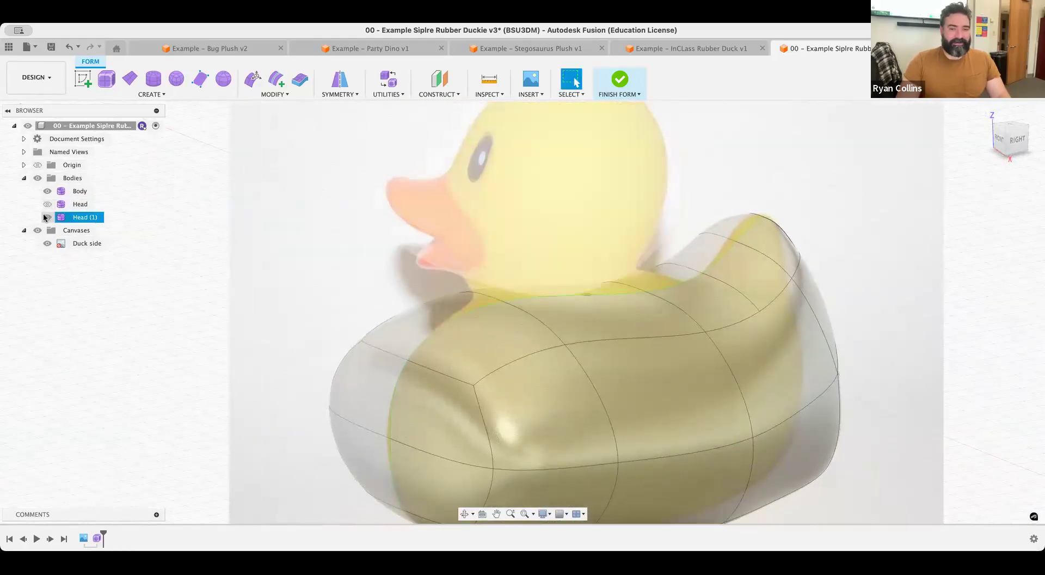
left_click(46, 218)
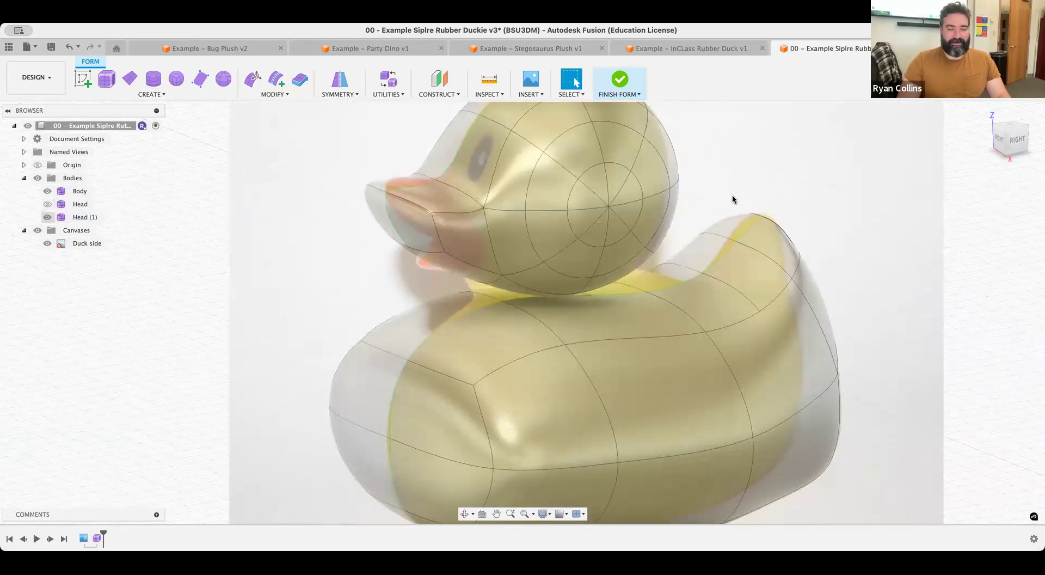
double_click(82, 204)
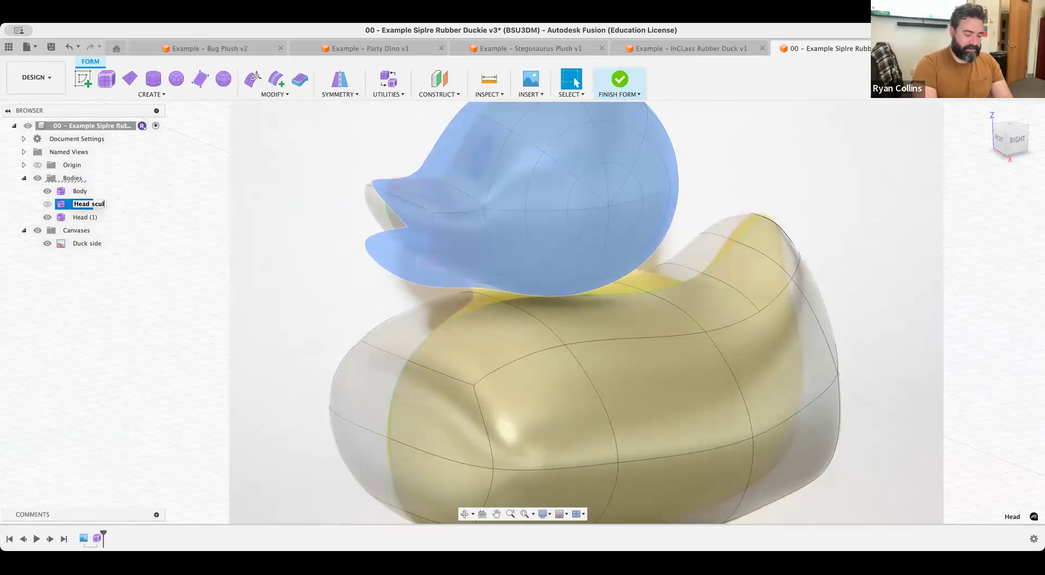
key("Return")
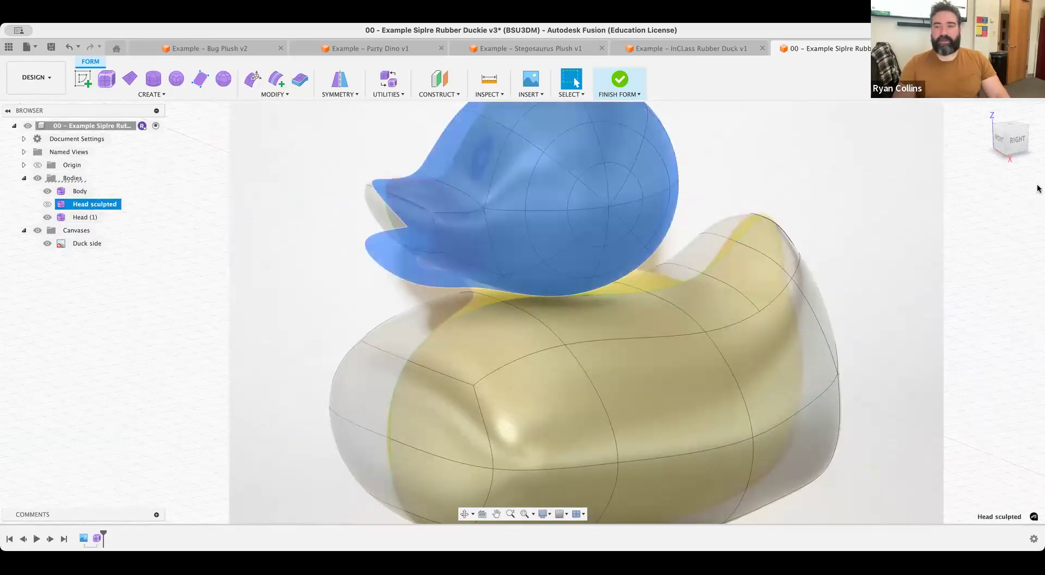
left_click(61, 218)
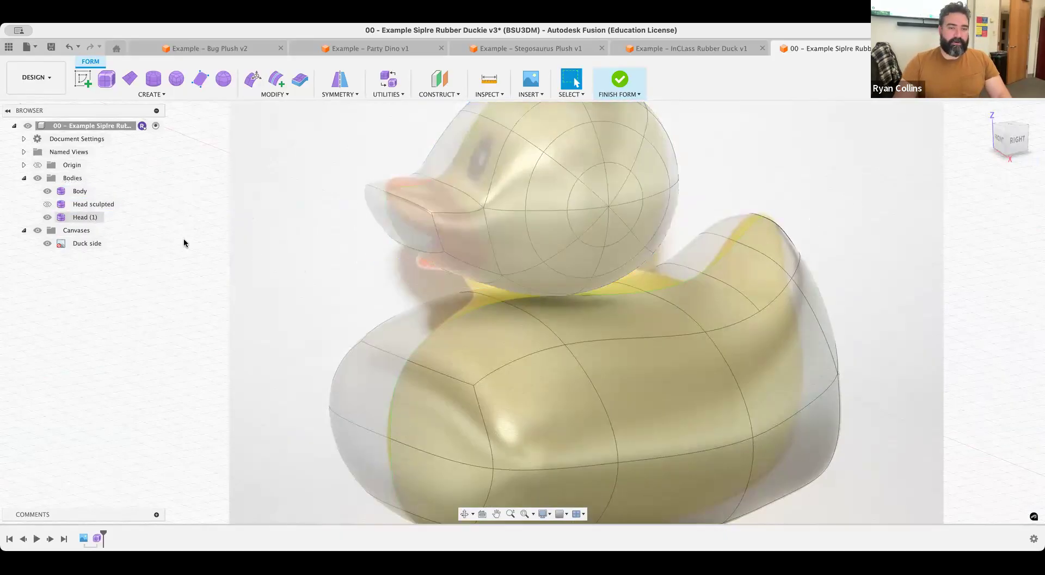
Delete the Body's upper faces directly beneath the head to open a neck hole
left_click(1028, 148)
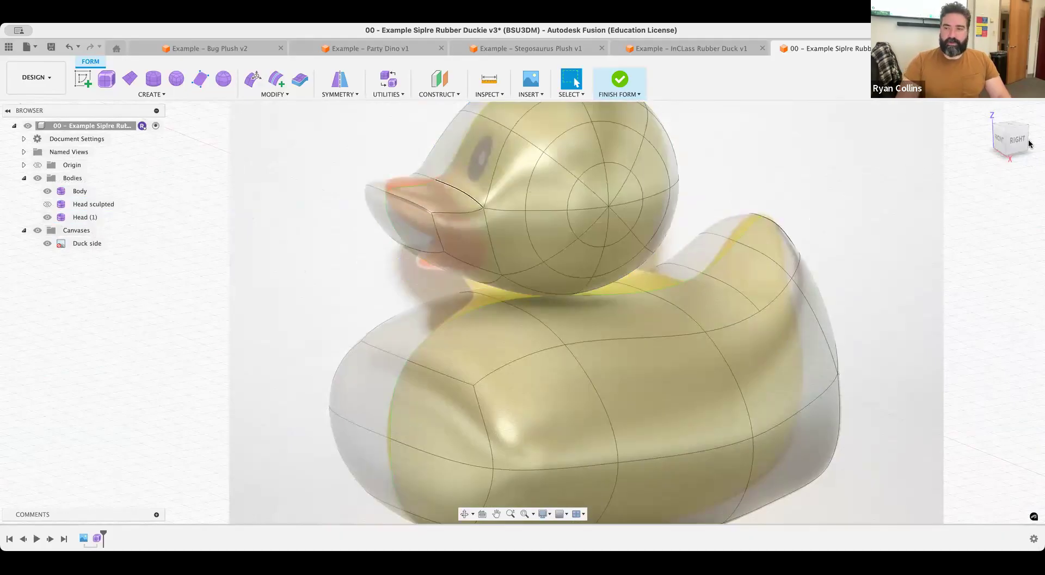
left_click(1018, 141)
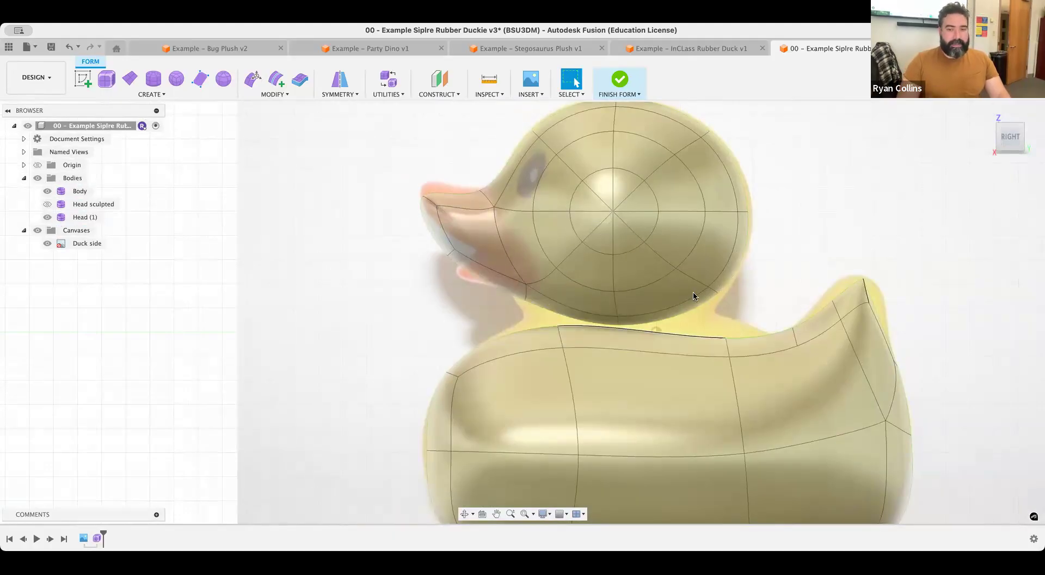
scroll(609, 330, "up", 3)
scroll(665, 344, "up", 1)
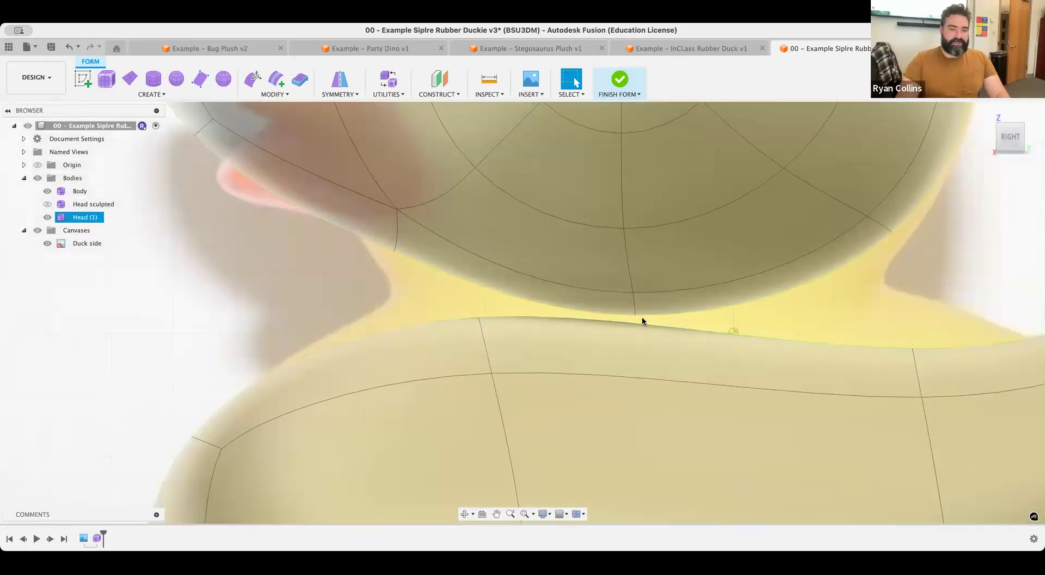
scroll(714, 345, "down", 2)
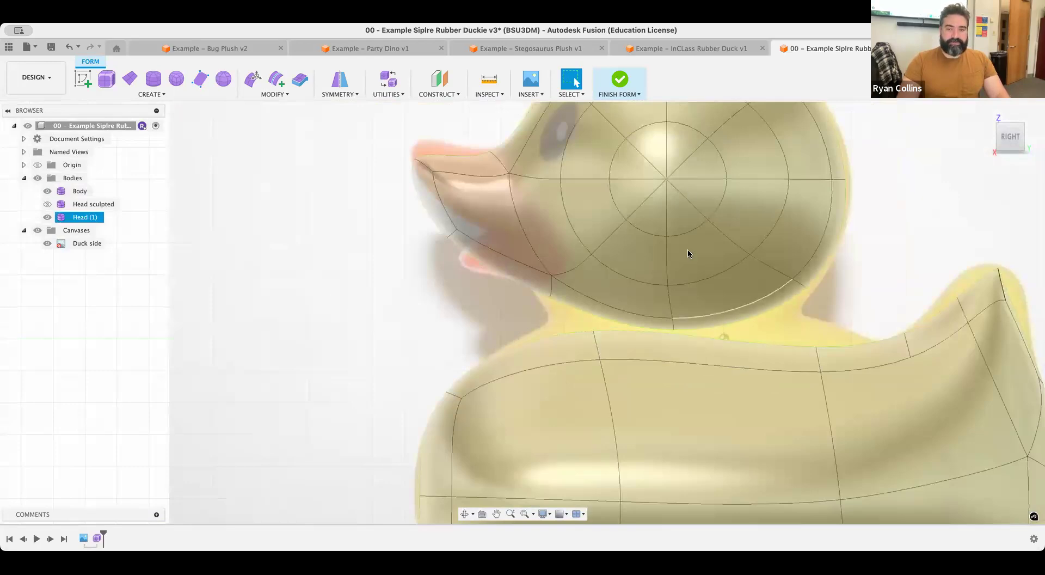
scroll(644, 344, "down", 1)
scroll(716, 333, "up", 3)
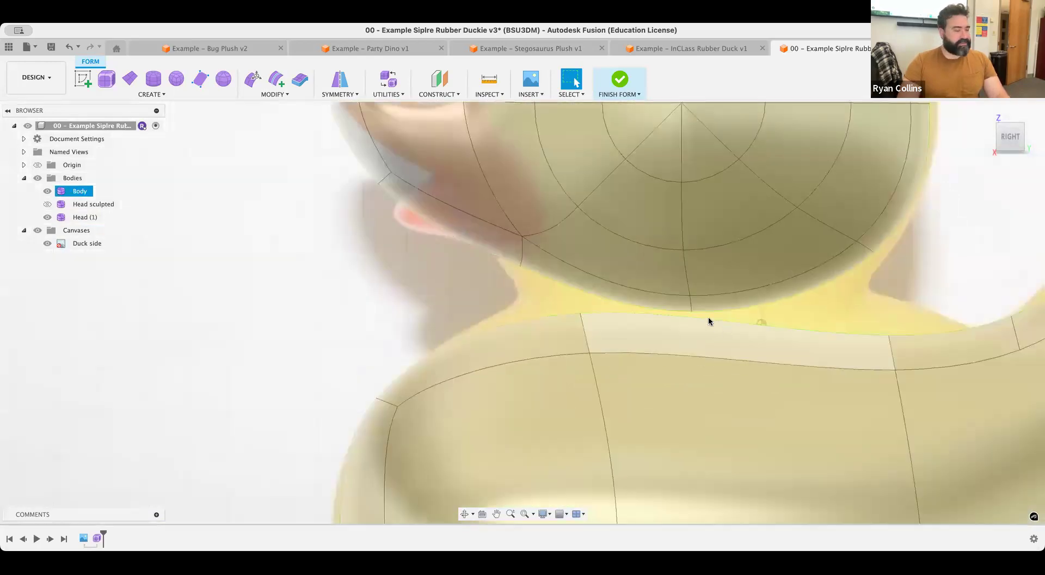
scroll(708, 321, "up", 1)
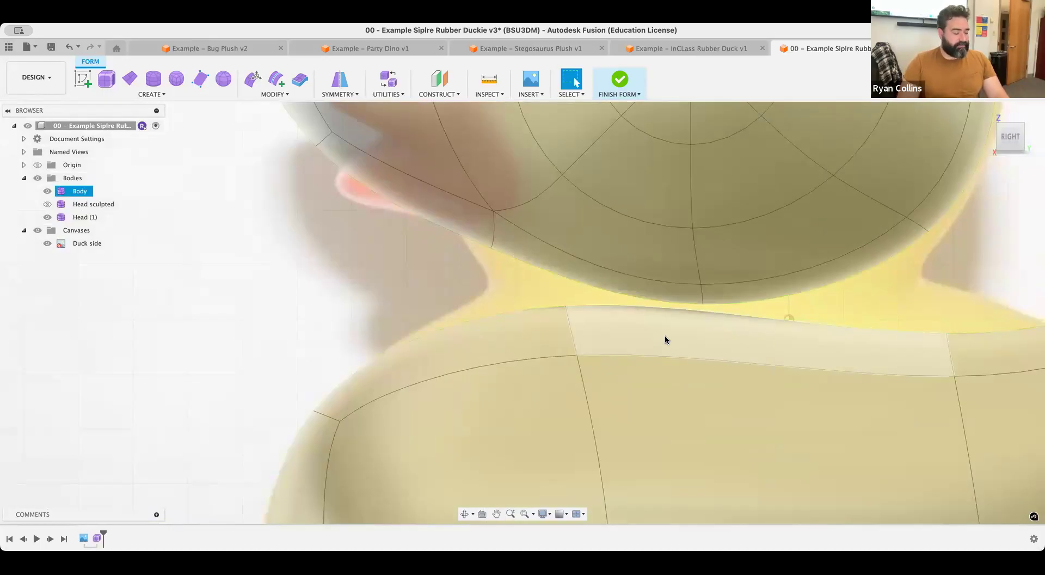
middle_click_drag(661, 331, 693, 353, "shift")
key("Escape")
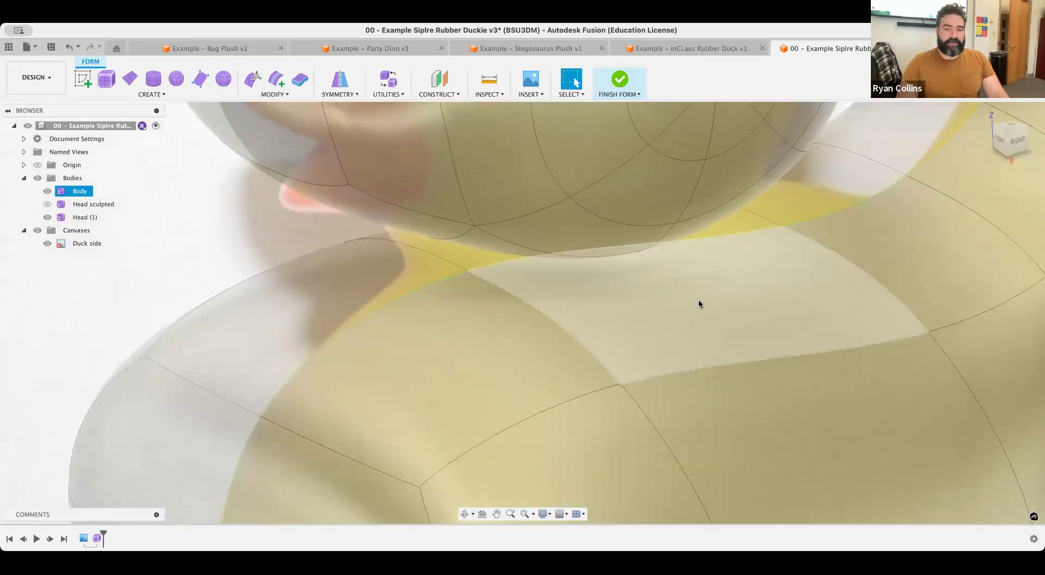
left_click(700, 303)
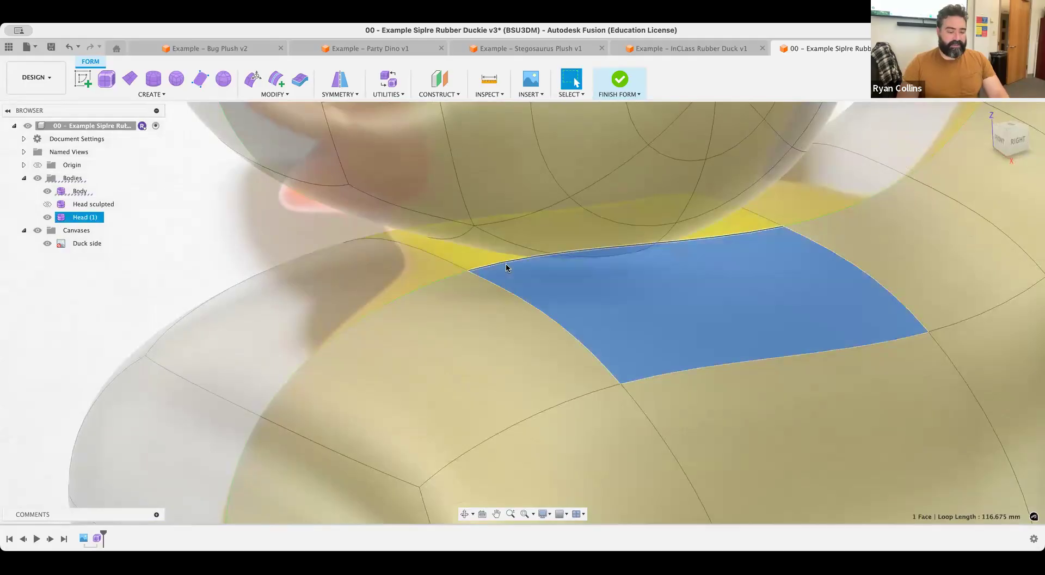
key("Delete")
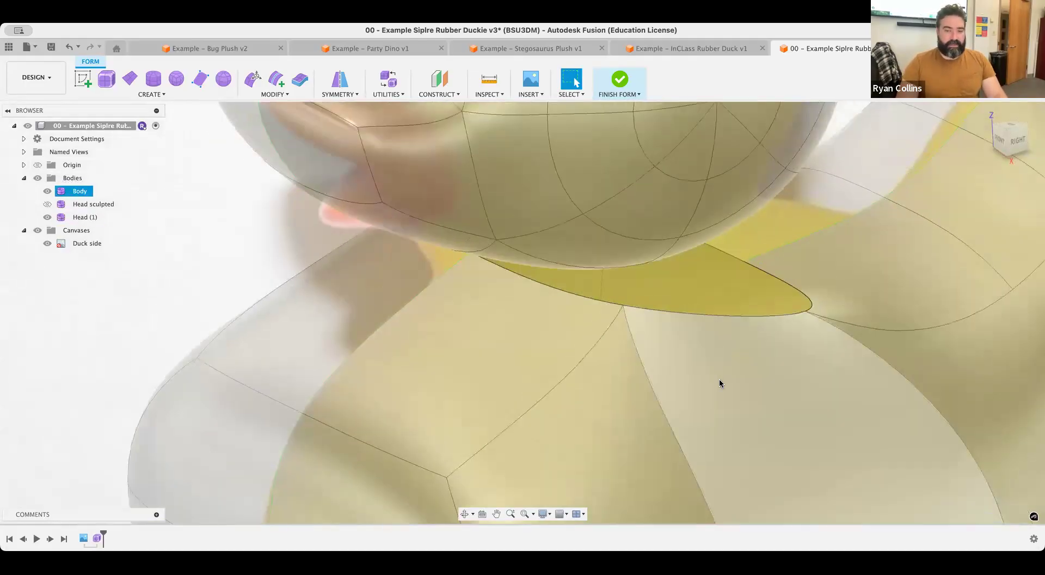
Examine the rim edges of the neck opening on top of the Body
scroll(718, 375, "down", 5)
middle_click_drag(710, 354, 637, 342, "shift")
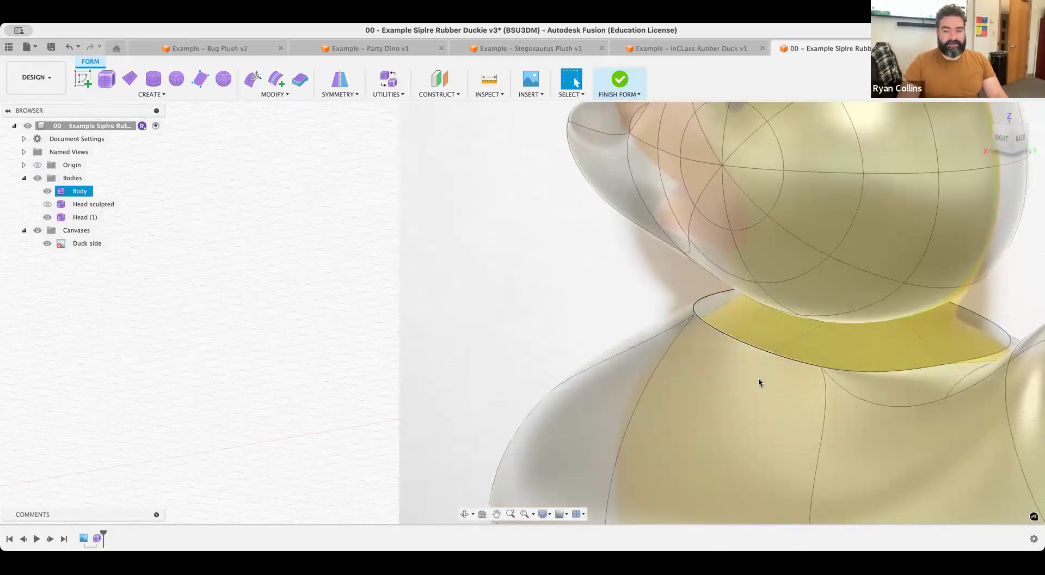
scroll(812, 362, "up", 3)
middle_click_drag(835, 369, 526, 360)
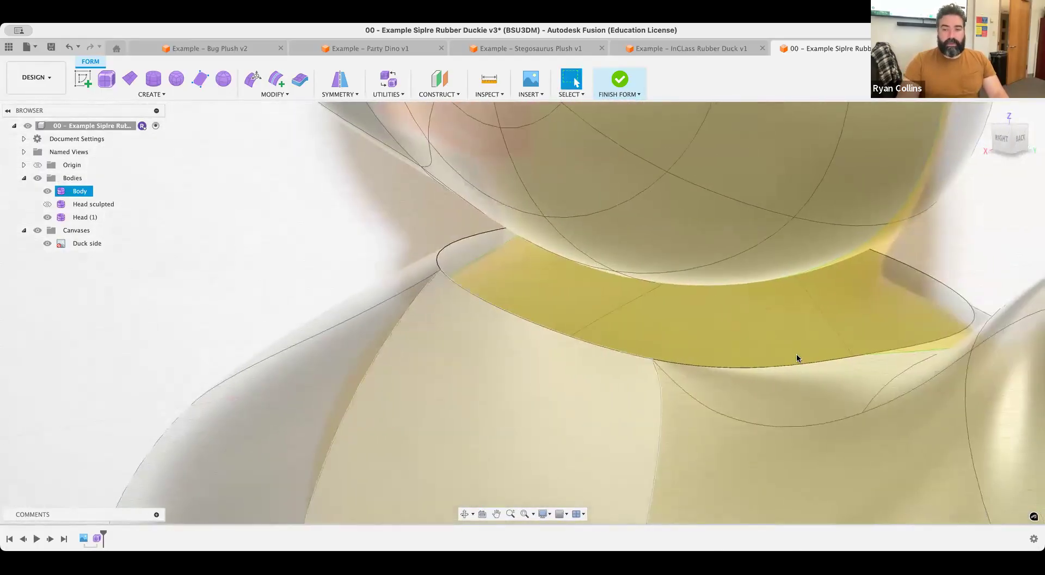
left_click(693, 368)
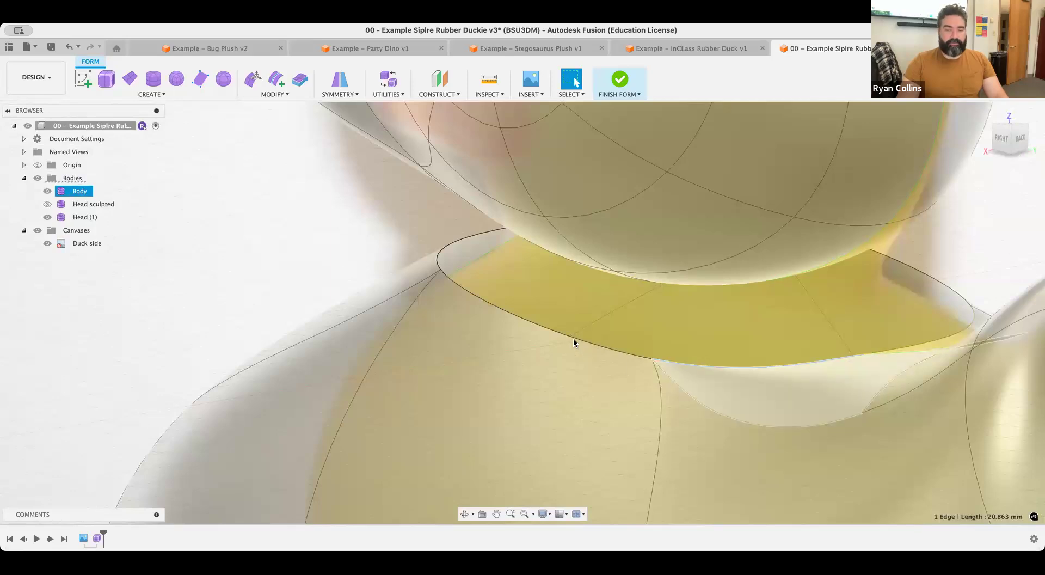
left_click(447, 249)
left_click(447, 248)
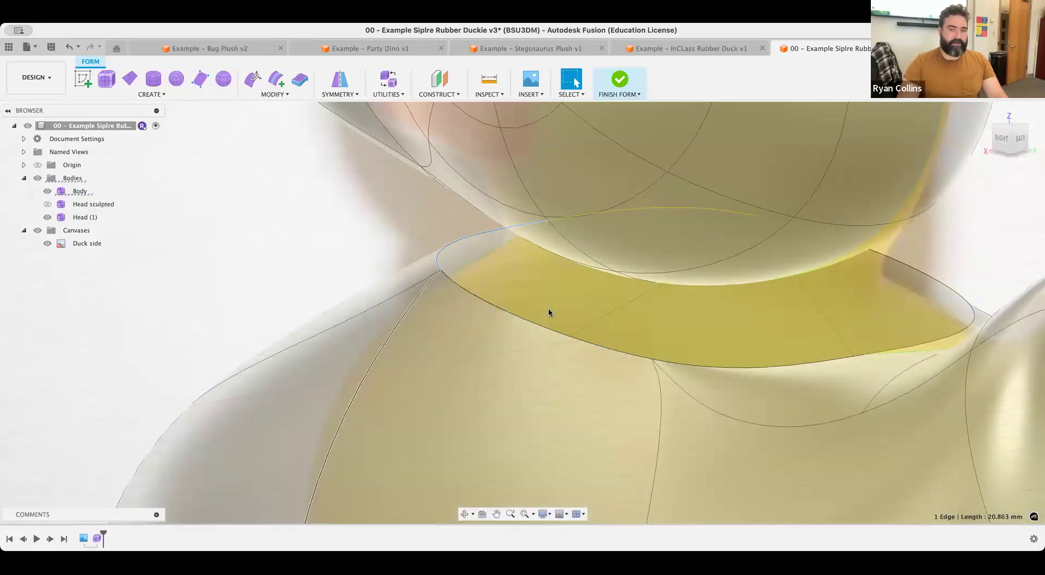
middle_click_drag(693, 342, 693, 384, "shift")
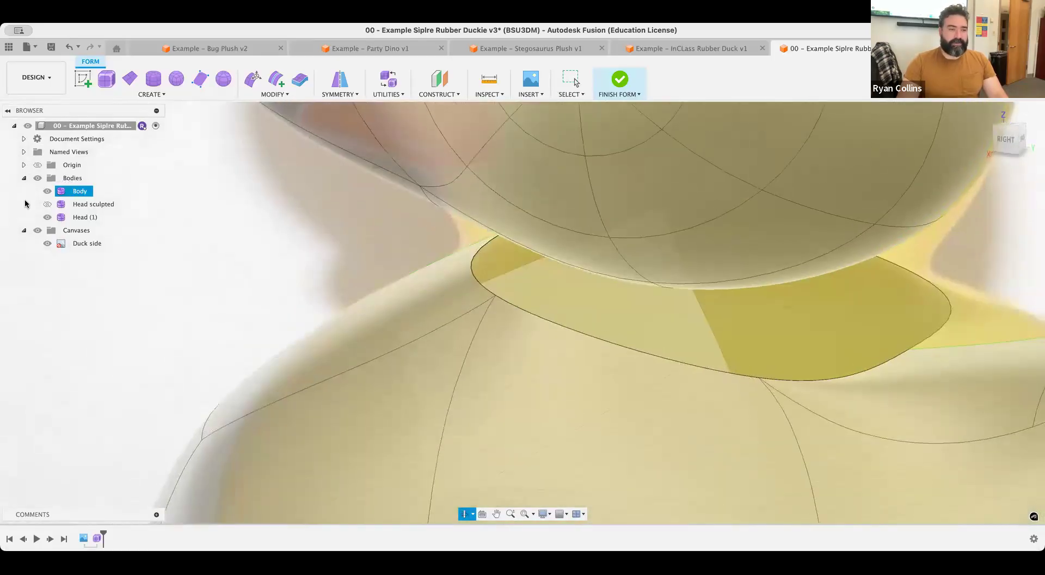
Hide the Body and delete the underside faces of the Head (1) body to open its neck hole
left_click(47, 191)
left_click_drag(608, 345, 635, 279, "shift")
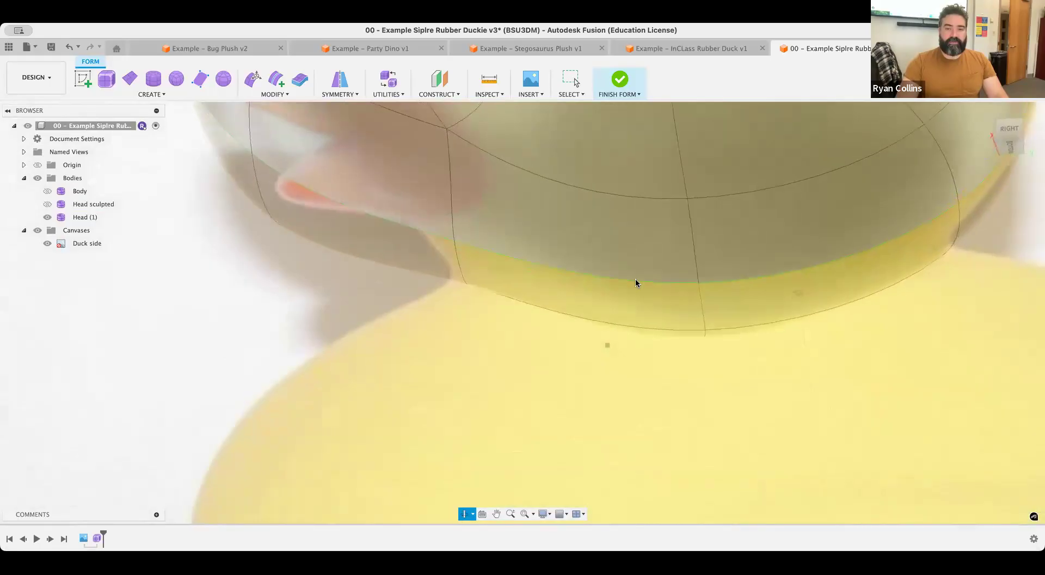
double_click(745, 227)
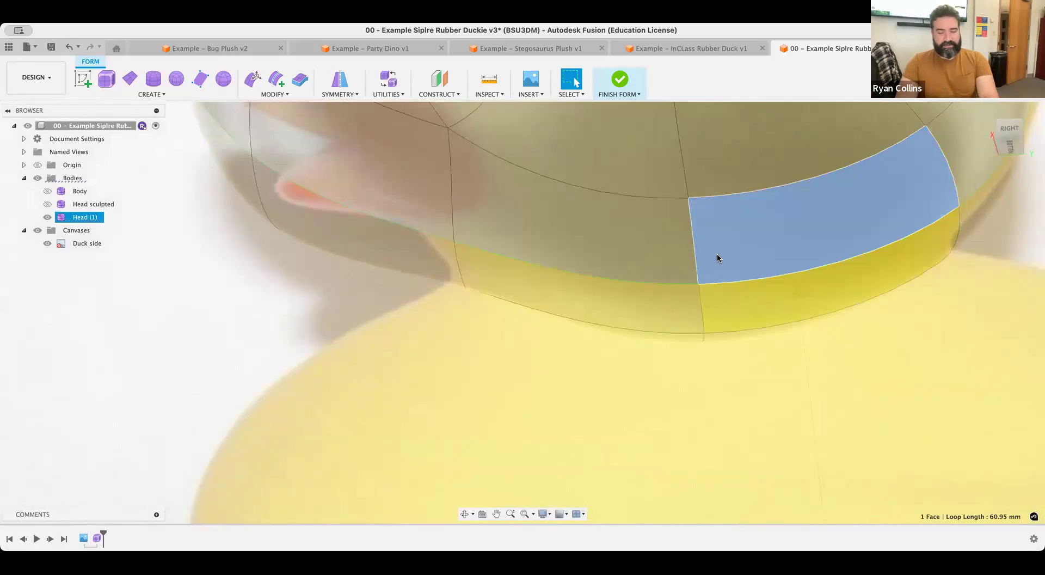
key("Delete")
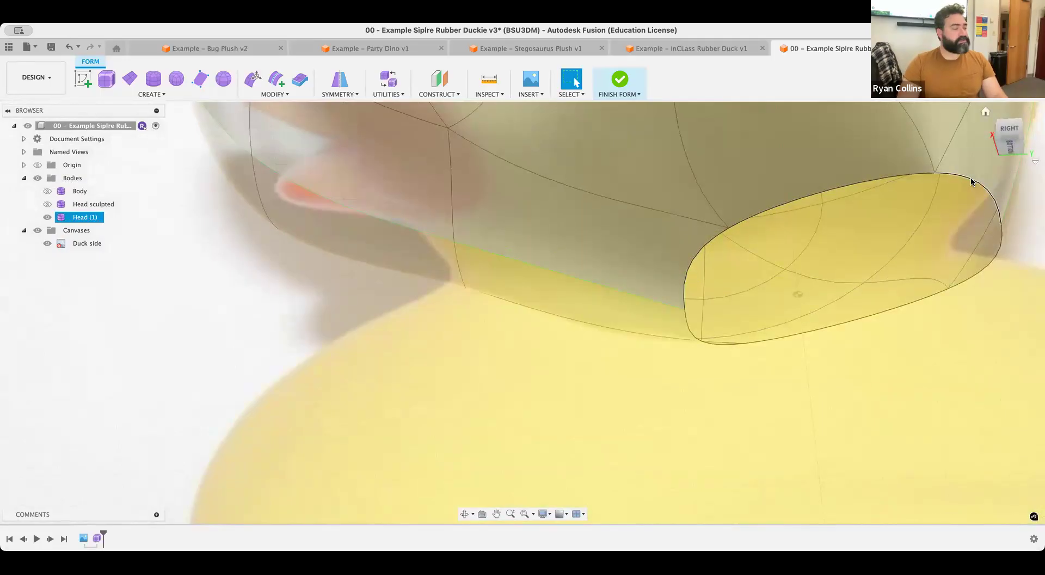
Check the full edge loop around the head's neck opening and show the Body again
scroll(726, 216, "up", 5)
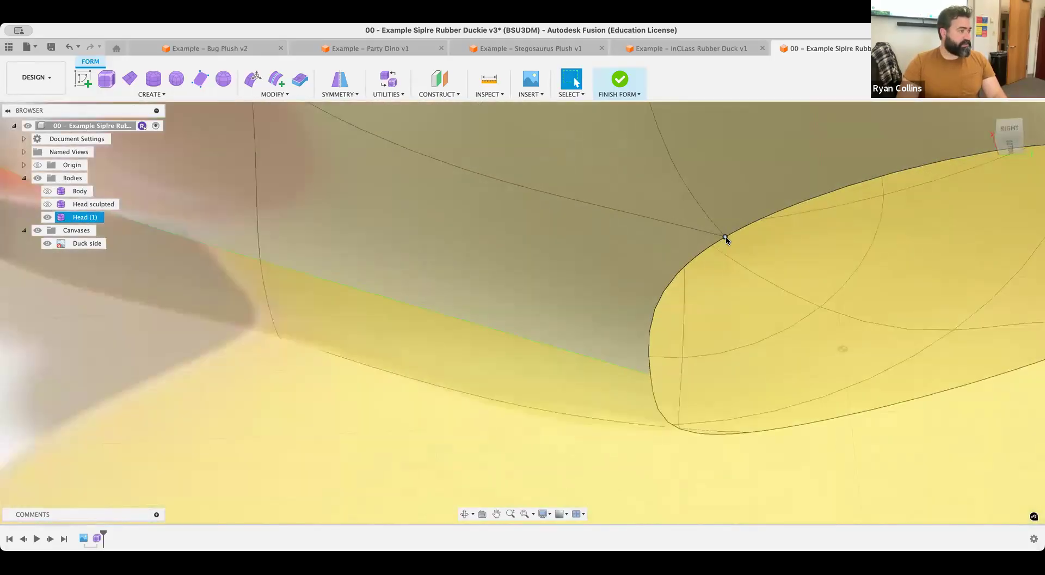
left_click(695, 255)
double_click(695, 258)
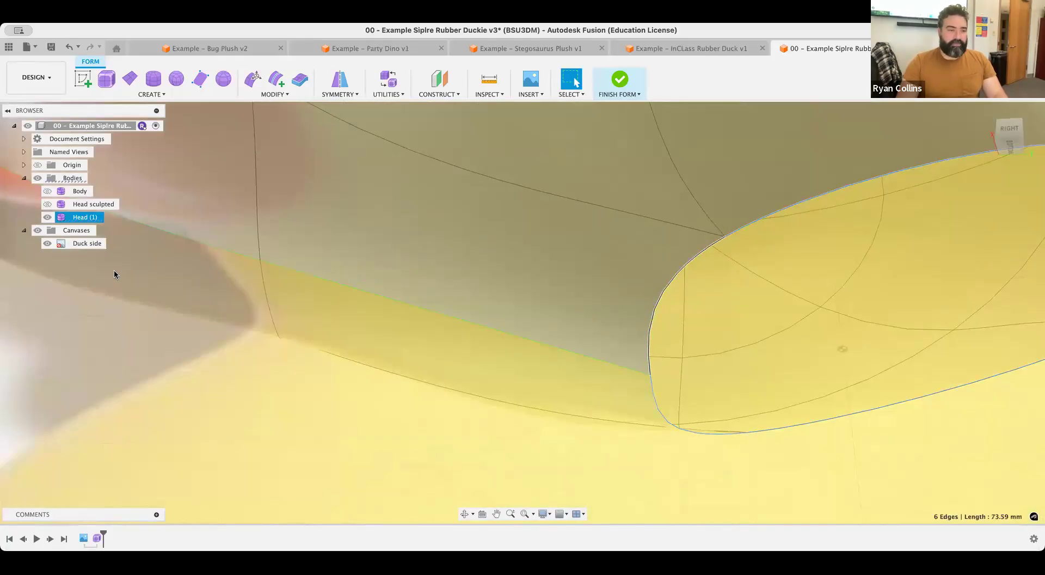
left_click(47, 191)
left_click(80, 191)
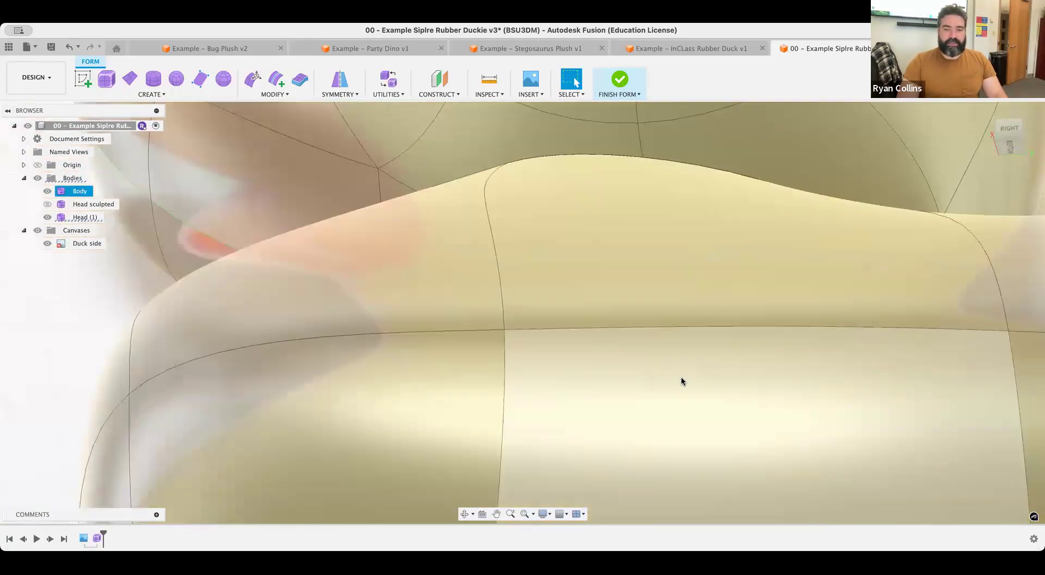
Move the edge loop of the Body's neck opening down about 3.6 mm and rotate it 15 degrees towards level
scroll(681, 381, "down", 6)
mouse_move(734, 343)
middle_mouse_down("shift")
mouse_move(731, 395)
mouse_move(732, 351)
middle_mouse_up("shift")
middle_click_drag(711, 275, 716, 357)
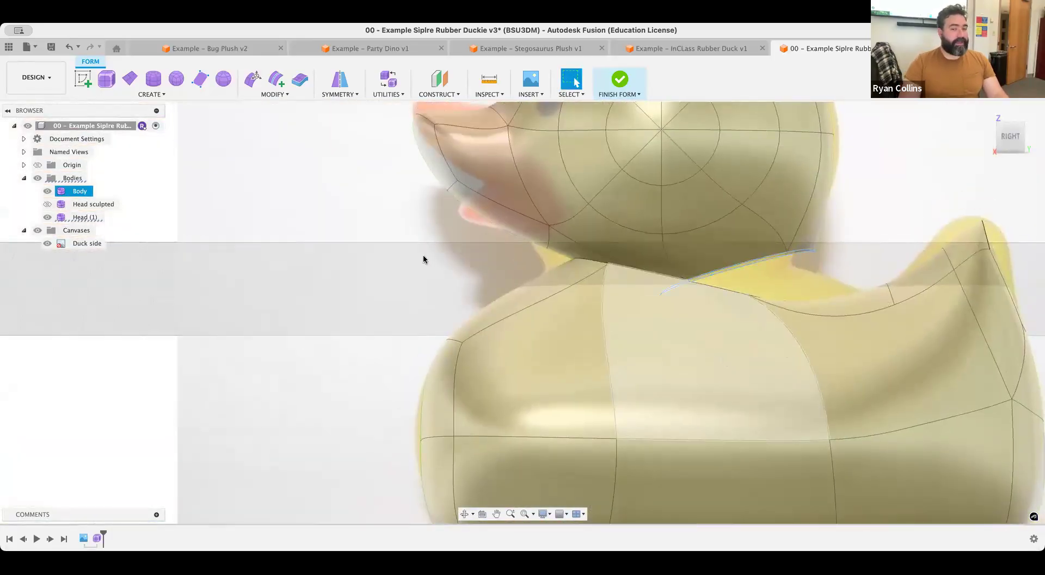
left_click(403, 245)
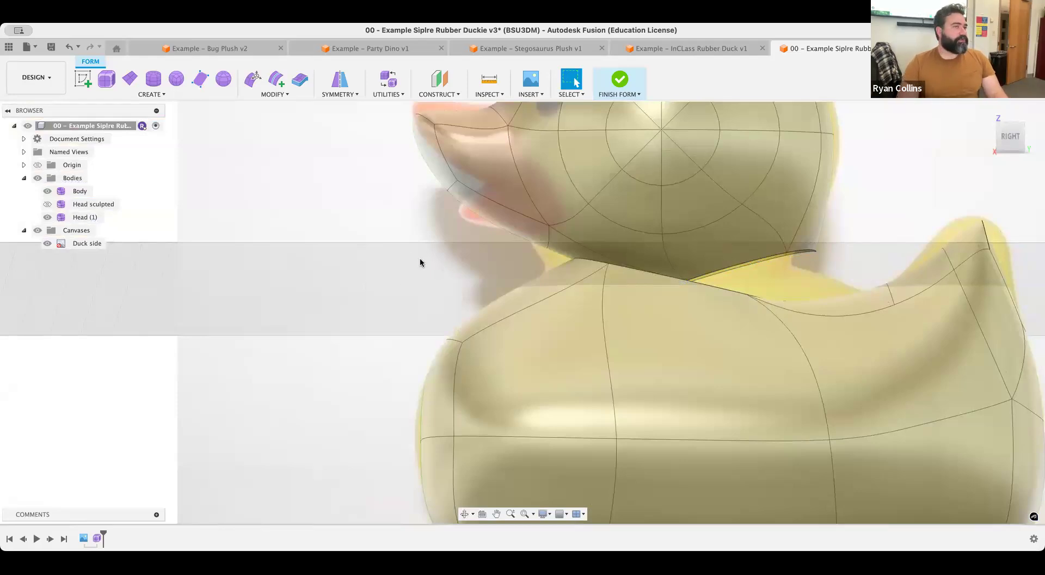
left_click(626, 297)
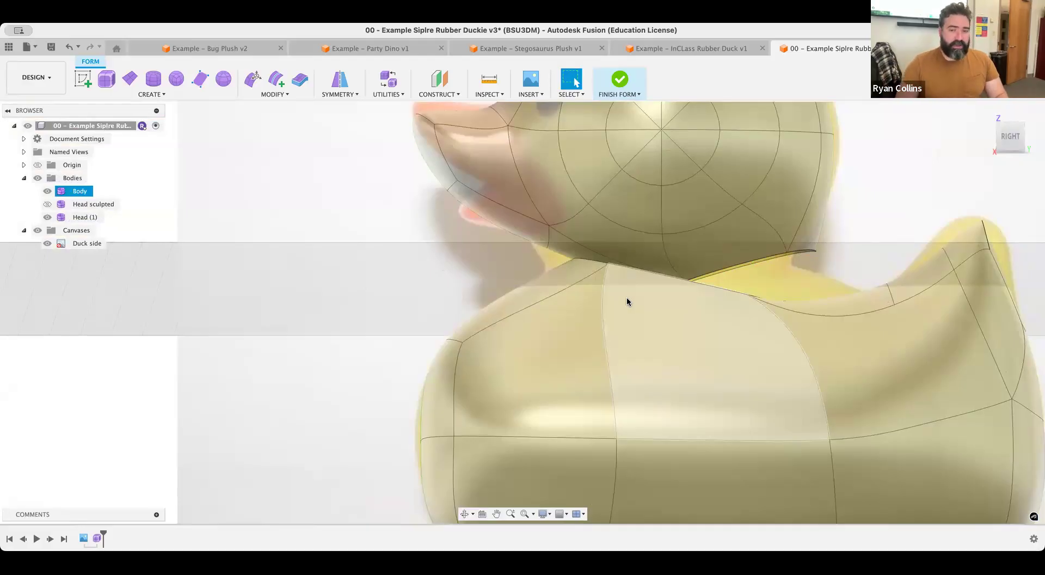
left_click(252, 82)
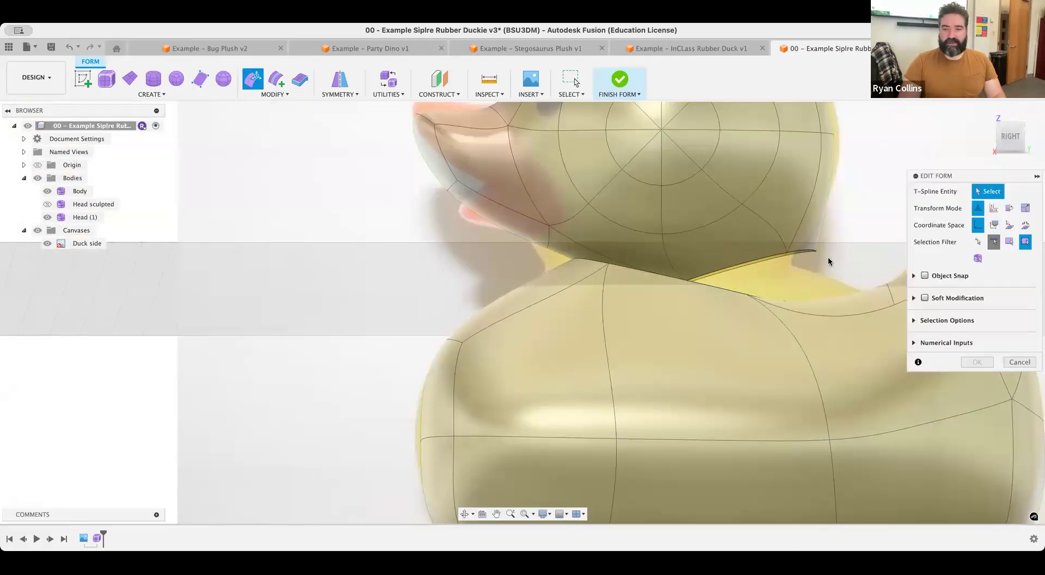
mouse_move(711, 287)
left_mouse_down()
mouse_move(708, 299)
mouse_move(708, 287)
left_mouse_up()
double_click(707, 289)
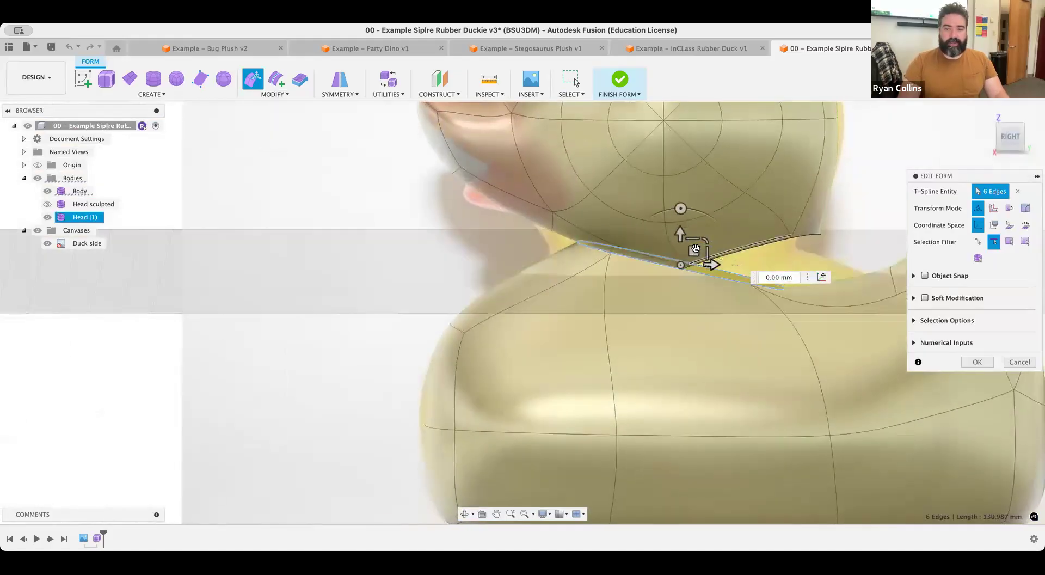
left_click_drag(691, 252, 694, 269)
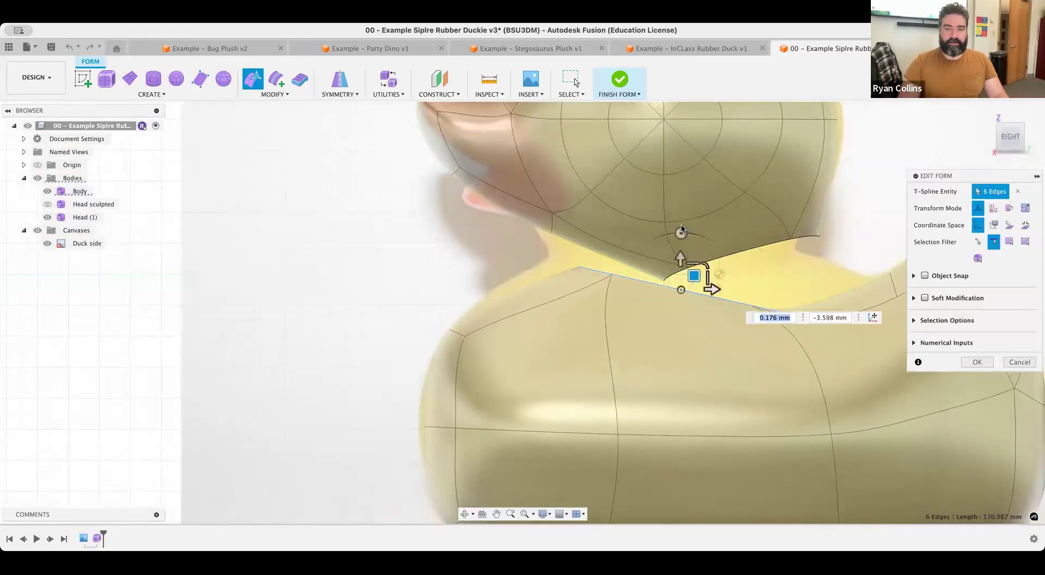
left_click_drag(680, 231, 667, 238)
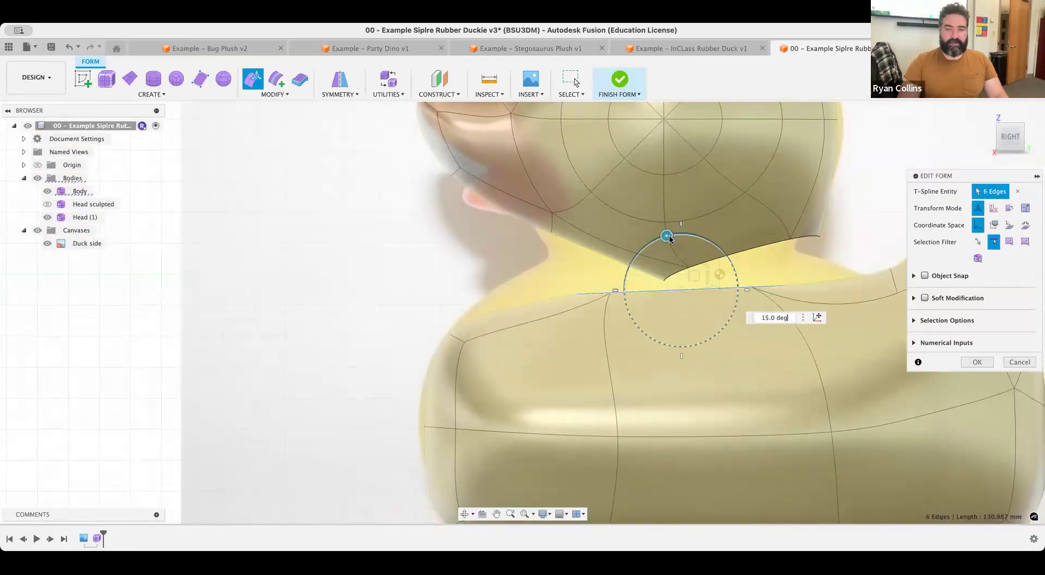
Shift the edge loop of the head's neck opening forward and rotate it closer to level
double_click(765, 244)
mouse_move(753, 242)
left_mouse_down()
mouse_move(668, 235)
mouse_move(740, 241)
left_mouse_up()
left_click_drag(728, 199, 742, 200)
left_click_drag(743, 242, 724, 243)
Hide the Duck side canvas and scale the head's neck opening edge loop wider across the duck's width
middle_click_drag(700, 308, 768, 311, "shift")
left_click_drag(789, 310, 777, 306)
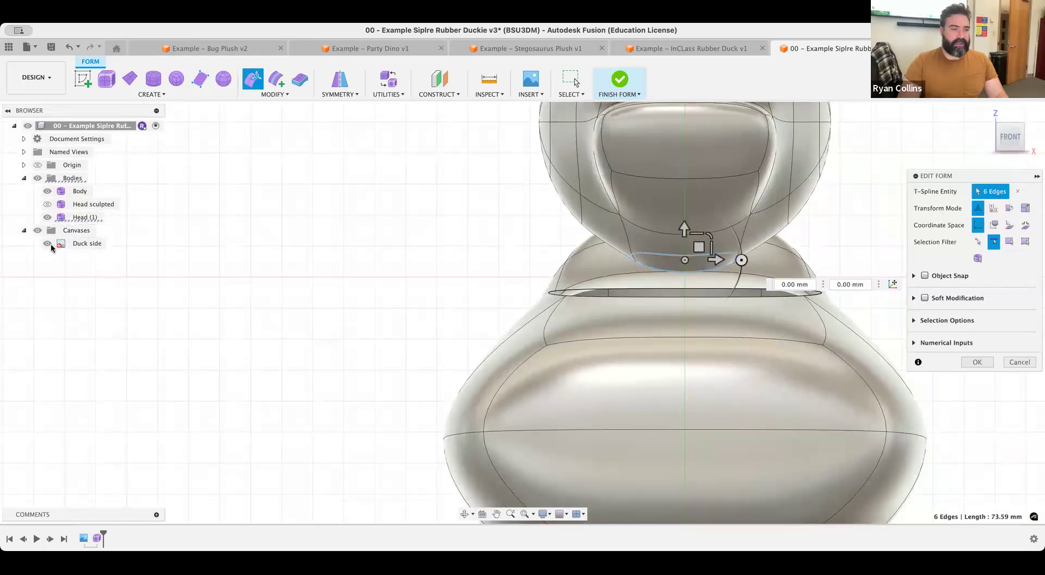
left_click(47, 243)
middle_click_drag(728, 333, 751, 334, "shift")
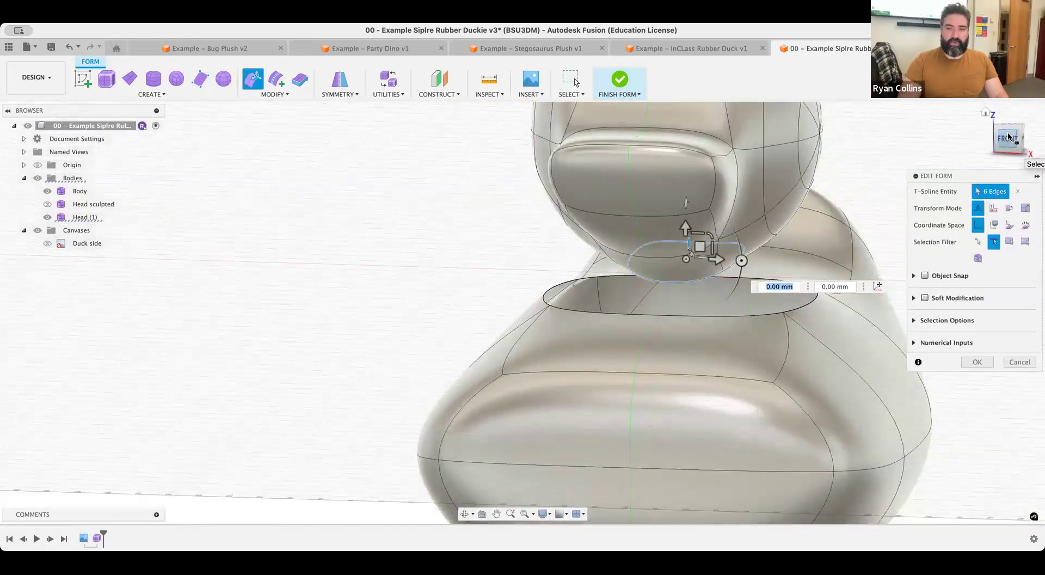
left_click(1007, 139)
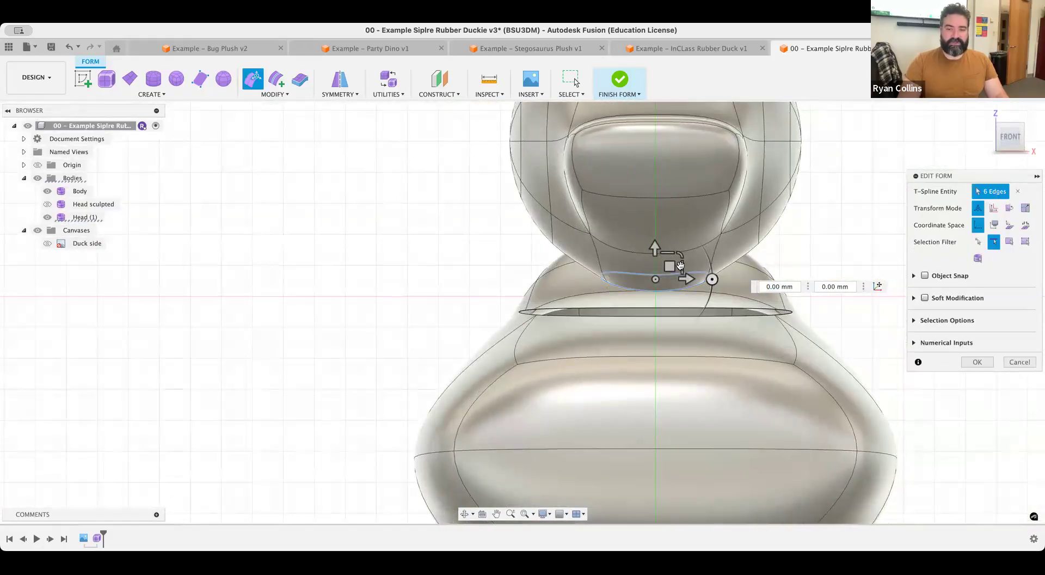
left_click_drag(683, 268, 684, 268)
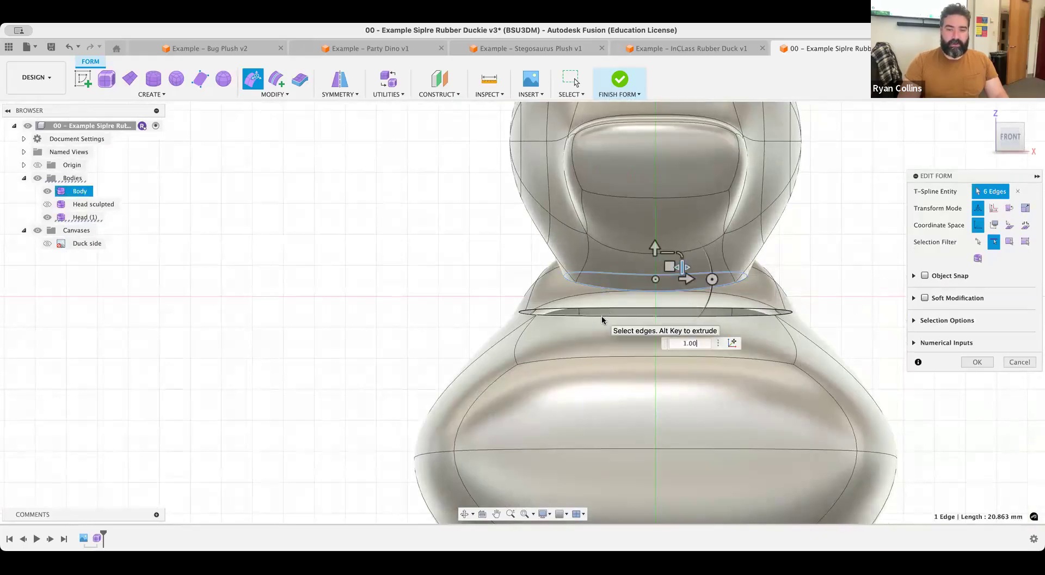
Scale the Body's neck opening edge loop slightly narrower across the duck's width and leave Edit Form
double_click(680, 311)
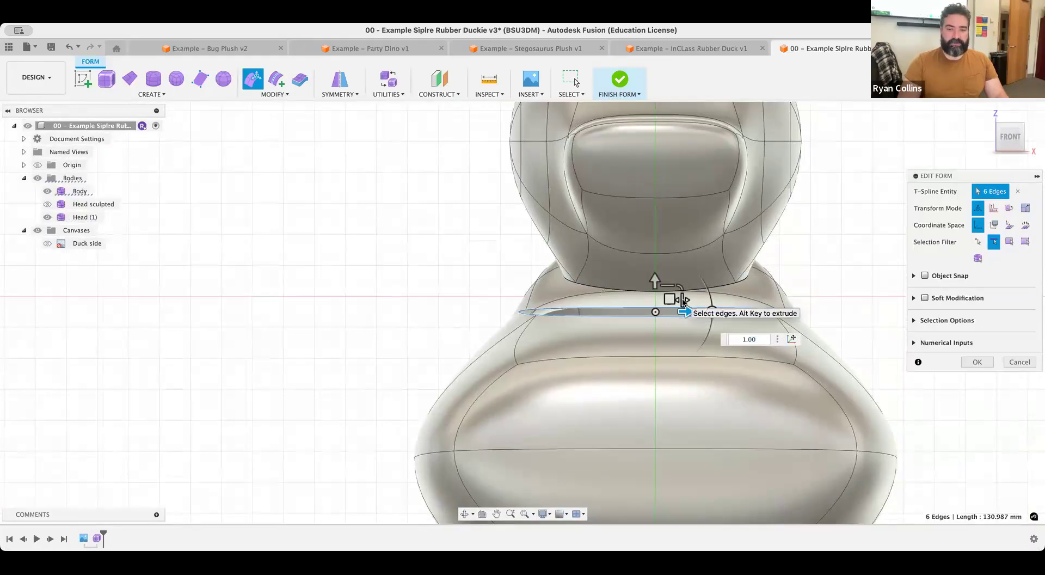
left_click_drag(683, 301, 679, 299)
left_click(816, 334)
middle_click_drag(816, 334, 571, 318, "shift")
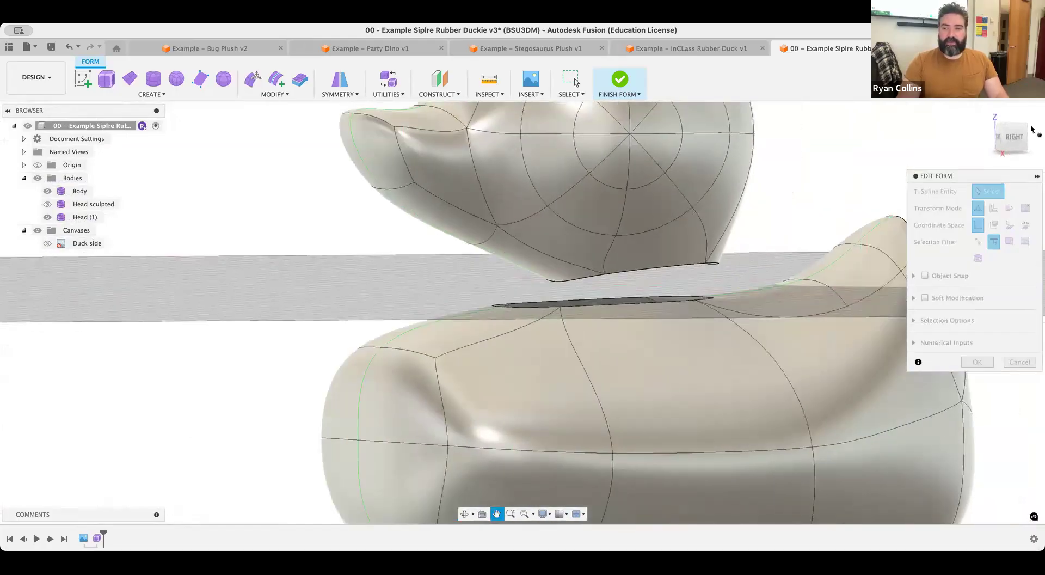
left_click(1013, 140)
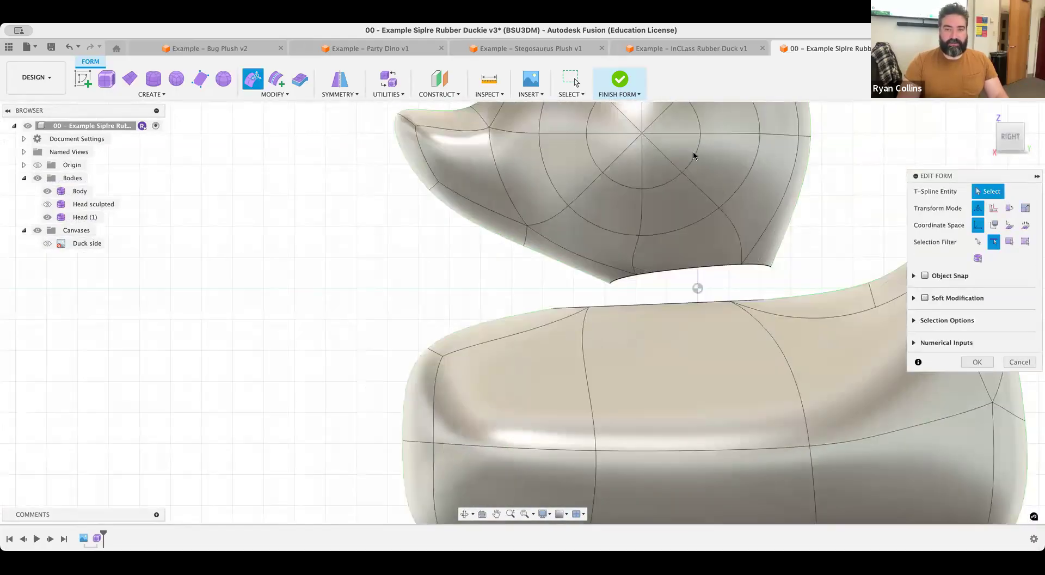
left_click(687, 162)
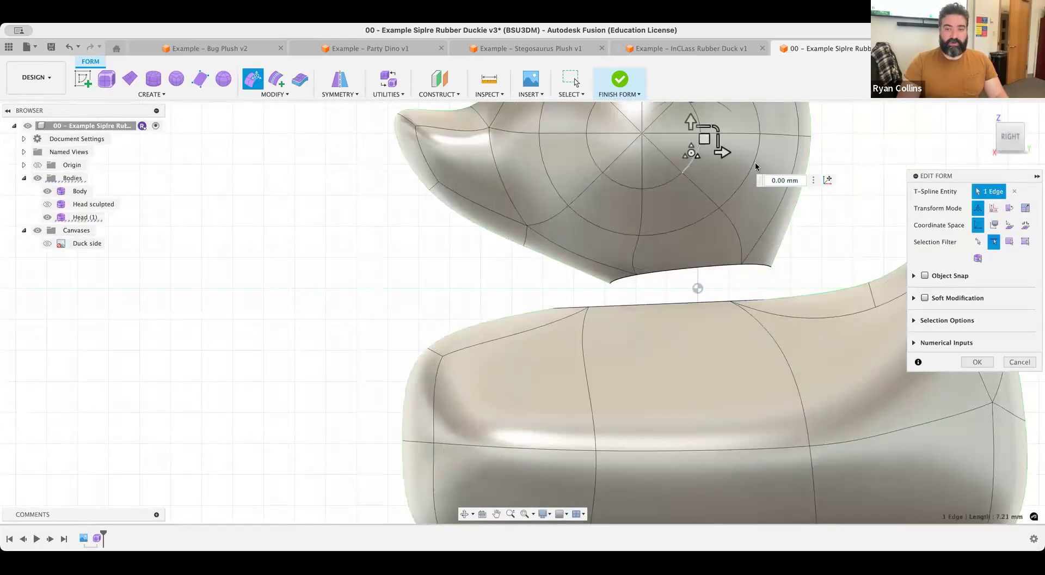
left_click(1013, 363)
Move only the Head (1) body about 7.8 mm forward and about 2.5 mm up, away from the Body
left_click(710, 176)
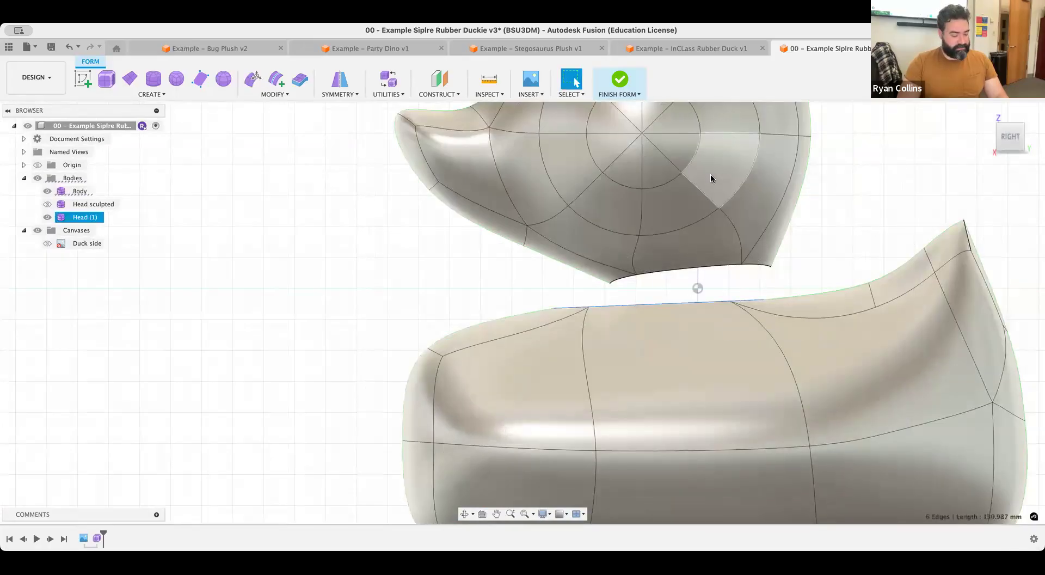
middle_click_drag(724, 283, 666, 255, "shift")
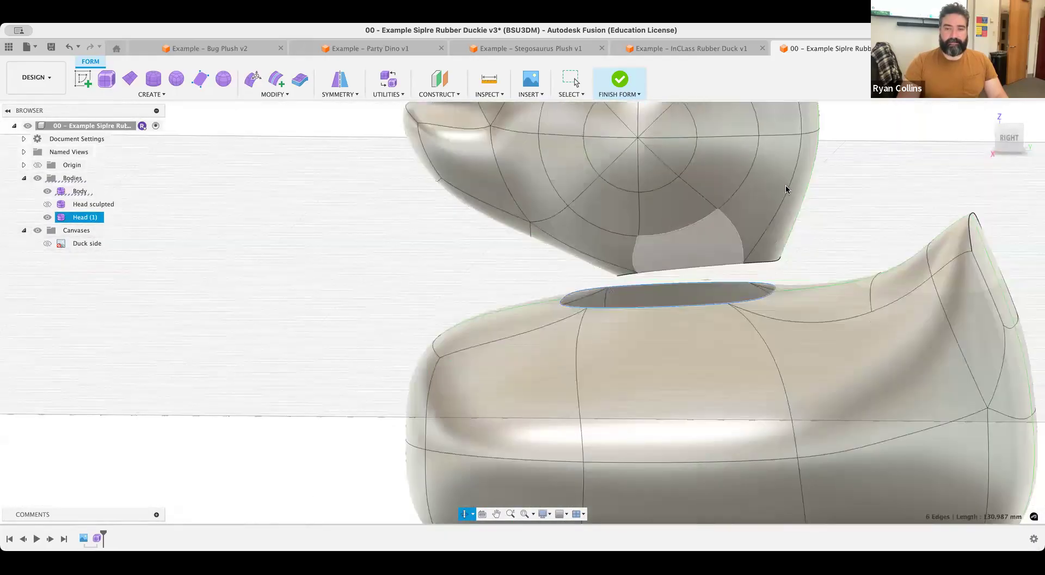
middle_click_drag(785, 190, 751, 178, "shift")
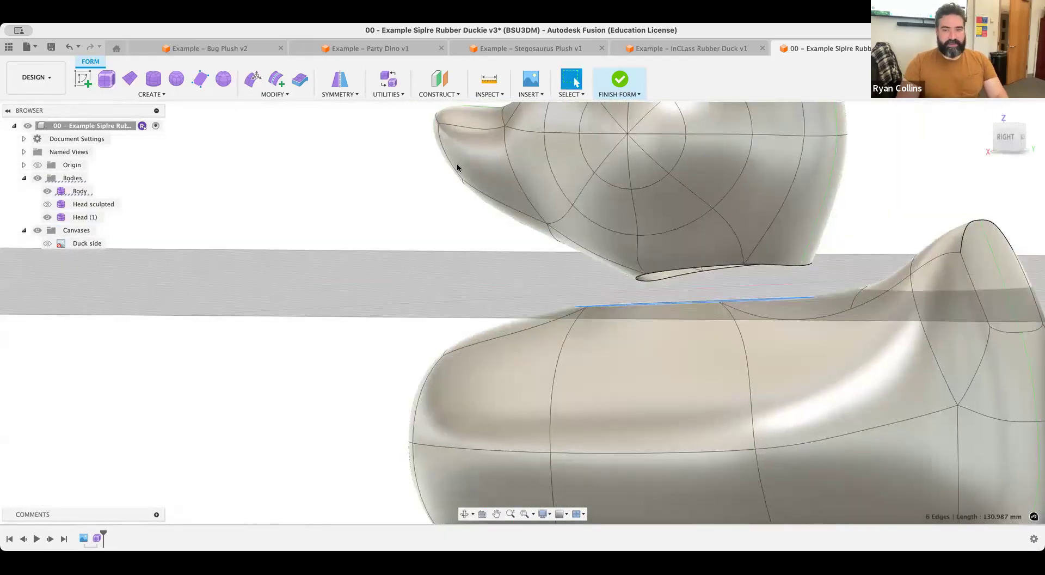
key("m")
left_click(710, 177)
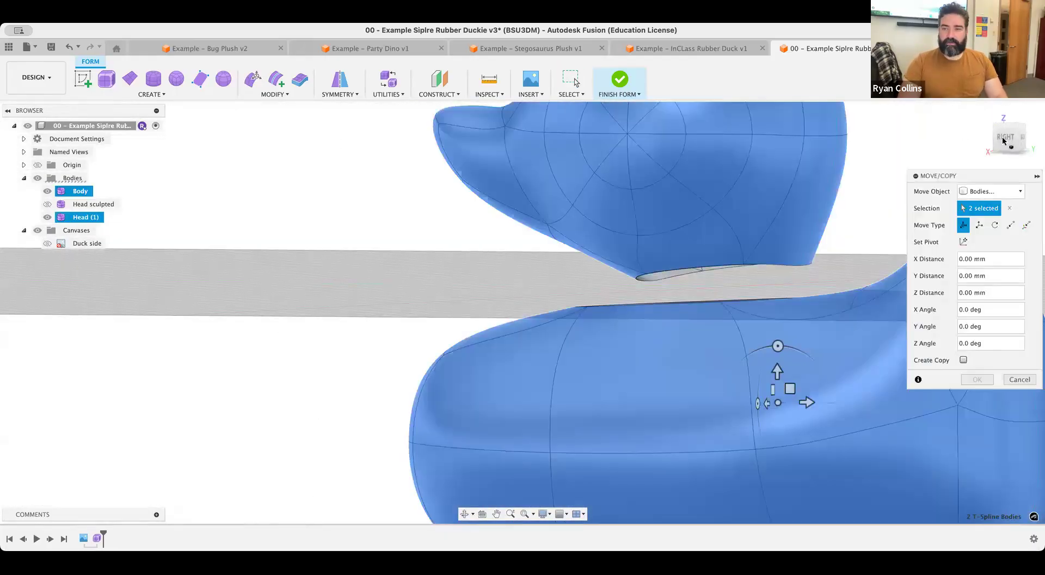
left_click(1004, 139)
left_click(1009, 208)
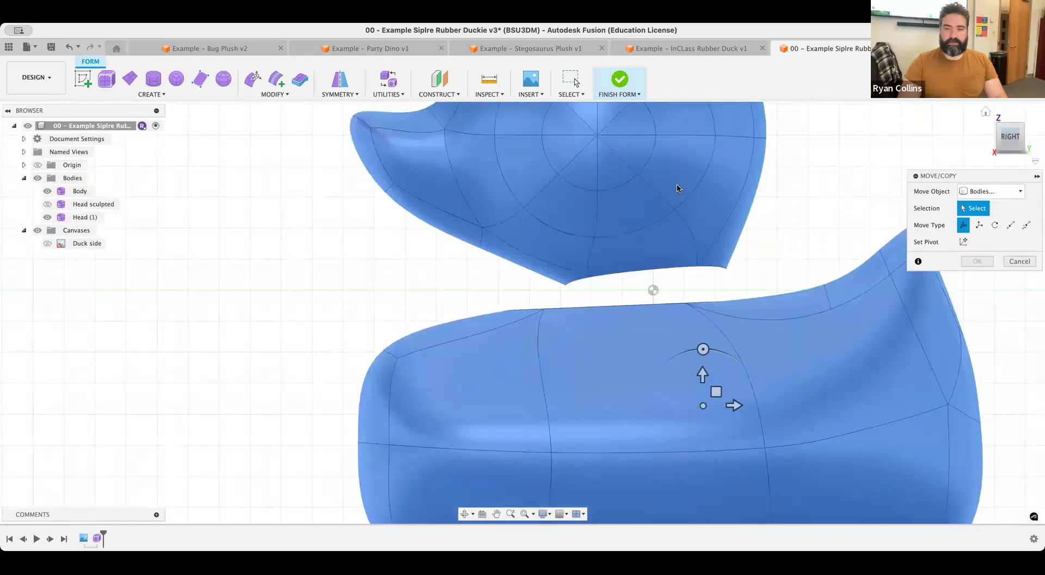
left_click(612, 148)
left_click_drag(596, 127, 581, 143)
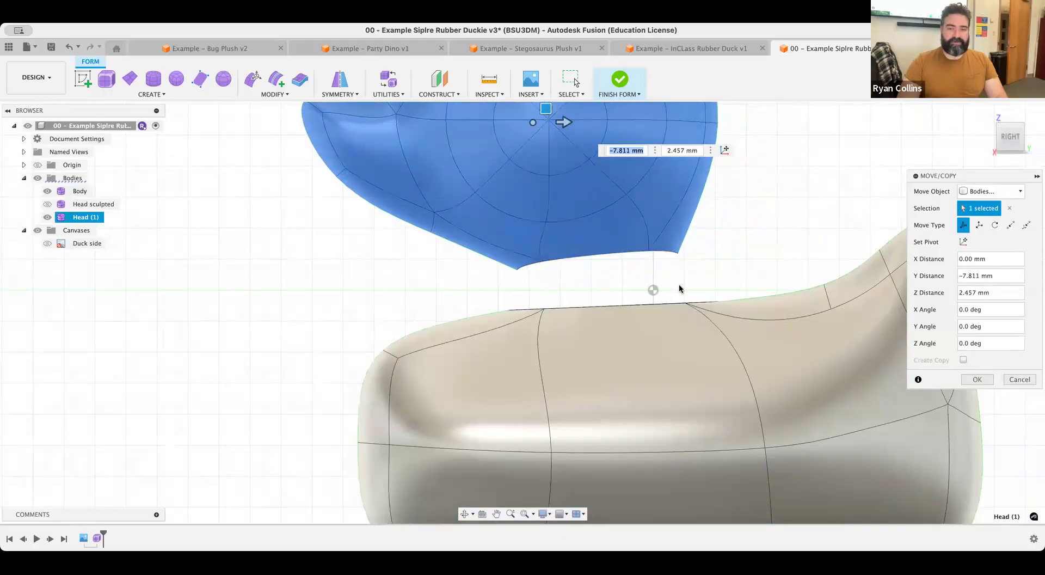
Compare the head's new position with the Duck side canvas, hide the canvas again and accept the move
scroll(678, 283, "down", 5)
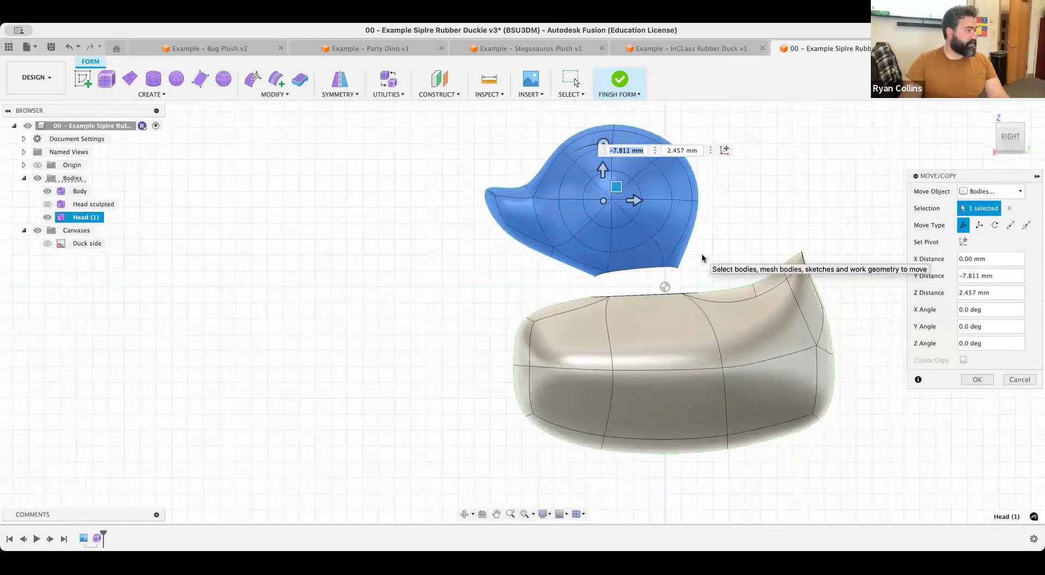
left_click(47, 244)
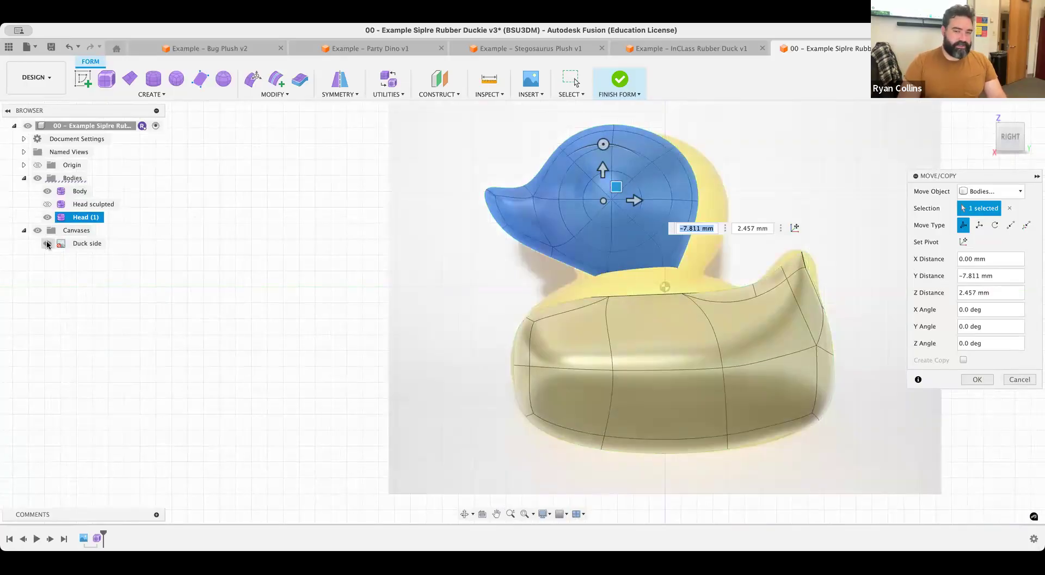
left_click(47, 244)
mouse_move(727, 306)
middle_mouse_down("shift")
mouse_move(756, 295)
mouse_move(724, 297)
middle_mouse_up("shift")
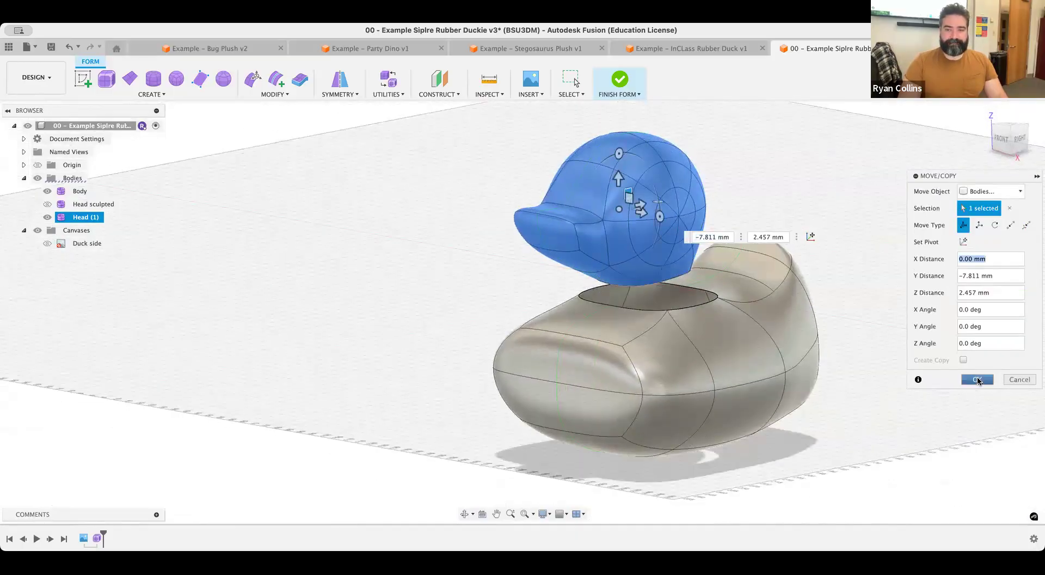
left_click(977, 379)
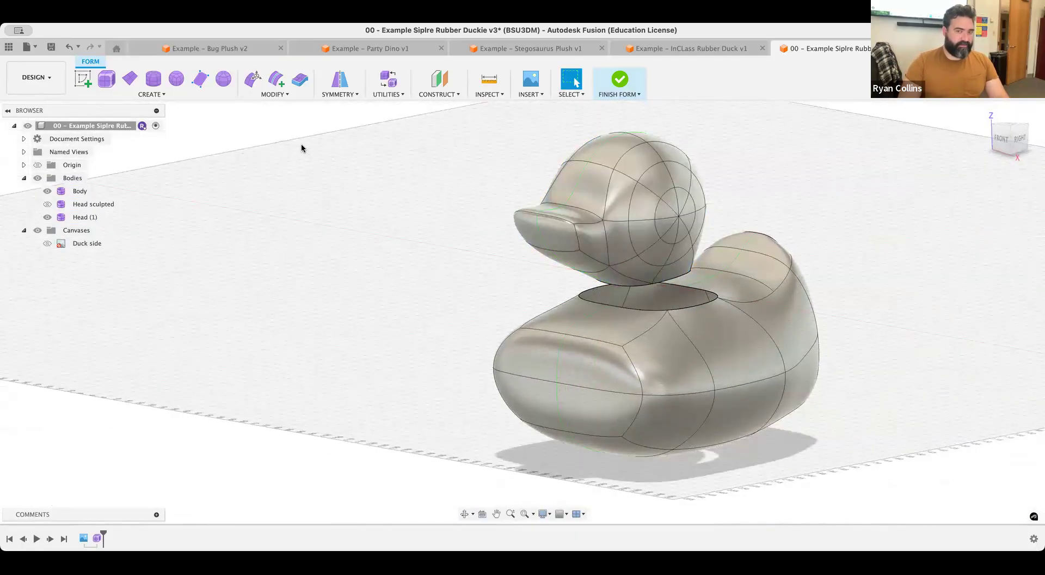
Save the design as a new version with the description "pre-bridge"
key("super+s")
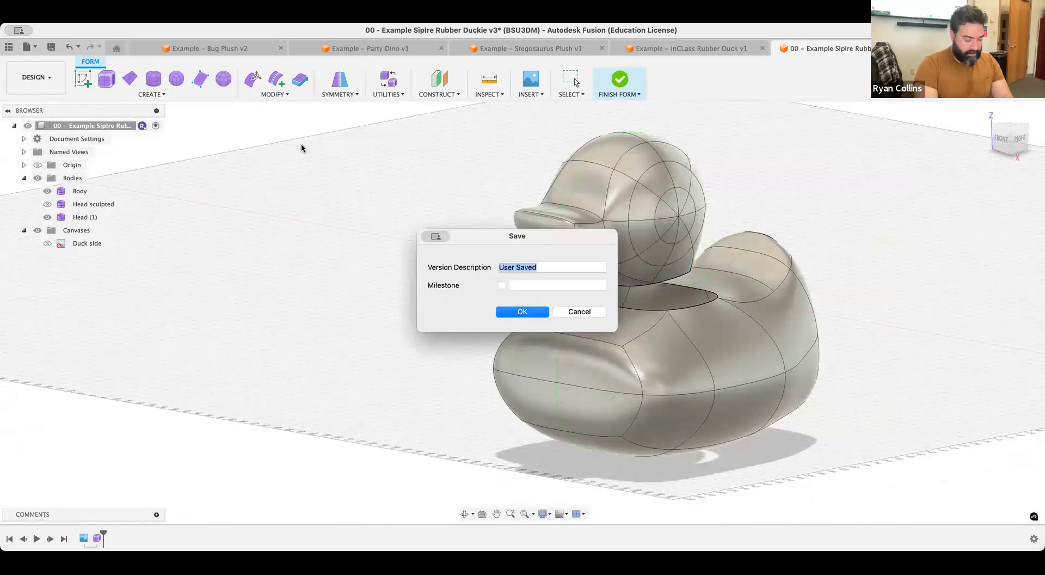
type("pre-bridge")
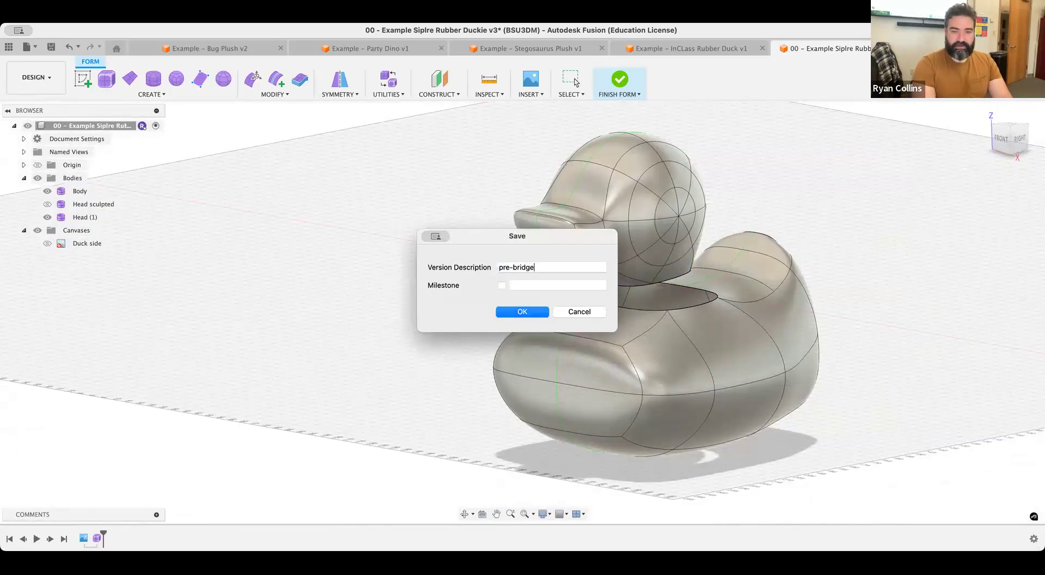
key("Return")
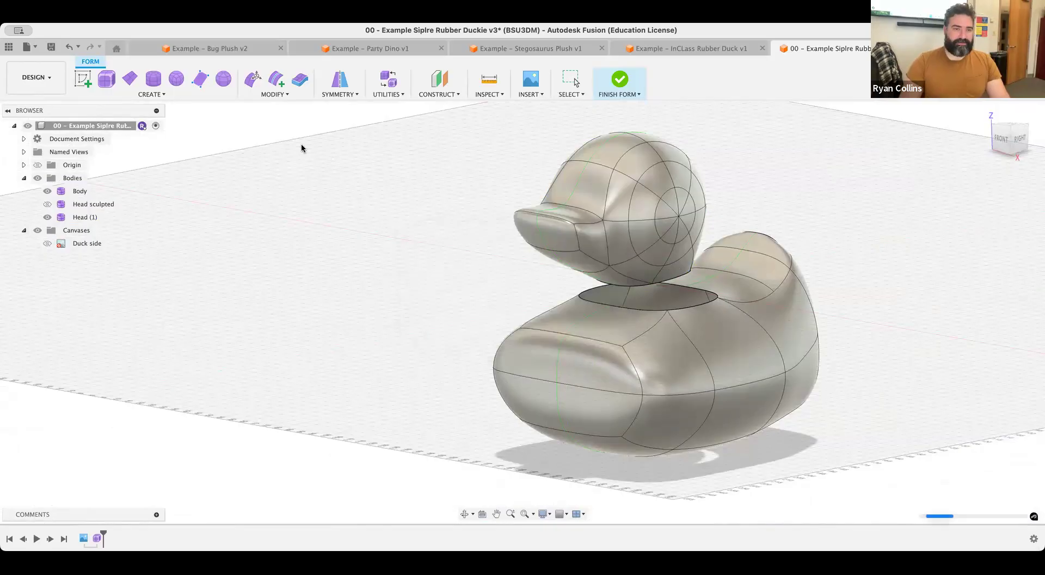
Bridge the Body's neck opening to the head's neck opening using 1 face, with the preview enabled
left_click(258, 96)
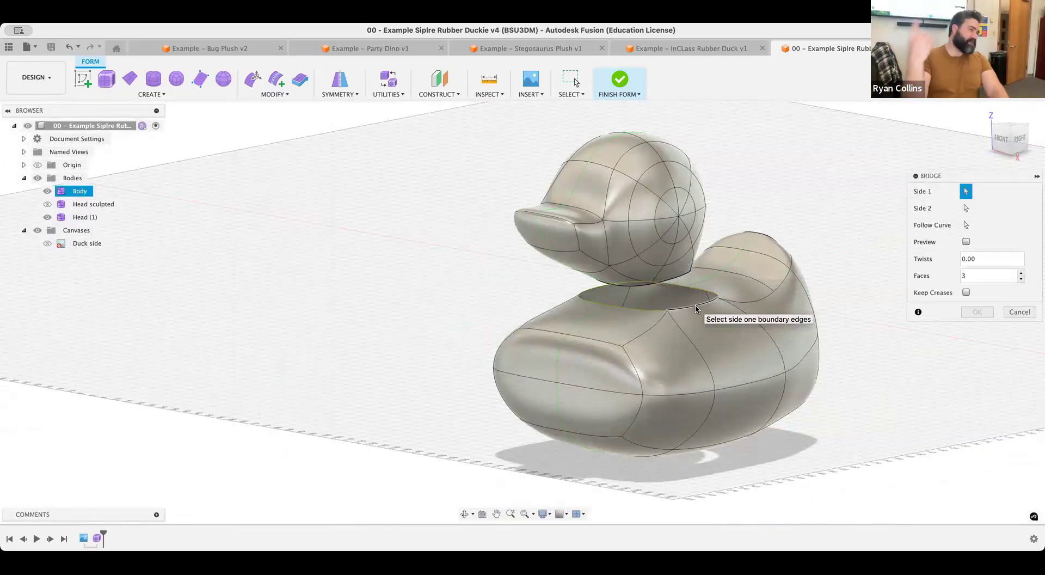
scroll(692, 309, "up", 2)
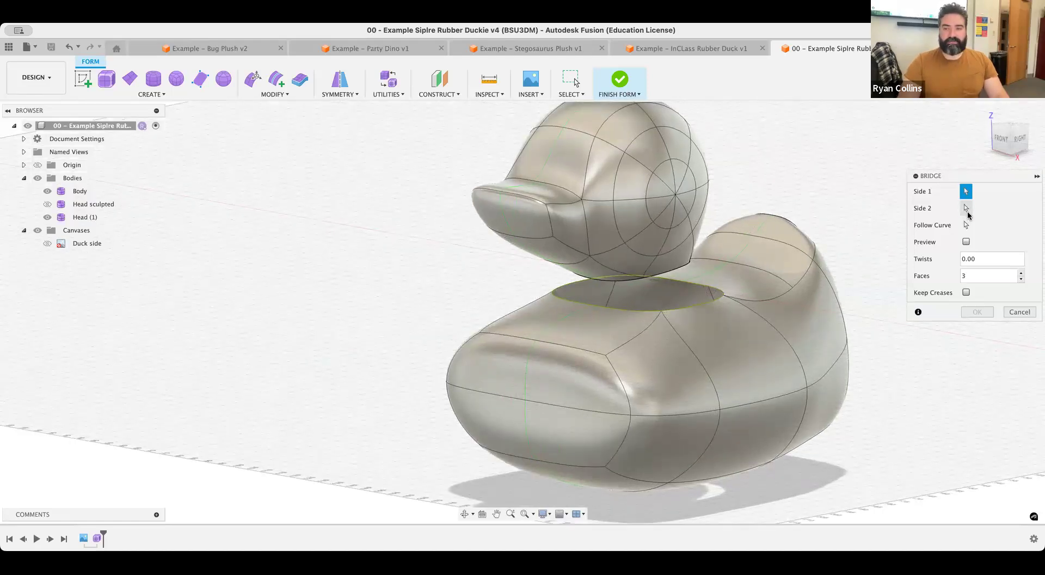
left_click(967, 212)
middle_click_drag(654, 279, 662, 254, "shift")
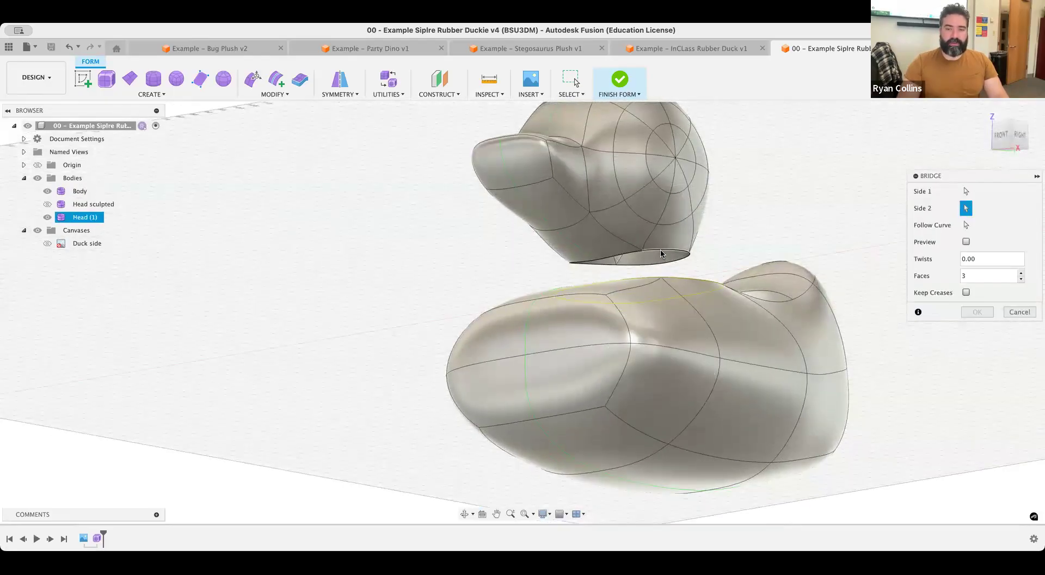
left_click(661, 254)
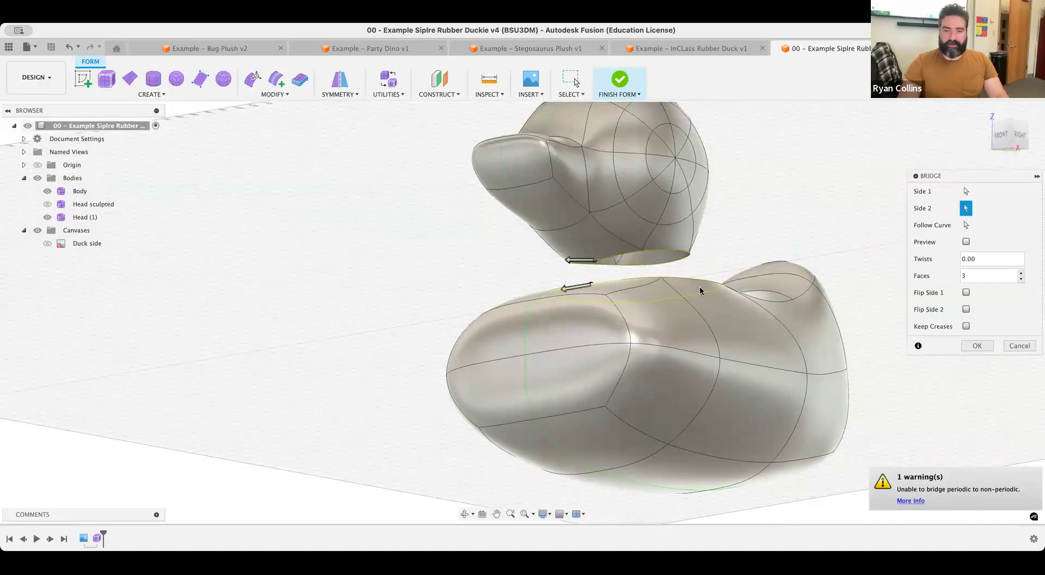
middle_click_drag(698, 268, 845, 315, "shift")
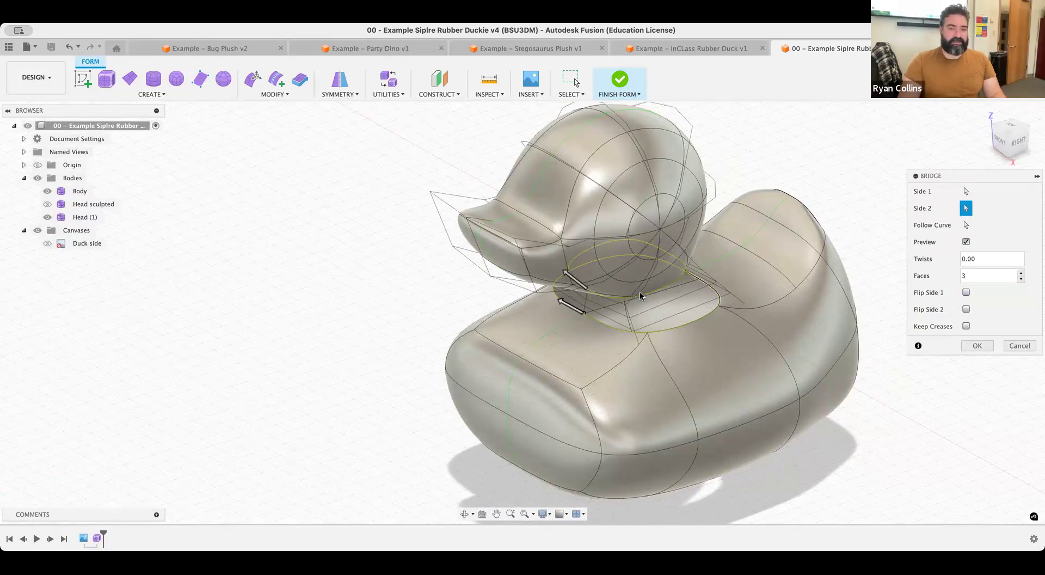
left_click(1021, 278)
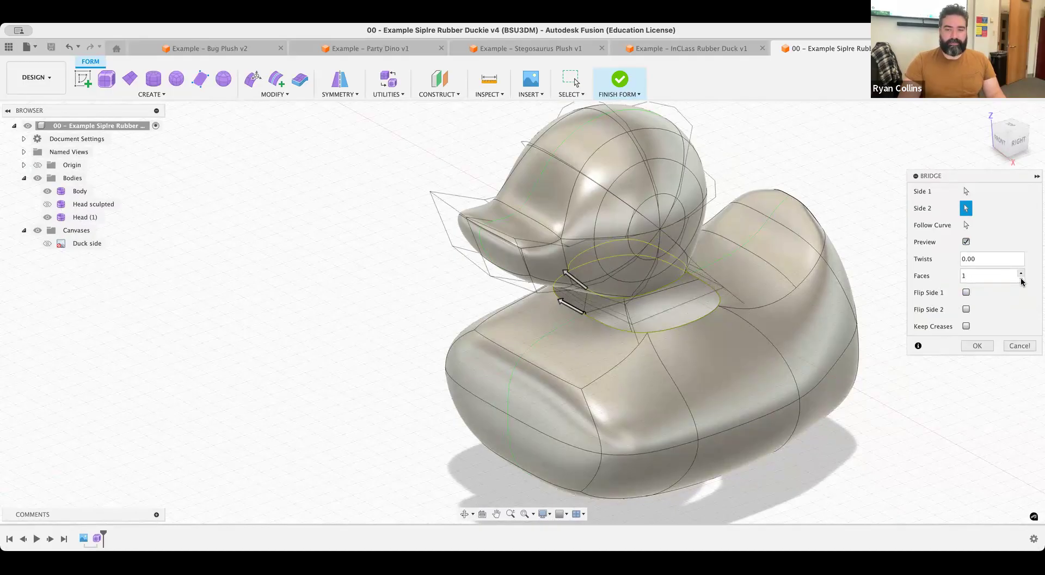
left_click(975, 346)
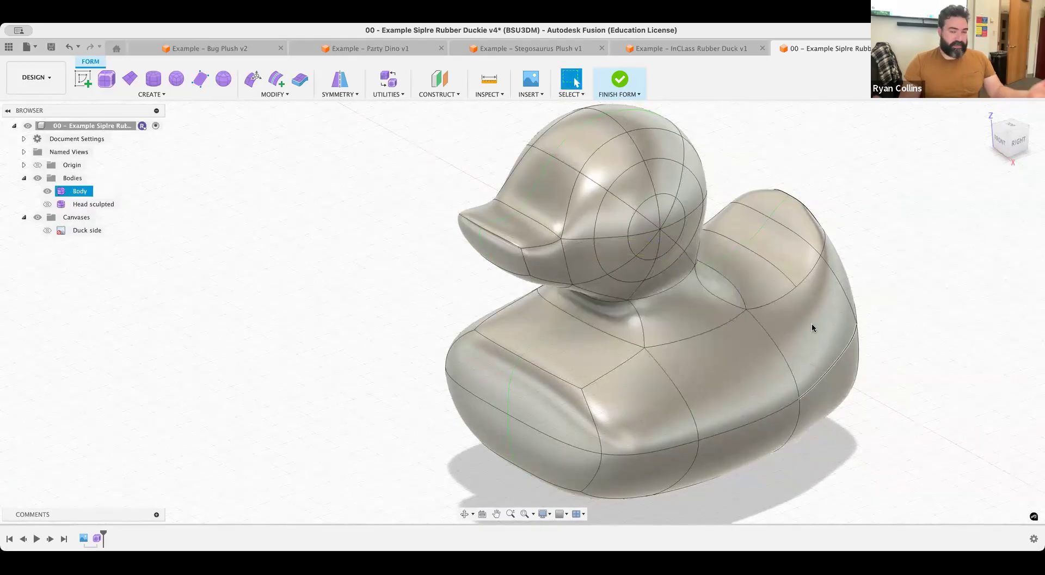
View the duck from the right side and examine the bridged neck faces between the head and the body
left_click(1018, 142)
middle_click_drag(770, 278, 740, 267)
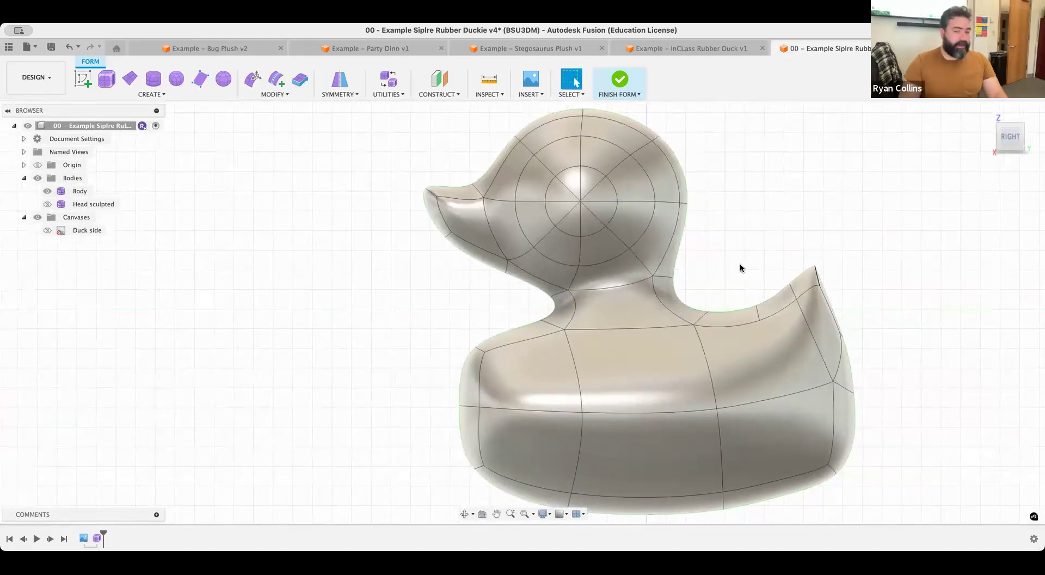
left_click(618, 297)
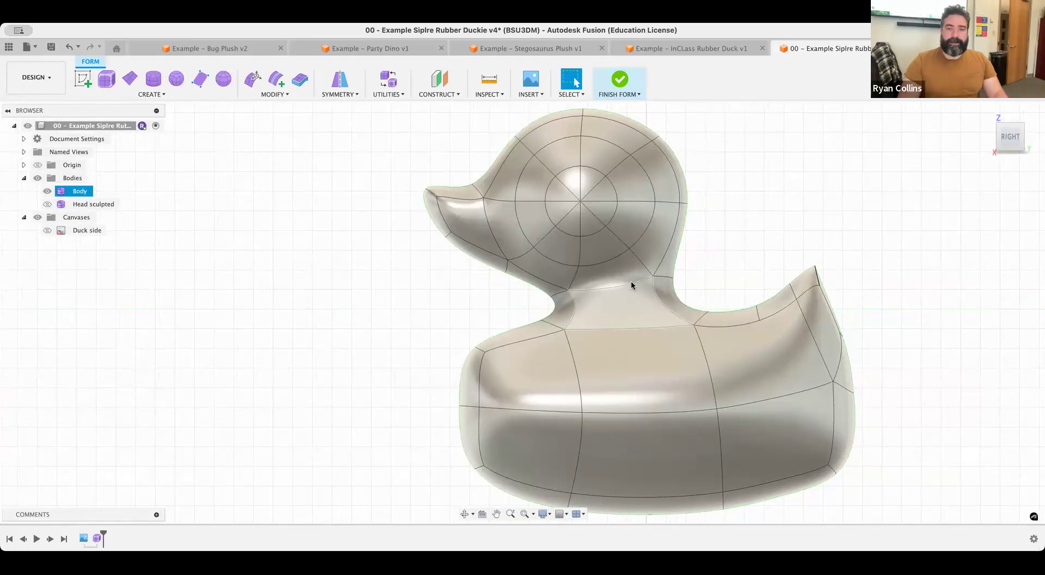
left_click(721, 273)
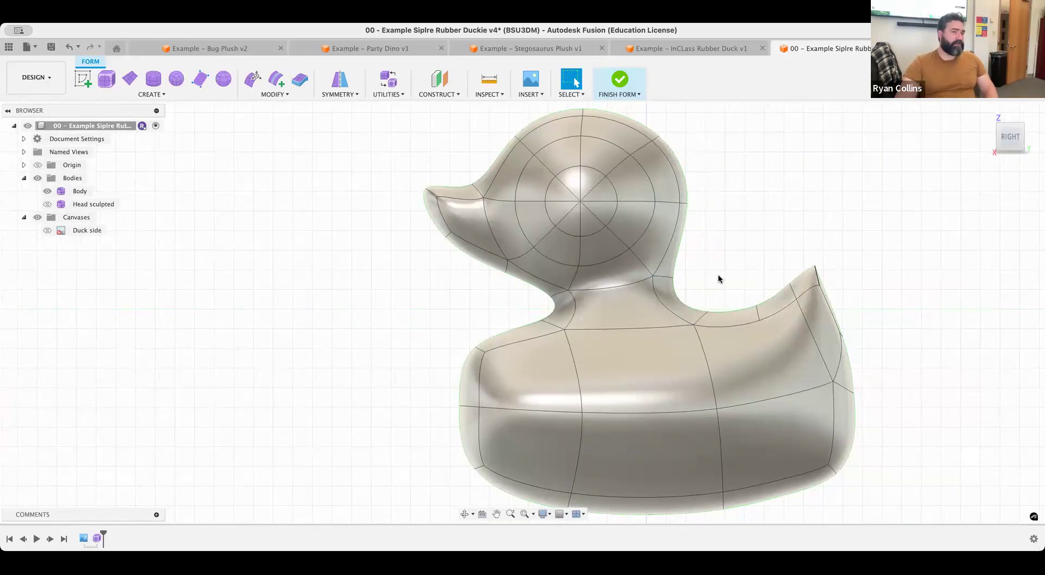
left_click(274, 94)
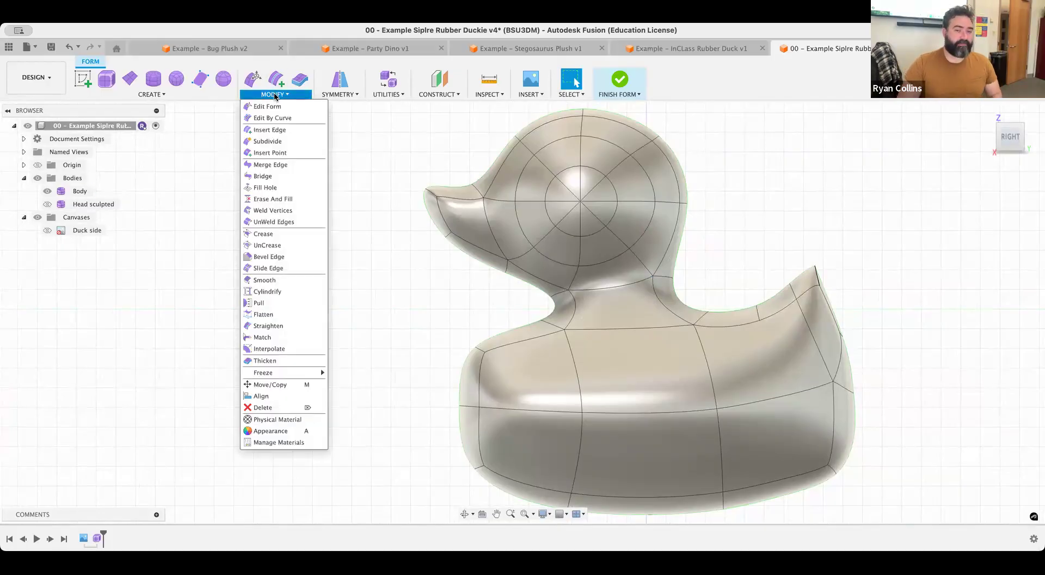
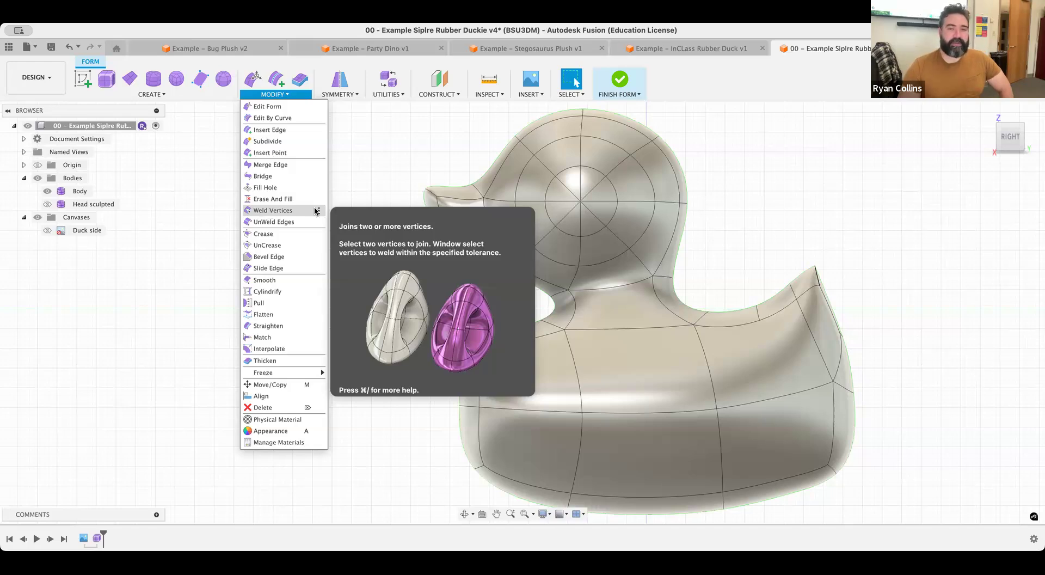
left_click(838, 199)
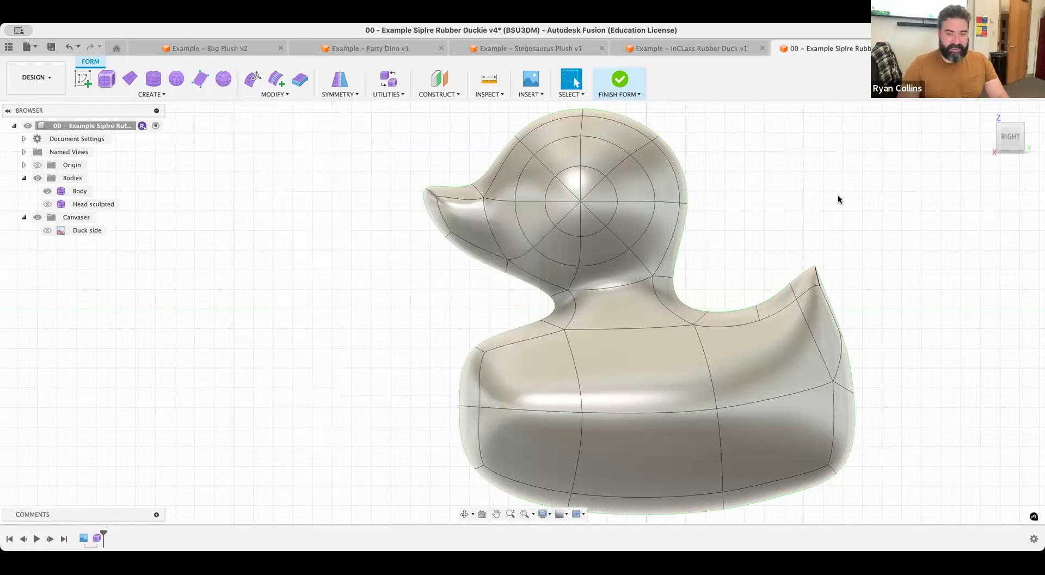
Save the design as a new version with the description "bridge worked"
key("super+s")
type("bridge worked")
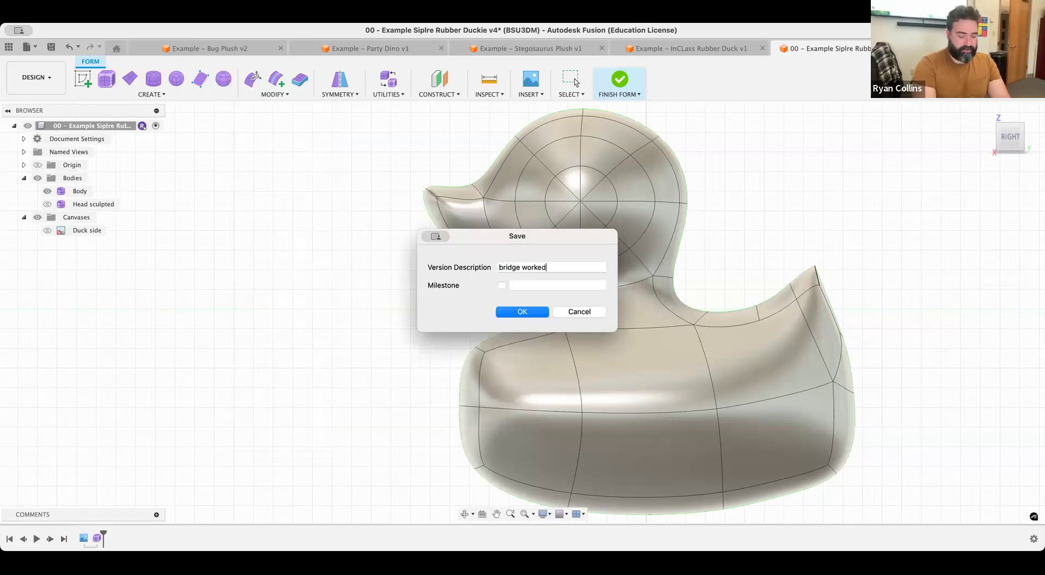
key("Return")
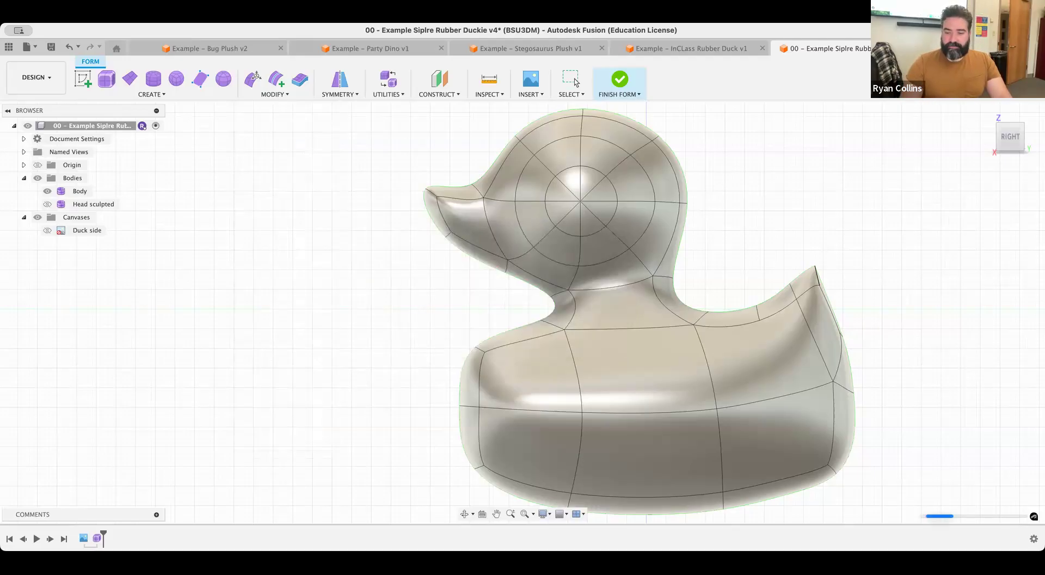
Move the 12 edges at the front of the Body's chest about 9.3 mm toward the tail and about 0.4 mm down with Edit Form
left_click(572, 79)
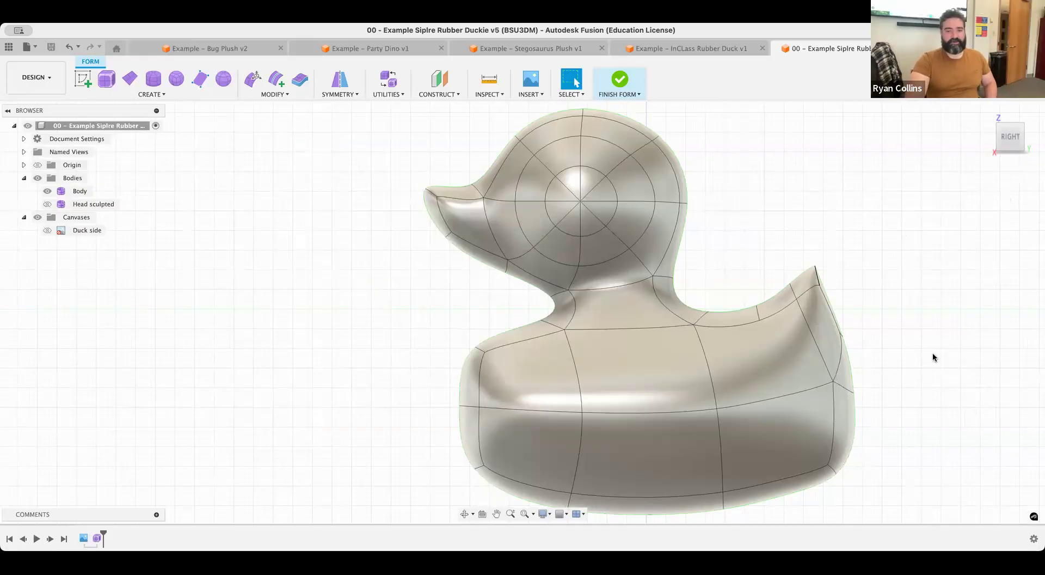
middle_click_drag(933, 355, 831, 299)
middle_click_drag(590, 404, 468, 399, "shift")
left_click(1012, 140)
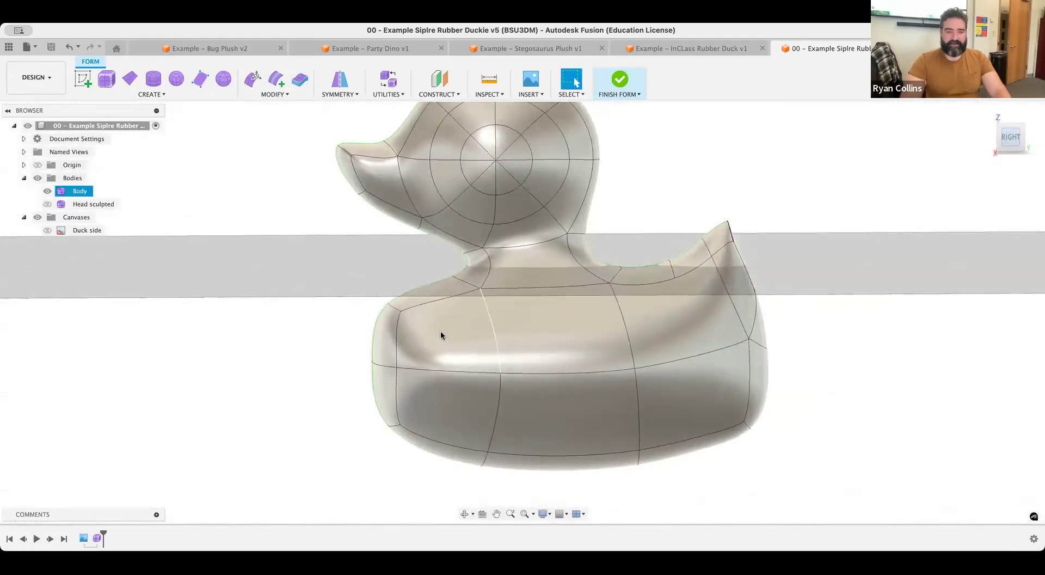
left_click(253, 80)
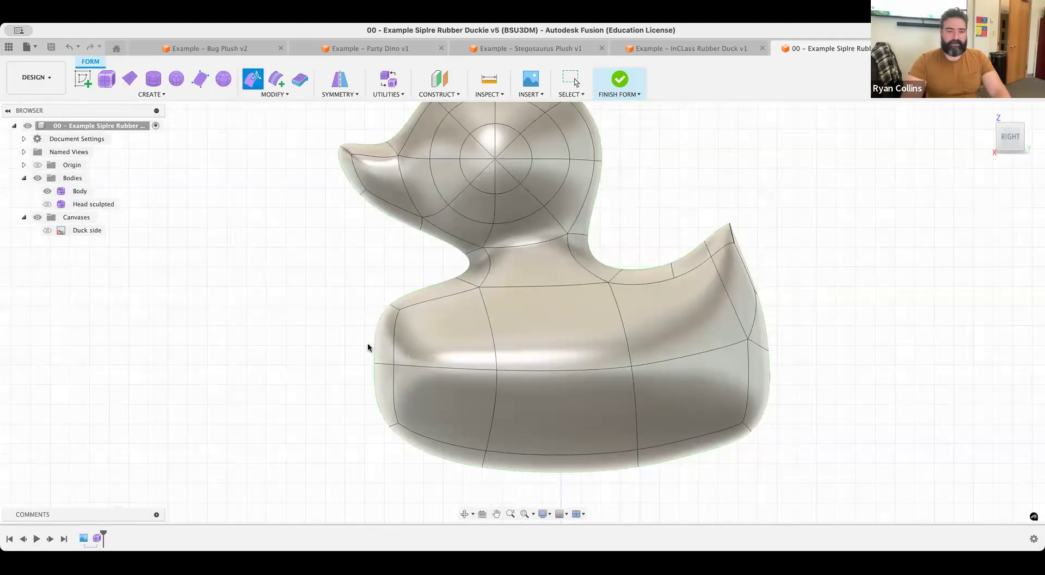
left_click_drag(355, 272, 418, 463)
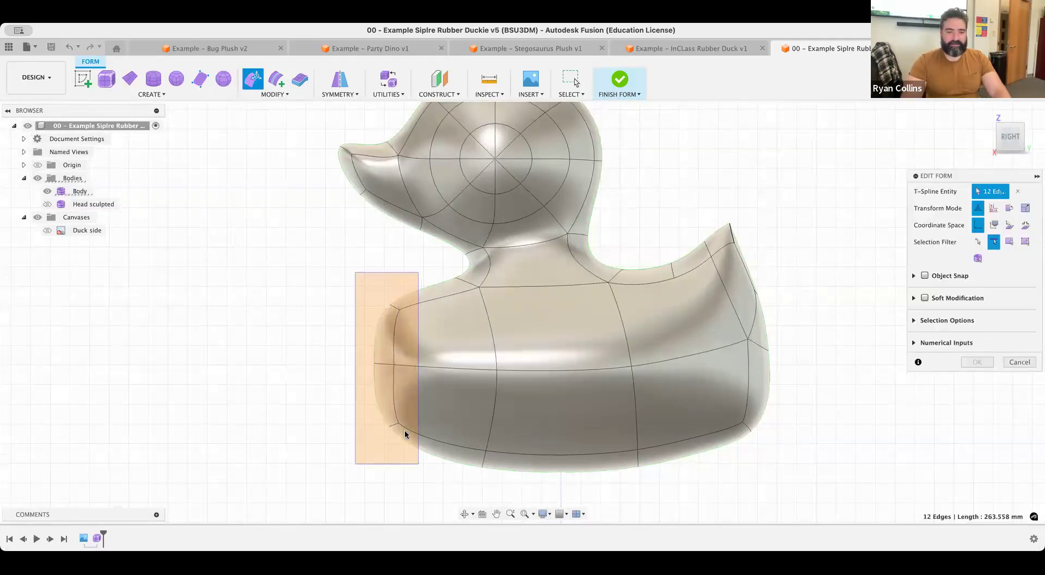
left_click_drag(407, 355, 439, 355)
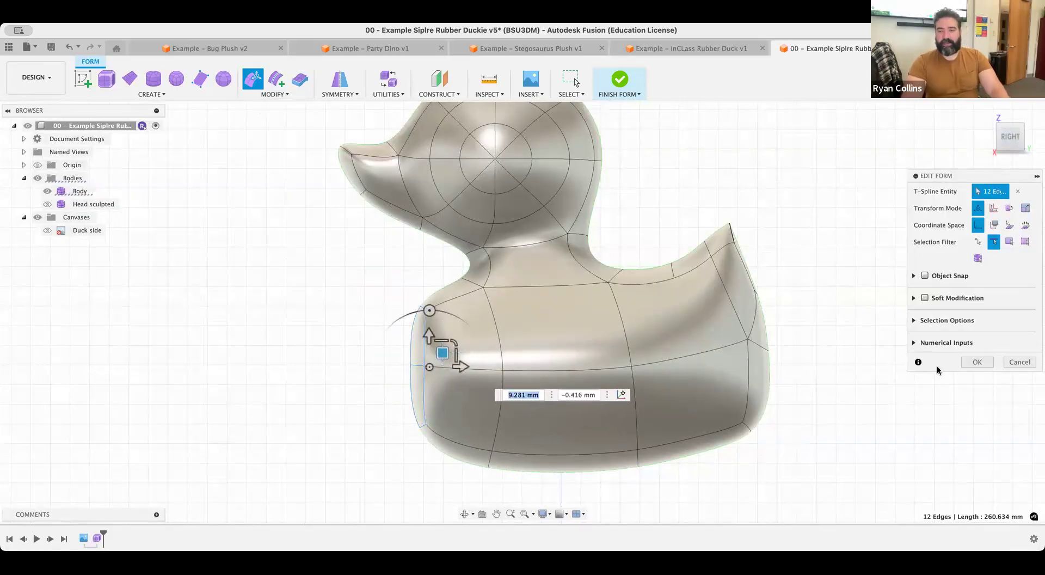
Accept the current form edit and view the duck straight from its right side
left_click(976, 362)
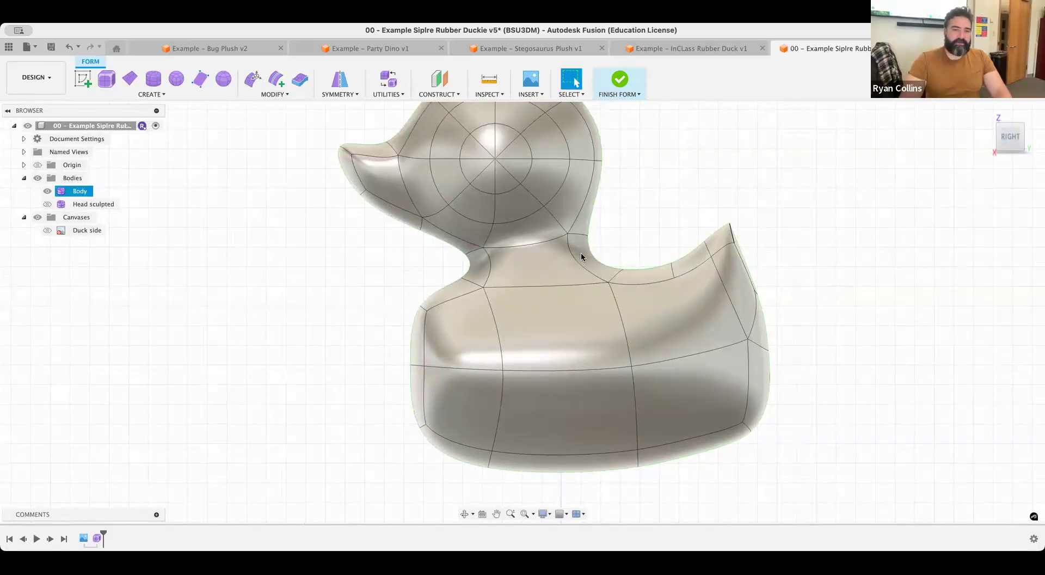
middle_click_drag(580, 253, 511, 300, "shift")
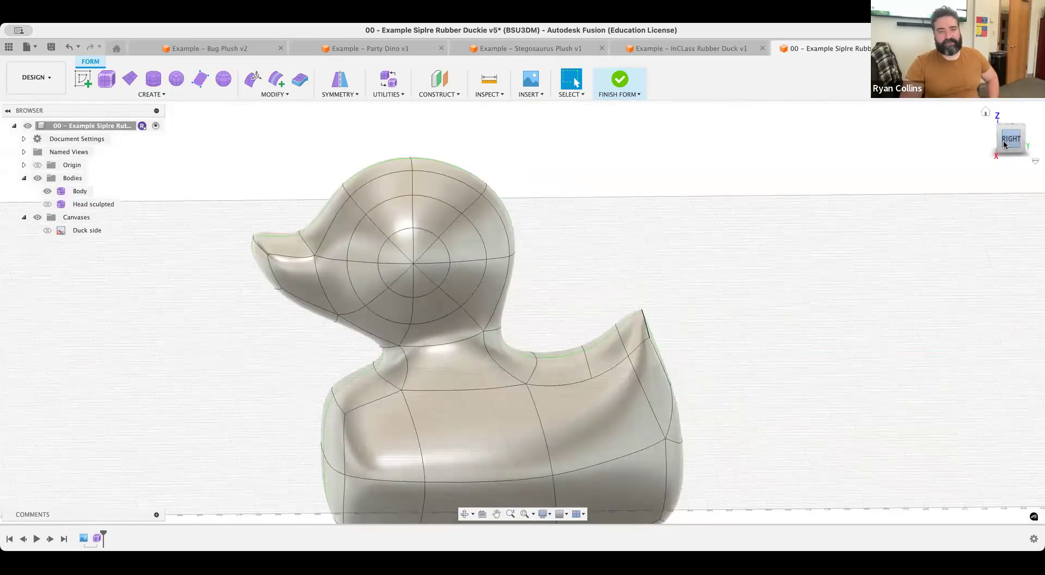
left_click(1010, 141)
middle_click_drag(675, 355, 674, 348)
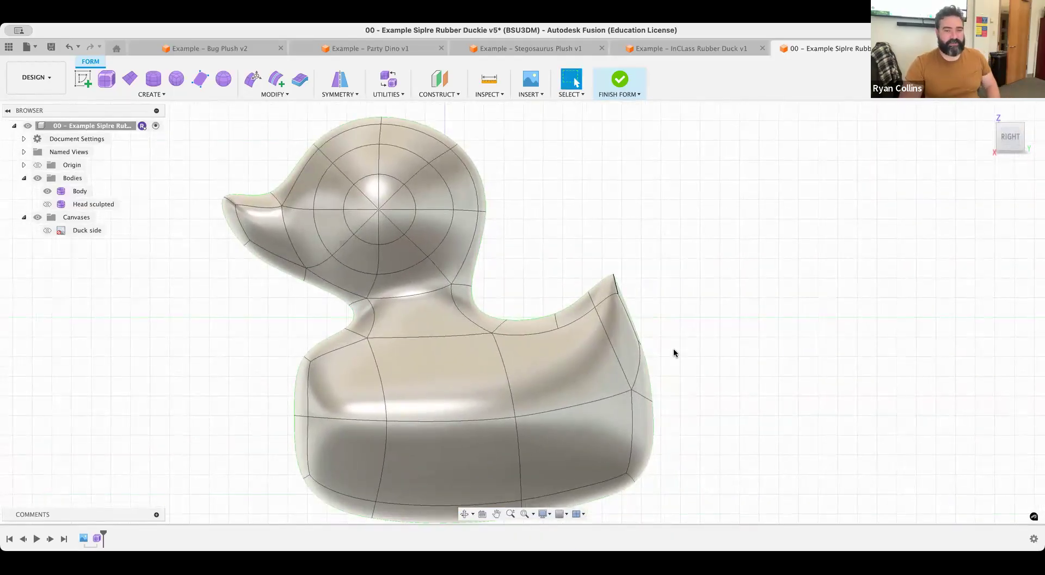
Start Edit Form with Soft Modification enabled and expand the numerical inputs
left_click(251, 78)
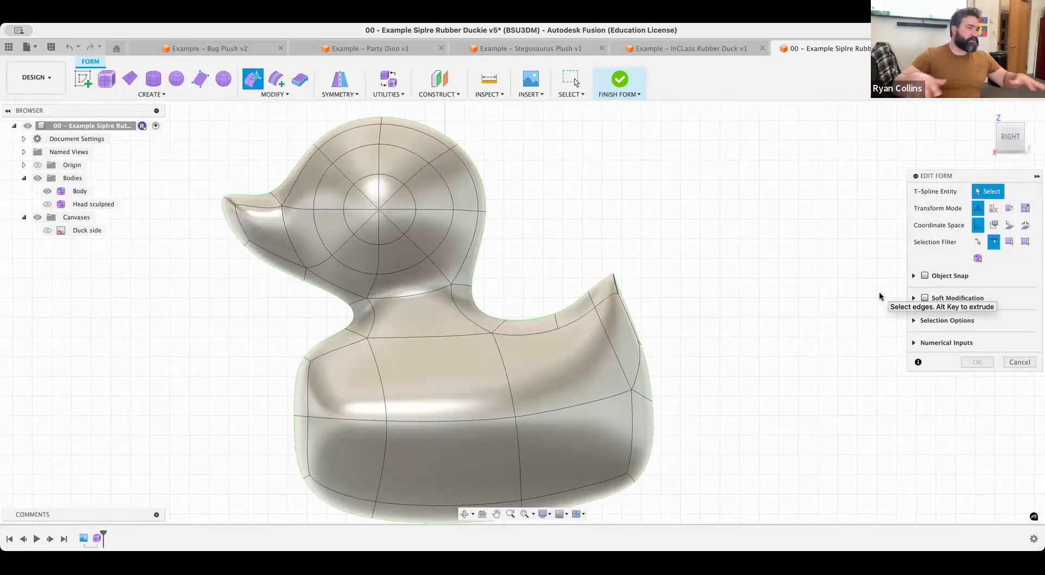
left_click(923, 298)
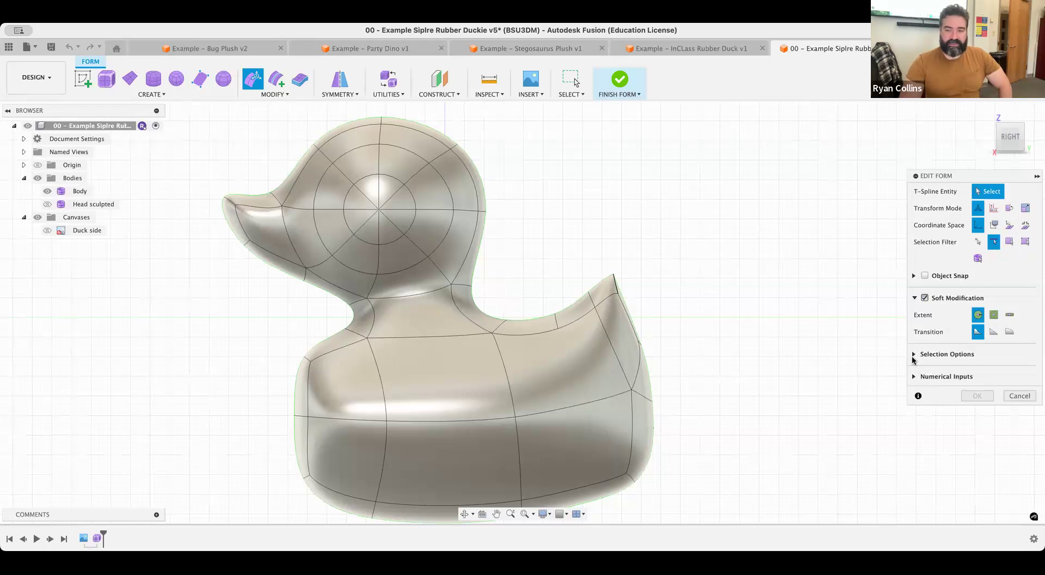
left_click(914, 355)
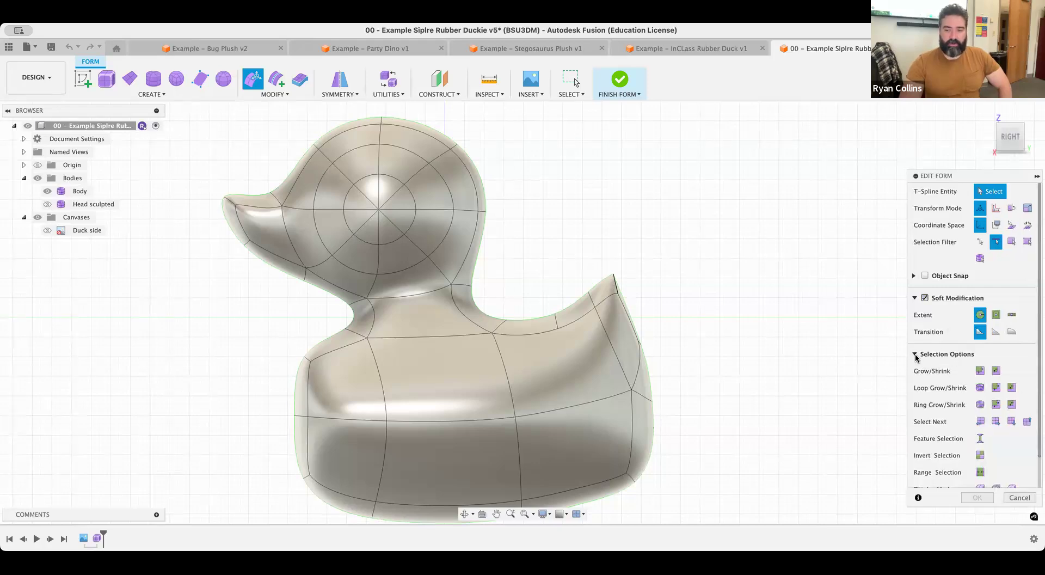
left_click(915, 354)
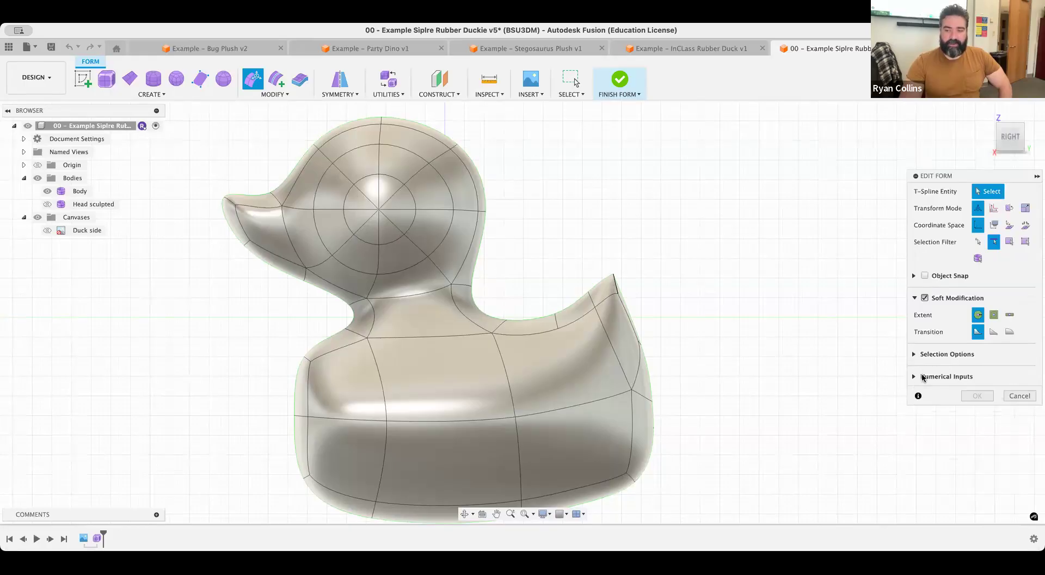
left_click(914, 376)
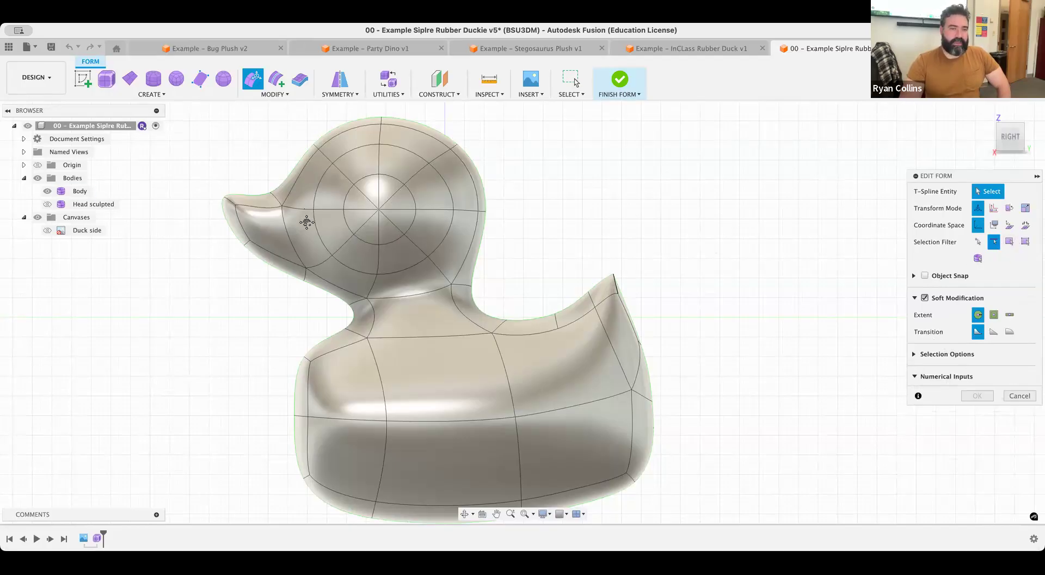
Window-select all edges of the duck's head and reposition the Edit Form dialog so its numerical inputs are visible
scroll(305, 221, "up", 5)
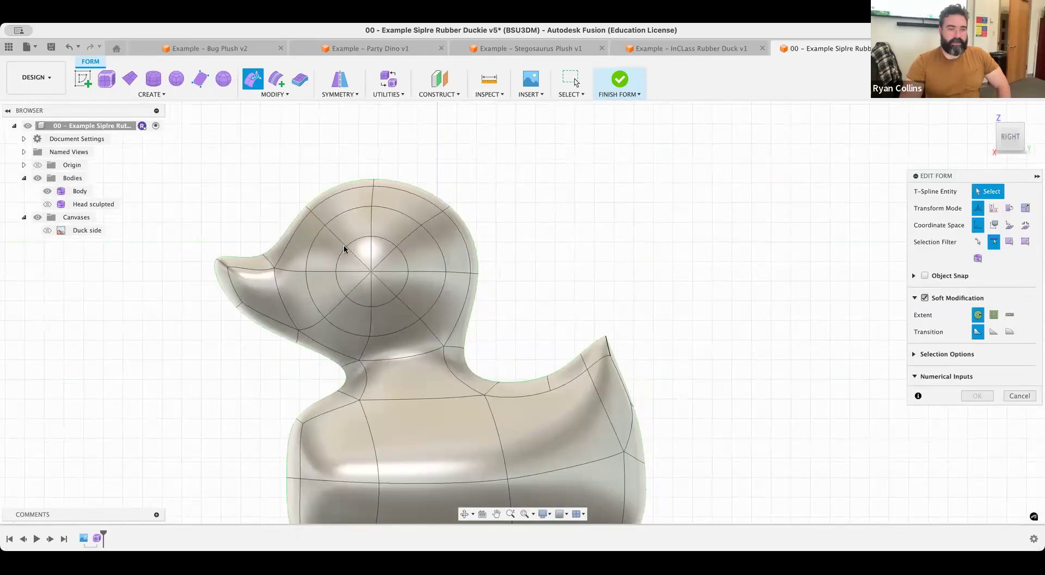
left_click_drag(207, 164, 519, 365)
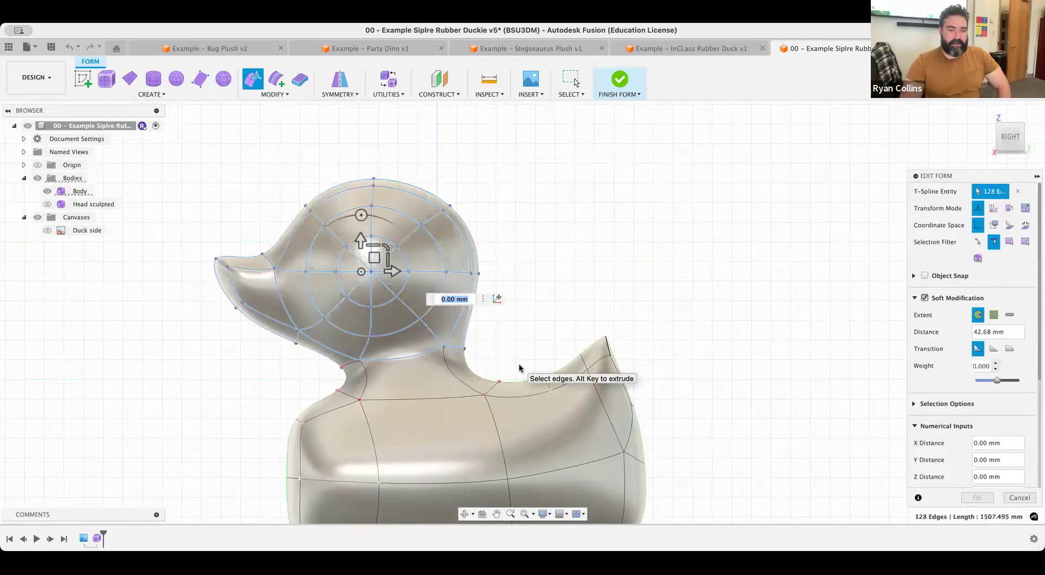
scroll(583, 233, "down", 4)
middle_click_drag(585, 236, 585, 237)
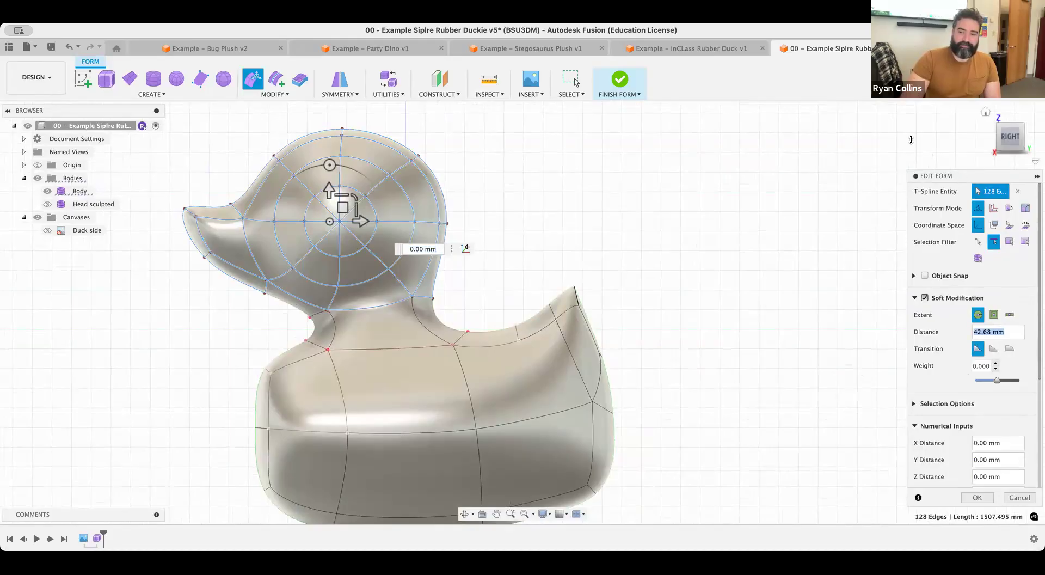
left_click_drag(961, 180, 891, 125)
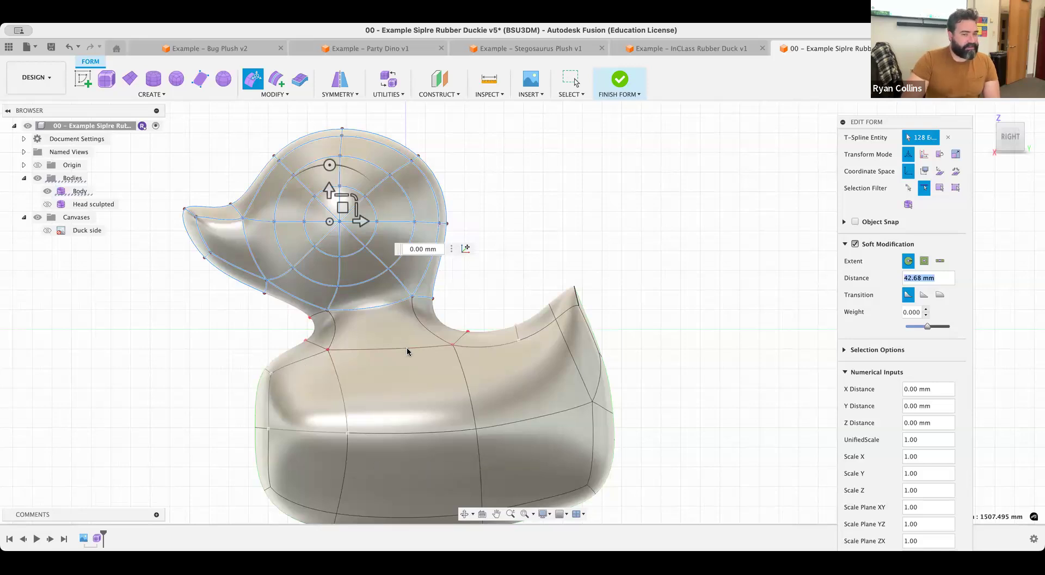
scroll(409, 349, "left", 3)
scroll(410, 349, "up", 2)
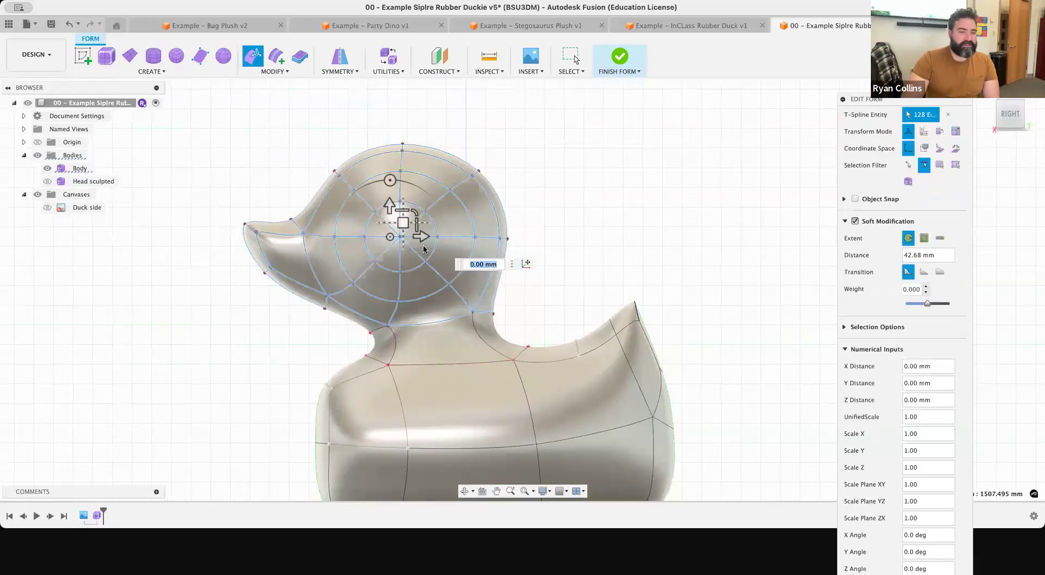
scroll(417, 254, "up", 4)
scroll(418, 253, "down", 8)
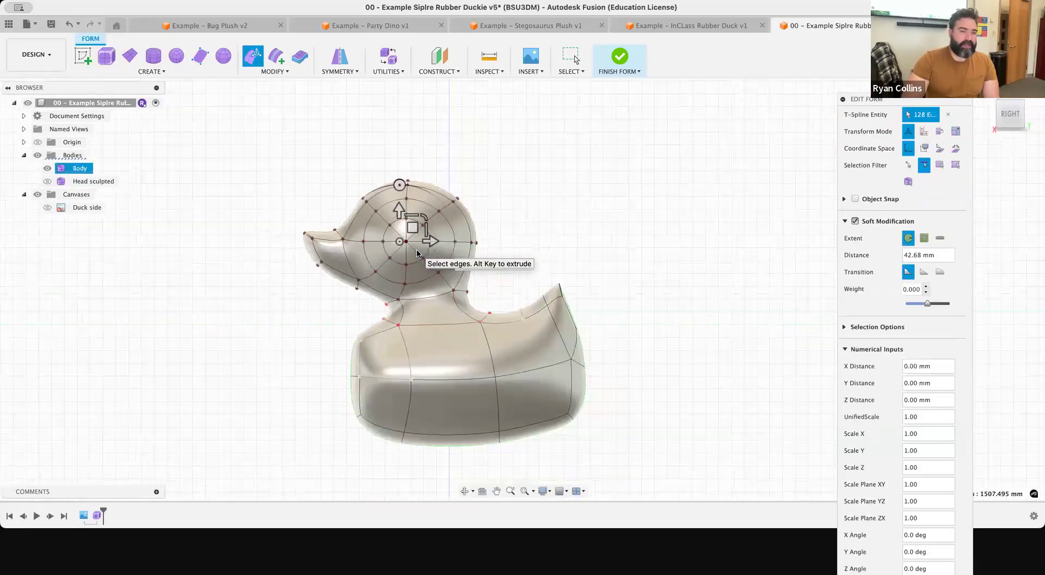
Try moving the head about -52.51 mm in Y and 56.945 mm in Z with Soft Modification, then cancel the edit
left_click(414, 230)
left_click_drag(413, 254, 292, 119)
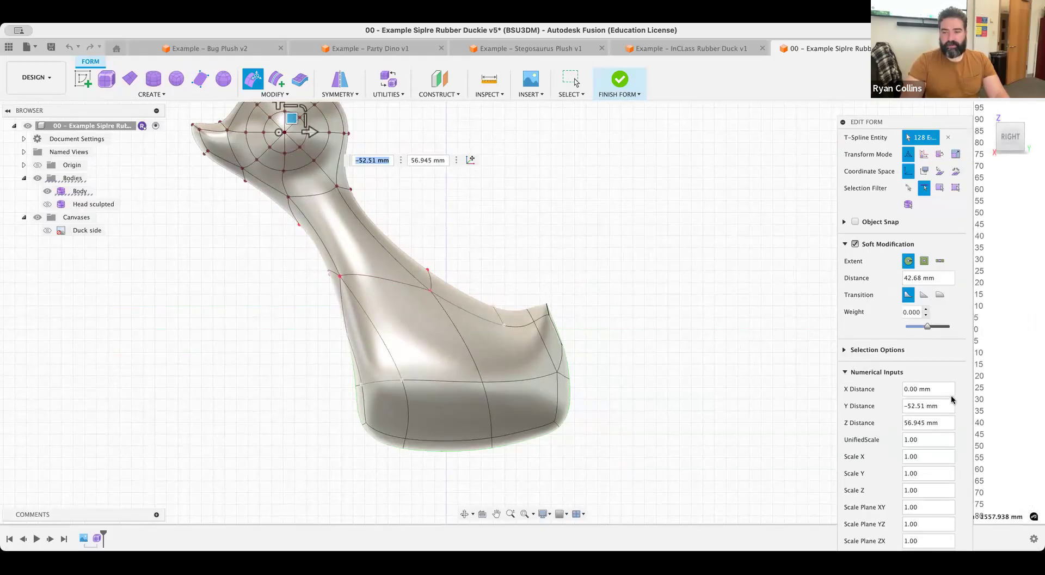
left_click(877, 373)
left_click(951, 395)
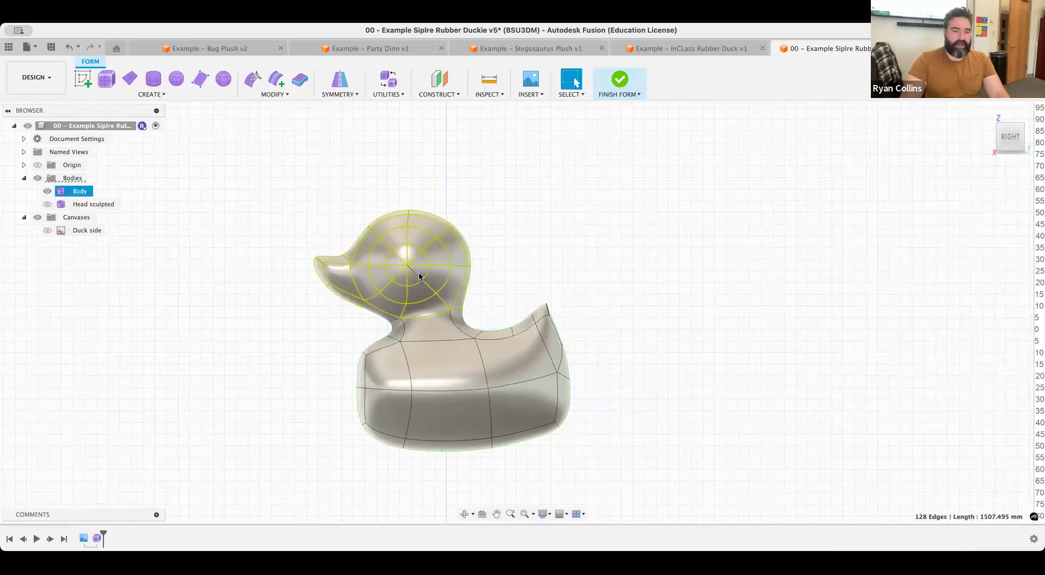
Try moving the head edges about -51.343 mm in Y and 44.809 mm in Z without Soft Modification, then undo the move
left_click(252, 78)
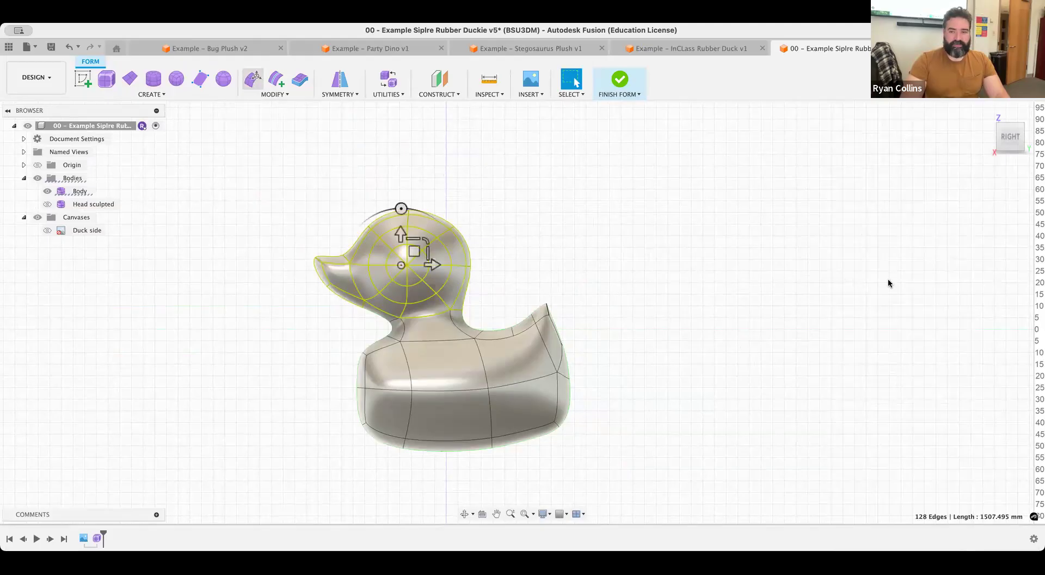
left_click_drag(421, 256, 293, 145)
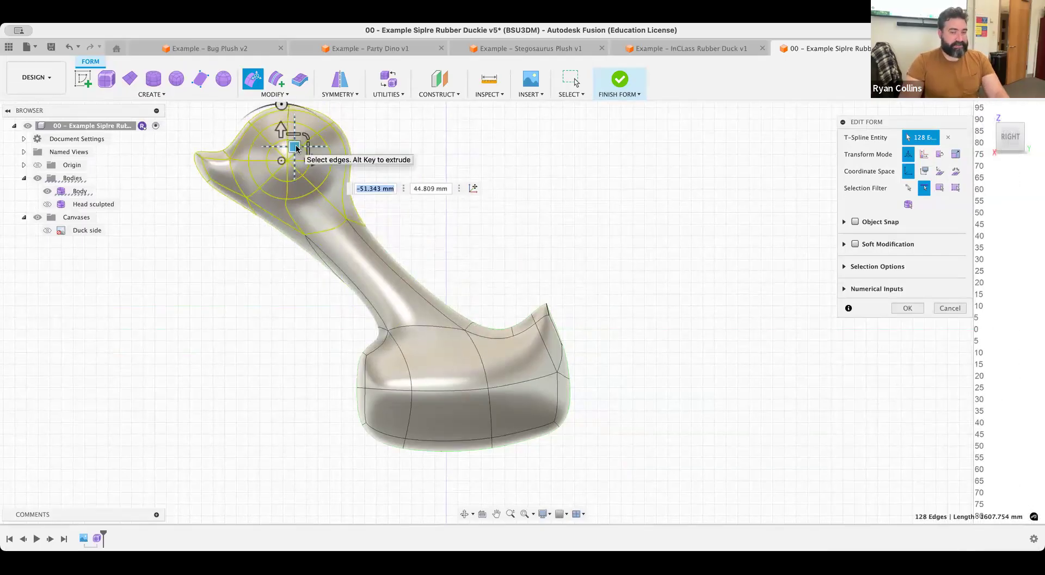
key("super+z")
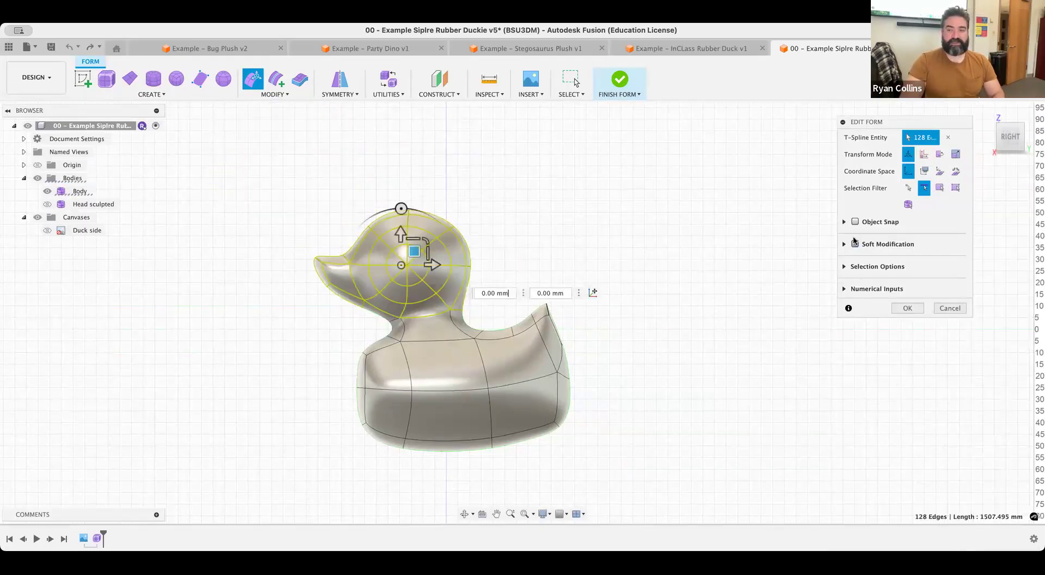
Enable Soft Modification, clear the head selection and window-select the outermost edges on one side of the head from the front
left_click(855, 244)
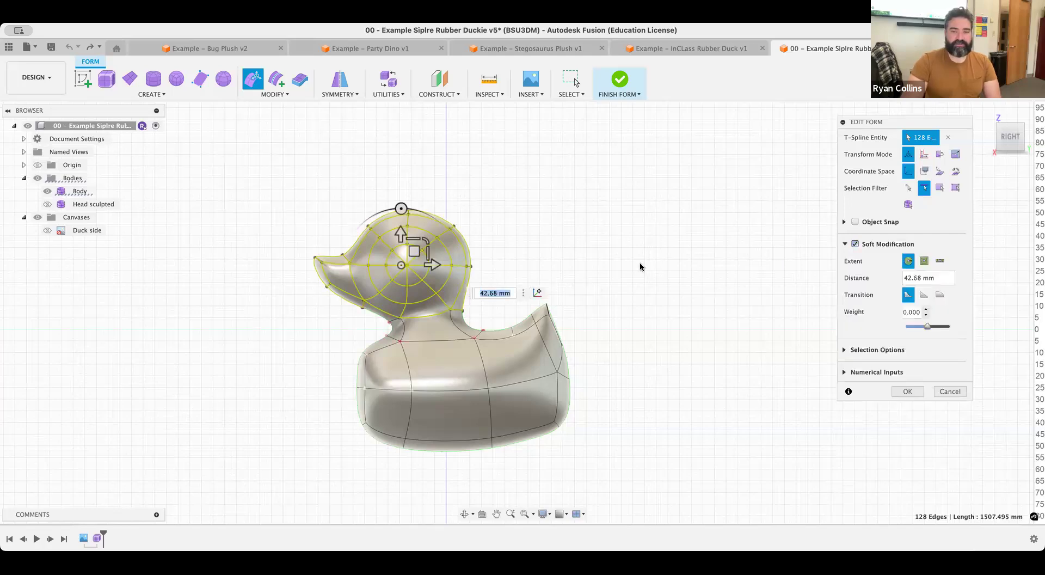
left_click(602, 297)
middle_click_drag(618, 292, 668, 300, "shift")
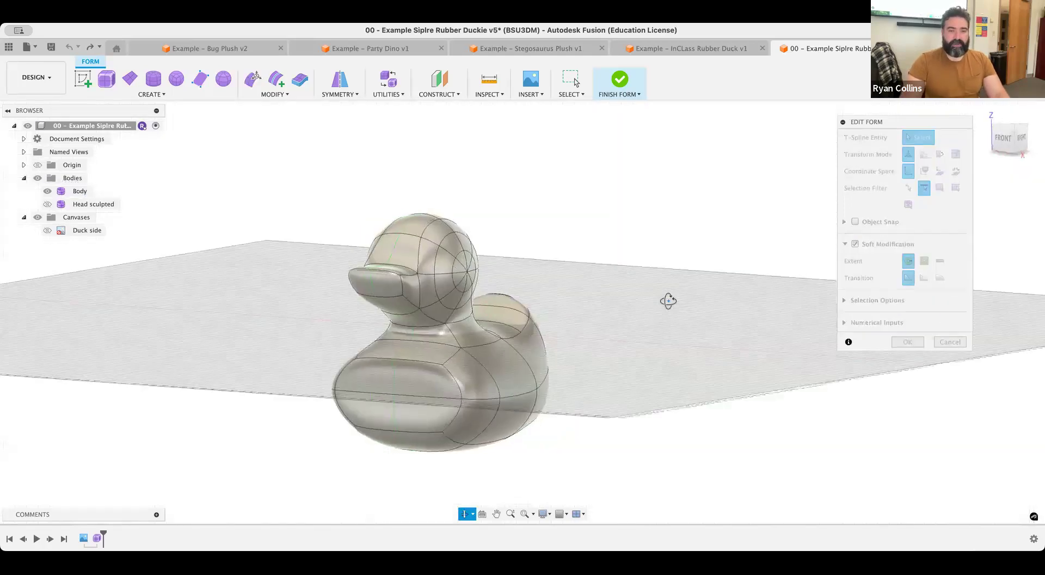
left_click(1003, 139)
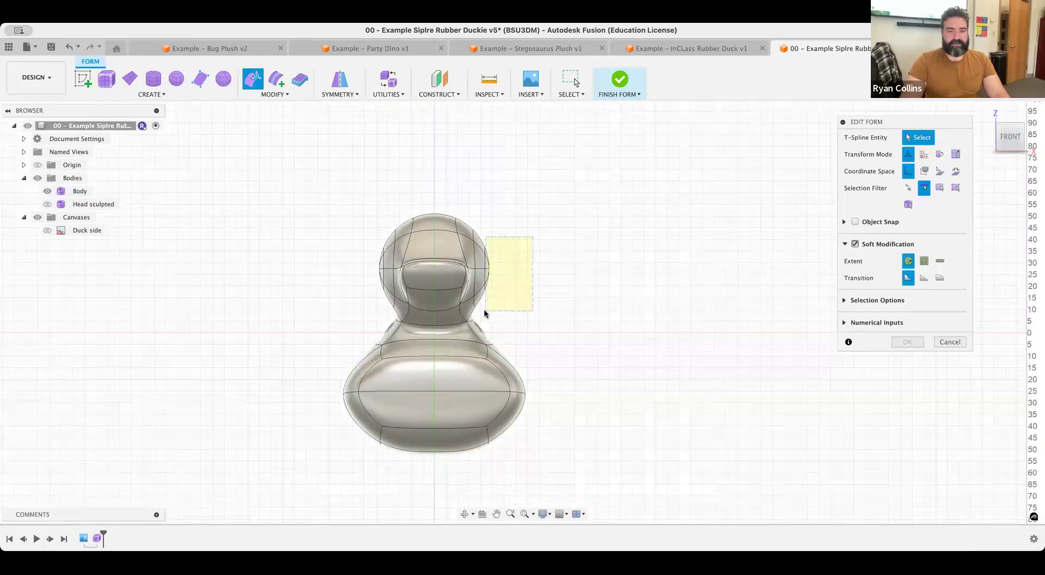
left_click_drag(358, 234, 389, 298)
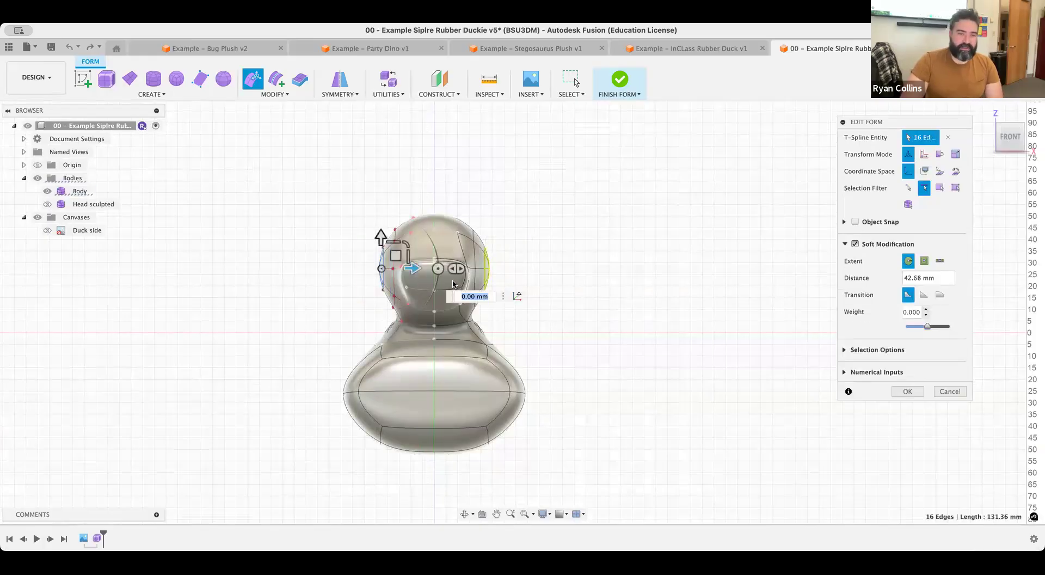
scroll(378, 235, "up", 2)
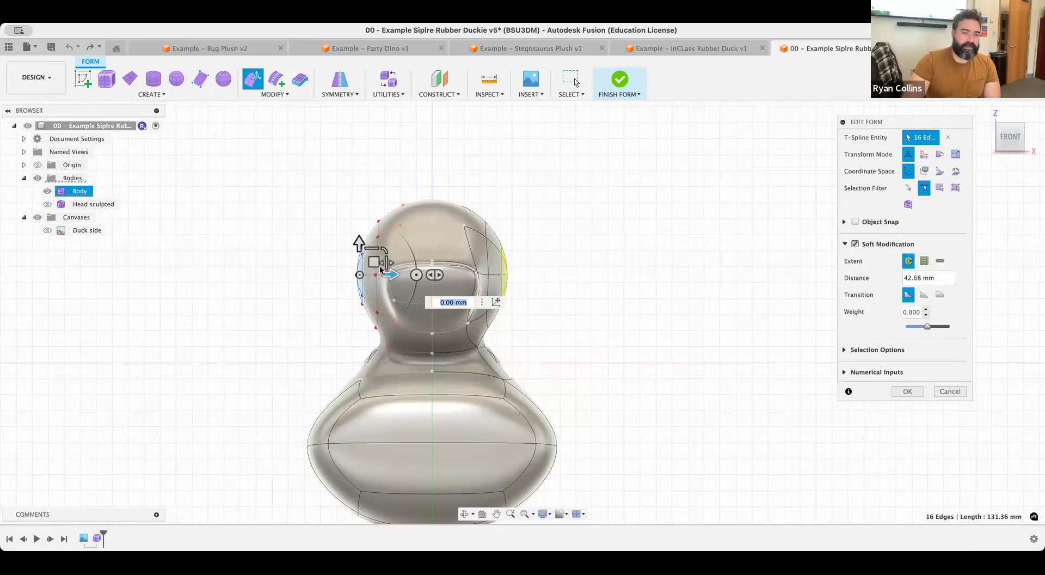
Try offsetting the head's side edges -2.00 mm while raising the soft weight to 0.561 and lowering it, then return the offset to 0.00 mm
mouse_move(385, 275)
left_mouse_down()
mouse_move(317, 274)
mouse_move(394, 272)
mouse_move(385, 273)
left_mouse_up()
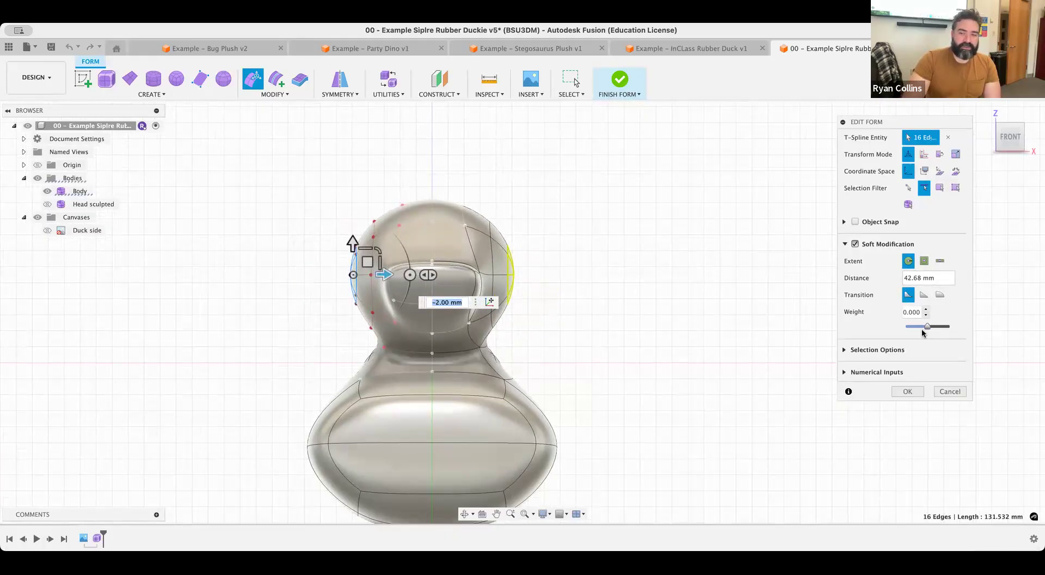
left_click_drag(926, 327, 939, 331)
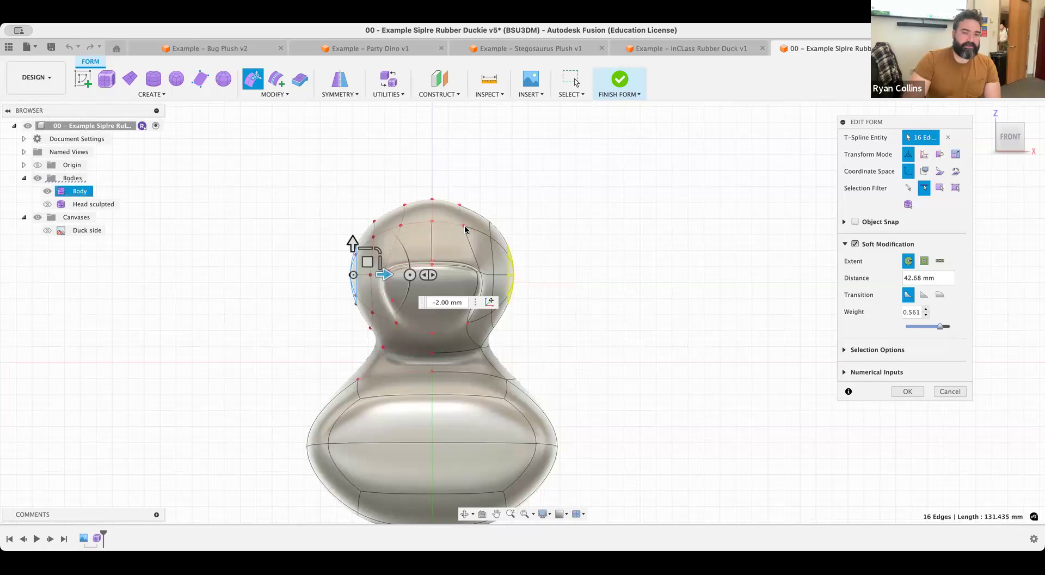
left_click_drag(938, 326, 917, 327)
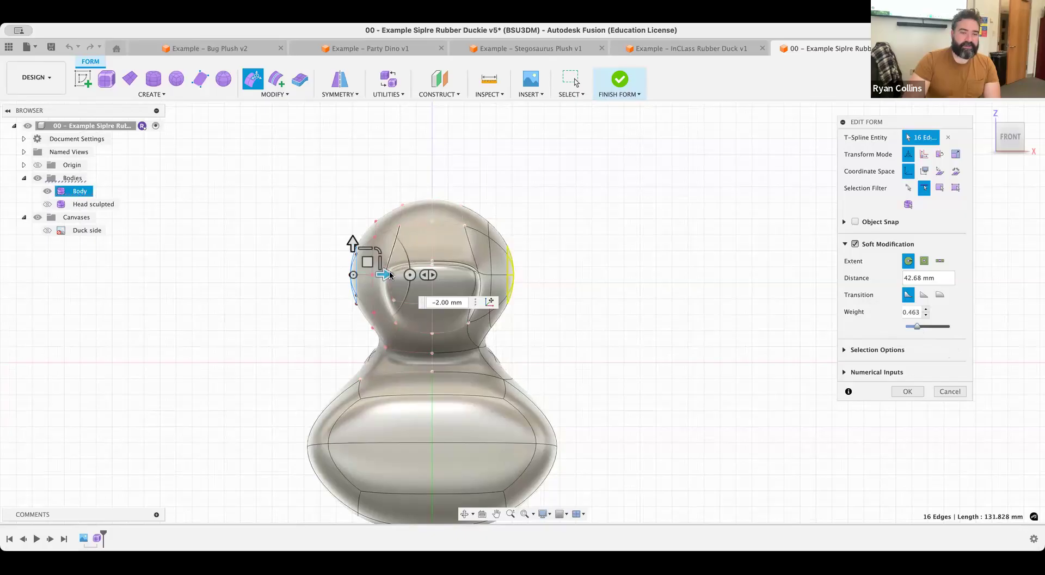
left_click_drag(396, 272, 395, 272)
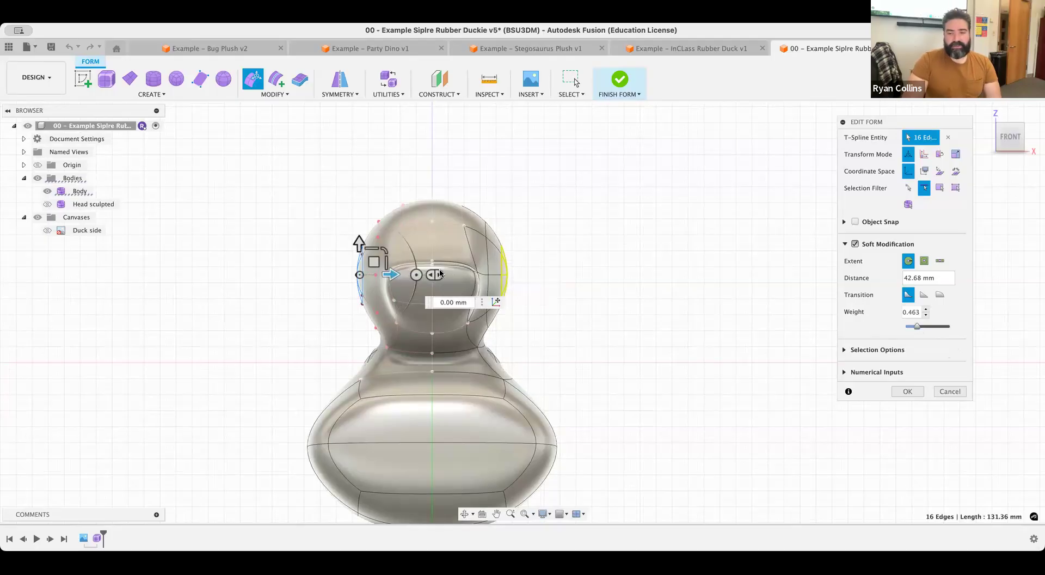
left_click(908, 391)
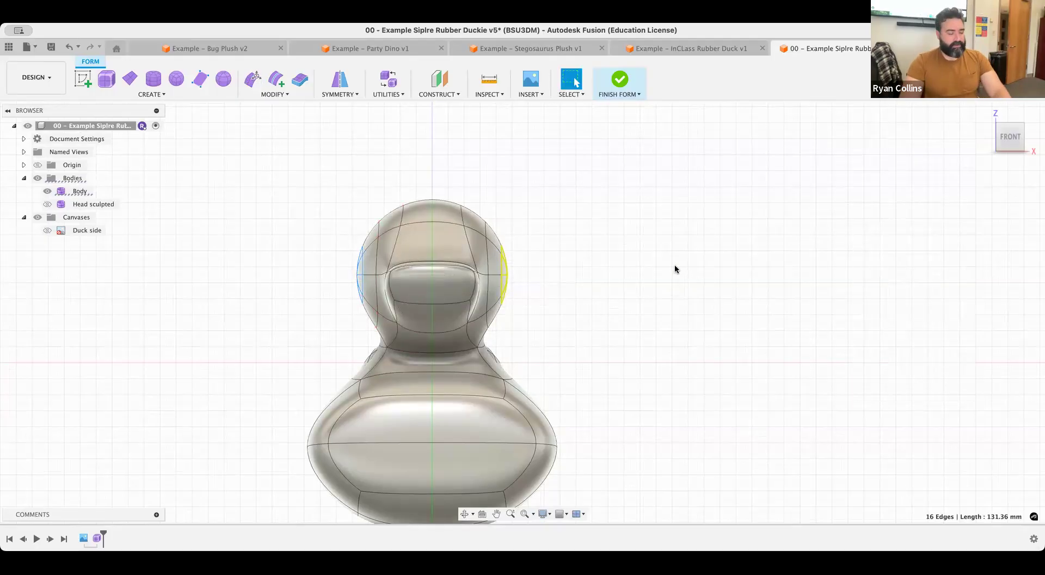
Crease the innermost circular loop of edges on the side of the head
middle_click_drag(656, 264, 582, 267, "shift")
left_click(626, 238)
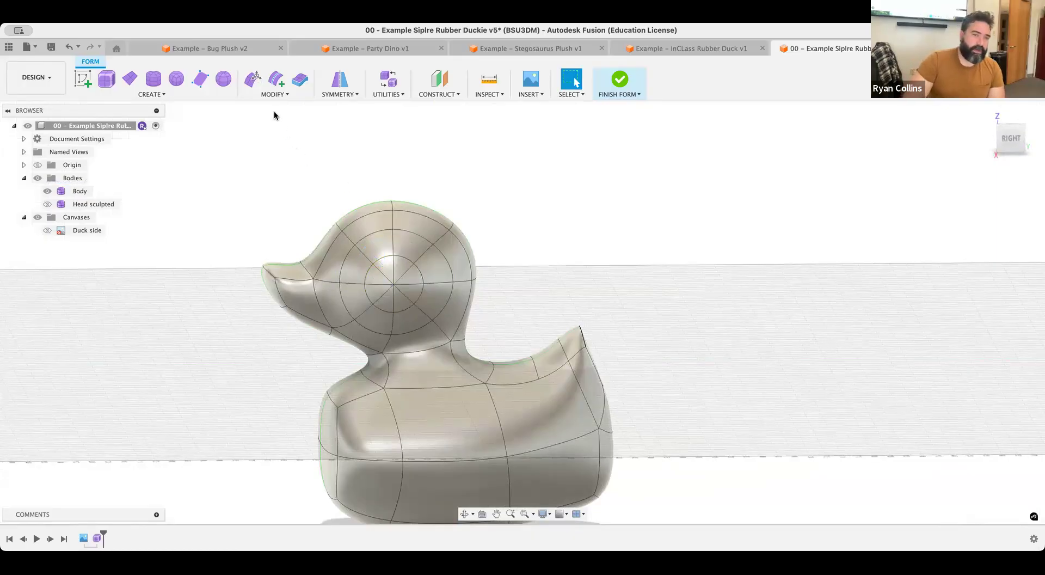
left_click(272, 95)
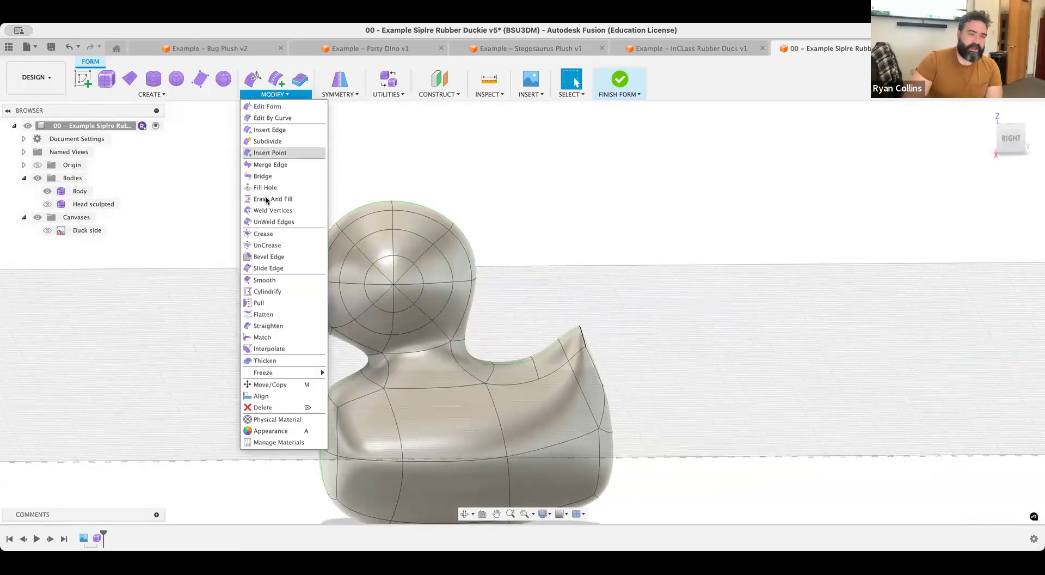
left_click(263, 233)
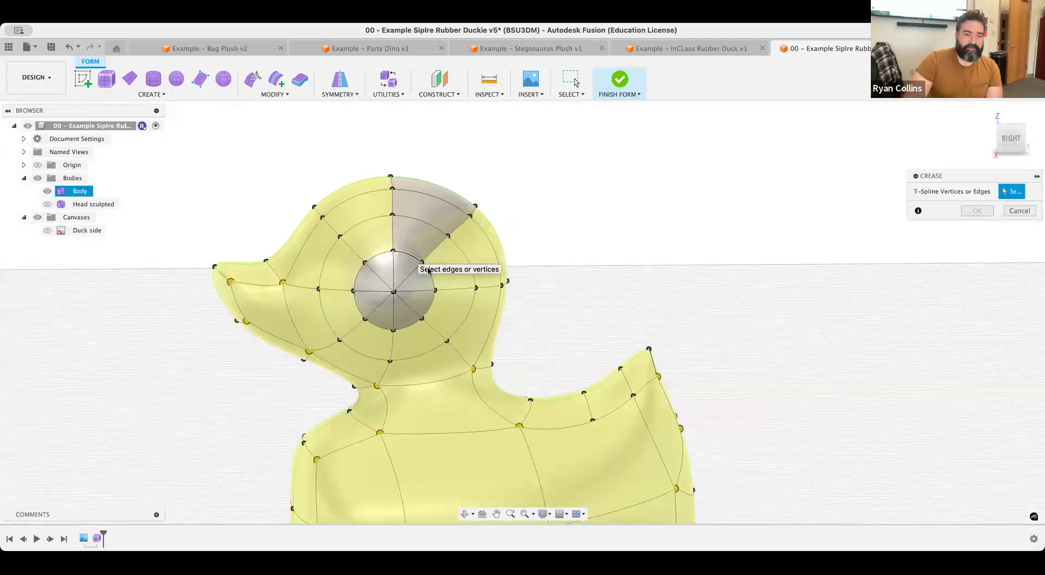
double_click(436, 295)
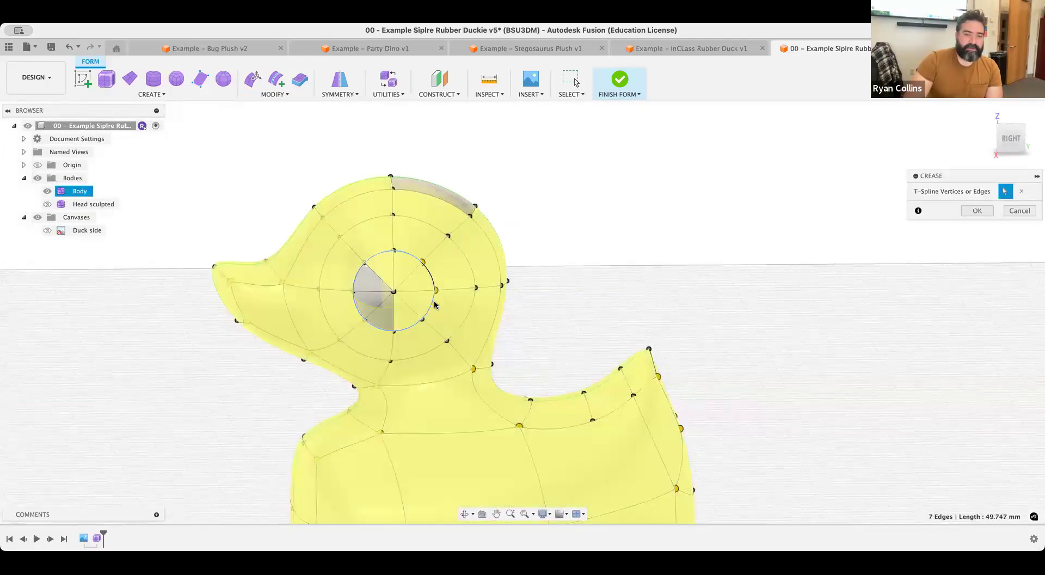
left_click(412, 326, "shift")
left_click(358, 314, "shift")
left_click(355, 300, "shift")
left_click(369, 265, "shift")
left_click(379, 257, "shift")
scroll(381, 283, "down", 2)
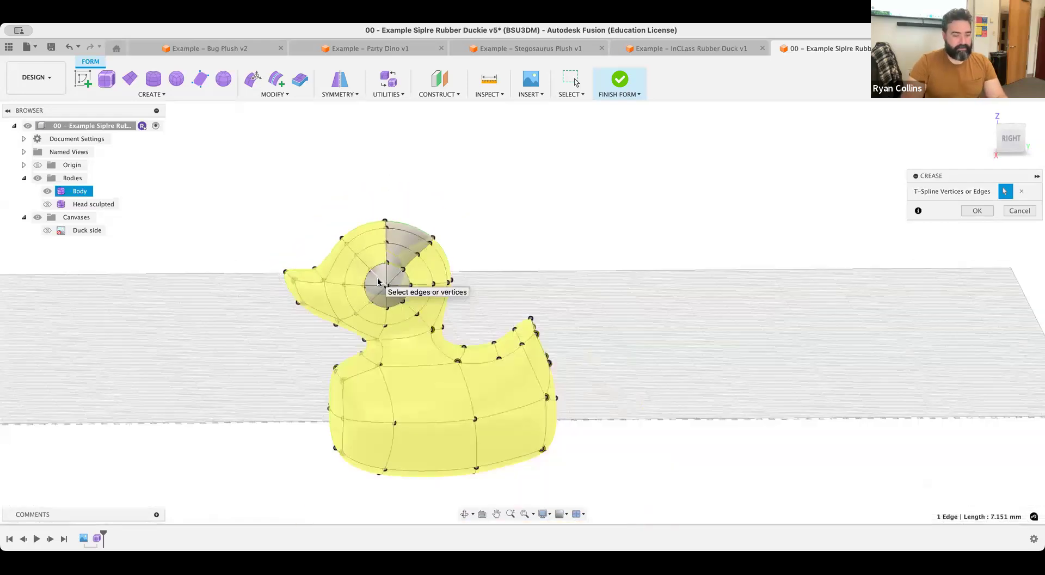
scroll(386, 286, "up", 10)
mouse_move(442, 289)
middle_mouse_down("shift")
mouse_move(462, 284)
mouse_move(441, 285)
mouse_move(452, 280)
middle_mouse_up("shift")
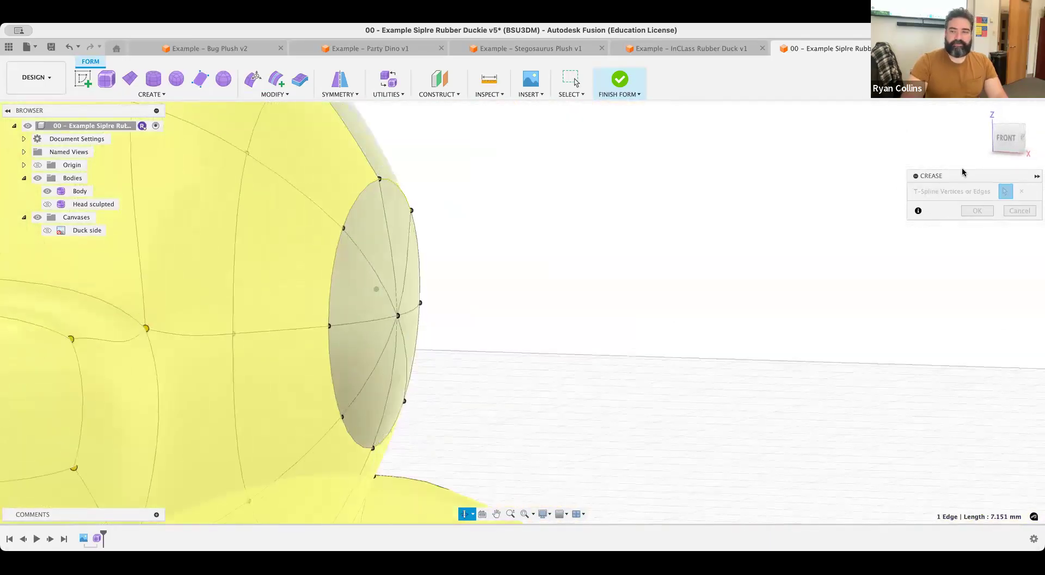
Move the eight faces inside the head's side circle 5.283 mm toward the beak and 4.484 mm up with Soft Modification enabled
left_click(253, 81)
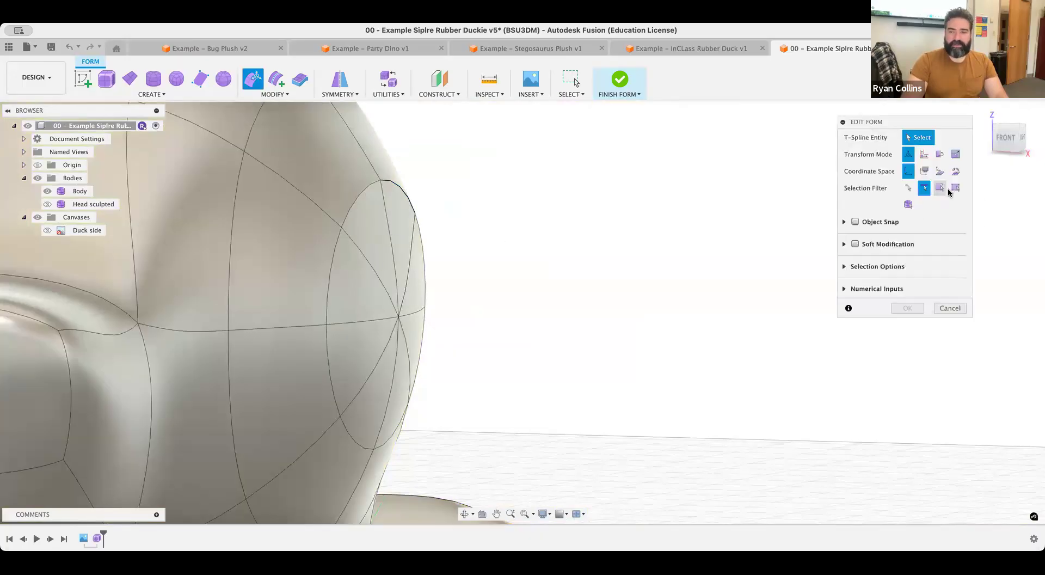
left_click(1002, 140)
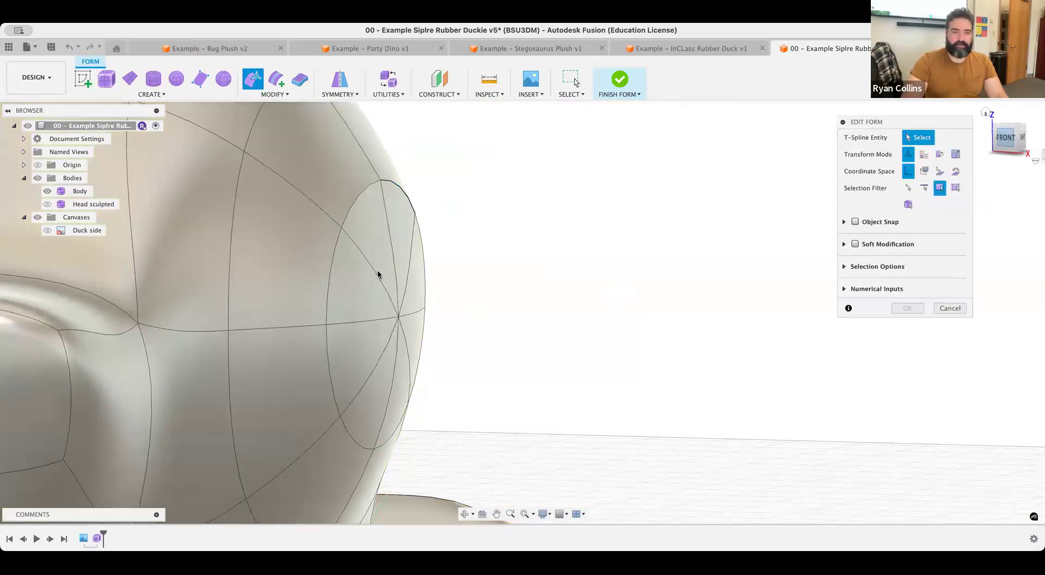
left_click_drag(646, 232, 551, 375)
middle_click_drag(758, 398, 685, 347, "shift")
left_click(1005, 138)
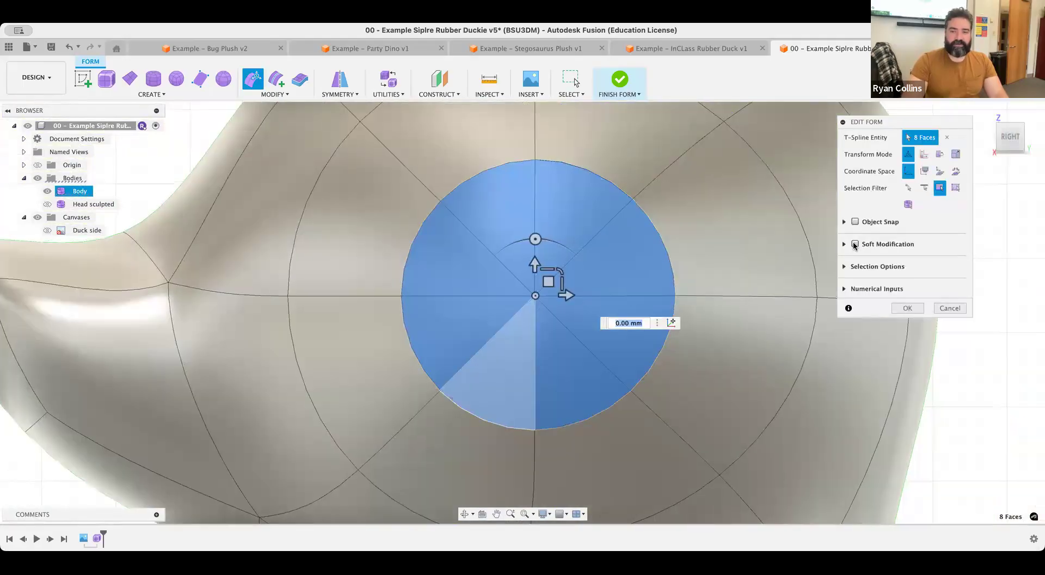
left_click(854, 244)
left_click_drag(548, 282, 485, 228)
scroll(482, 261, "down", 4)
left_click_drag(487, 222, 480, 229)
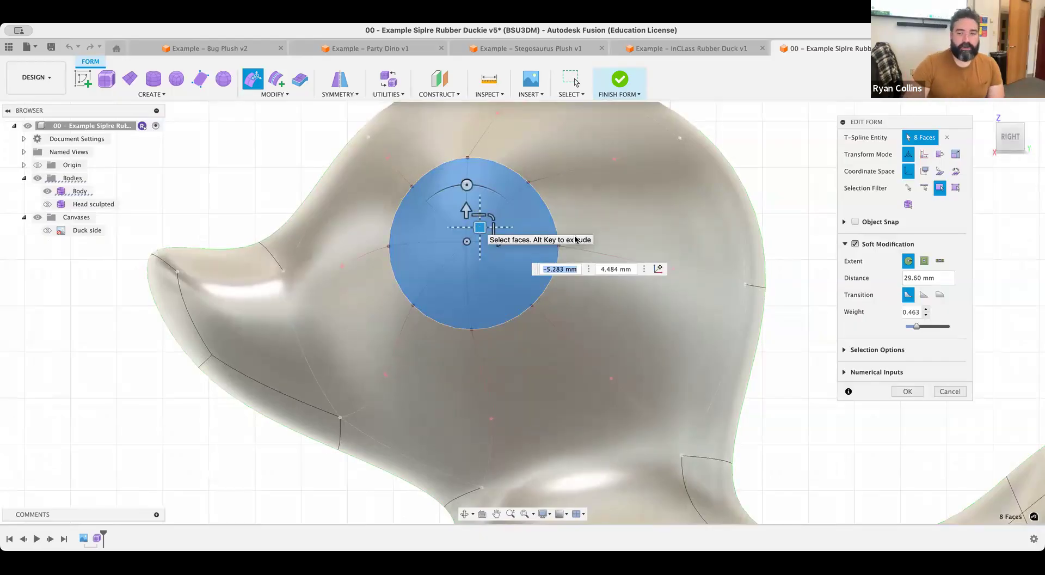
left_click(907, 392)
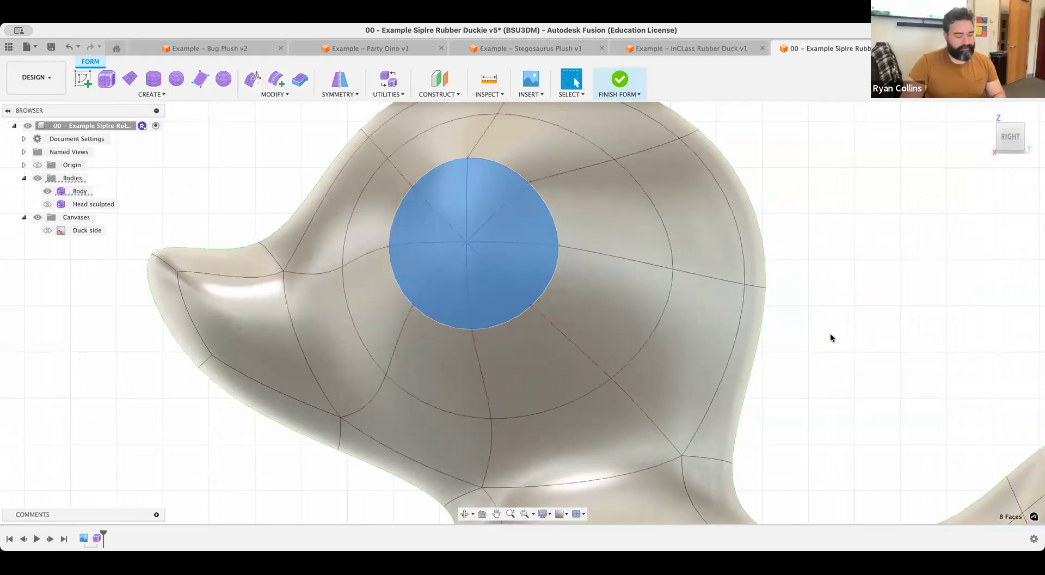
Finish the form and hide the Head sculpted body
middle_click_drag(795, 332, 815, 357, "shift")
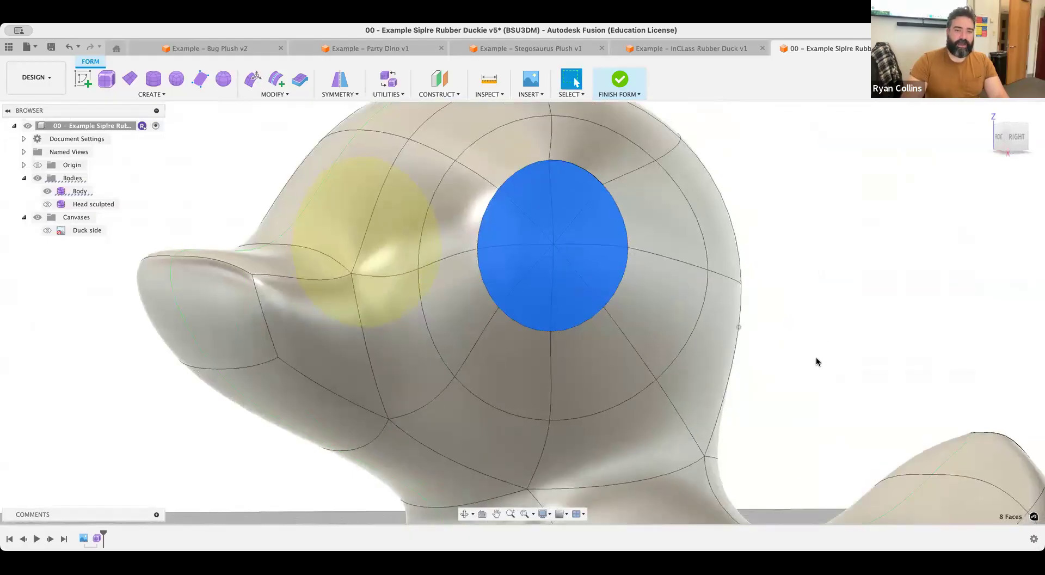
scroll(816, 358, "down", 5)
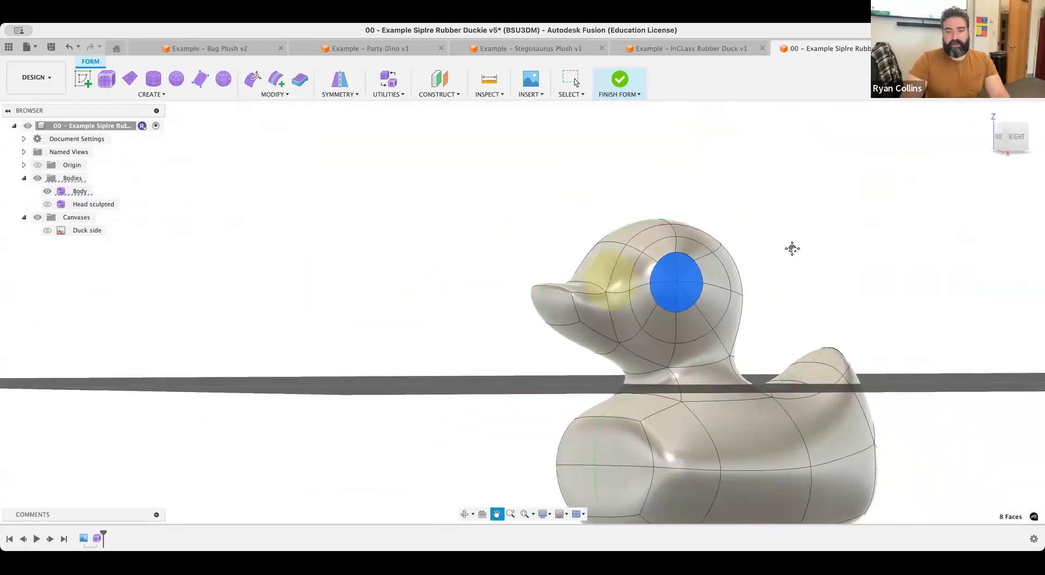
left_click(620, 84)
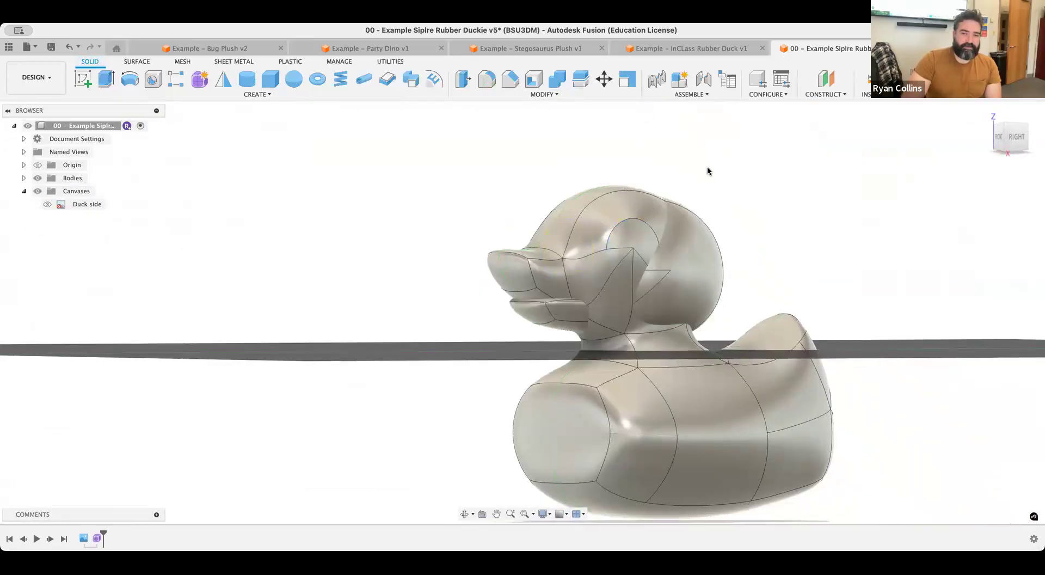
left_click(24, 178)
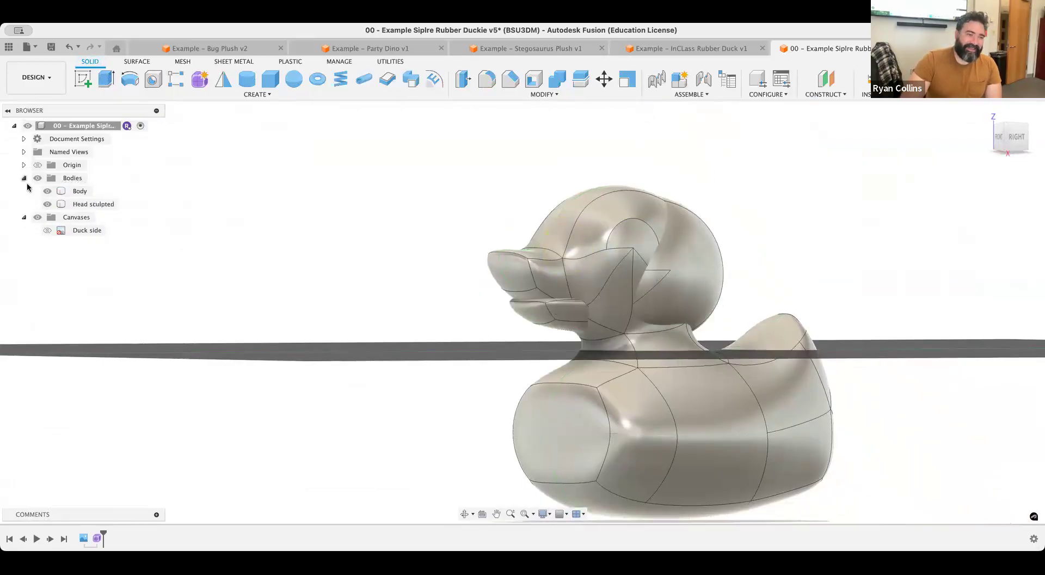
left_click(45, 204)
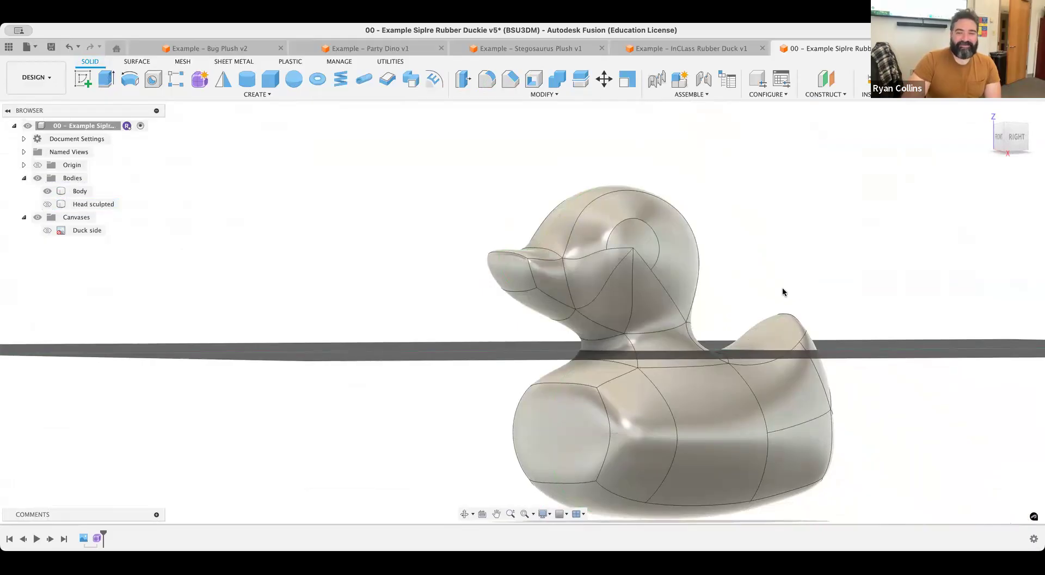
left_click(660, 261)
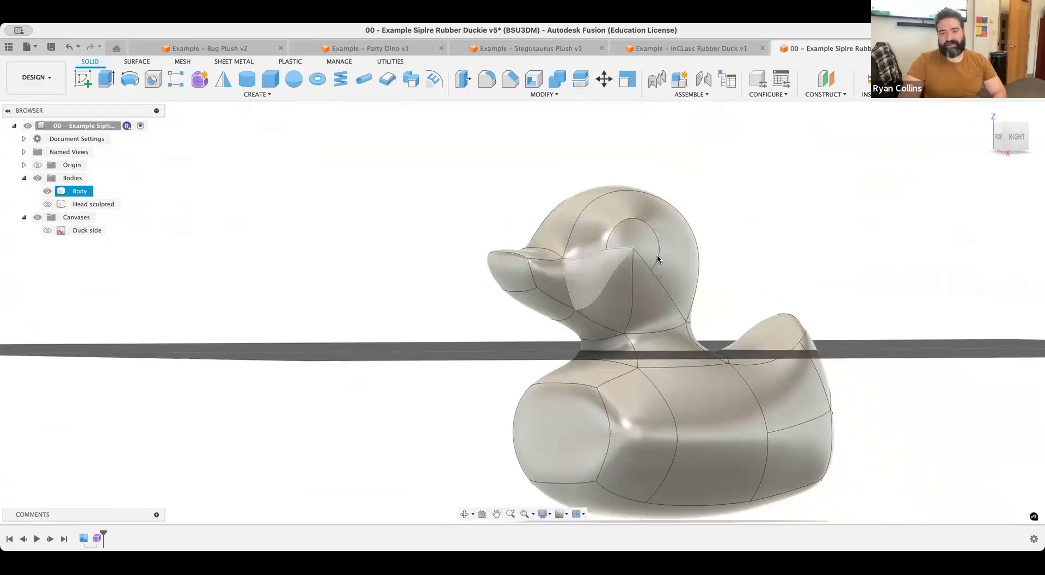
scroll(654, 297, "up", 2)
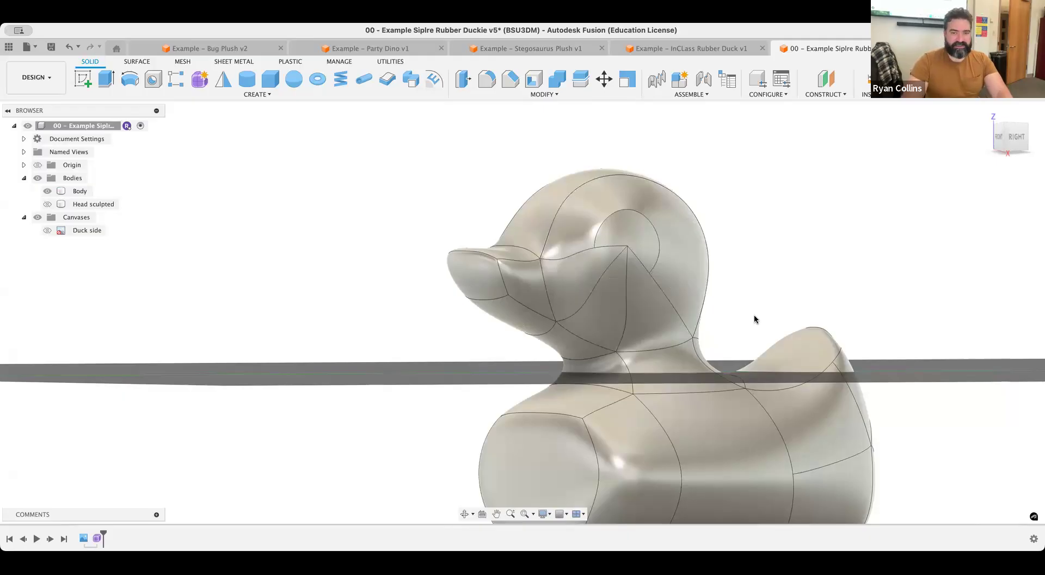
Save the design with the version description "form success"
key("super+s")
type("form success")
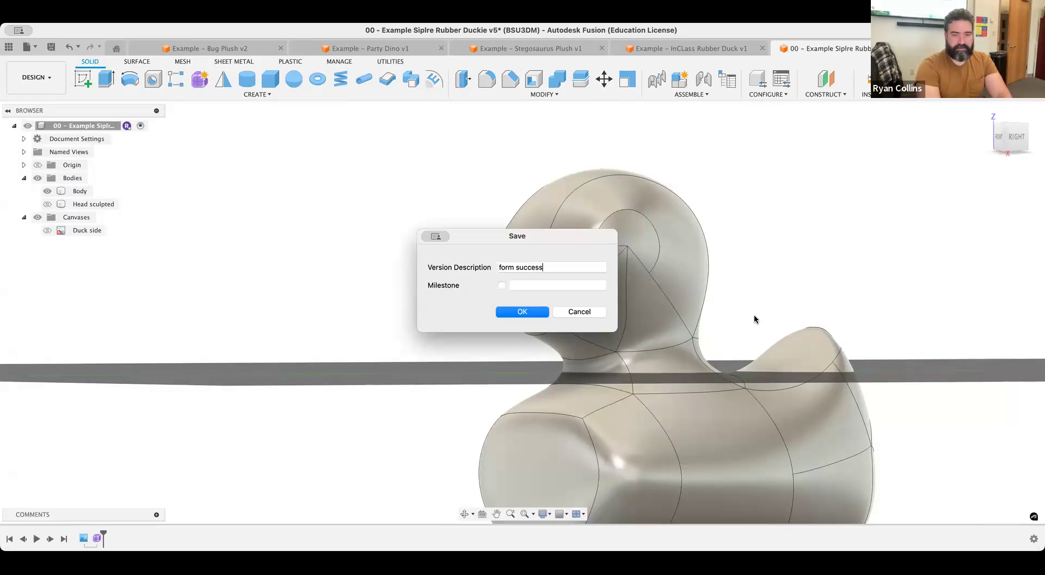
key("Return")
Open Appearance and browse the Fabric appearances in the Fusion library
middle_click_drag(824, 321, 758, 259)
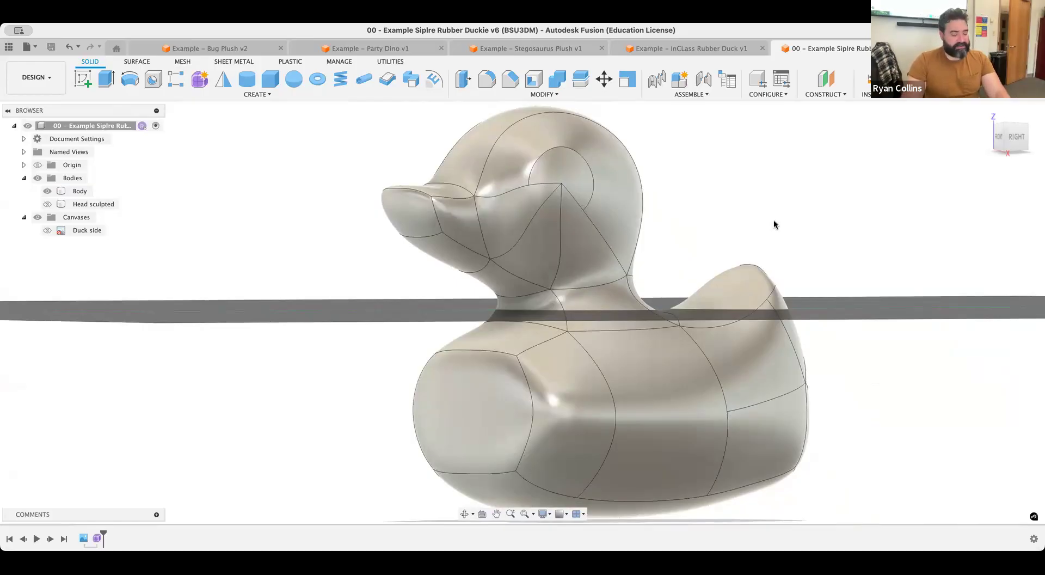
key("a")
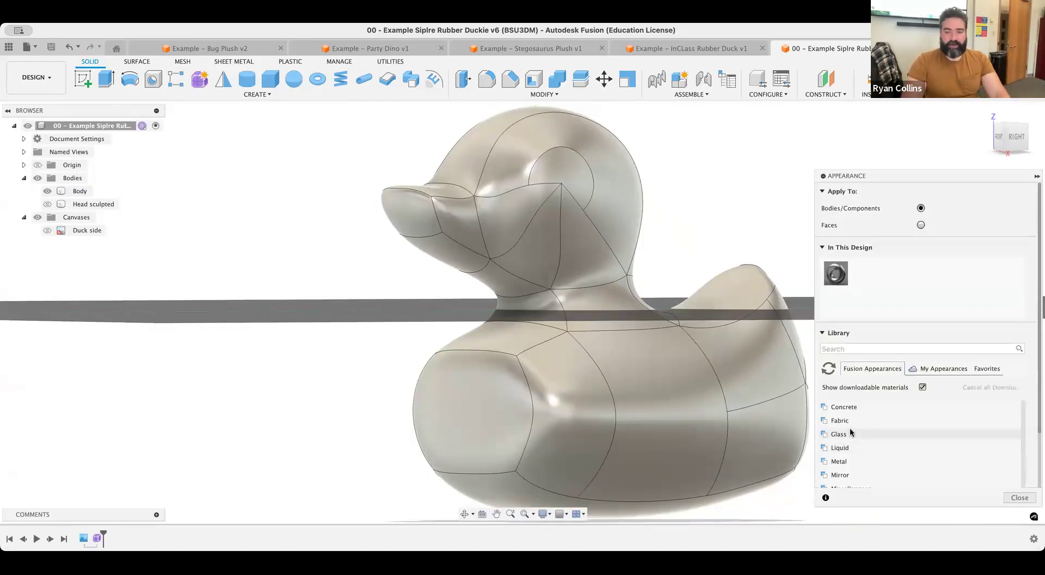
left_click(873, 422)
scroll(880, 436, "down", 2)
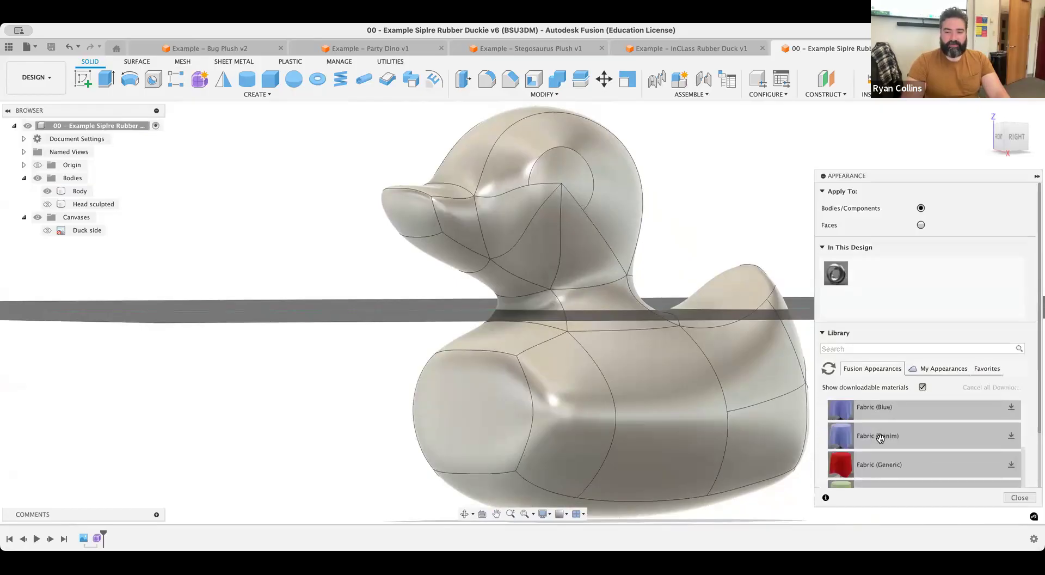
scroll(880, 436, "down", 1)
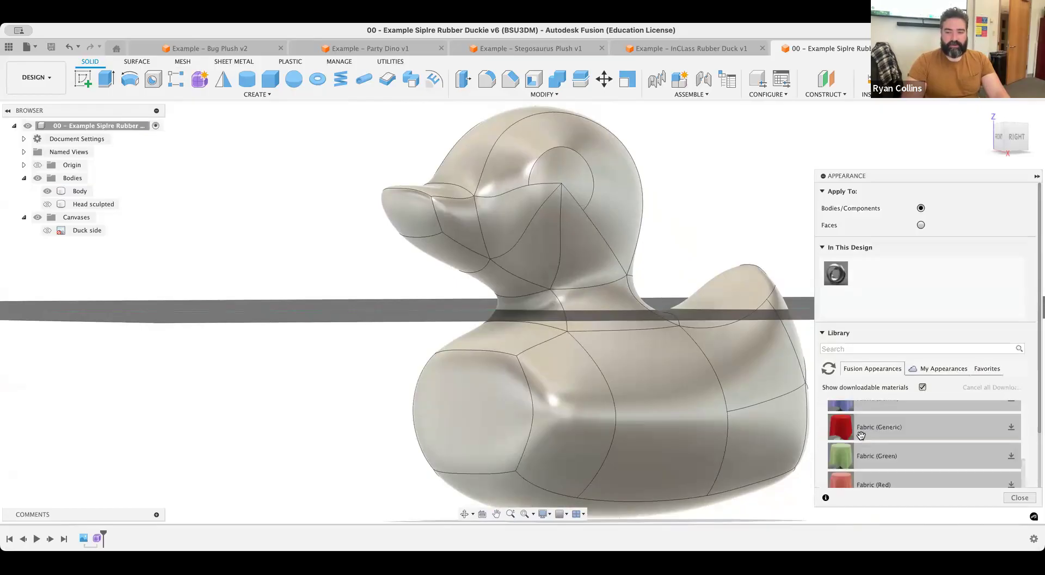
scroll(860, 434, "up", 4)
left_click(851, 423)
Download Paint - Metal Flake (Yellow) and apply it to the duck's Body
scroll(856, 426, "down", 2)
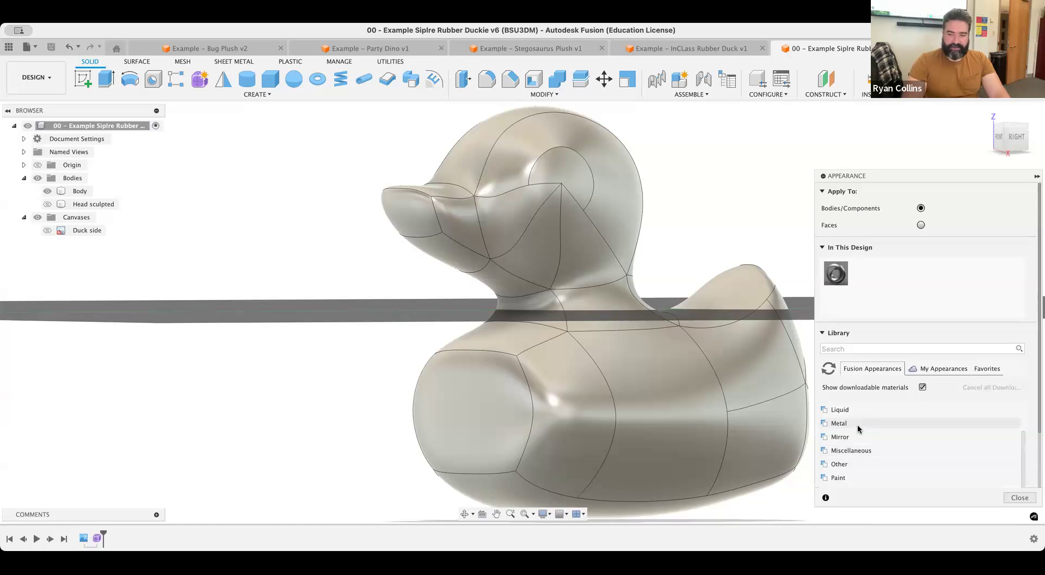
scroll(859, 430, "down", 2)
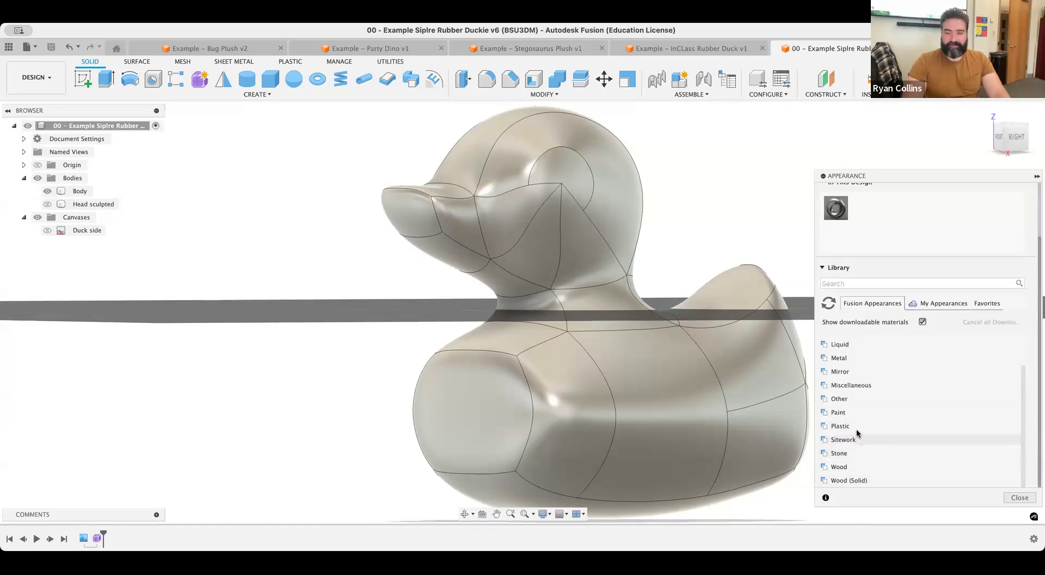
left_click(865, 412)
scroll(870, 409, "down", 2)
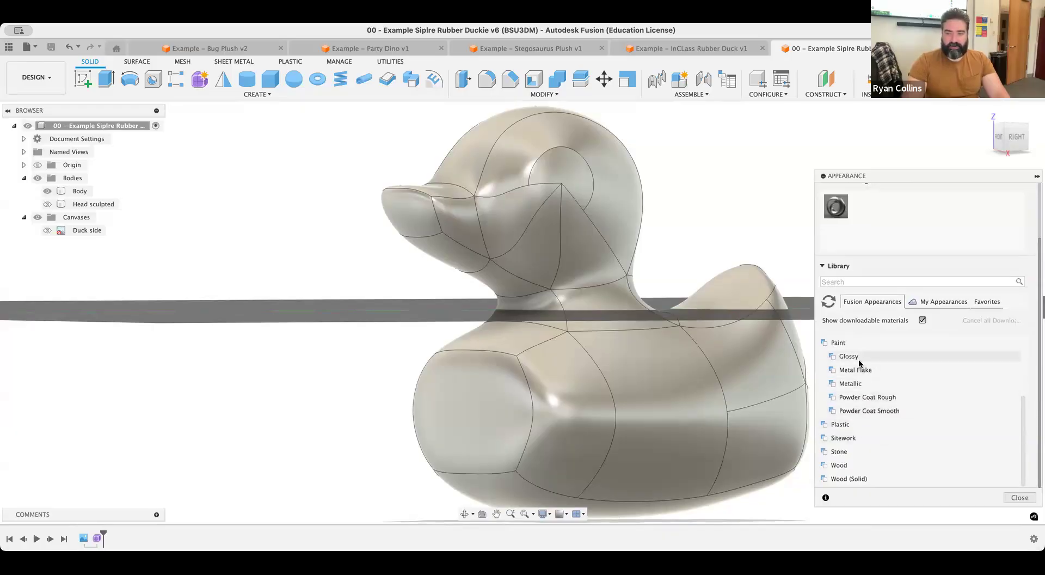
left_click(865, 372)
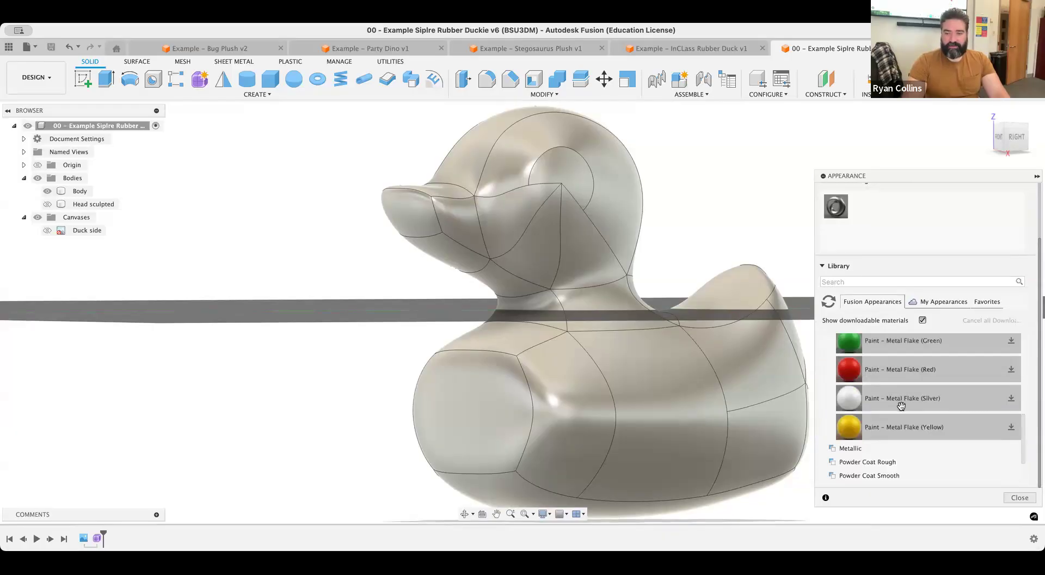
left_click(1011, 426)
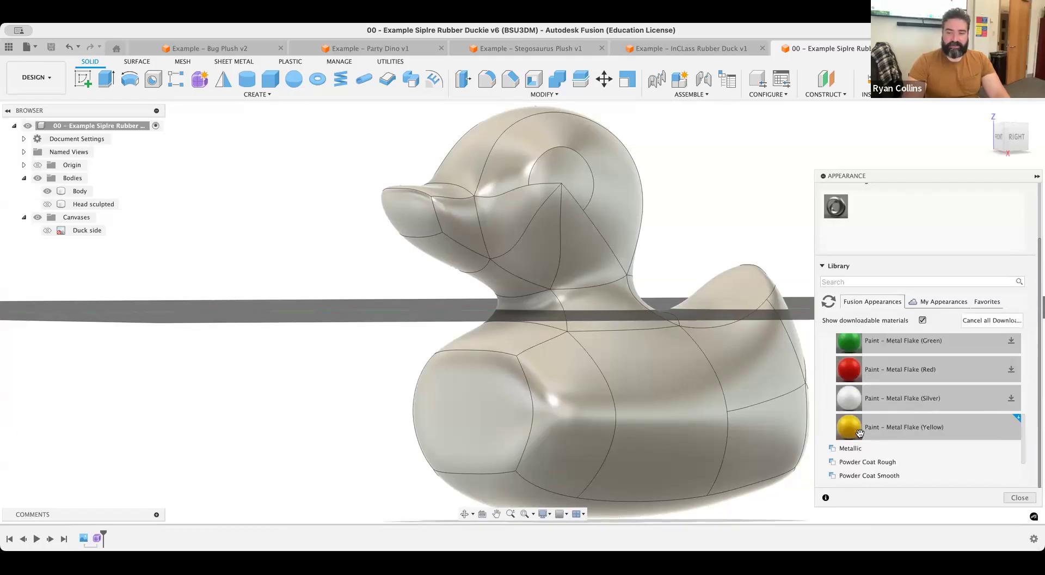
left_click(630, 361)
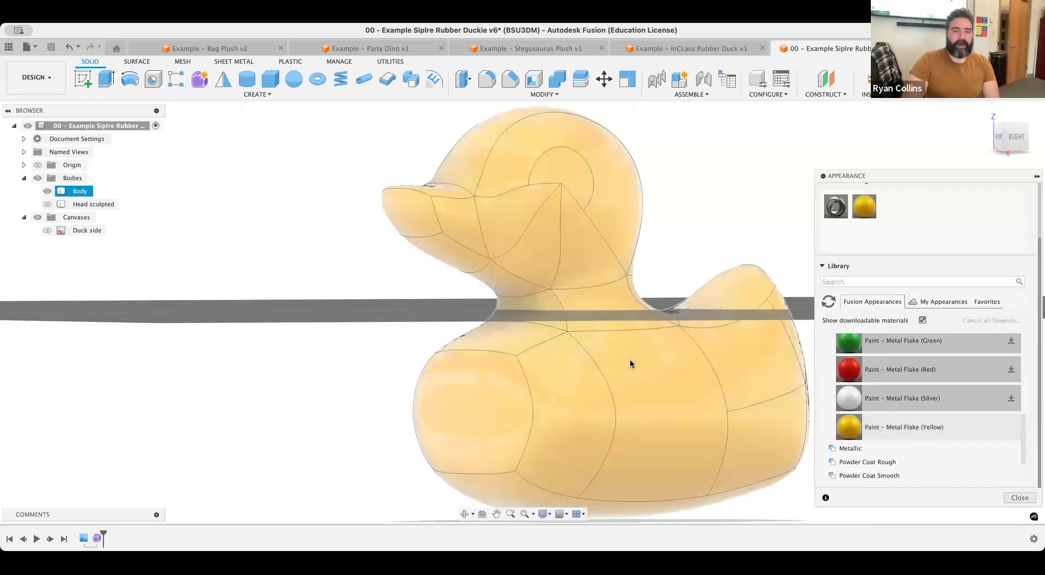
left_click(430, 221)
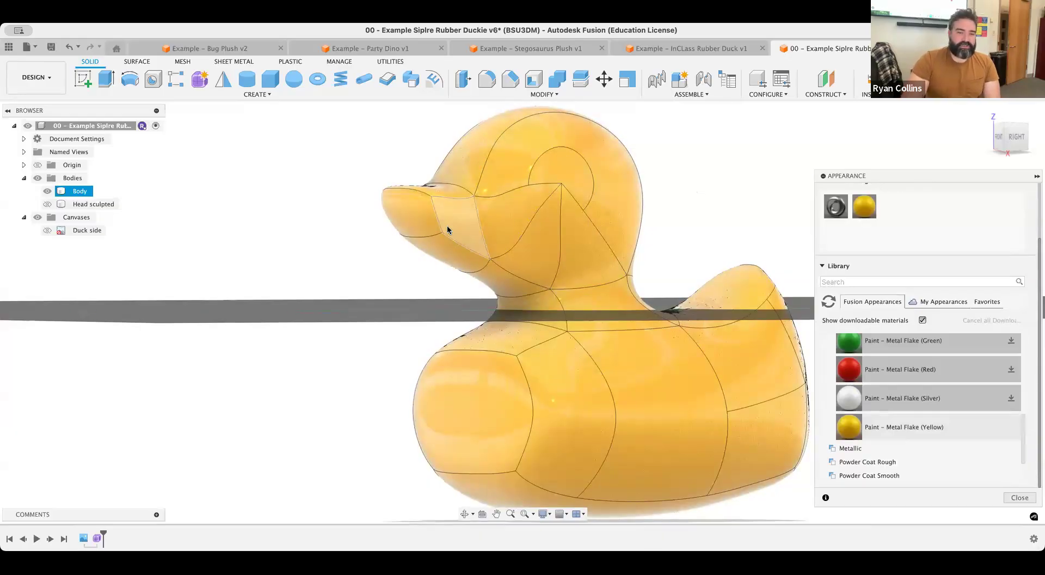
left_click(360, 216)
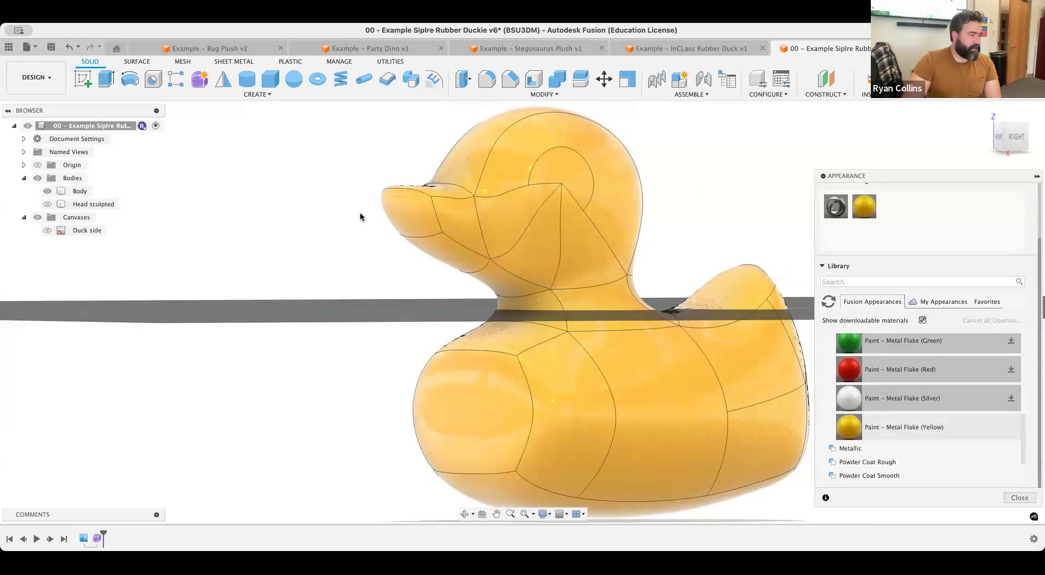
left_click(438, 205)
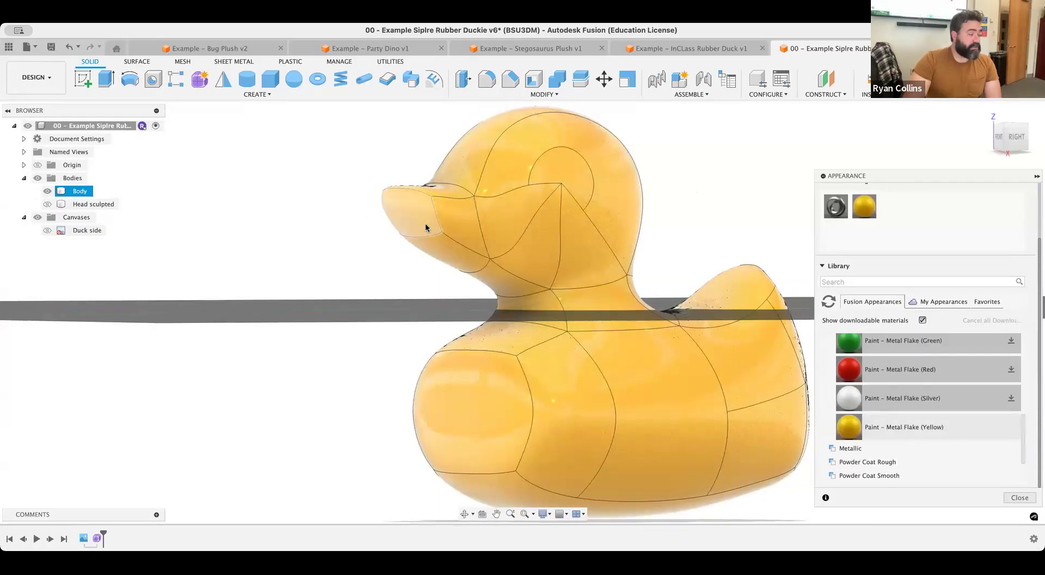
Clear the selection and download the Paint - Metal Flake (Red) and Paint - Metal Flake (Silver) appearances
left_click(673, 230)
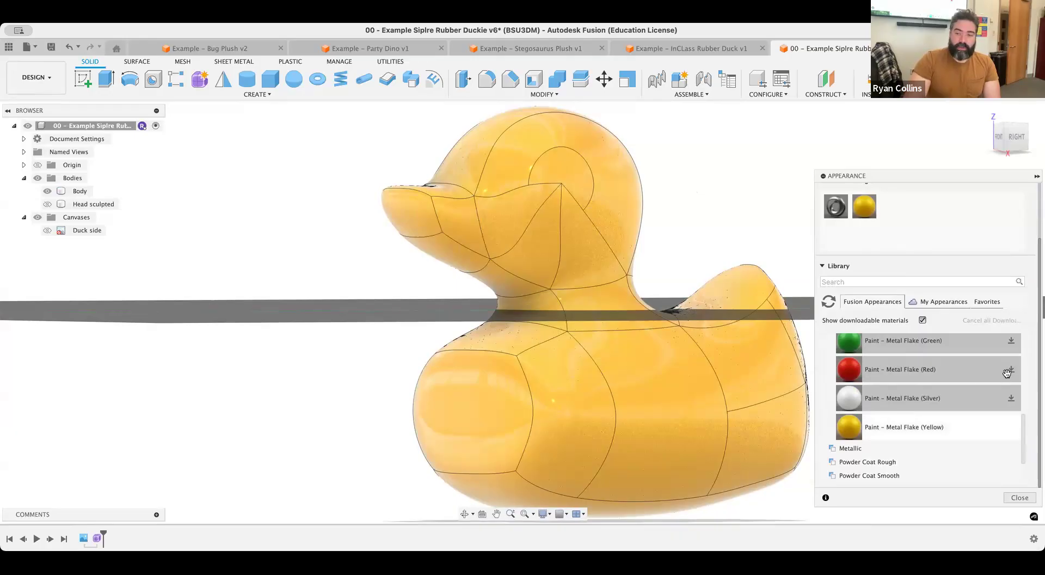
left_click(1011, 367)
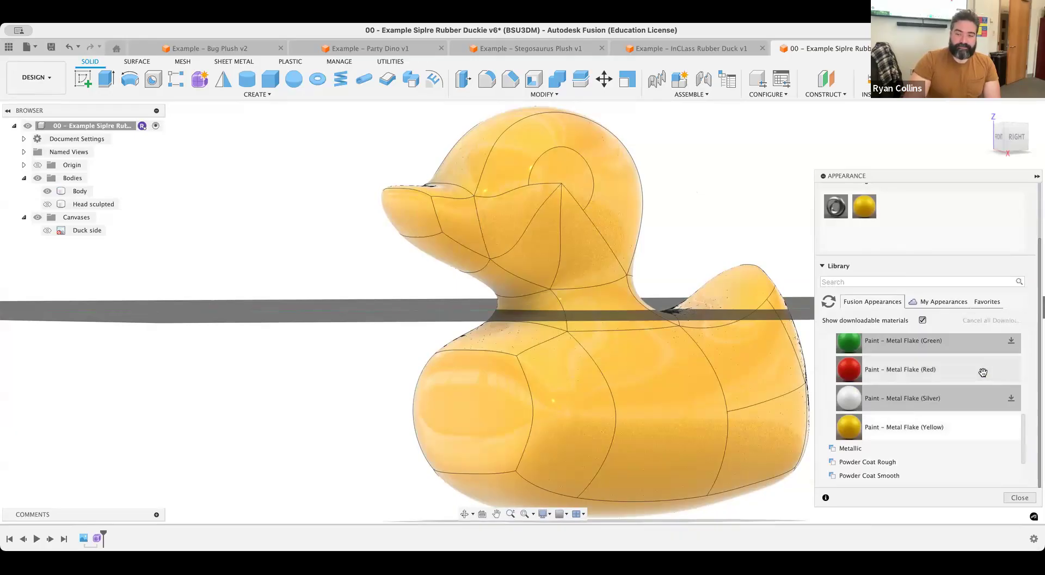
left_click(1010, 397)
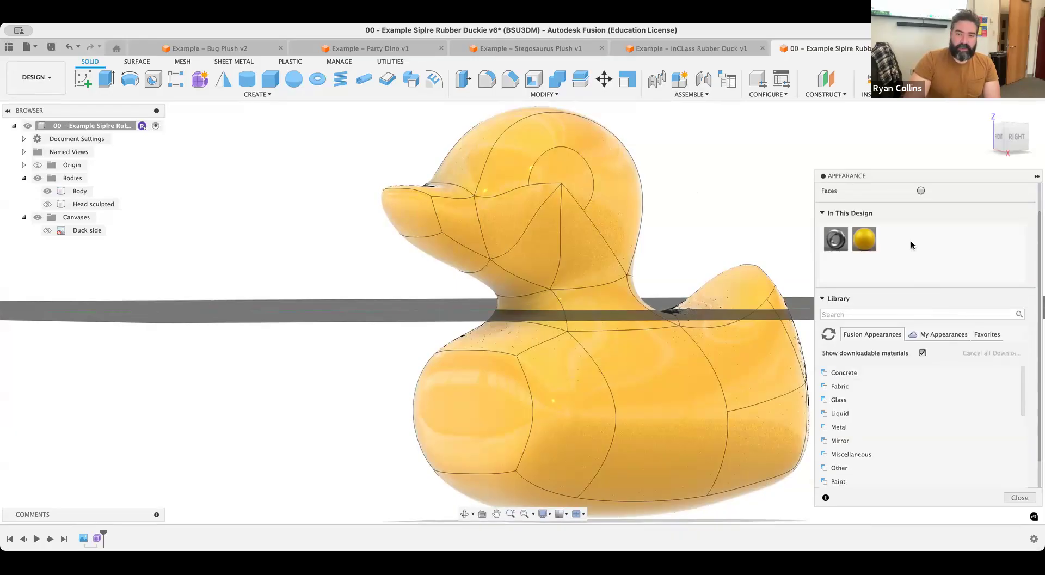
scroll(942, 240, "up", 2)
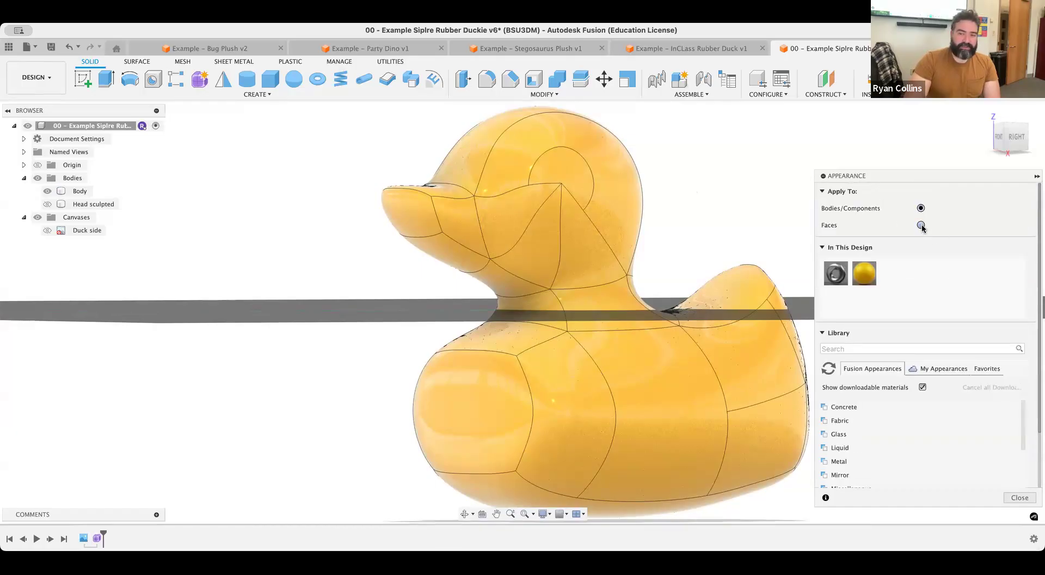
left_click(446, 215)
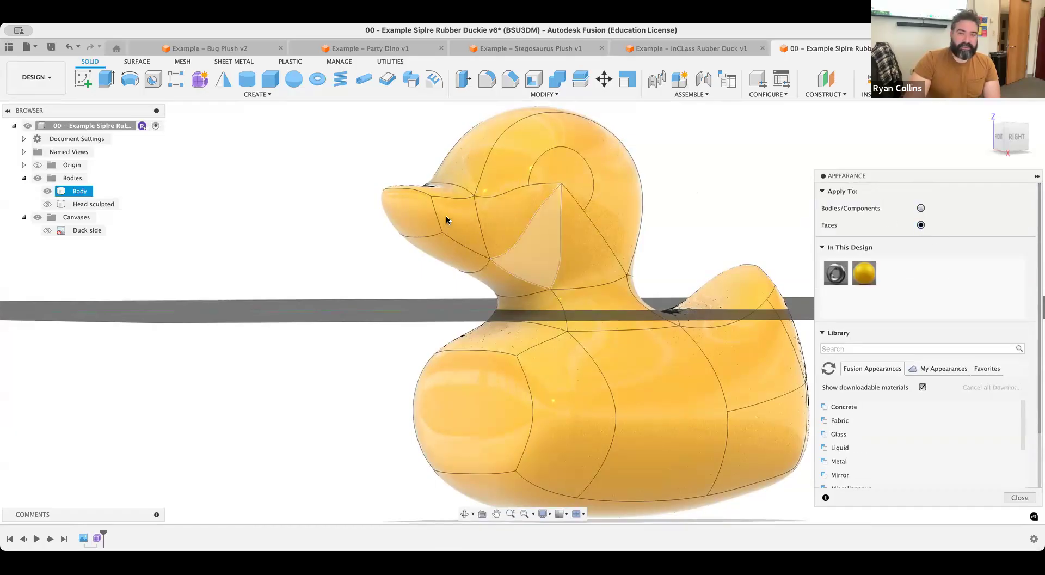
left_click(429, 213, "shift")
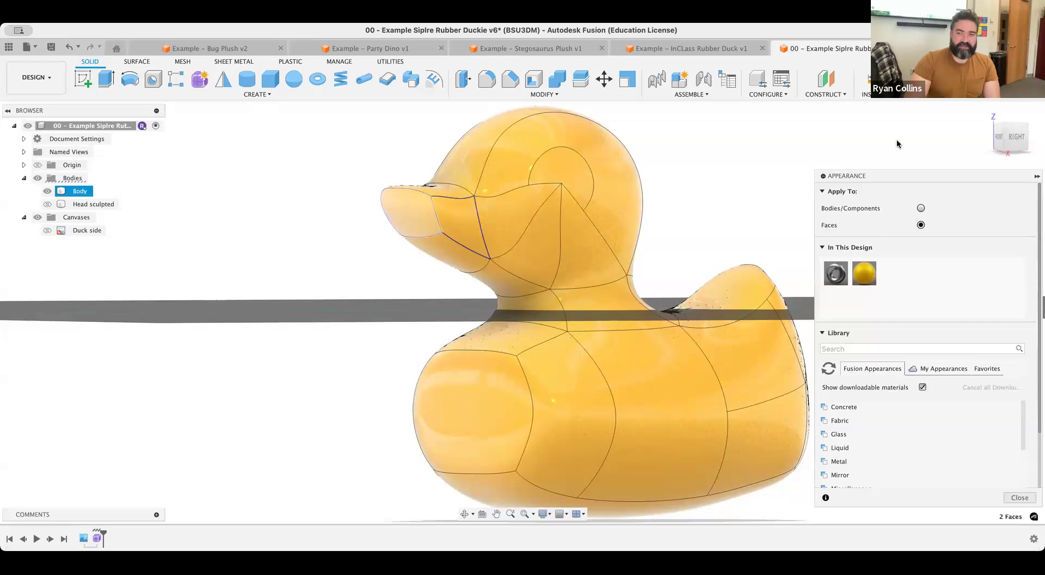
left_click(1016, 137)
left_click_drag(317, 164, 409, 288)
left_click_drag(405, 152, 353, 303)
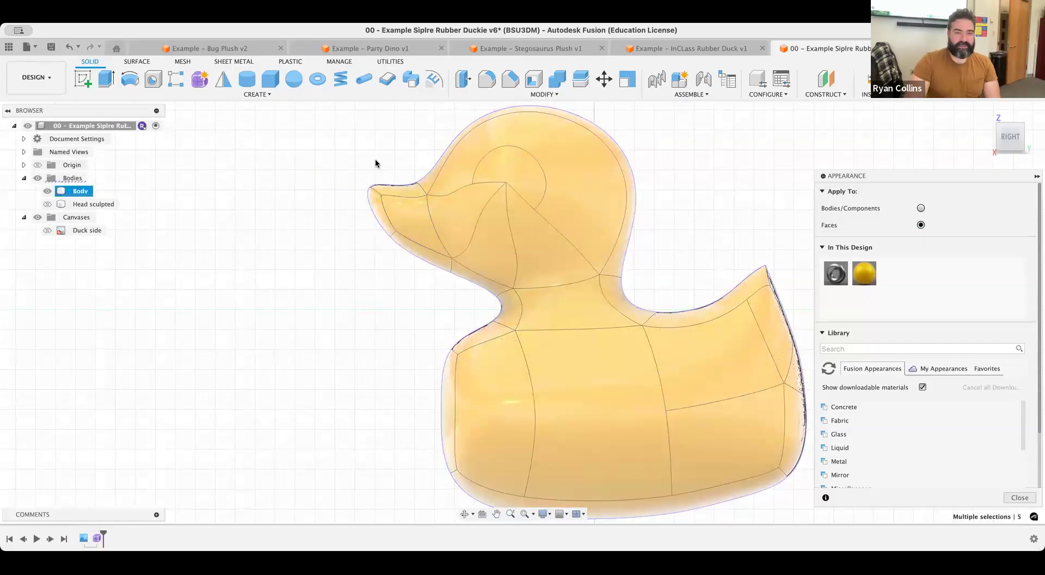
key("Escape")
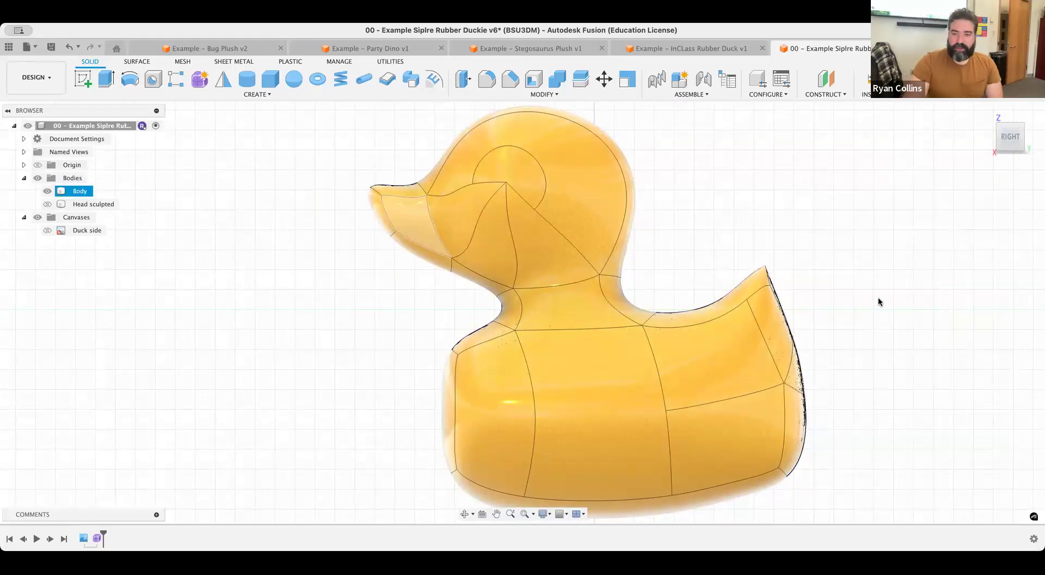
Try to apply Paint - Metal Flake (Red) to only the faces that form the duck's beak
key("a")
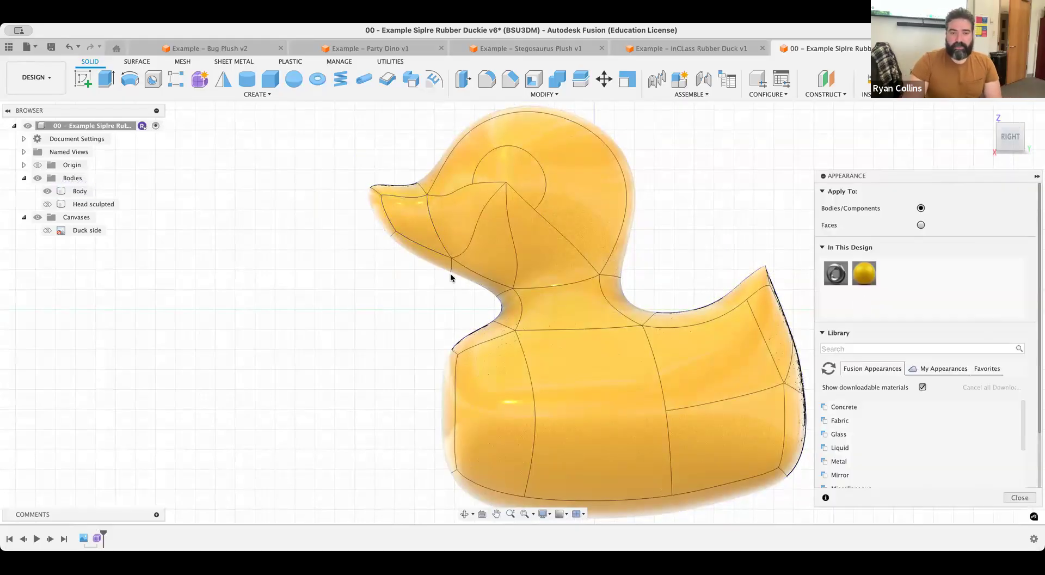
left_click(402, 192)
left_click(369, 207, "shift")
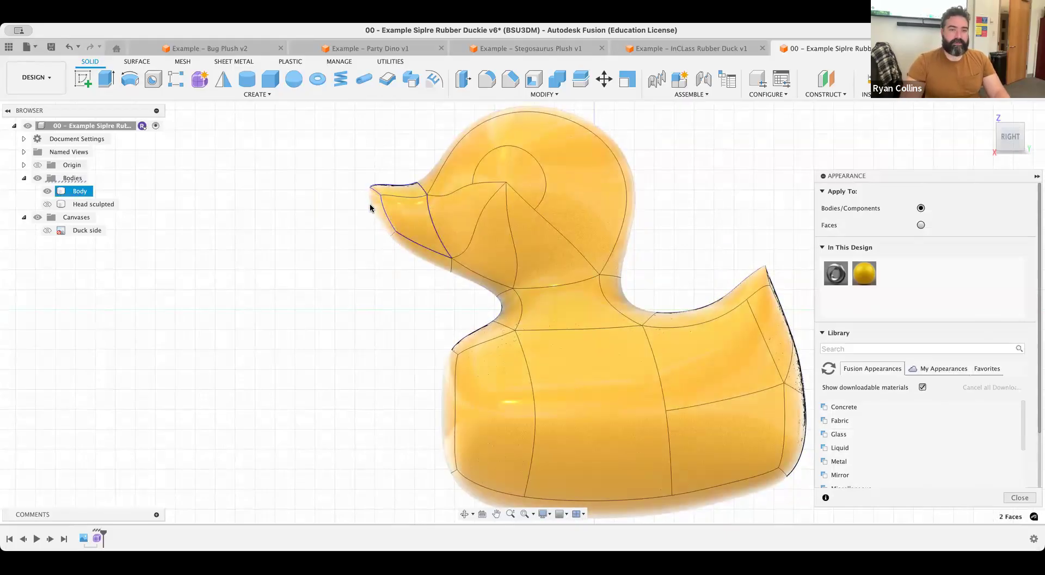
left_click(408, 243, "shift")
scroll(922, 376, "down", 10)
scroll(922, 374, "up", 3)
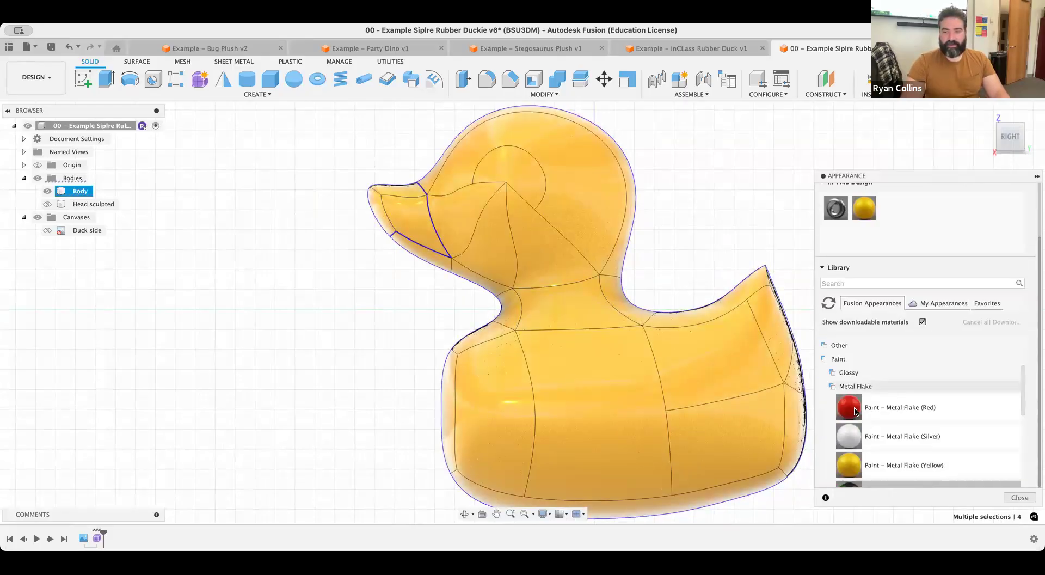
scroll(903, 272, "up", 2)
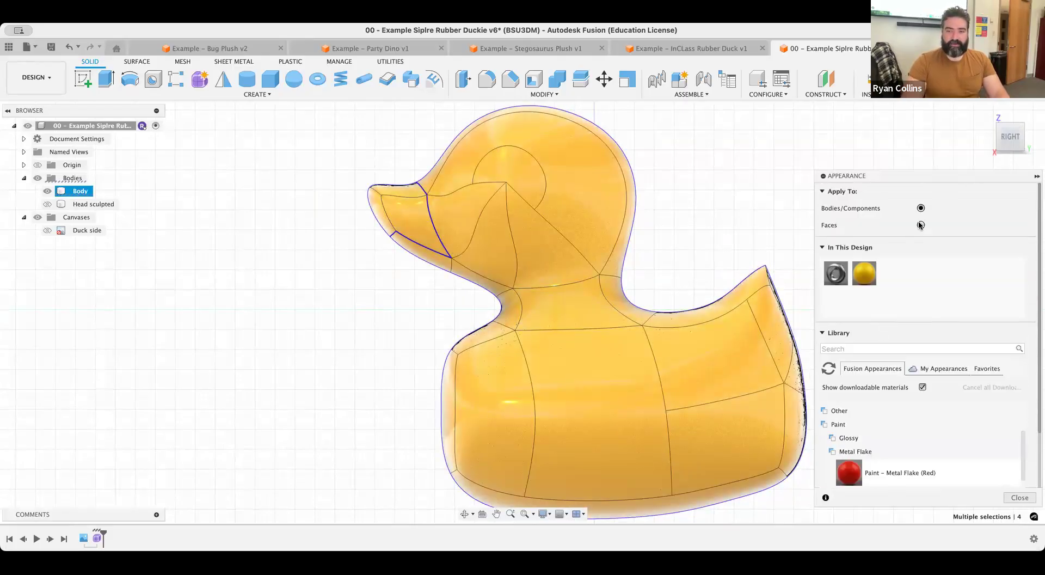
left_click_drag(844, 462, 404, 213)
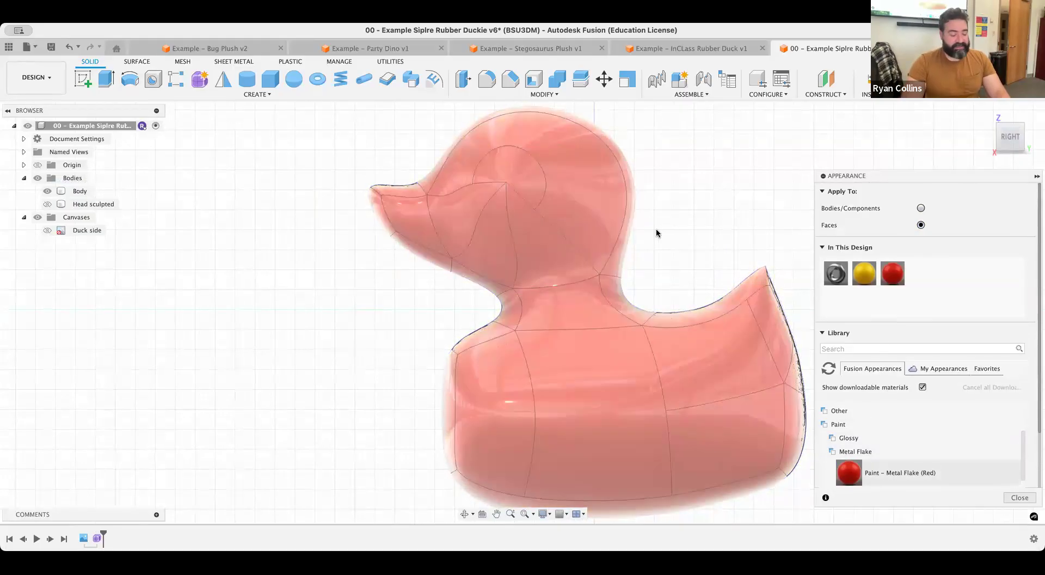
Apply Paint - Metal Flake (Yellow) to the side face of the head and to the whole Body, removing the appearances applied to faces
left_click(864, 272)
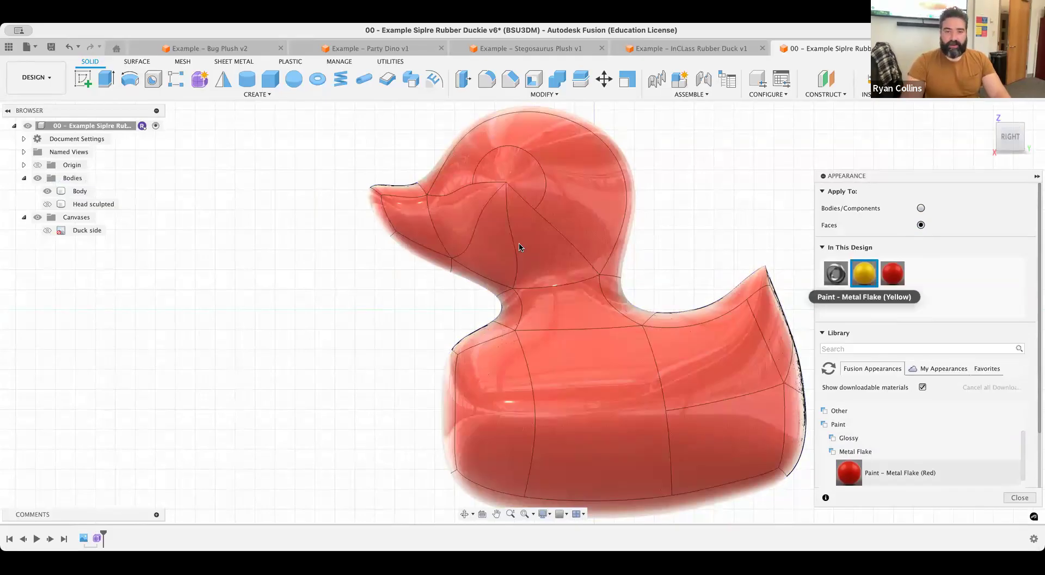
left_click(578, 217)
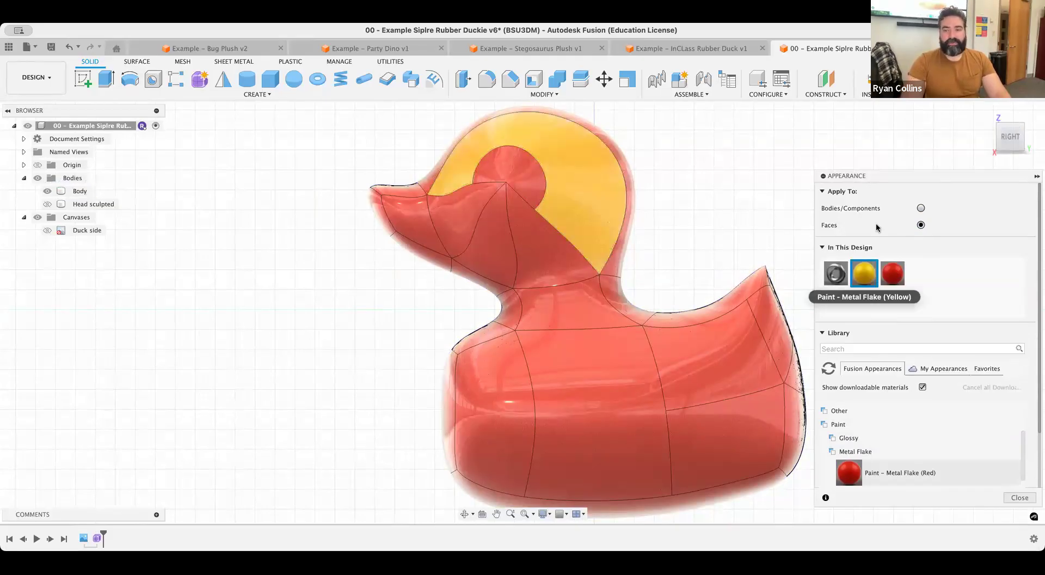
left_click(920, 208)
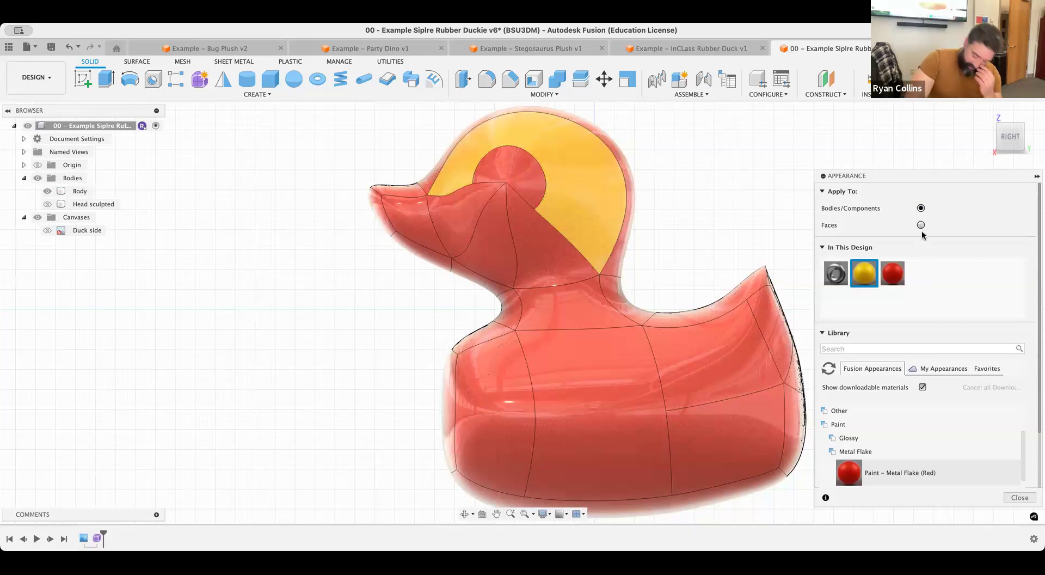
left_click(539, 292)
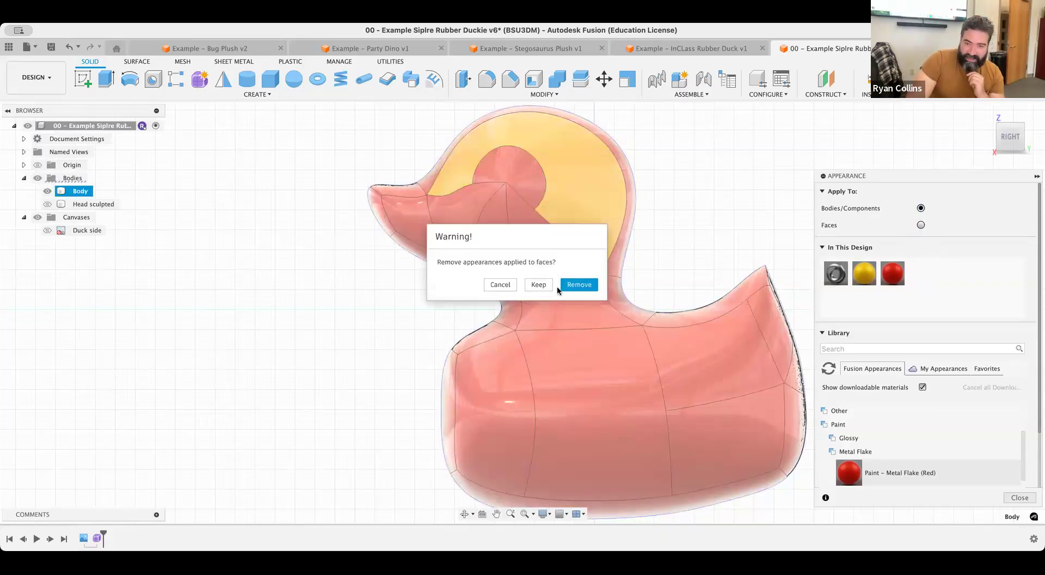
left_click(580, 285)
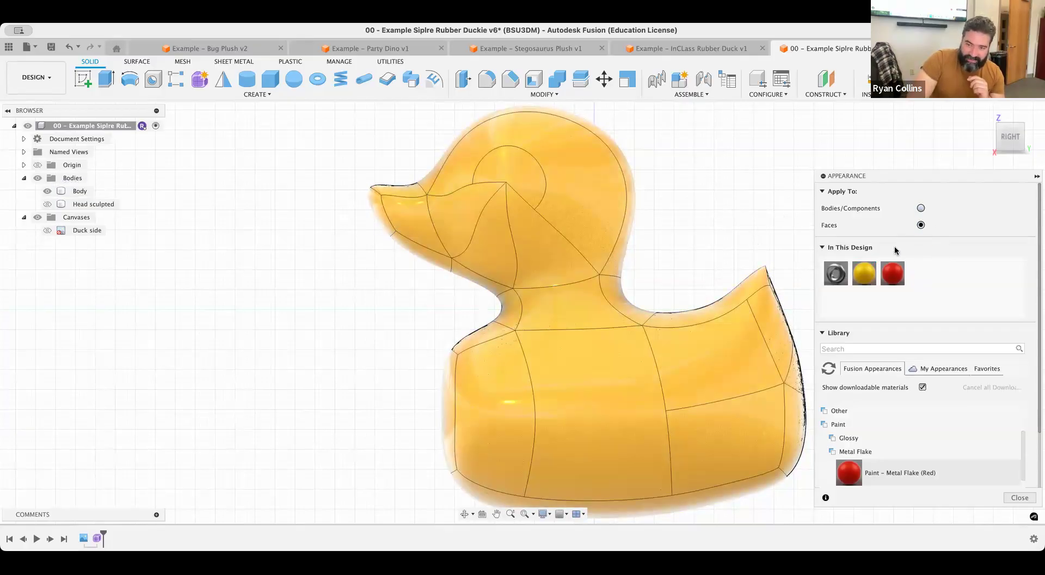
left_click(893, 273)
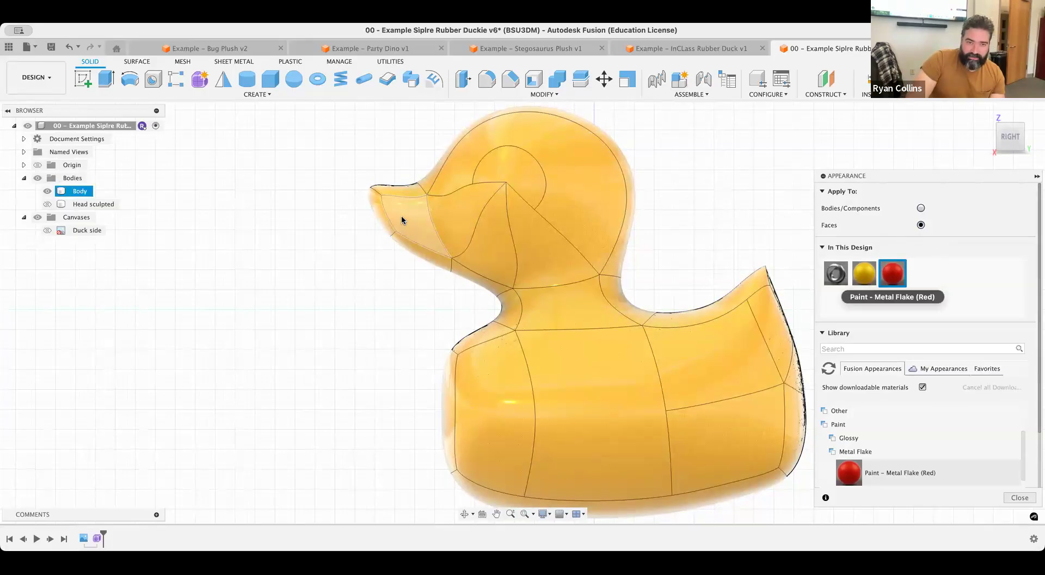
middle_click_drag(462, 231, 558, 263, "shift")
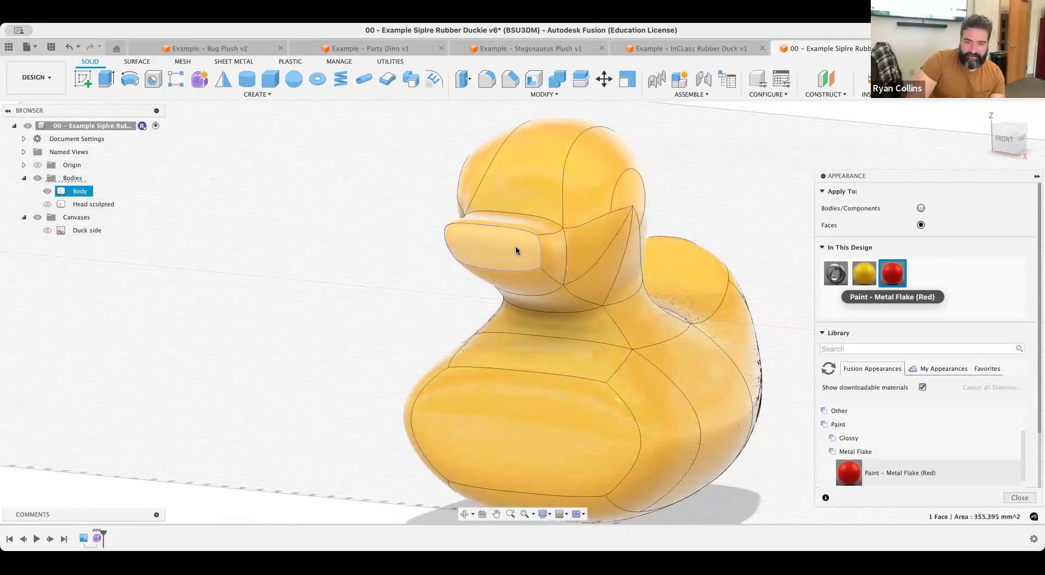
left_click(515, 246)
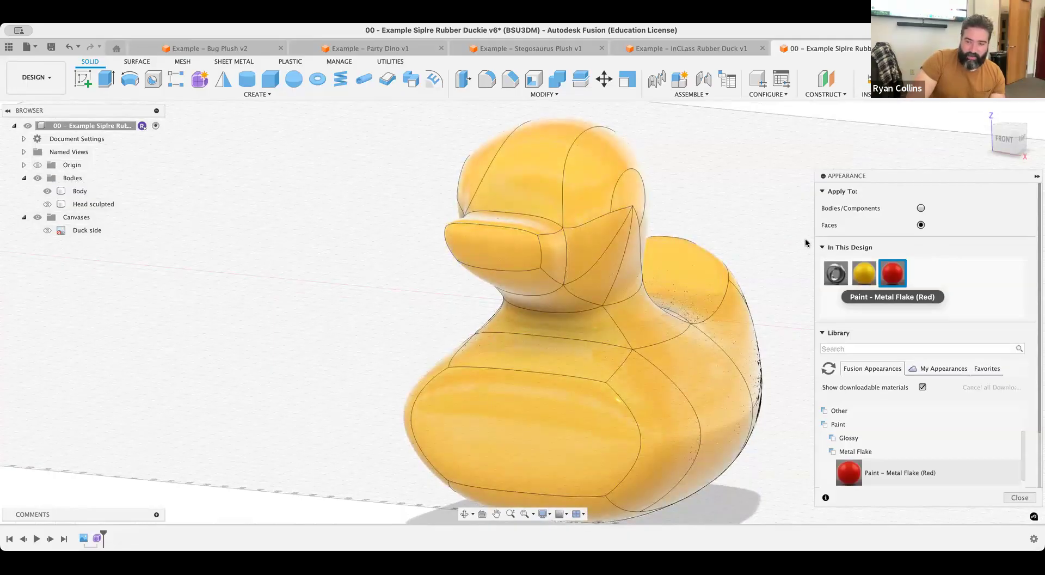
scroll(991, 423, "down", 4)
left_click(1025, 502)
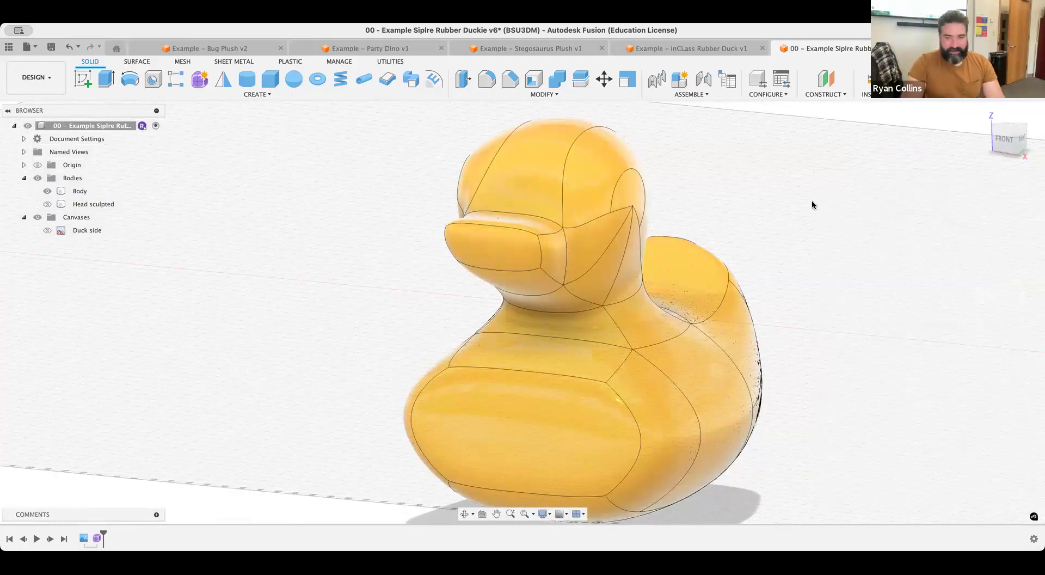
middle_click_drag(815, 295, 916, 288, "shift")
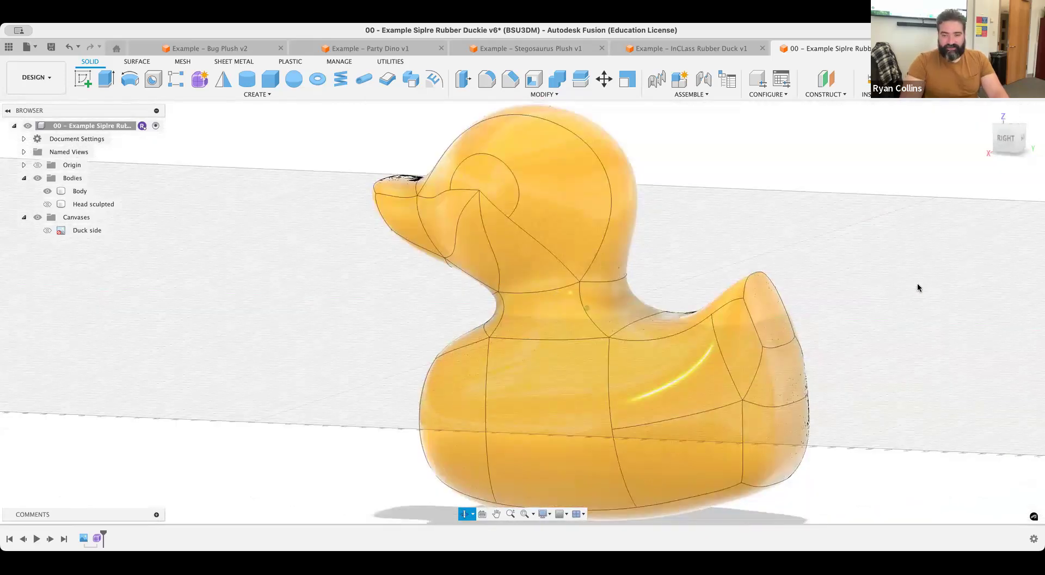
left_click(1009, 140)
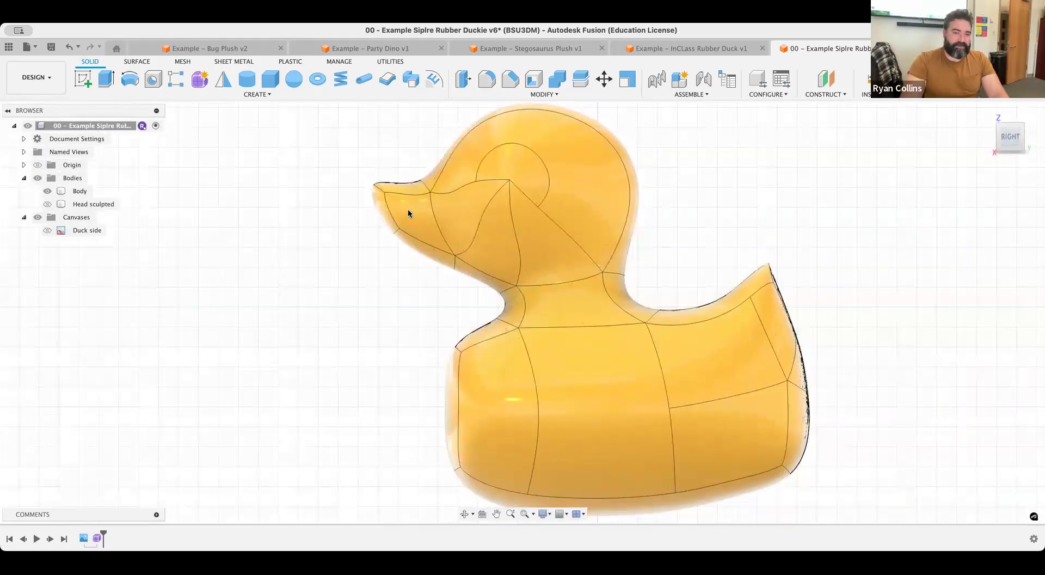
left_click(395, 207)
left_click(406, 315)
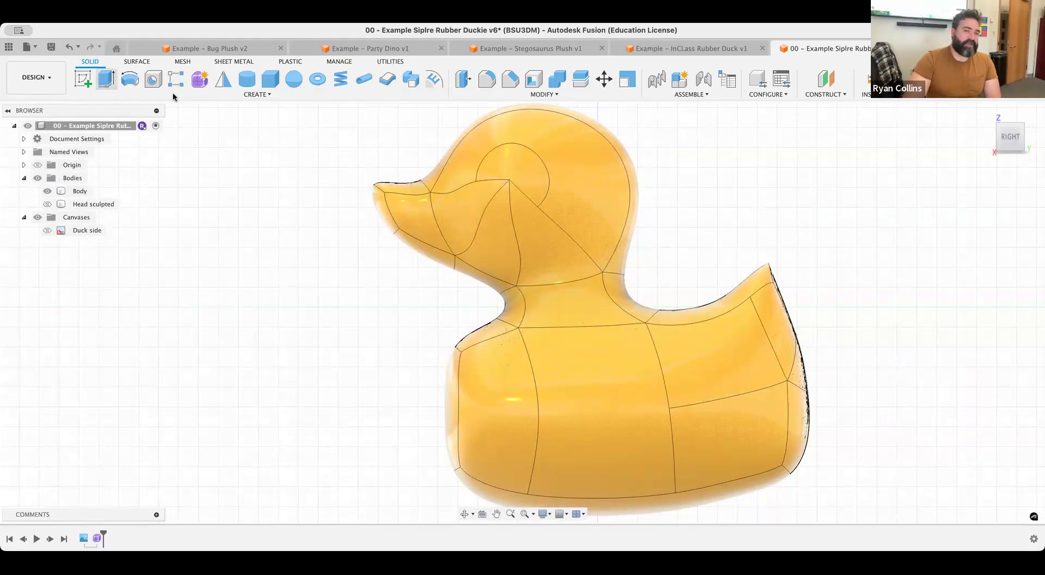
left_click(575, 96)
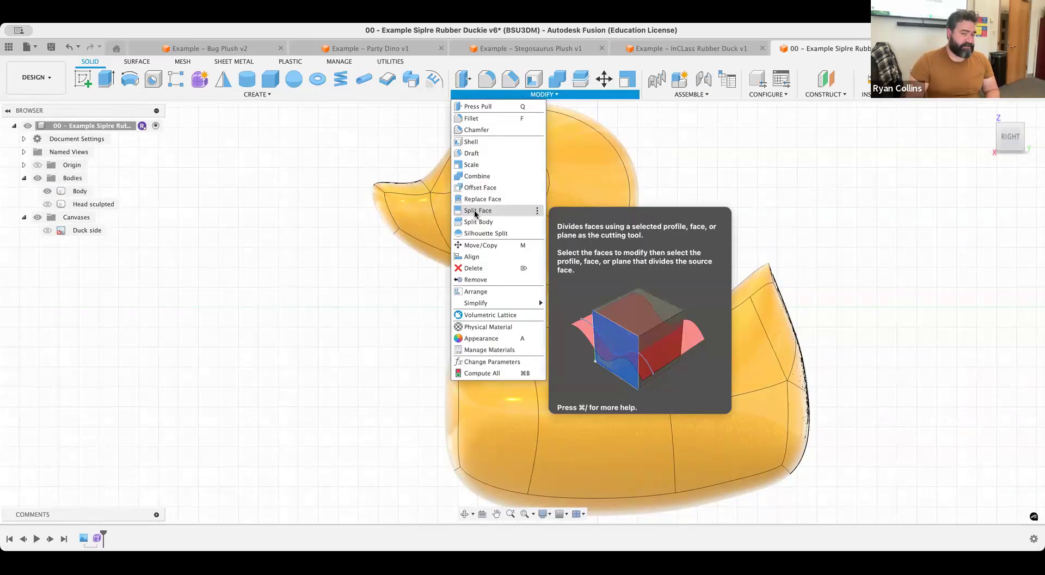
Sketch two connected lines on the duck's vertical side plane, enclosing the beak, the lower one about 32 mm long at about 96 degrees
left_click(89, 86)
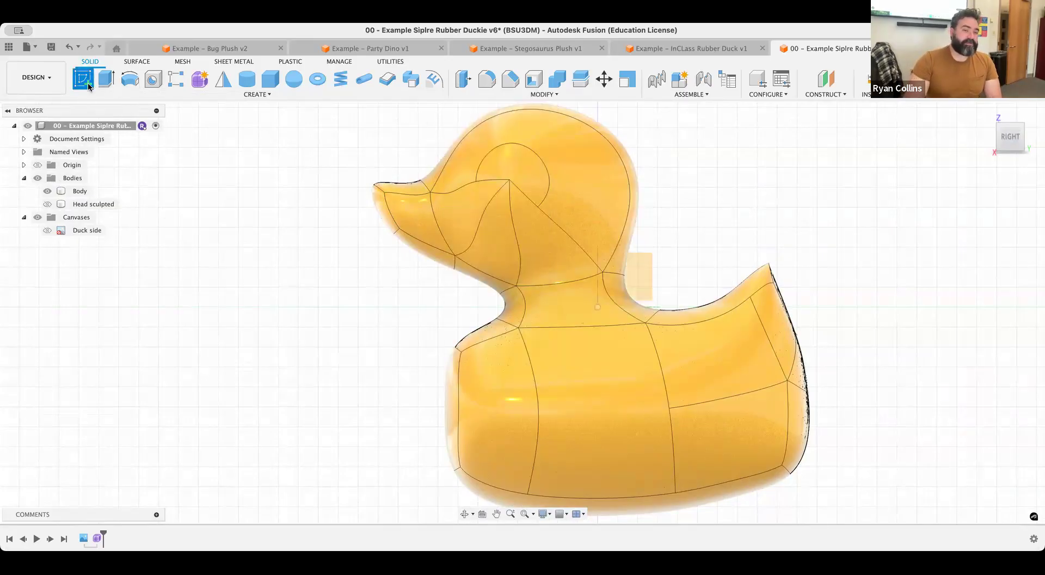
left_click(639, 277)
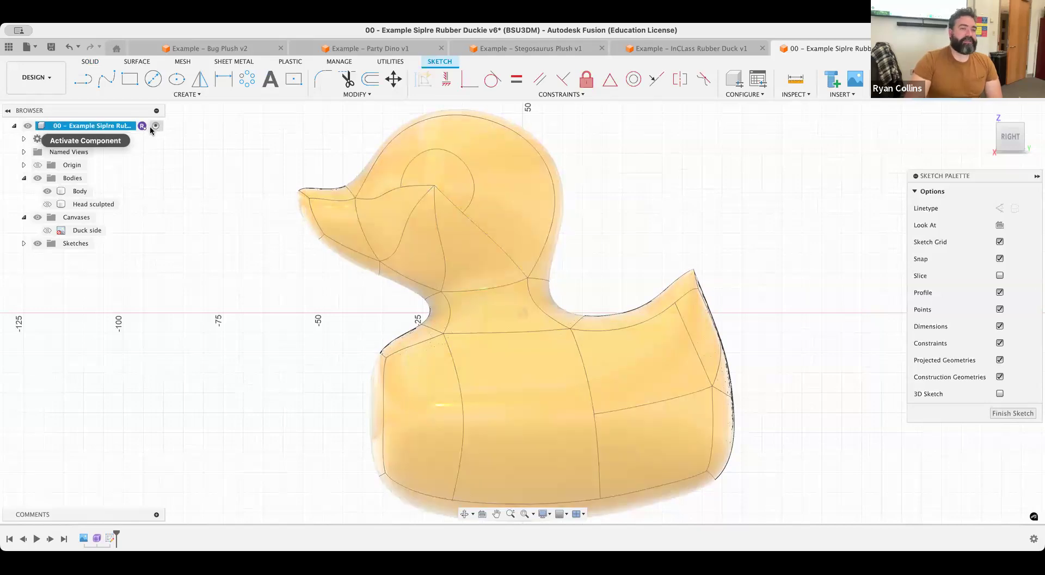
left_click(84, 82)
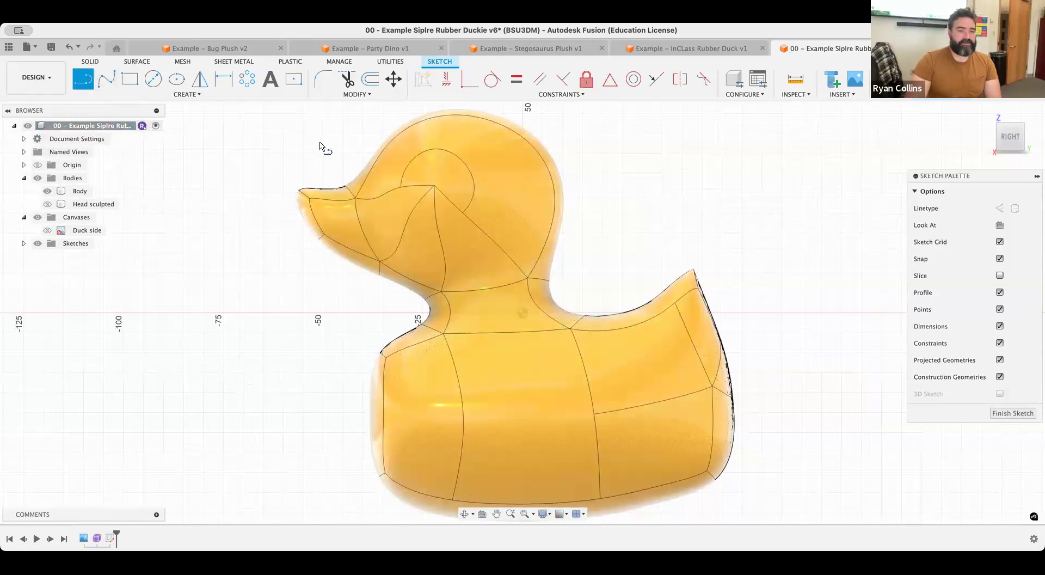
left_click(283, 137)
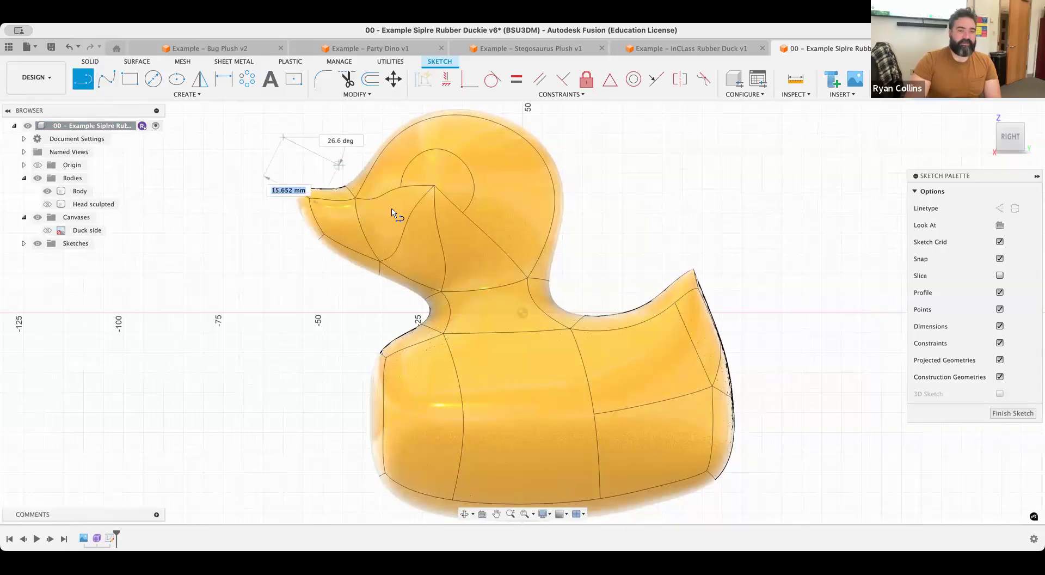
left_click(394, 217)
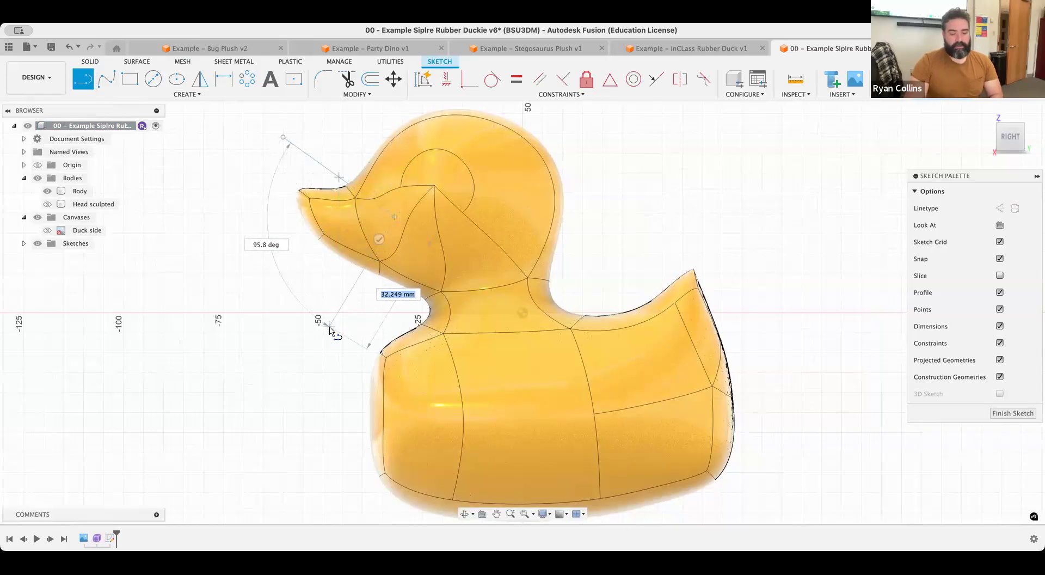
left_click(330, 327)
key("Escape")
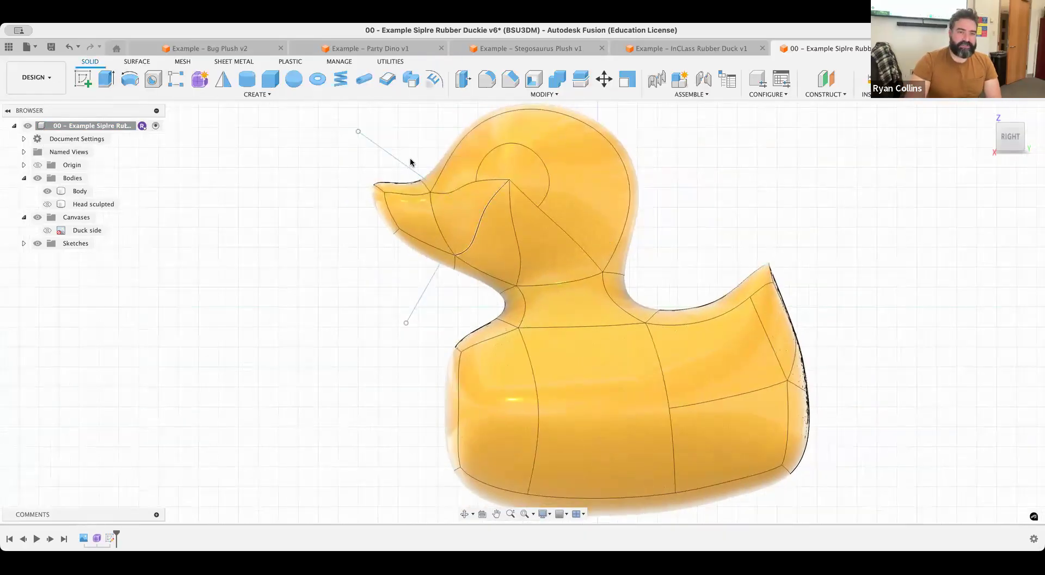
Start a Split Face and select the beak faces, the head's side faces and the lower faces beneath the beak
scroll(403, 164, "up", 3)
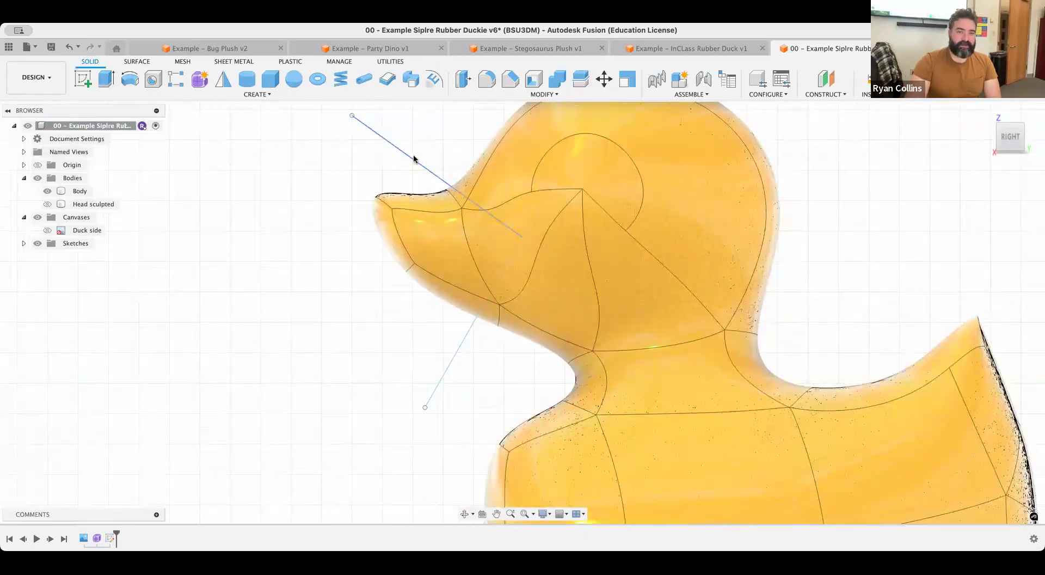
left_click(546, 94)
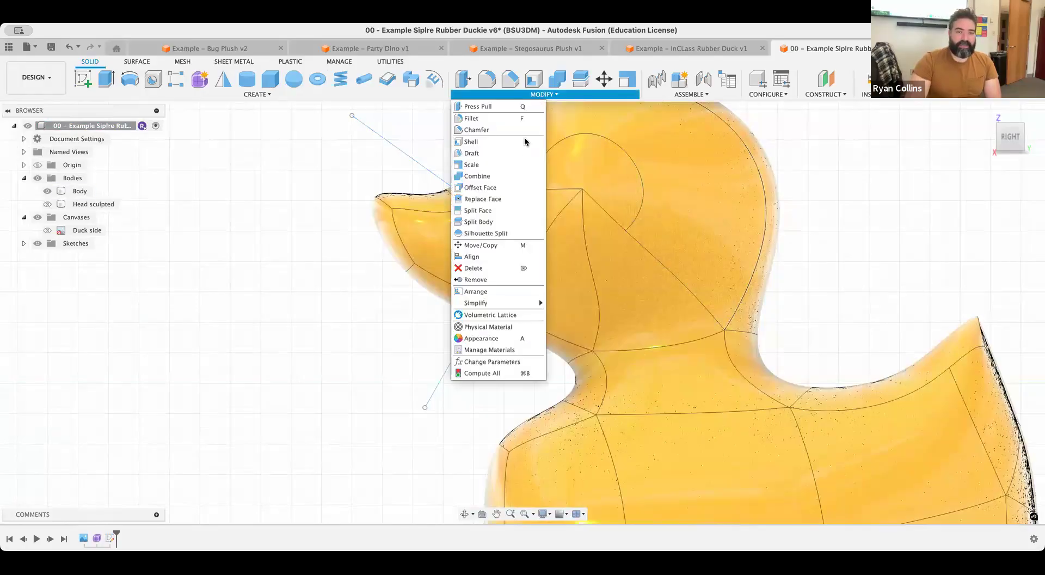
left_click(499, 200)
key("Escape")
left_click(544, 95)
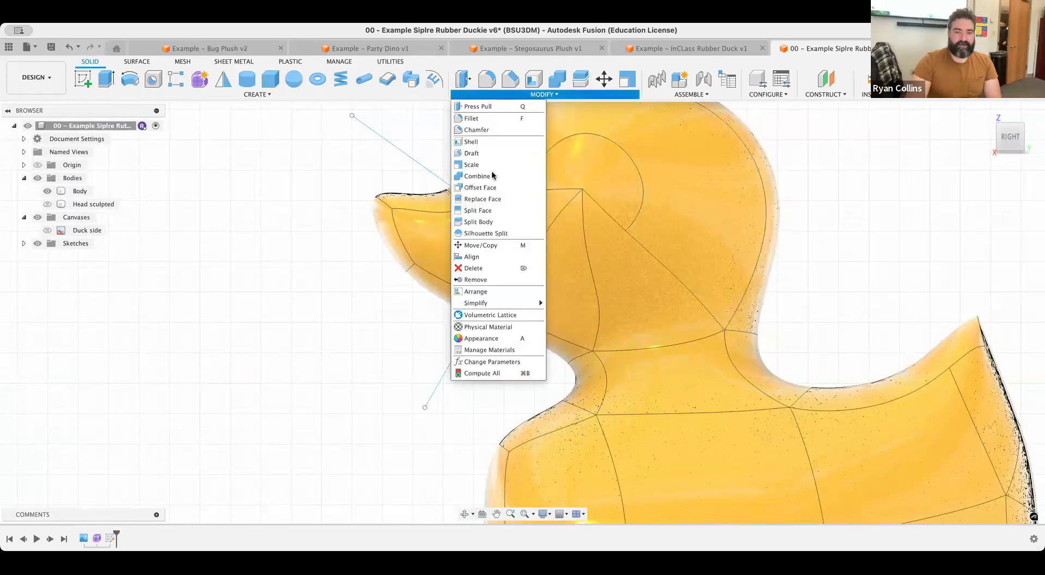
left_click(489, 214)
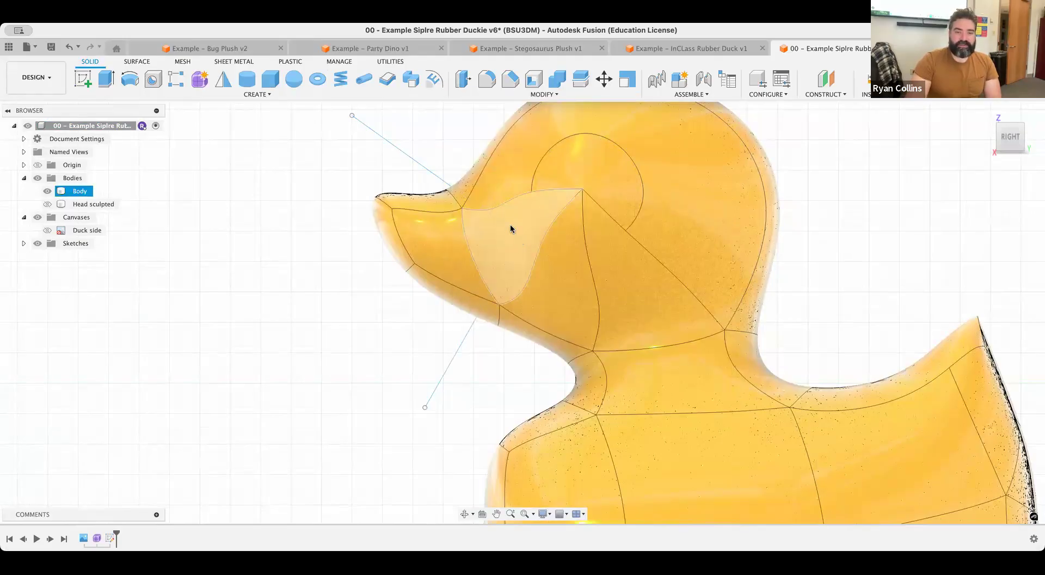
left_click(474, 178)
left_click_drag(477, 129, 354, 394)
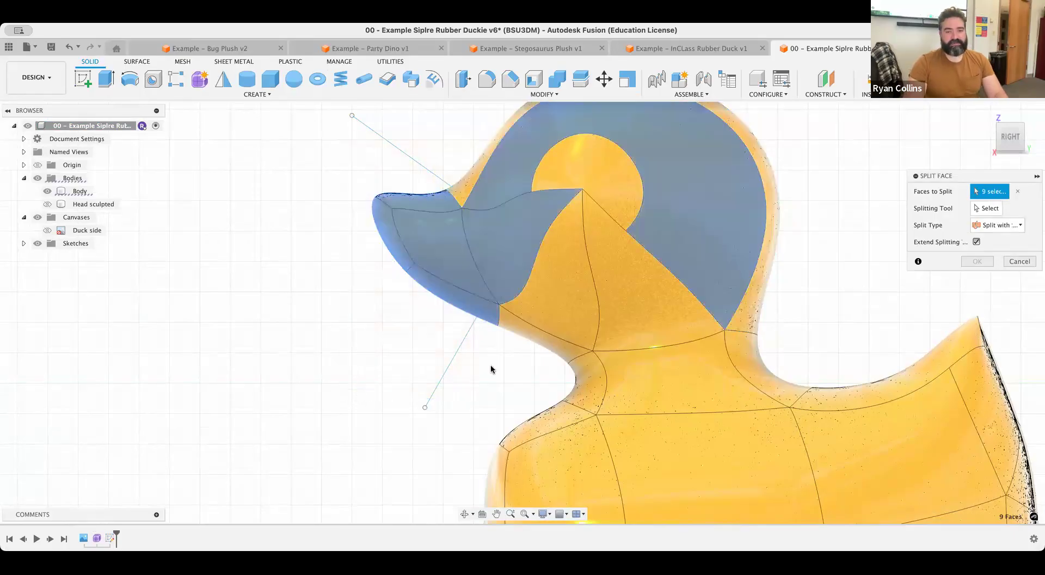
left_click(508, 321)
left_click(463, 182)
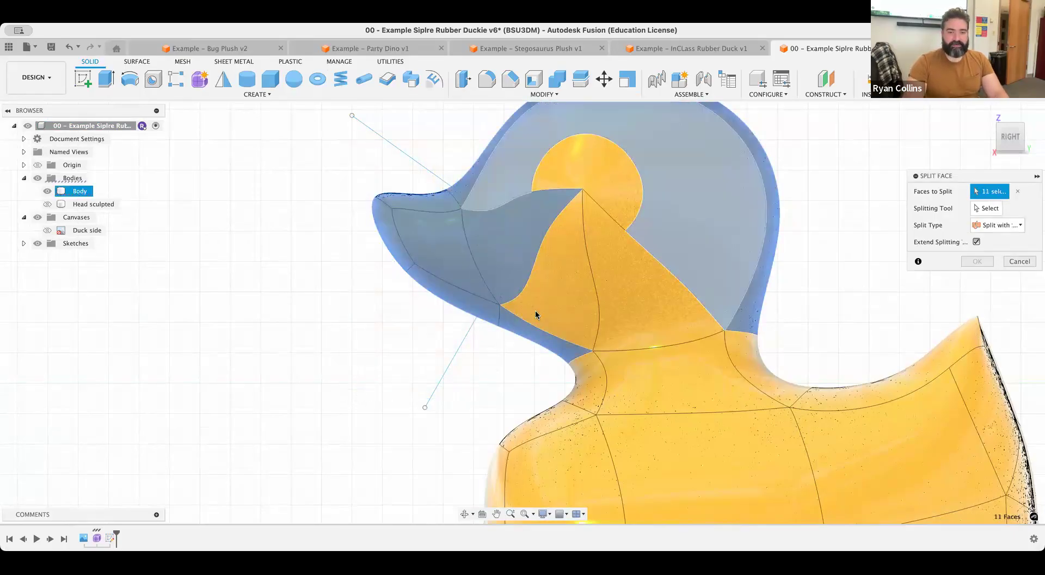
left_click(534, 309)
Add the remaining cheek faces and the round eye faces so the whole head down to the neck is selected for splitting
middle_click_drag(427, 302, 306, 306, "shift")
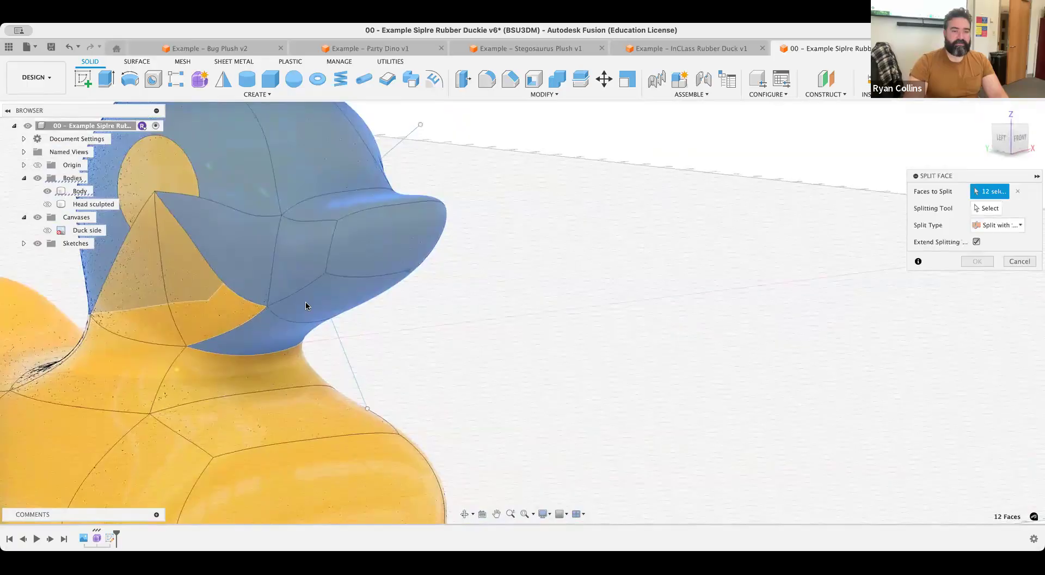
left_click(201, 315)
left_click(142, 315)
left_click(163, 202)
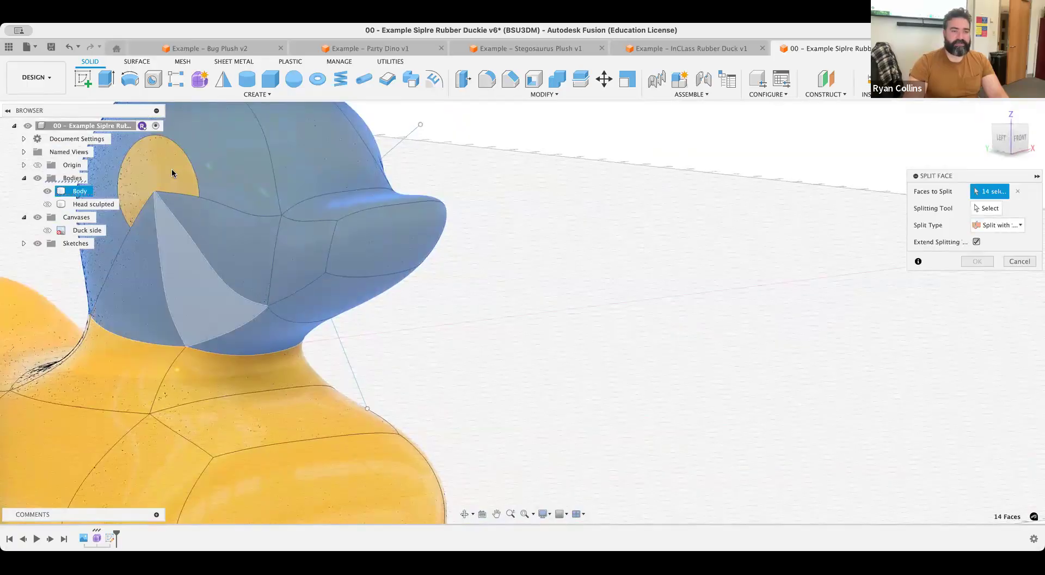
middle_click_drag(541, 273, 582, 243, "shift")
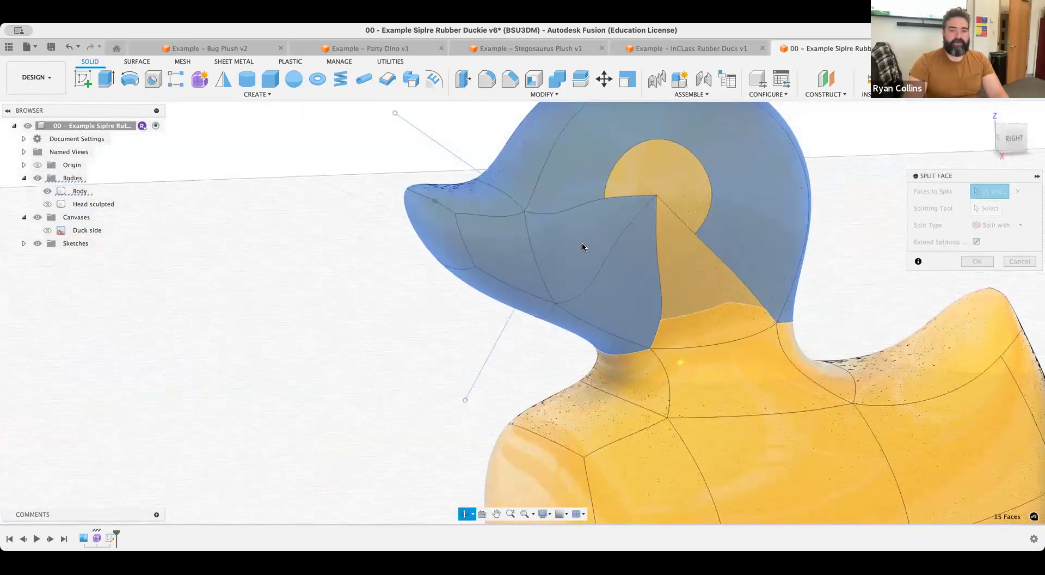
left_click(511, 256)
left_click(707, 261)
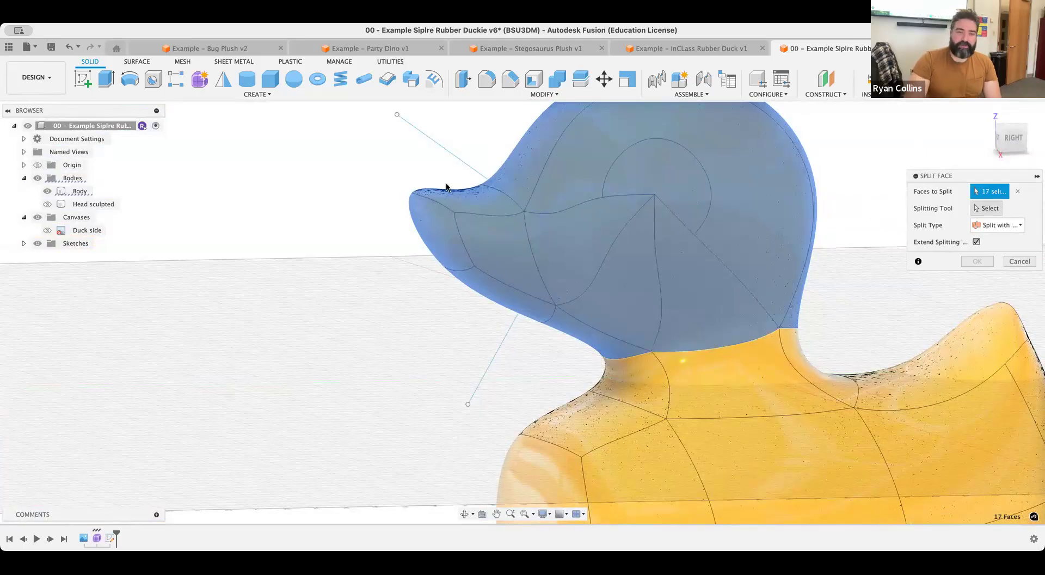
Split the selected head faces with the two-line beak sketch, leaving the splitting tool unextended, and clear the selection
left_click(447, 151)
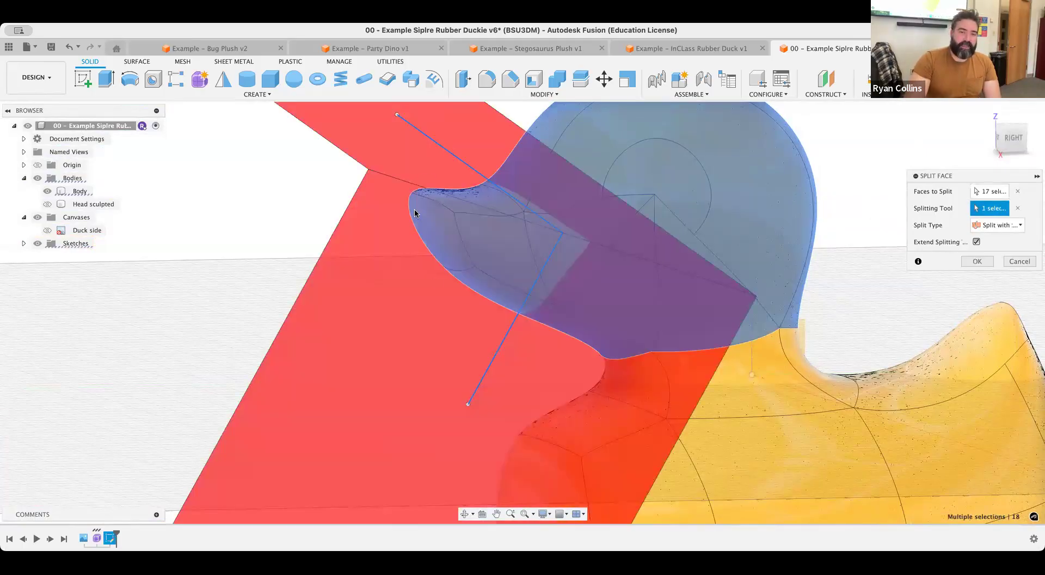
left_click(976, 241)
mouse_move(375, 316)
middle_mouse_down("shift")
mouse_move(419, 312)
mouse_move(366, 319)
mouse_move(426, 320)
mouse_move(343, 314)
mouse_move(360, 312)
middle_mouse_up("shift")
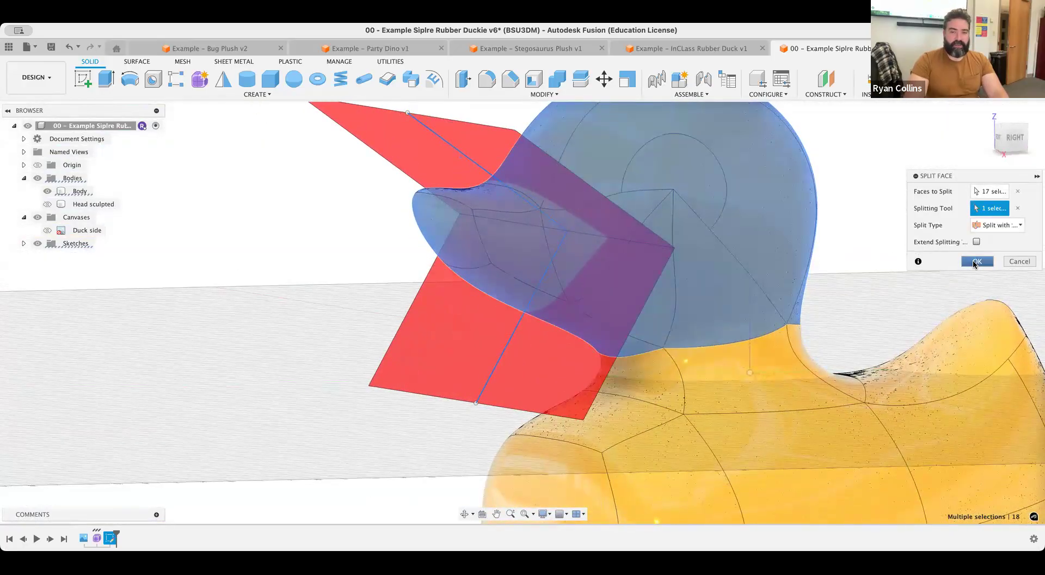
left_click(974, 262)
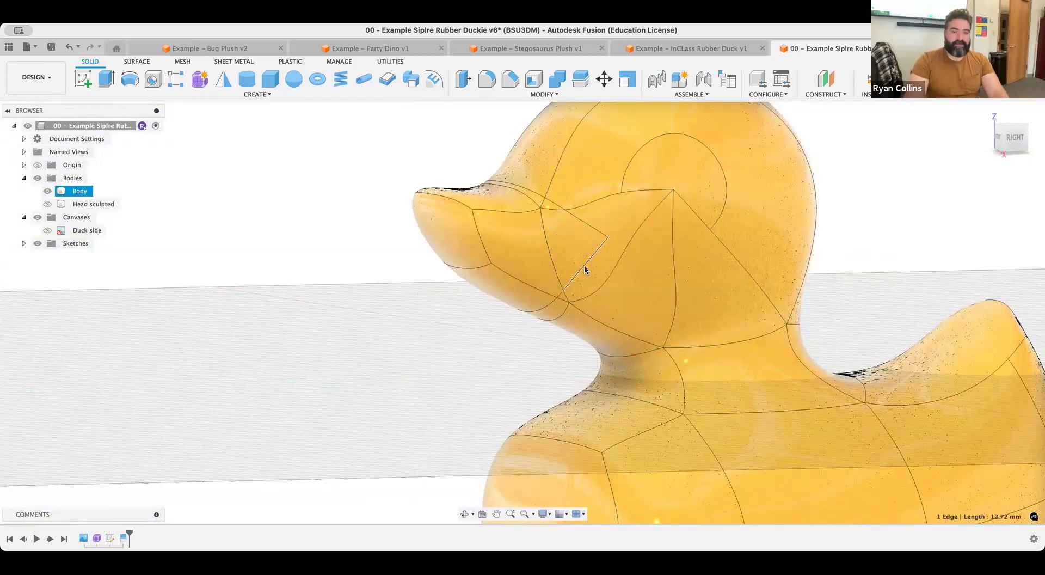
left_click(281, 319)
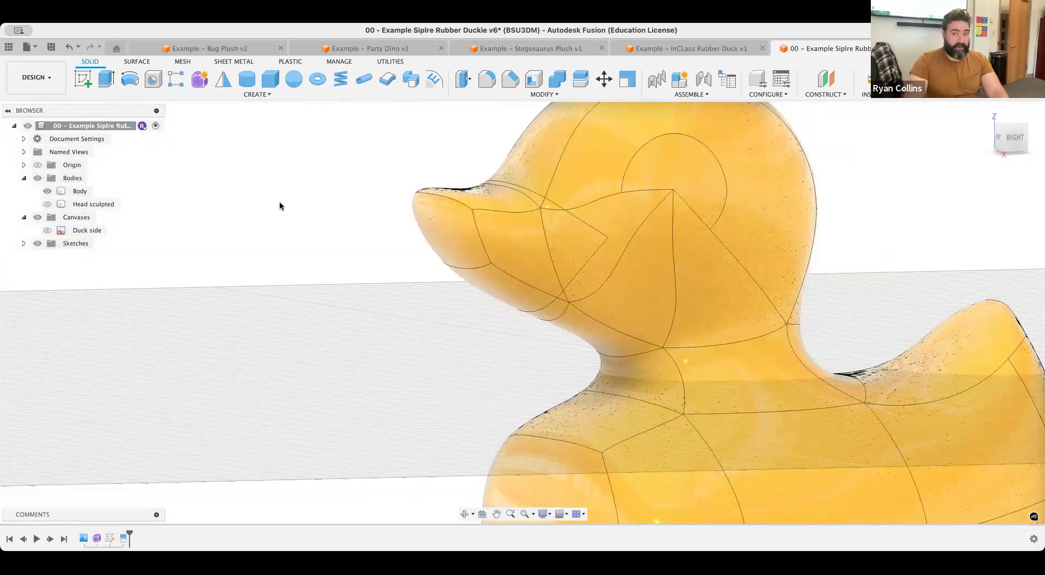
Apply Paint - Metal Flake (Red) at face level to the beak's rear and middle faces on the right side and its underside face
key("a")
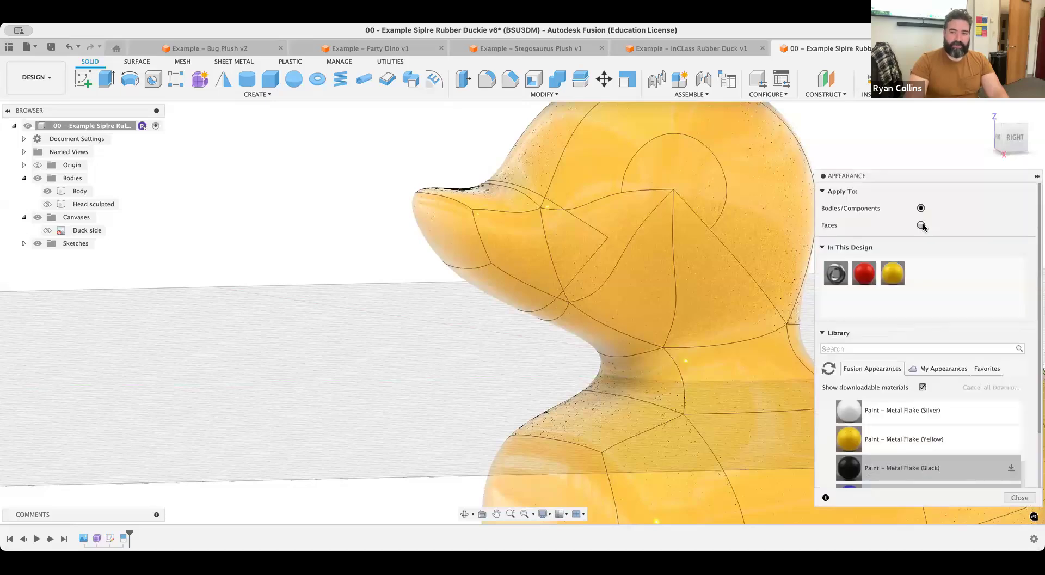
left_click_drag(864, 273, 576, 249)
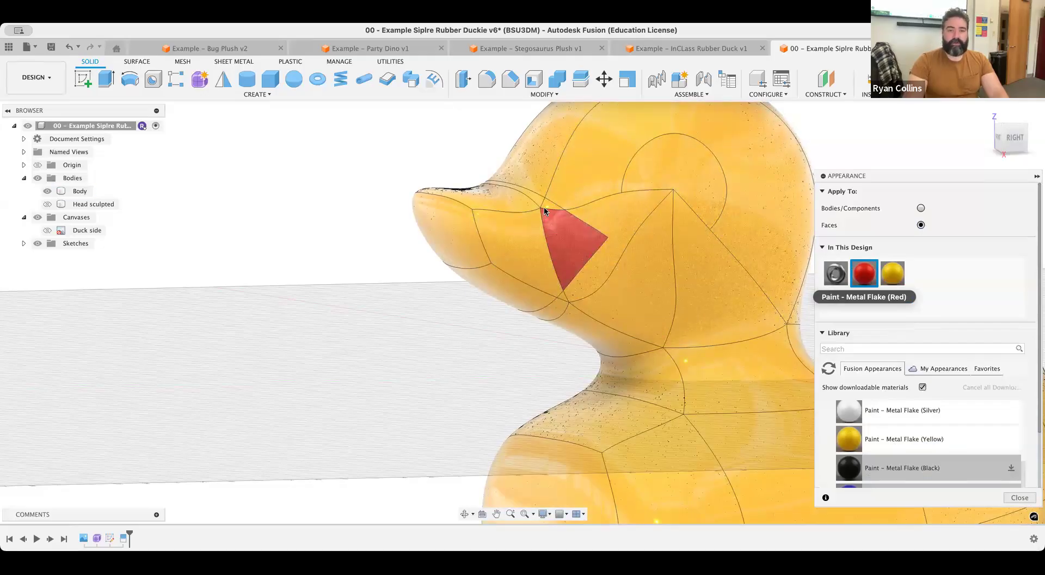
left_click(505, 207)
left_click(515, 240, "shift")
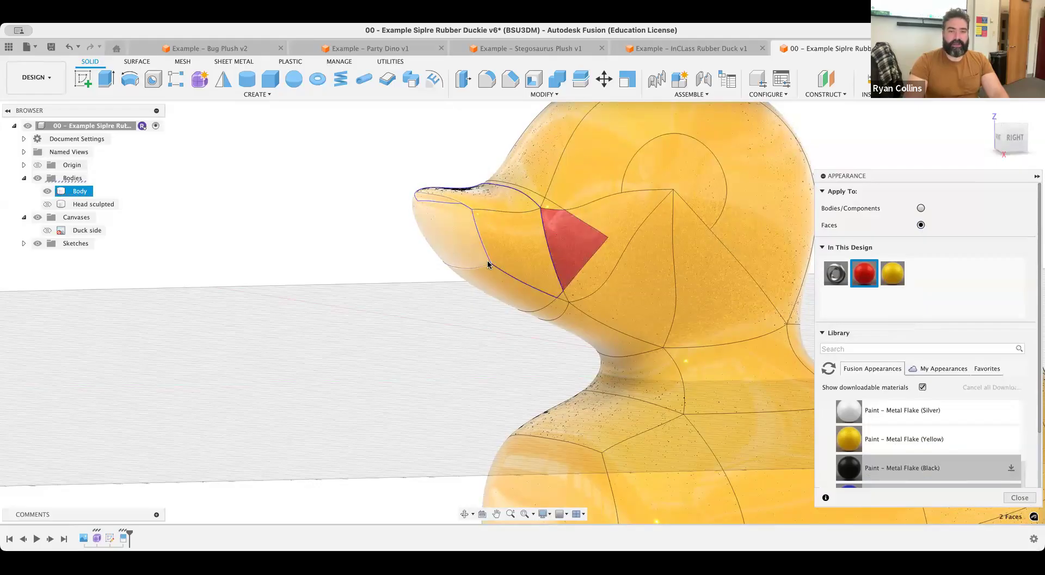
left_click(488, 262, "shift")
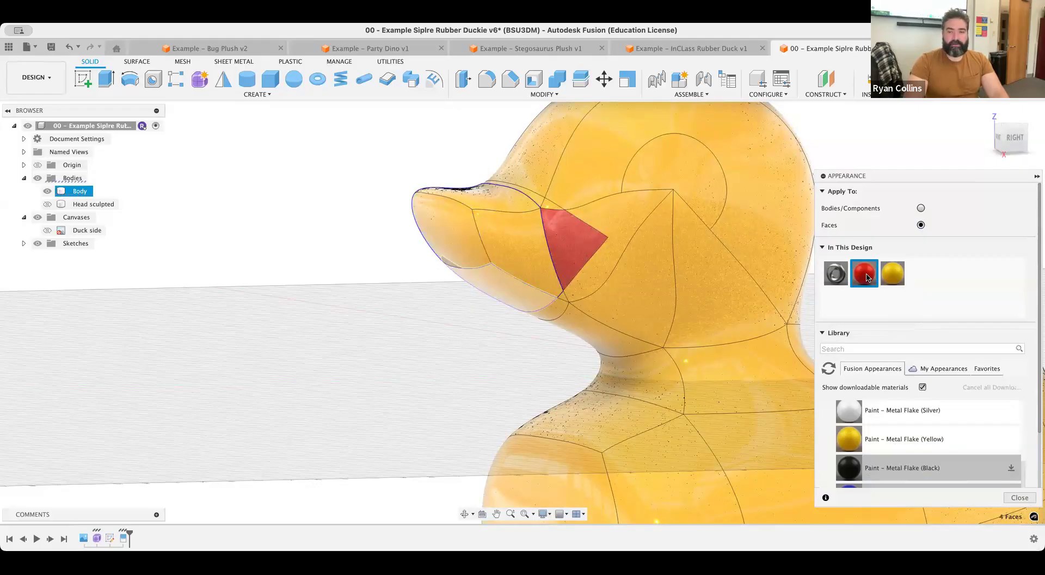
left_click_drag(867, 278, 594, 245)
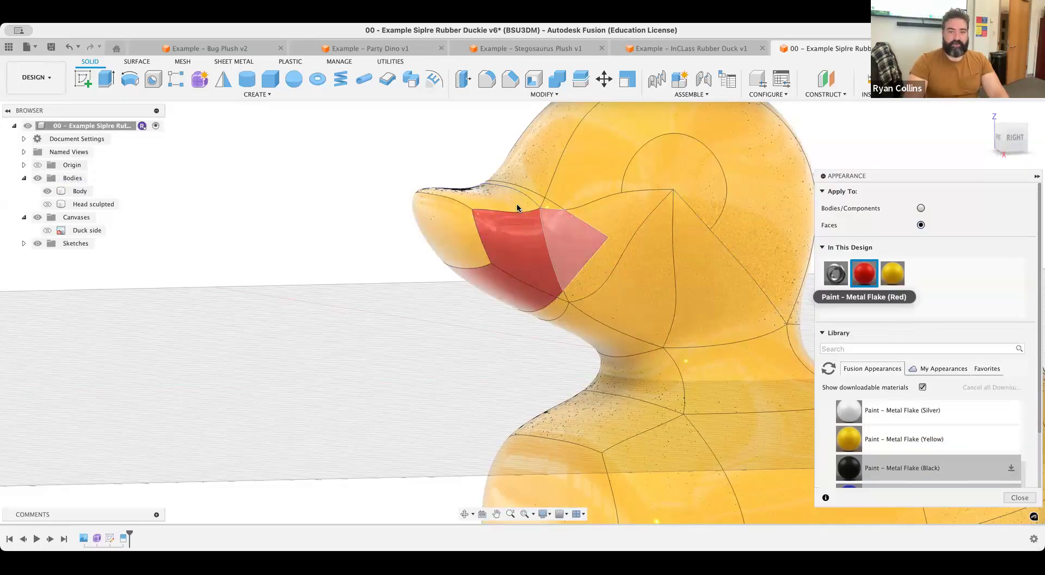
Try to apply Paint - Metal Flake (Red) to the beak's upper face and the small triangular face at its rear corner
left_click(494, 203)
left_click_drag(855, 277, 503, 205)
left_click(547, 204)
left_click_drag(853, 284, 544, 206)
double_click(540, 203)
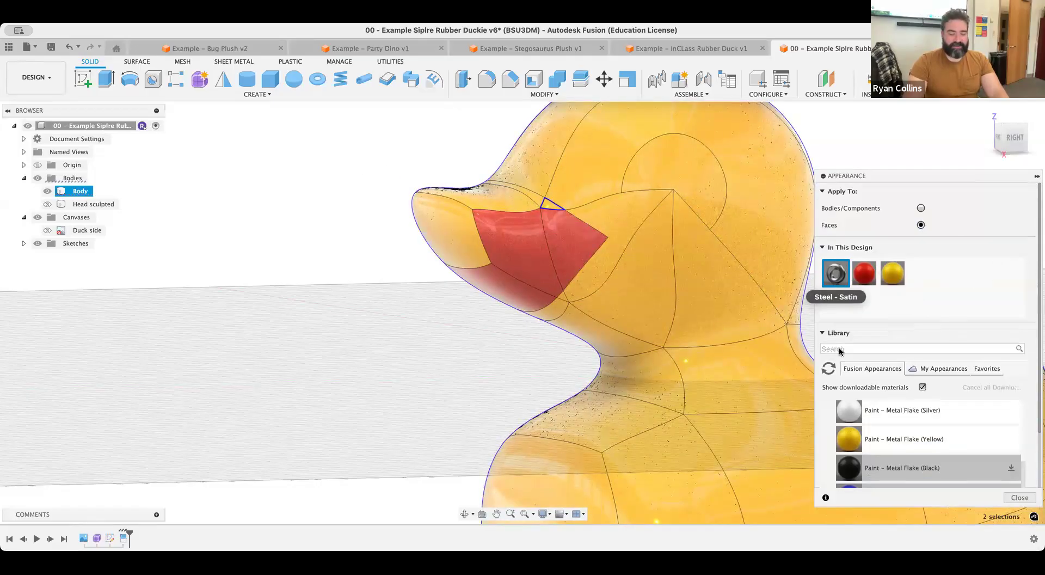
key("Escape")
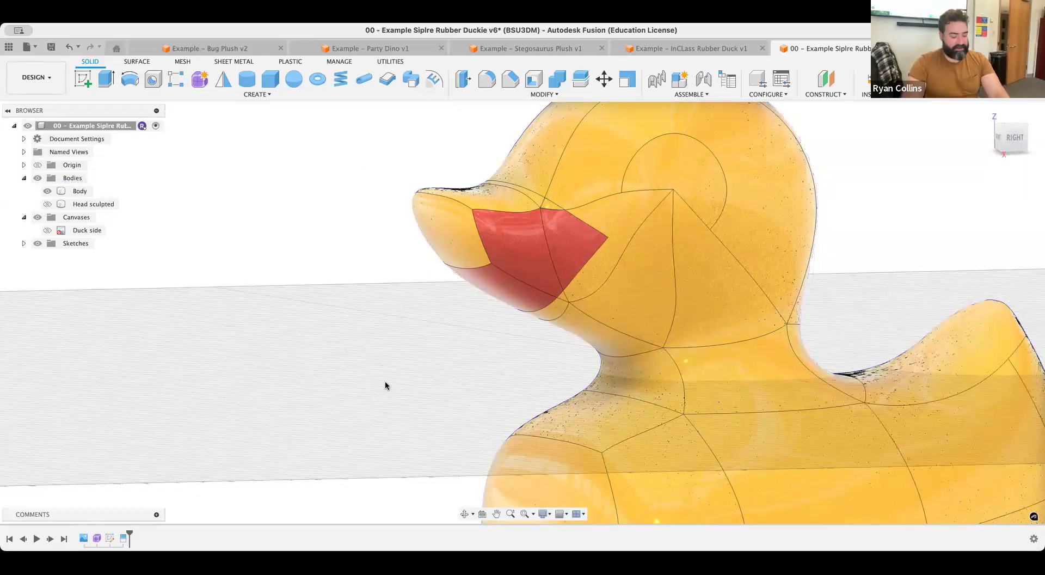
Apply Paint - Metal Flake (Red) to the small rear corner face and the narrow strip across the top of the beak's base
key("a")
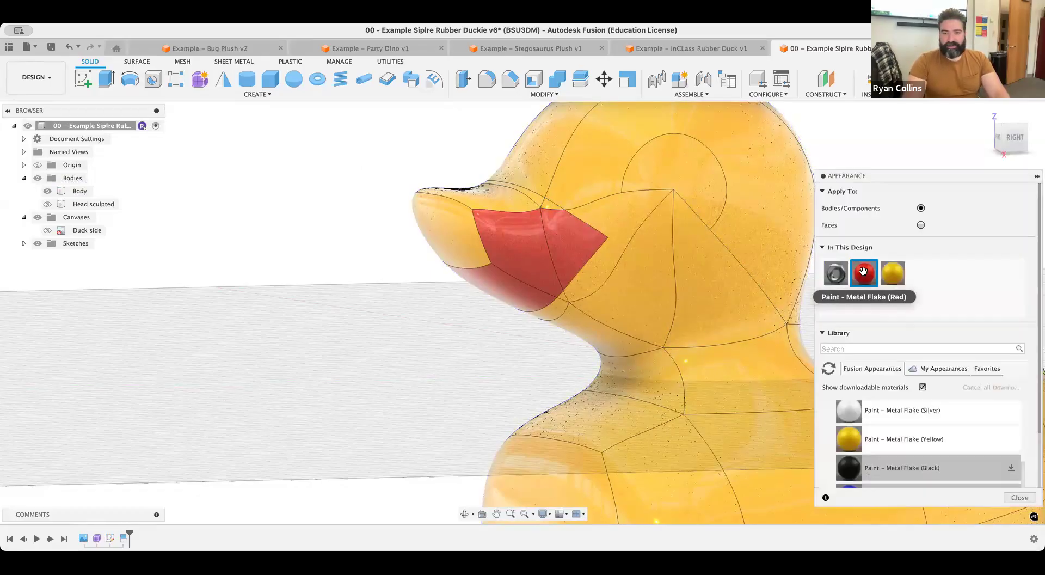
scroll(626, 248, "up", 5)
left_click(869, 269)
left_click(466, 169)
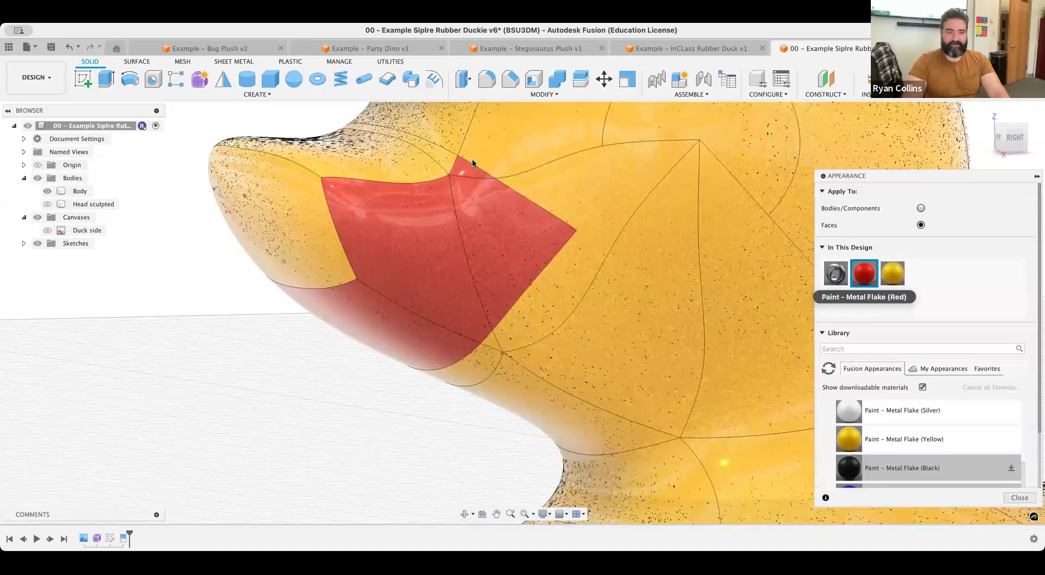
left_click(443, 152)
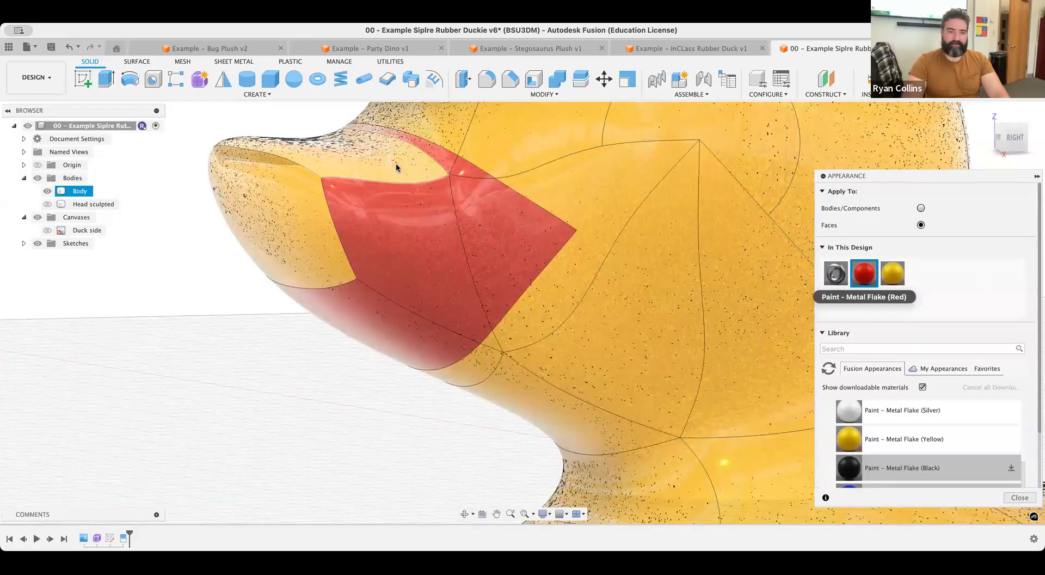
left_click(266, 255)
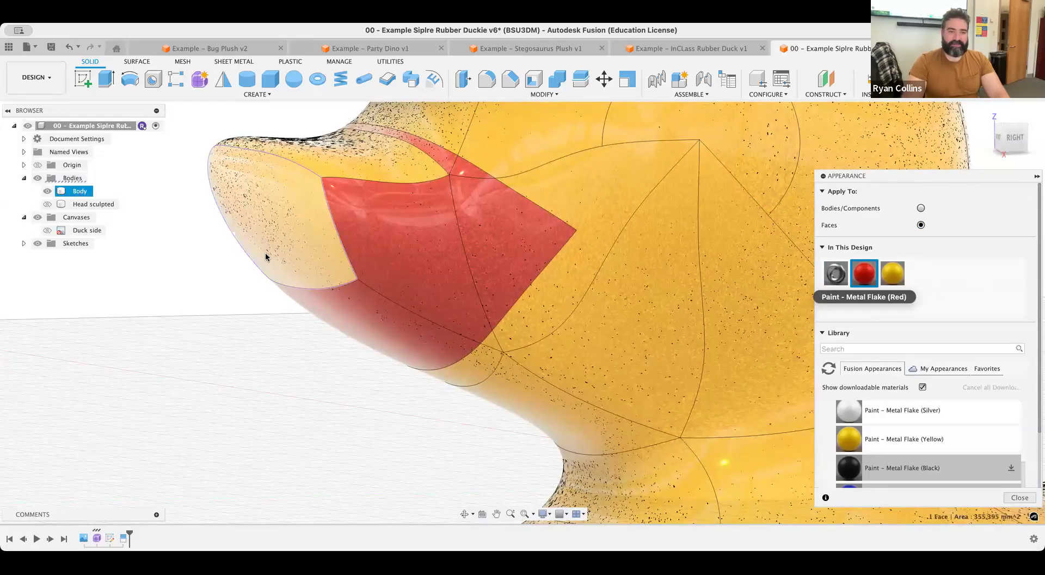
Apply Paint - Metal Flake (Red) to the beak's middle and rear side faces on the duck's left side
scroll(359, 196, "down", 5)
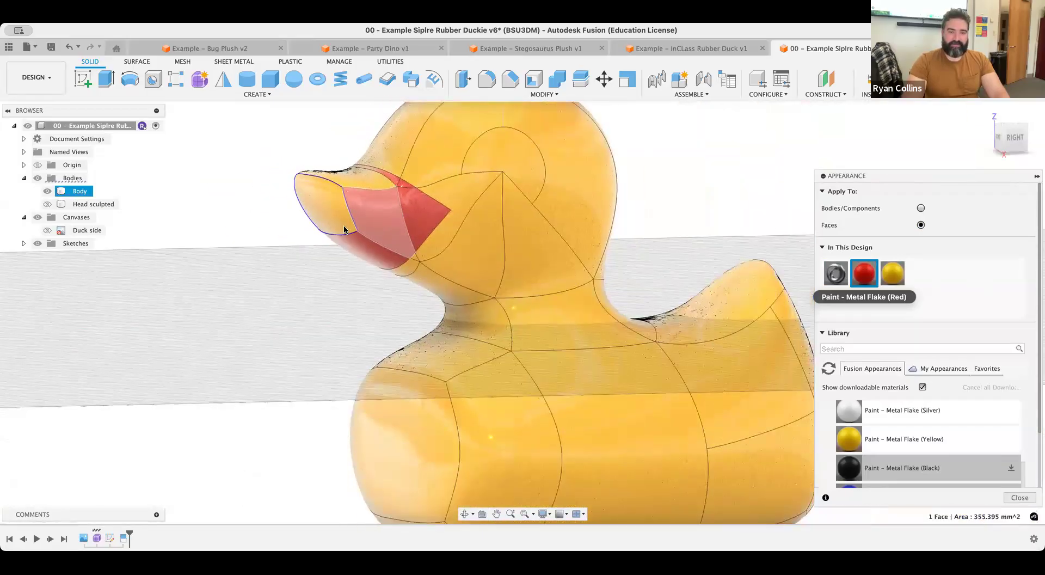
middle_click_drag(355, 255, 531, 272, "shift")
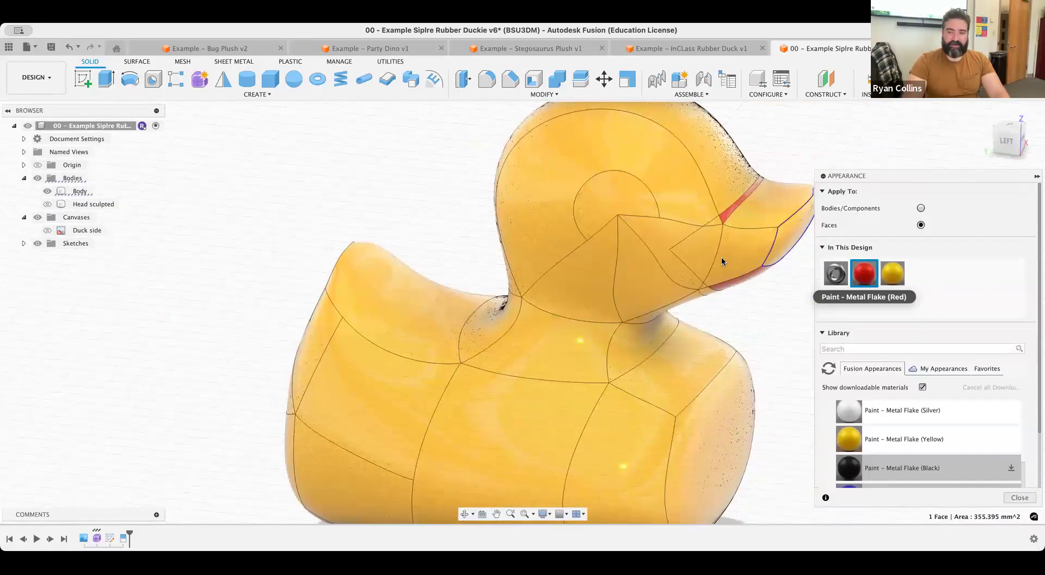
left_click(711, 243)
left_click(858, 283)
left_click_drag(859, 284, 733, 262)
left_click_drag(856, 275, 717, 221)
scroll(717, 221, "up", 5)
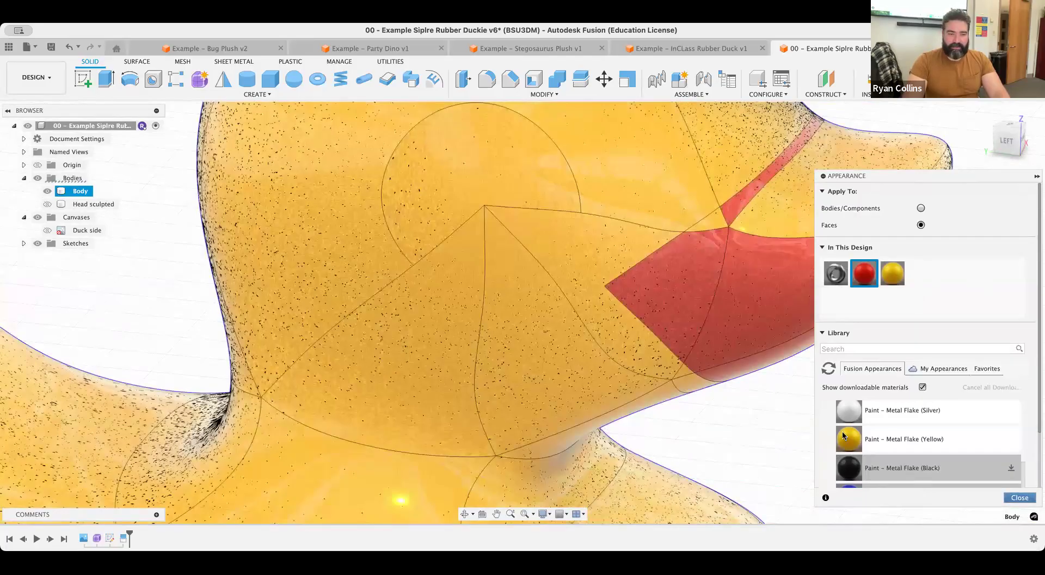
left_click(1020, 498)
Edit the existing beak sketch and draw a circle about 20 mm in diameter centred on the point where the eye edges meet
scroll(792, 384, "down", 3)
left_click(987, 119)
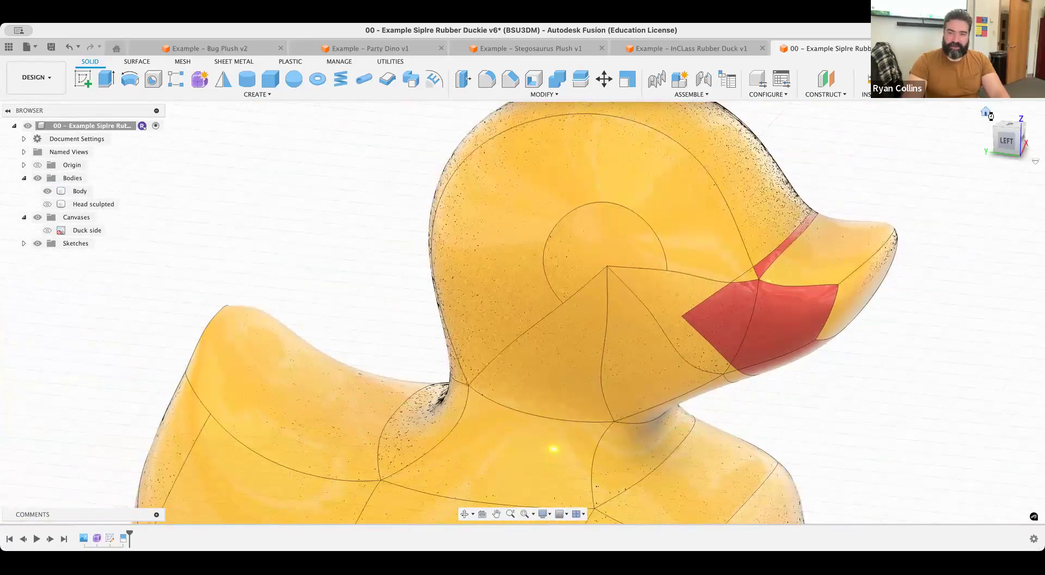
middle_click_drag(750, 262, 554, 239, "shift")
scroll(510, 246, "up", 5)
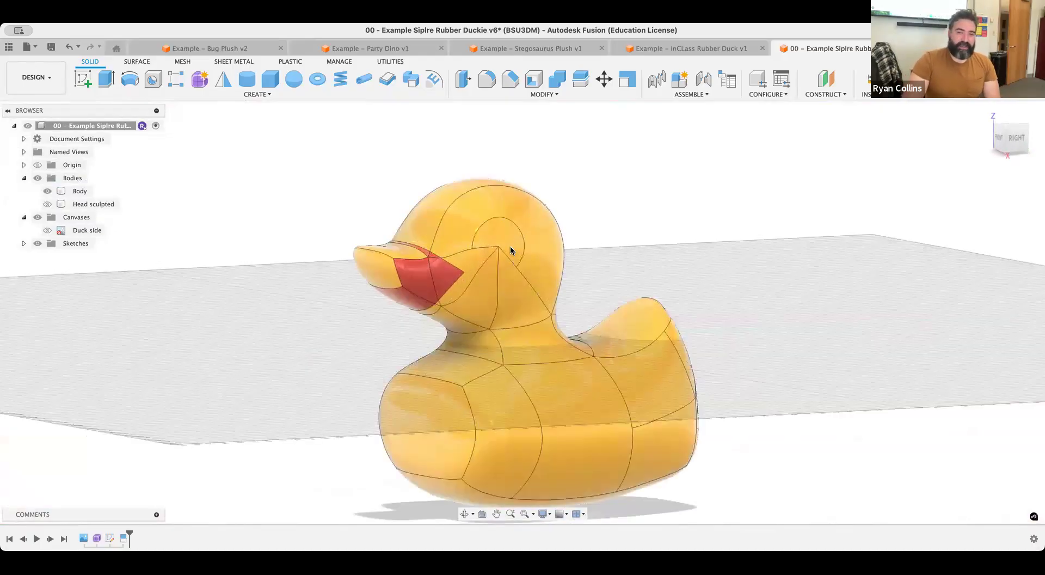
left_click(501, 233)
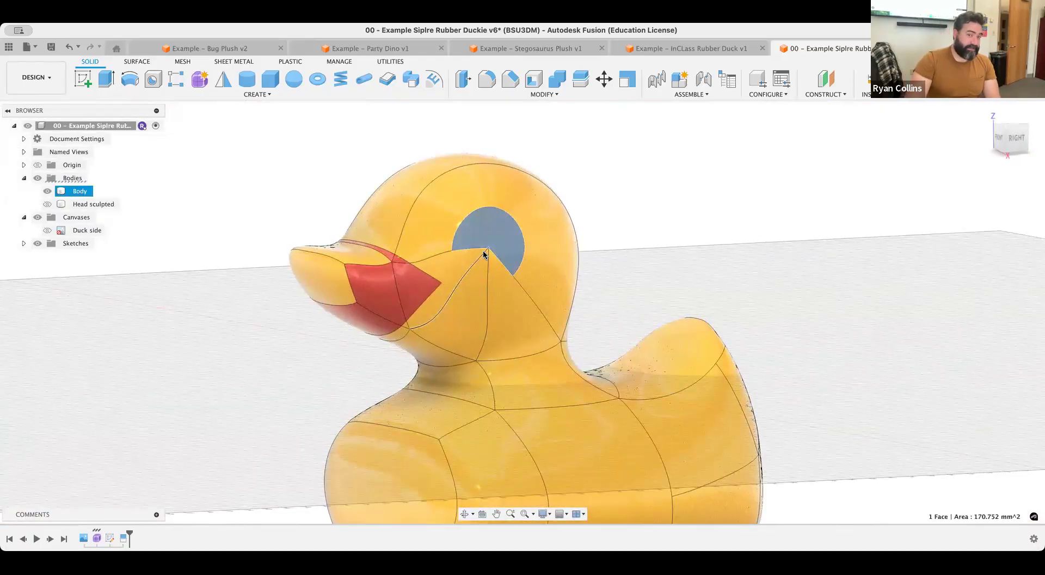
left_click(699, 218)
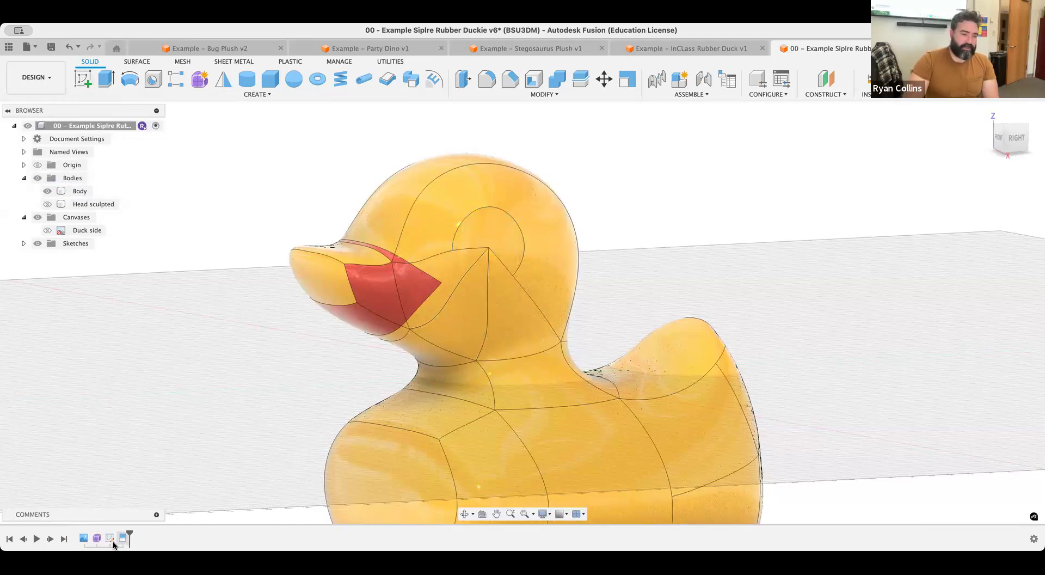
right_click(110, 538)
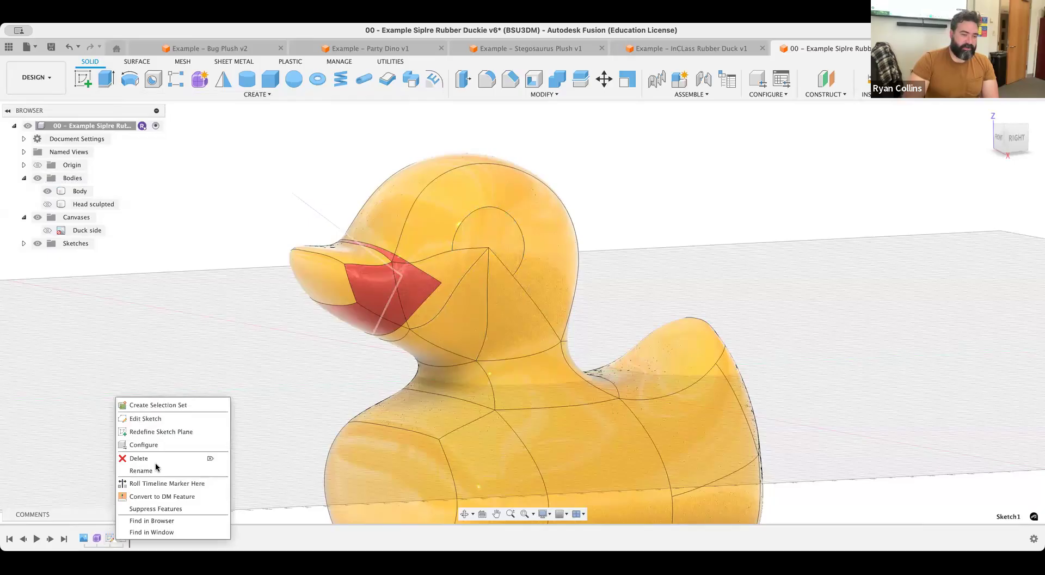
left_click(169, 417)
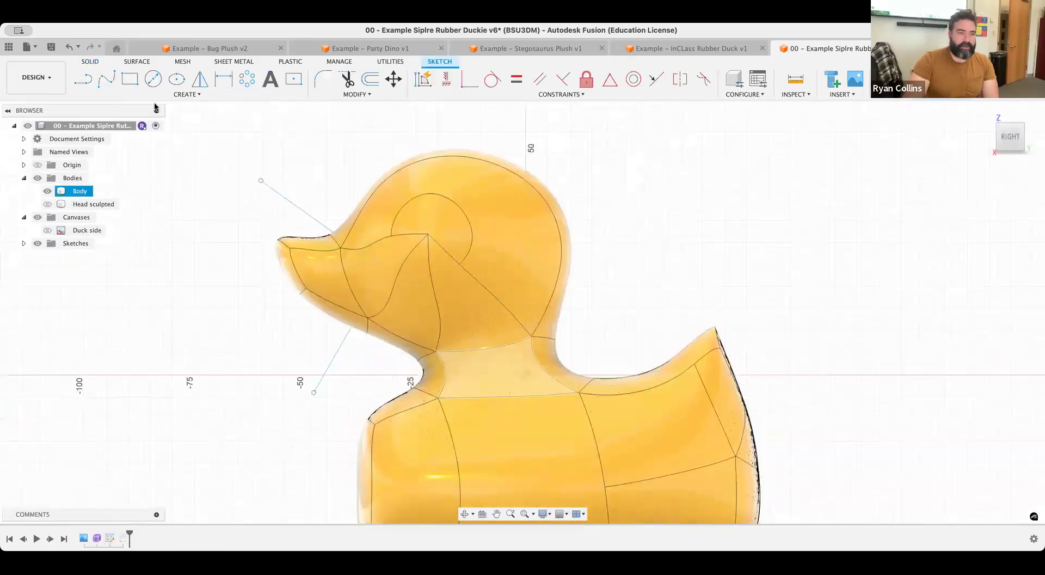
left_click(430, 236)
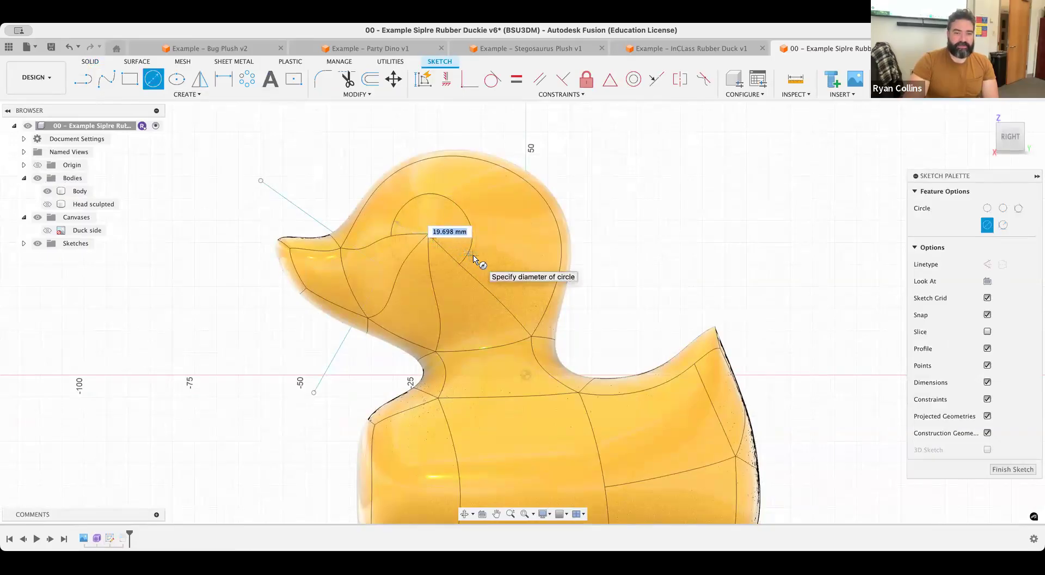
left_click(474, 260)
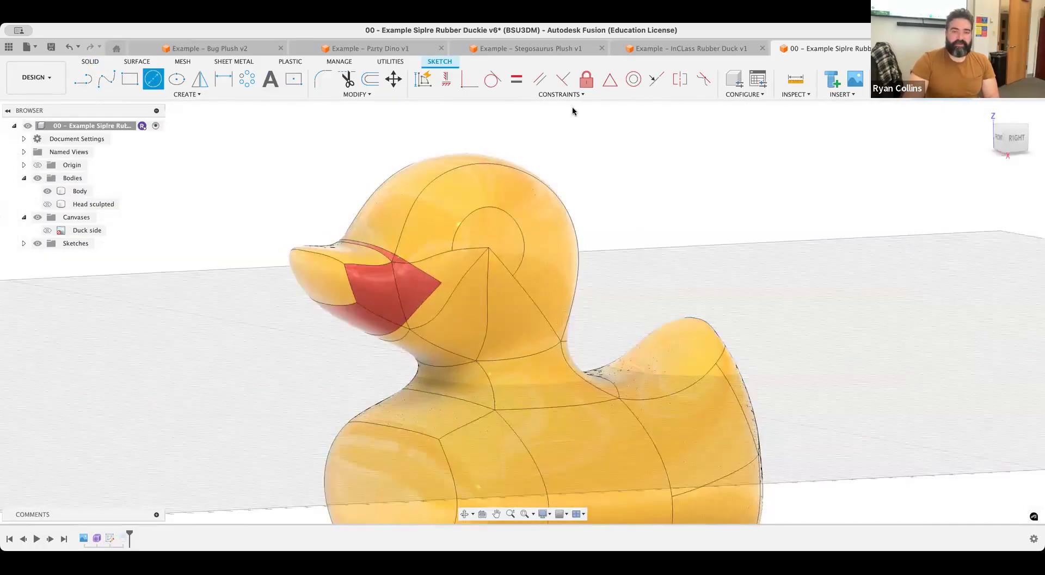
Split all the head and beak faces with Split Face, using the sketched eye circle as the splitting tool
left_click(542, 95)
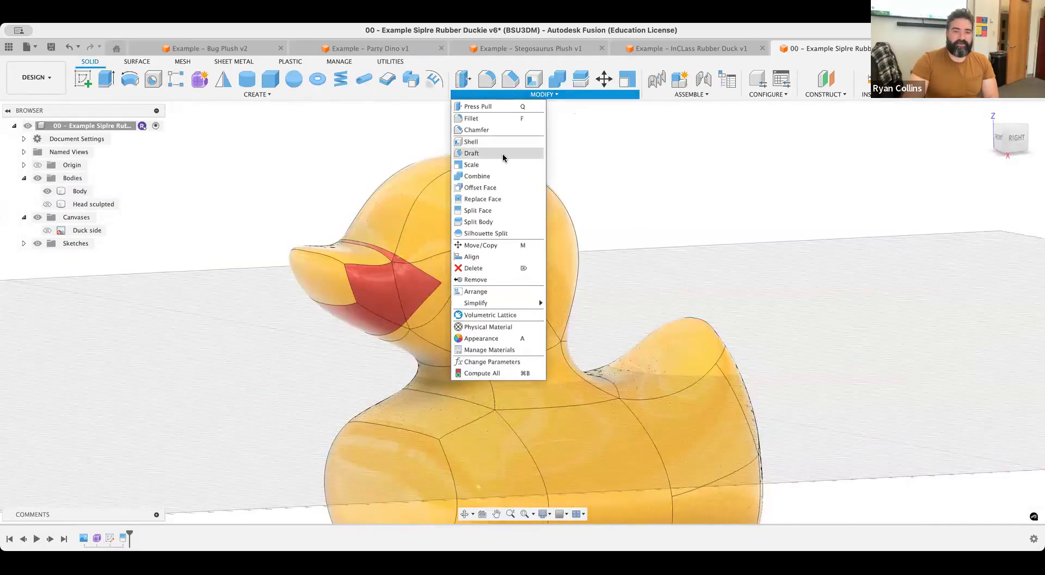
left_click(487, 209)
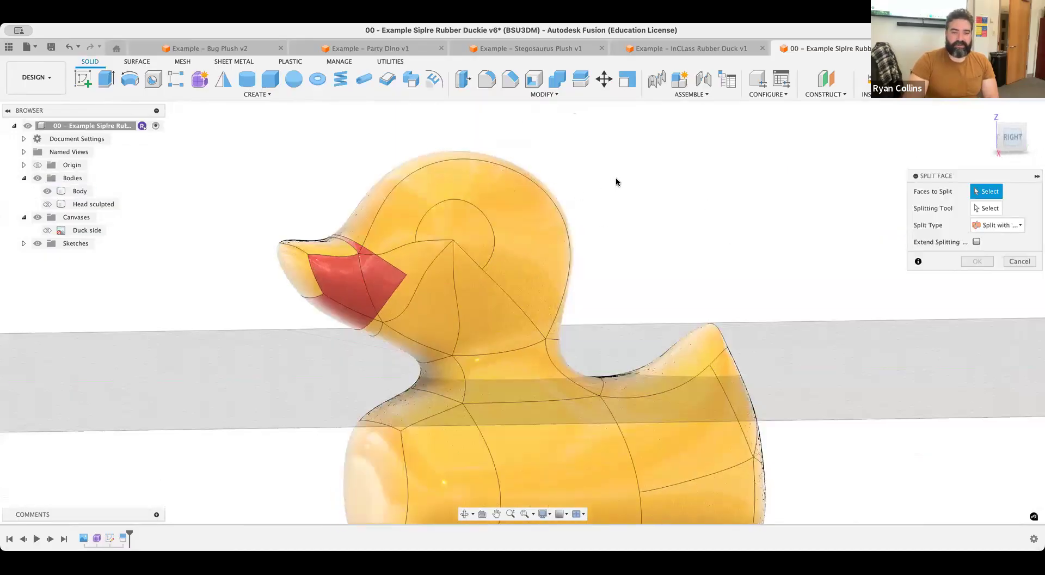
left_click_drag(628, 167, 273, 332)
left_click(986, 208)
left_click(24, 243)
left_click(47, 256)
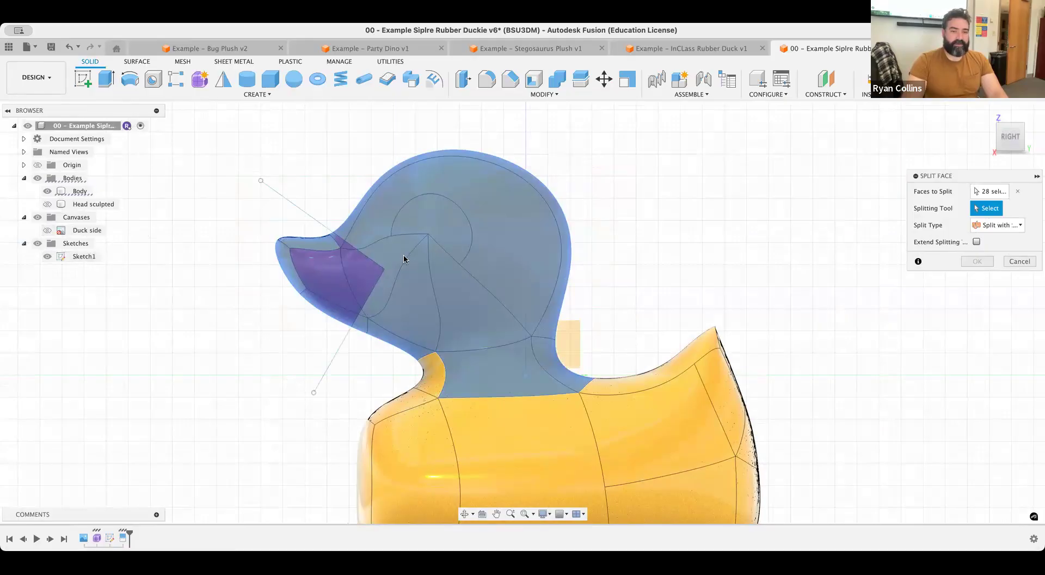
left_click(446, 239)
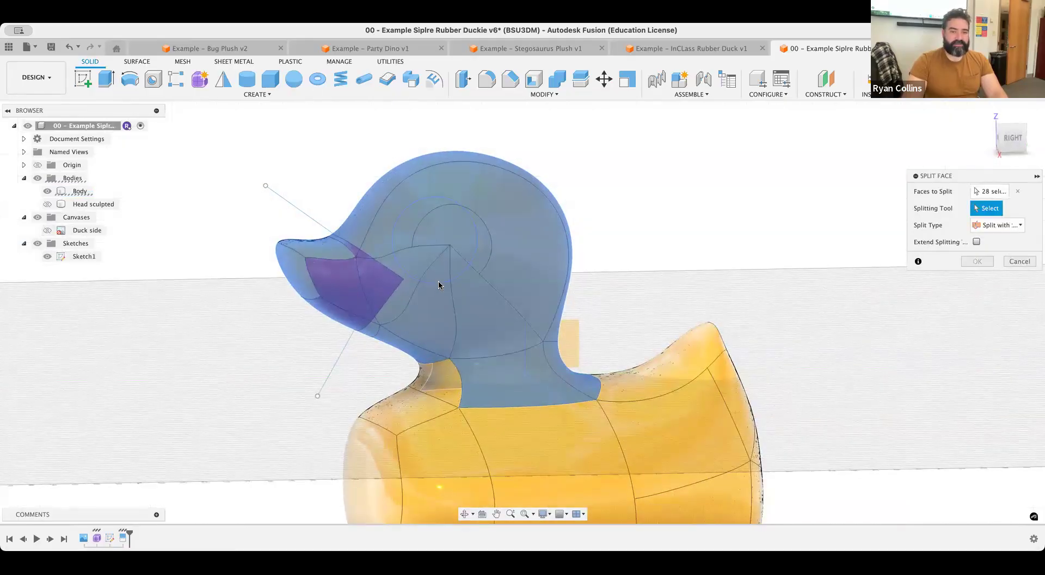
left_click(438, 283)
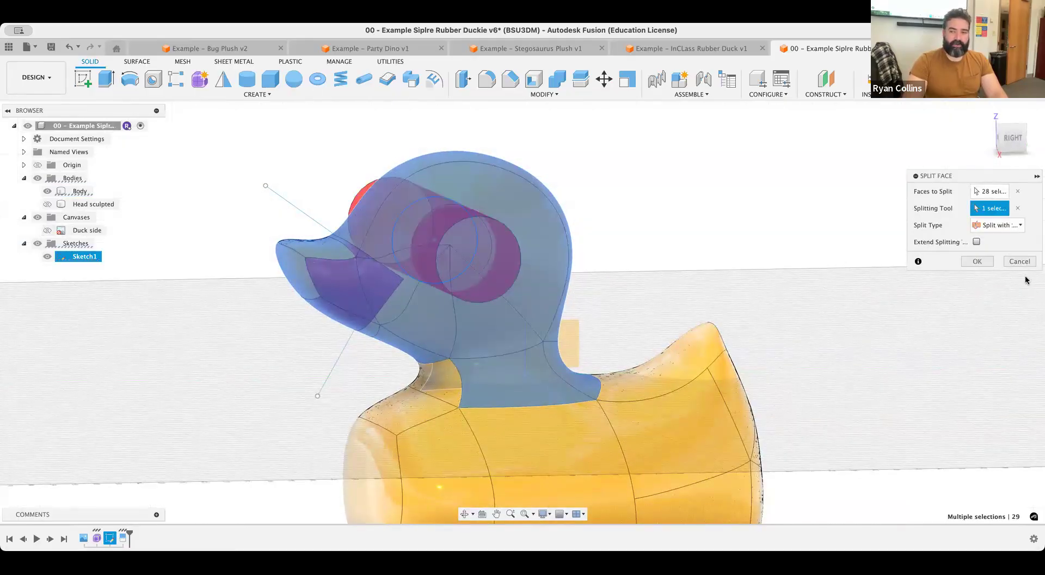
left_click(978, 262)
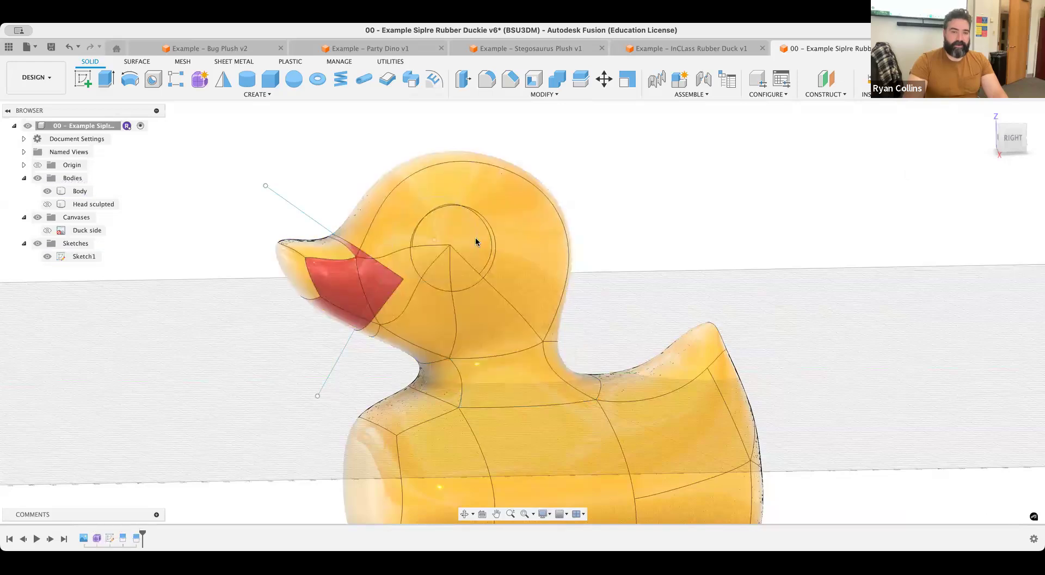
Apply Paint - Metal Flake (Silver) at face level to the eye's large upper face and its lower rear wedge
left_click(454, 255)
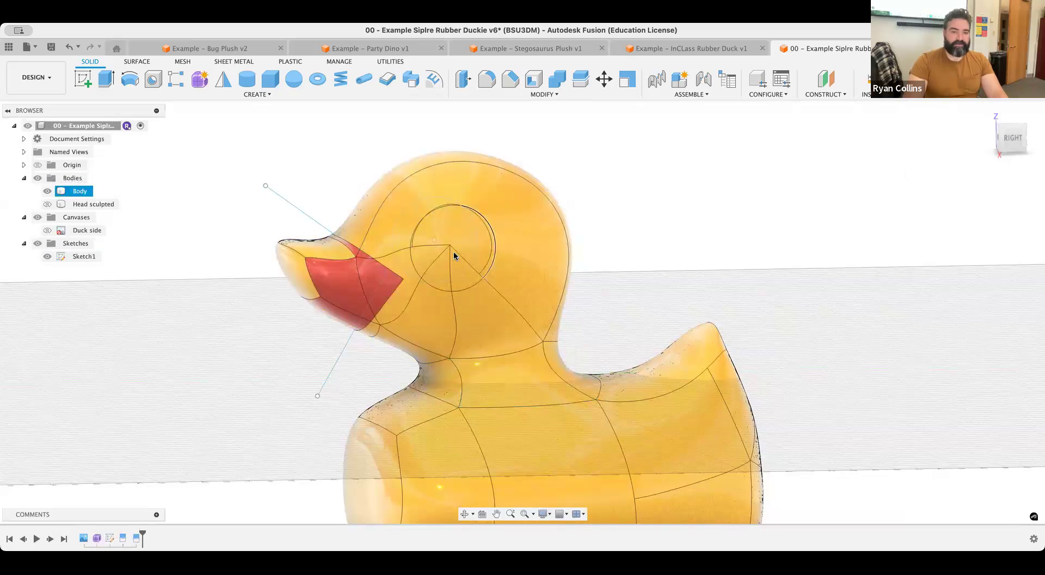
left_click(725, 212)
key("a")
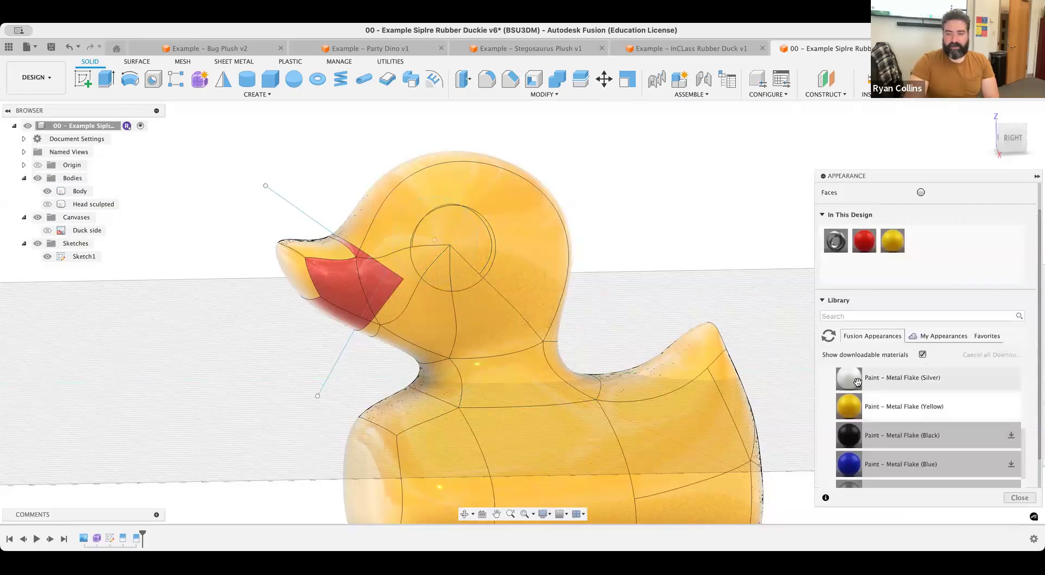
left_click_drag(851, 383, 481, 243)
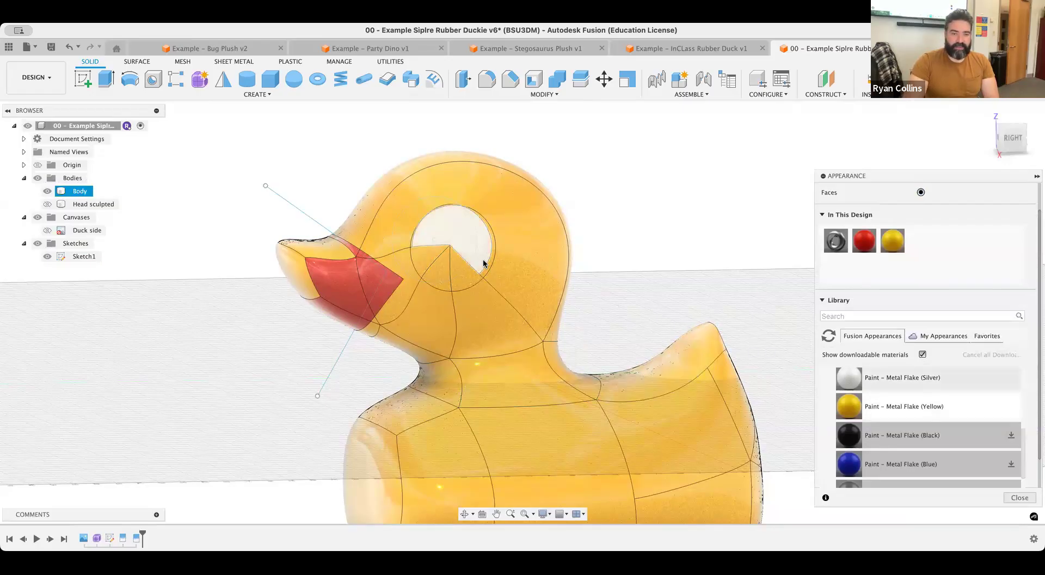
scroll(482, 257, "up", 5)
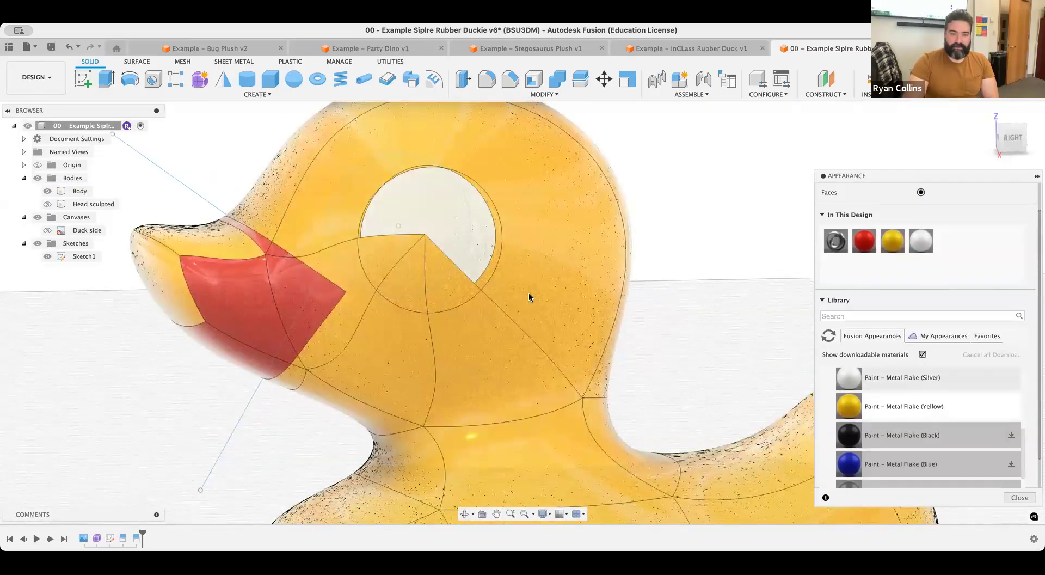
left_click(436, 280)
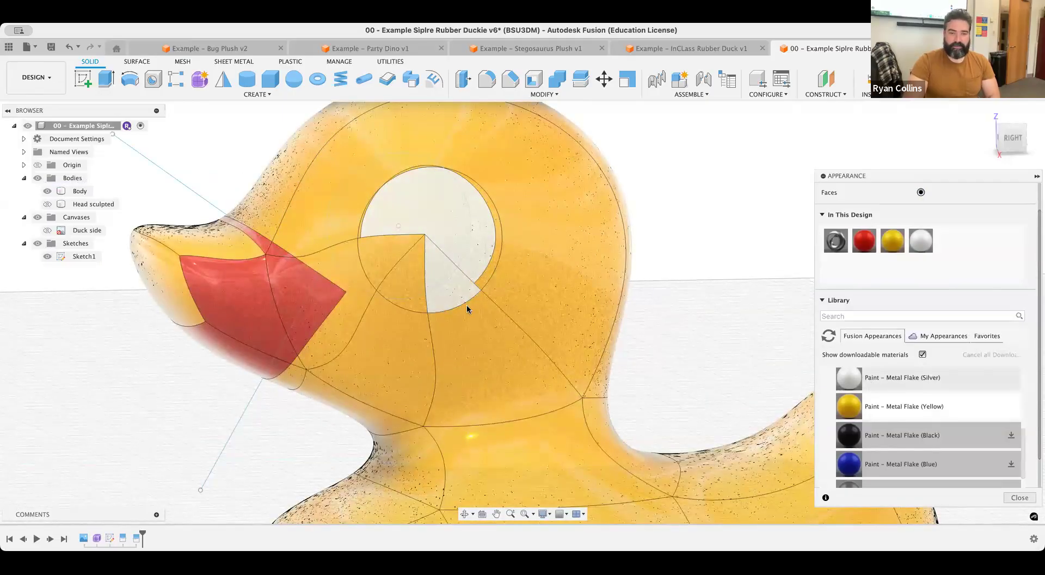
Apply Paint - Metal Flake (Silver) to the eye's two remaining lower front wedges together and close the appearance settings
left_click(385, 268)
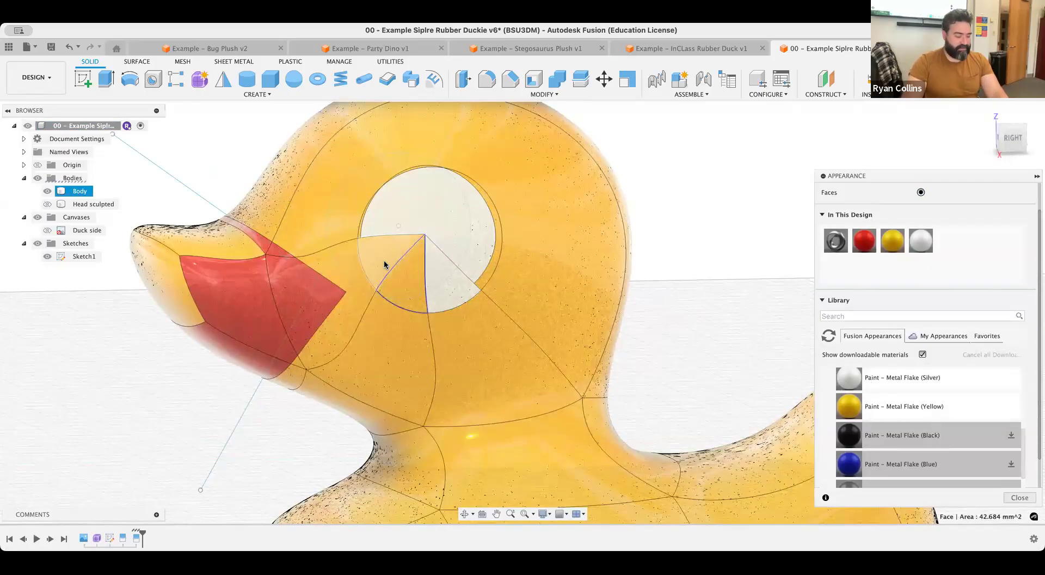
right_click(383, 265)
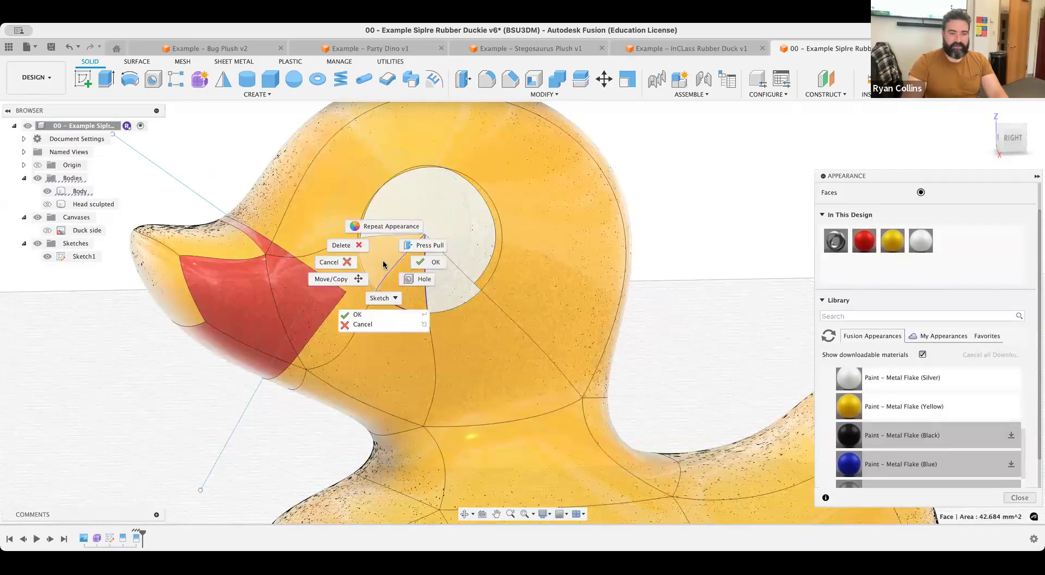
left_click(738, 246)
left_click(380, 253)
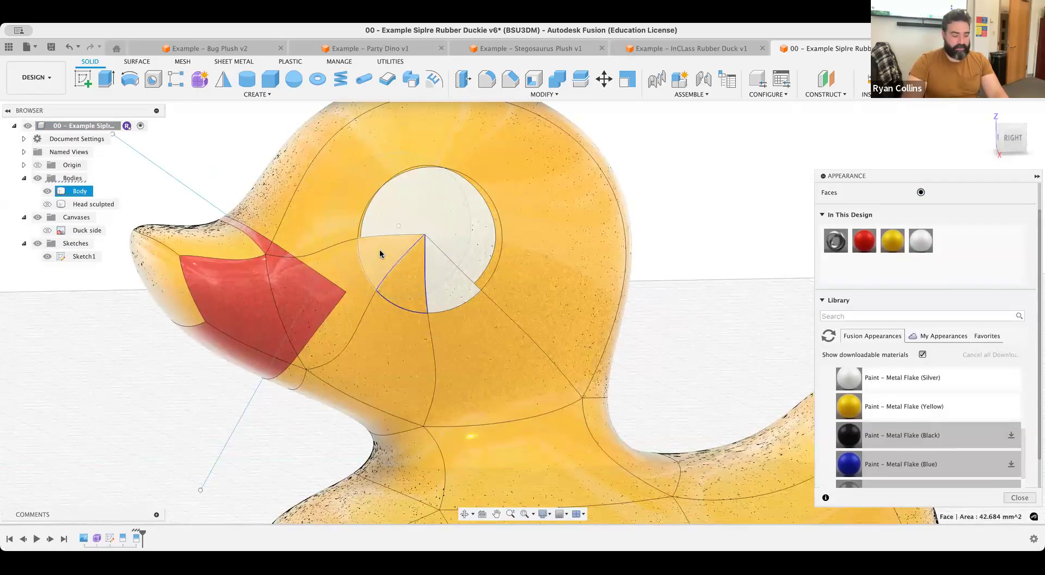
left_click(382, 263, "shift")
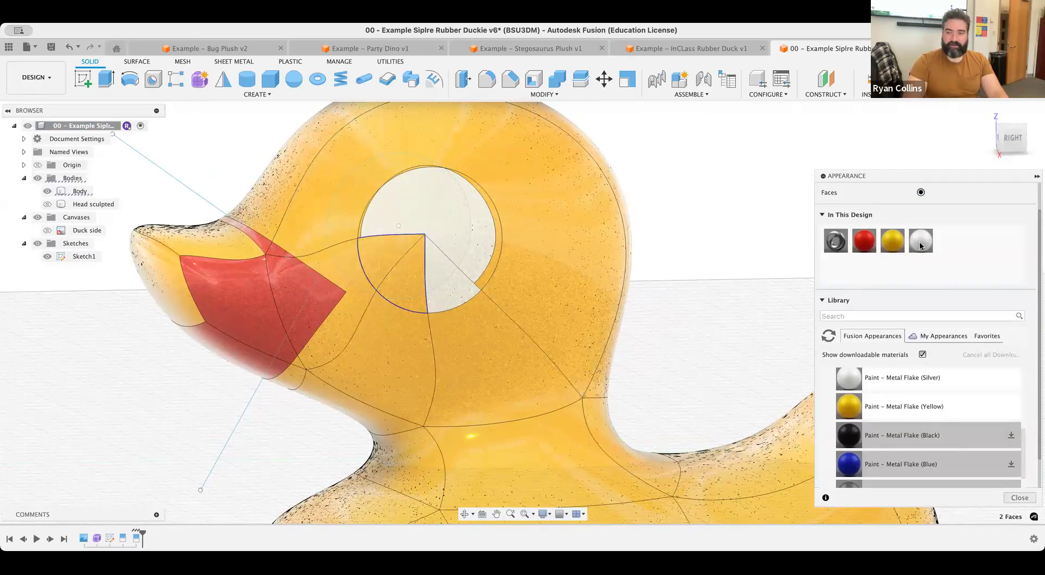
mouse_move(920, 240)
left_mouse_down()
mouse_move(379, 265)
mouse_move(398, 276)
left_mouse_up()
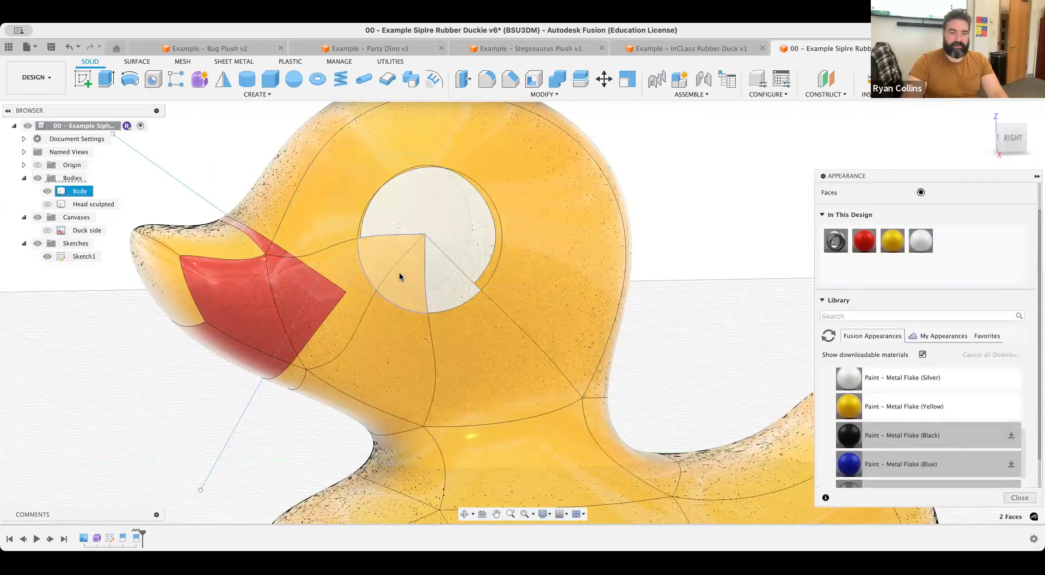
left_click(1020, 497)
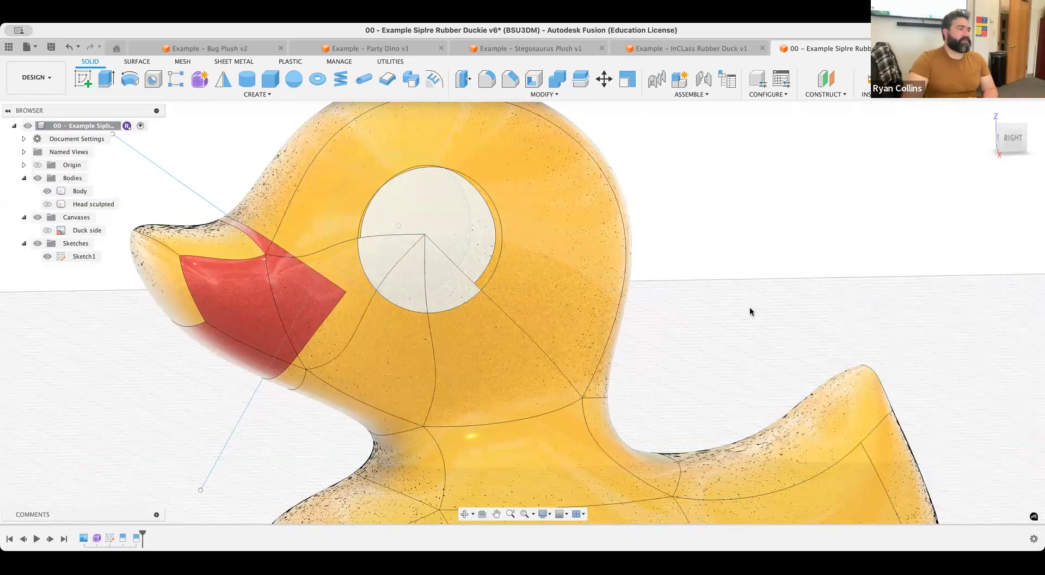
Create a joined circular pipe of 1 mm section along the short middle segment of the red beak area's upper rear edge
scroll(749, 309, "down", 3)
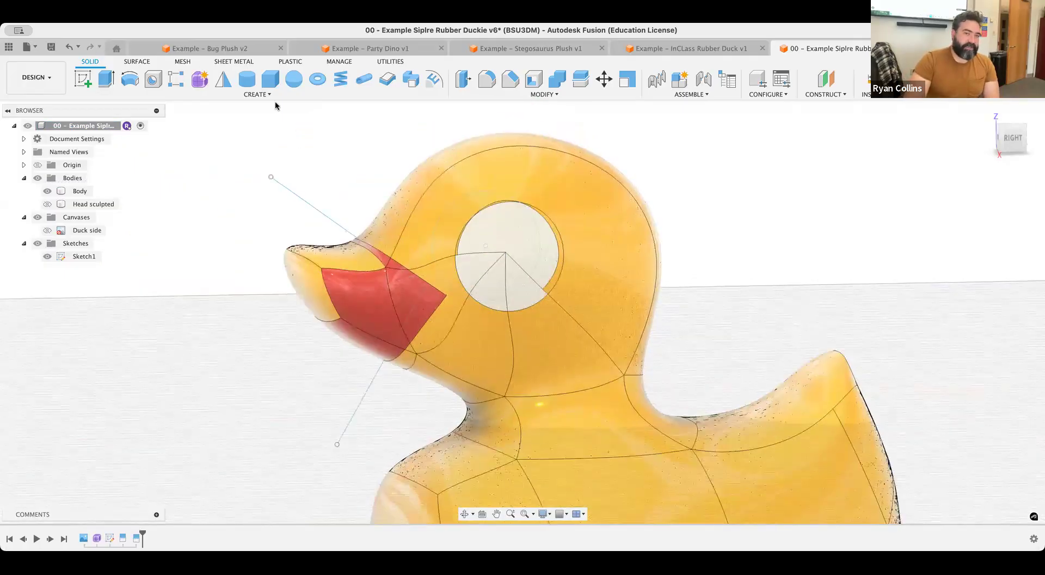
left_click(363, 80)
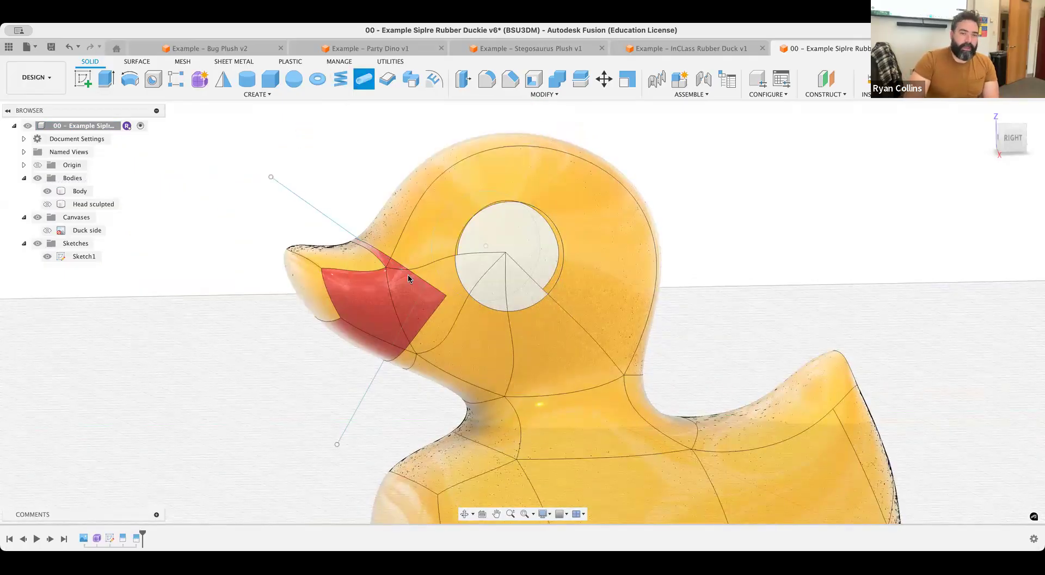
scroll(405, 266, "up", 4)
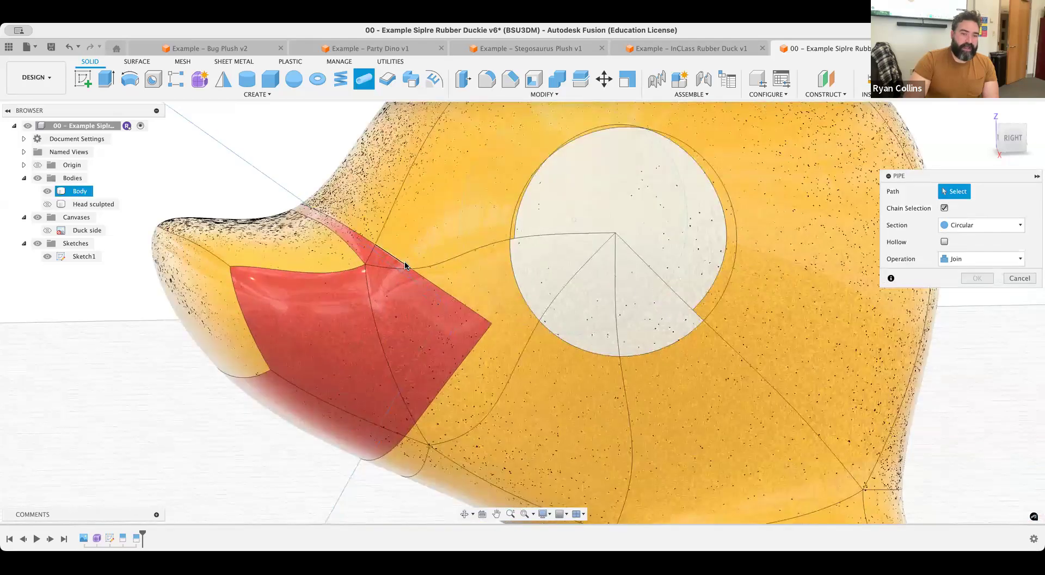
left_click(453, 299)
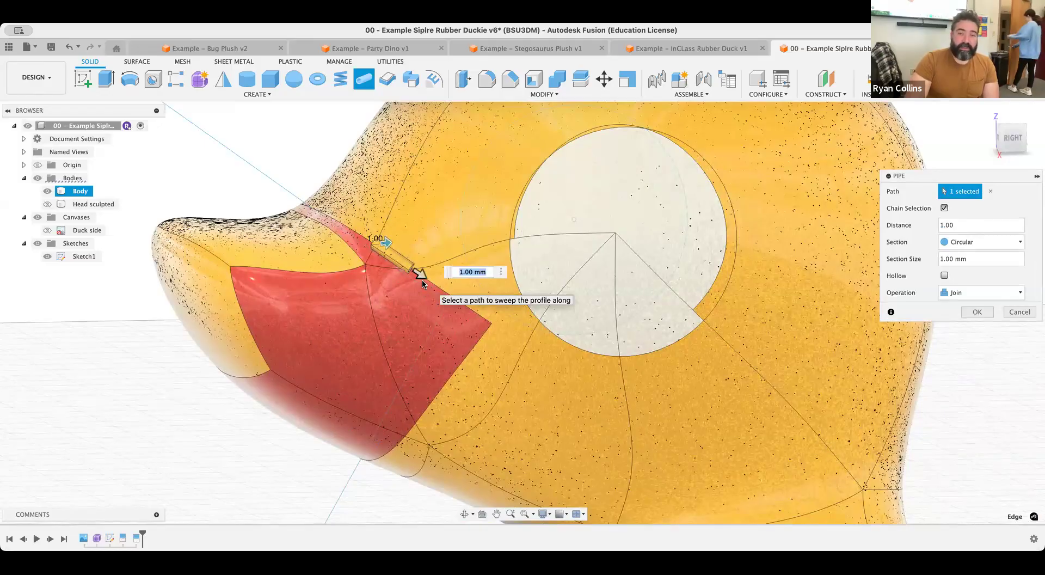
left_click(975, 313)
Add joined 1 mm circular pipes along the adjoining edge segments up to the beak's top and down to the red area's rear corner
right_click(287, 163)
left_click(293, 128)
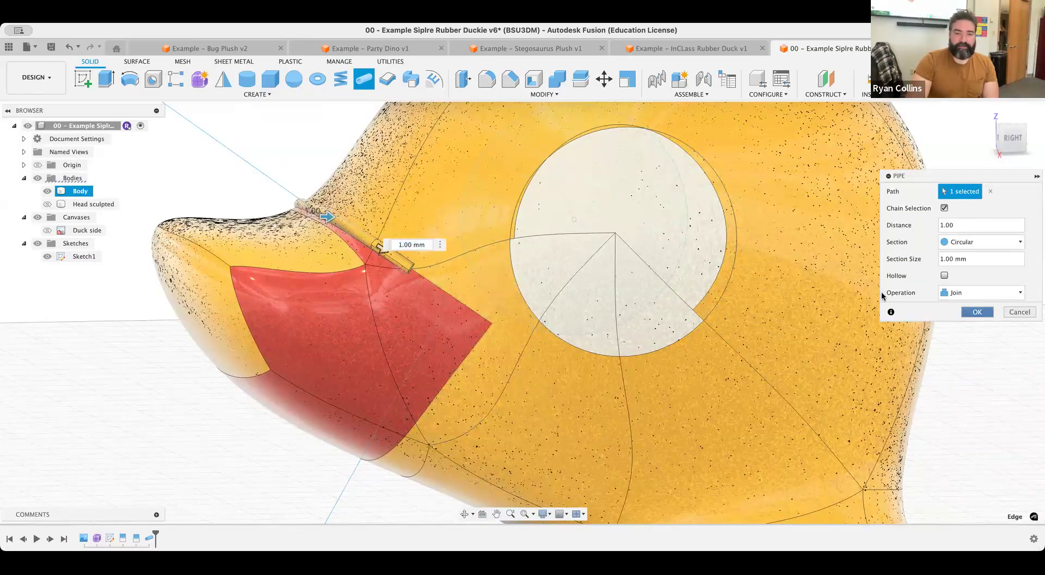
key("Return")
right_click(433, 283)
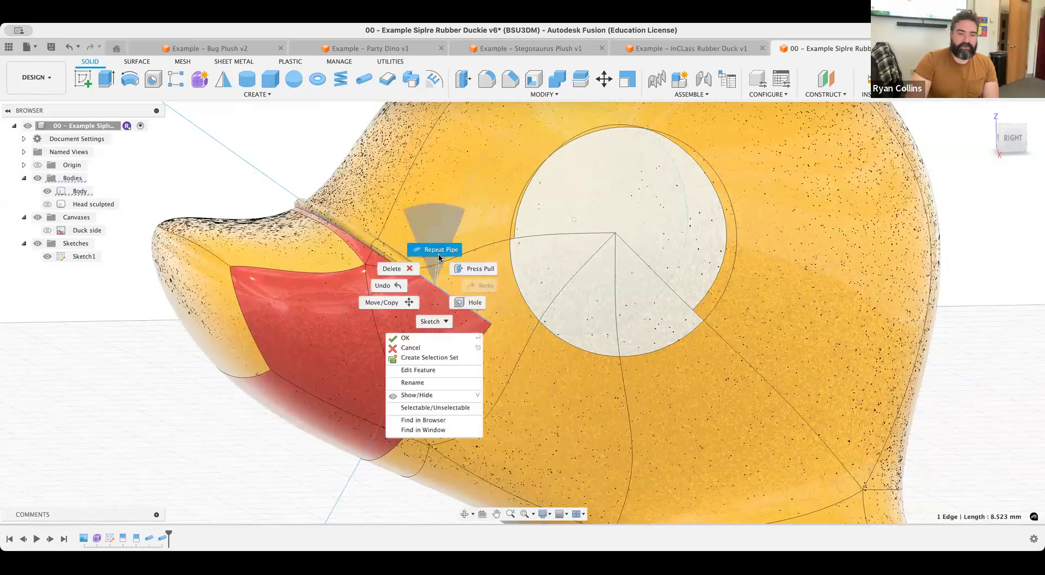
left_click(437, 248)
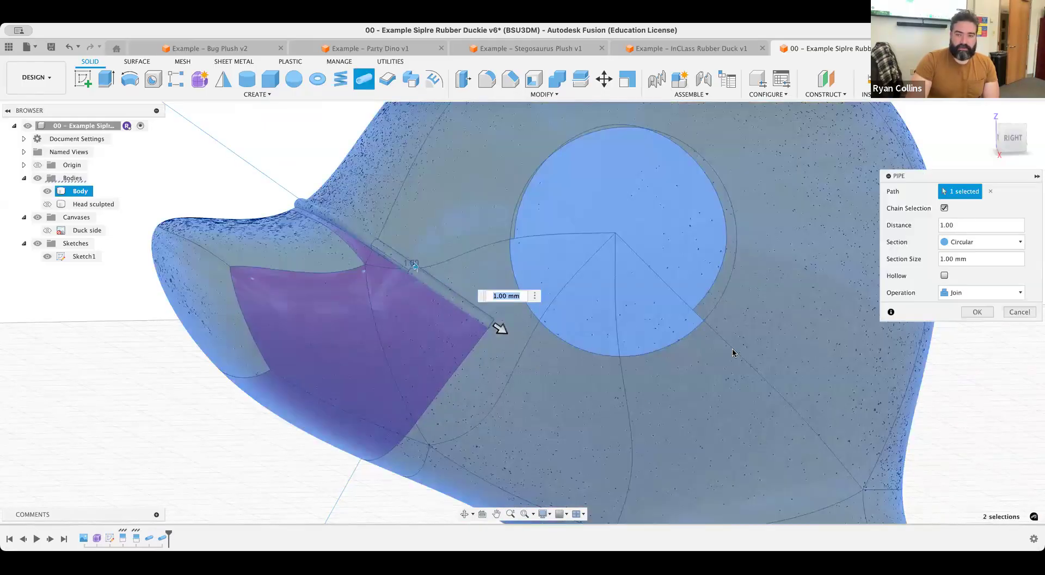
left_click(977, 312)
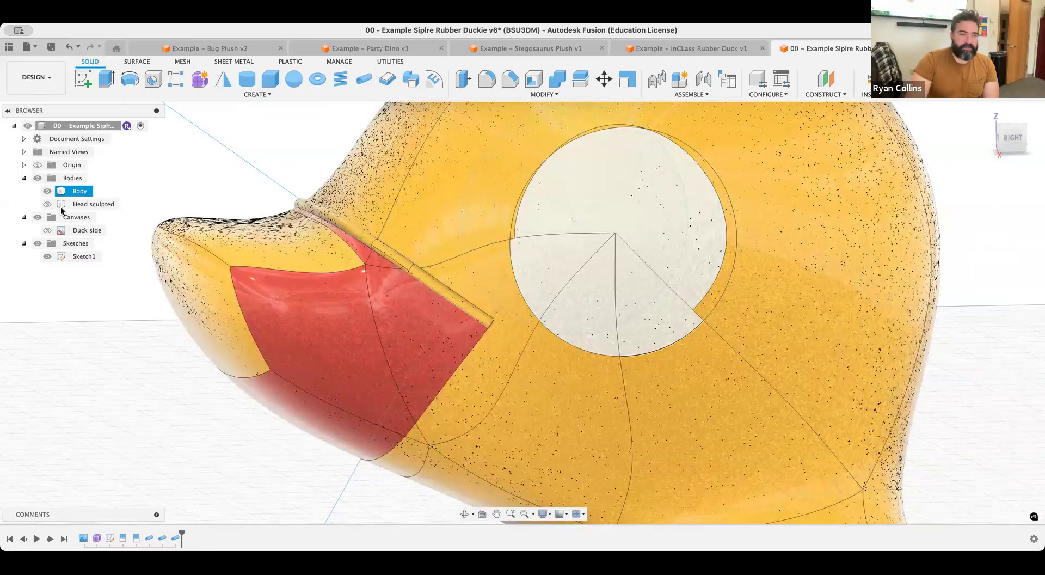
Hide Sketch1 and add a joined 1 mm circular pipe along the red beak area's lower rear edge, down from its rear corner
left_click(46, 257)
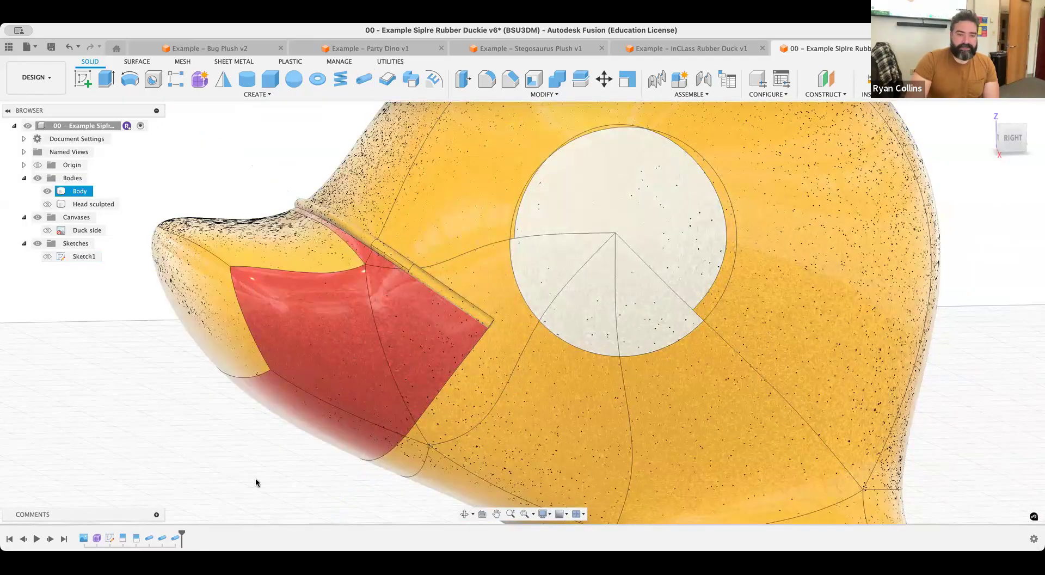
right_click(235, 463)
left_click(234, 444)
left_click(410, 432)
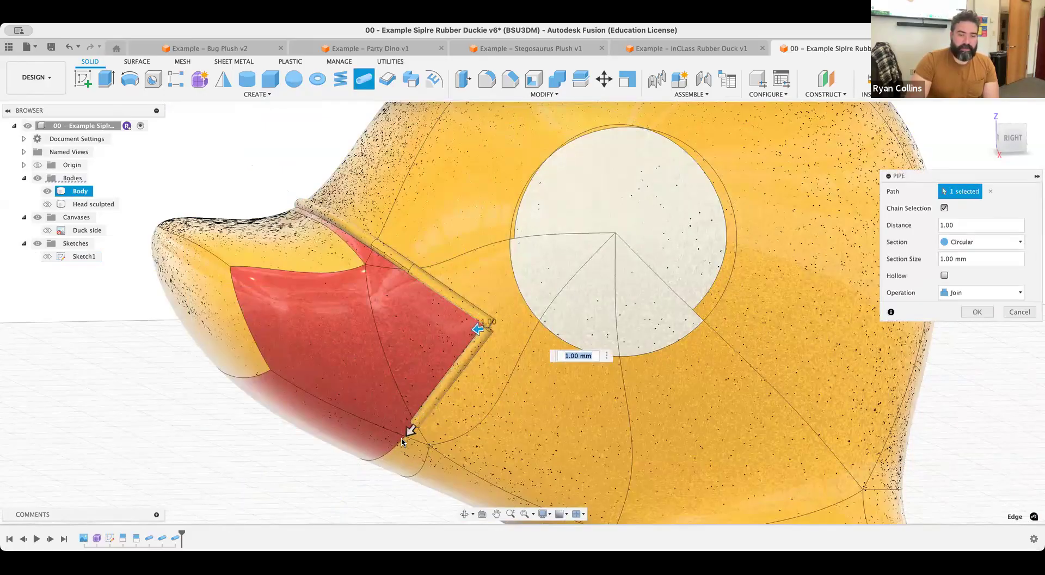
scroll(401, 441, "up", 5)
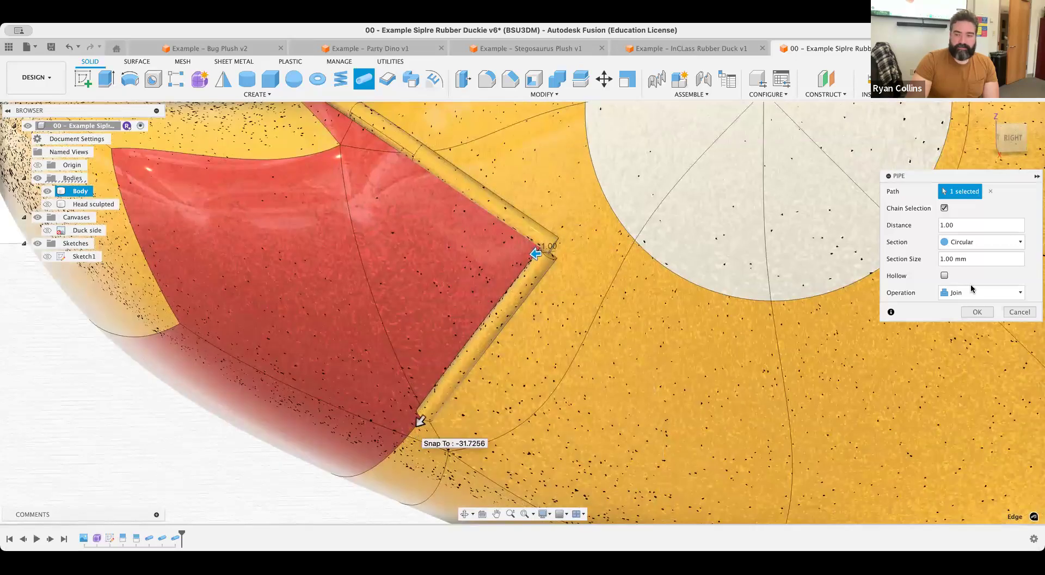
Add joined 1 mm circular pipes along the short segment at that edge's lower end and the curved edge under the beak
right_click(198, 470)
left_click(198, 445)
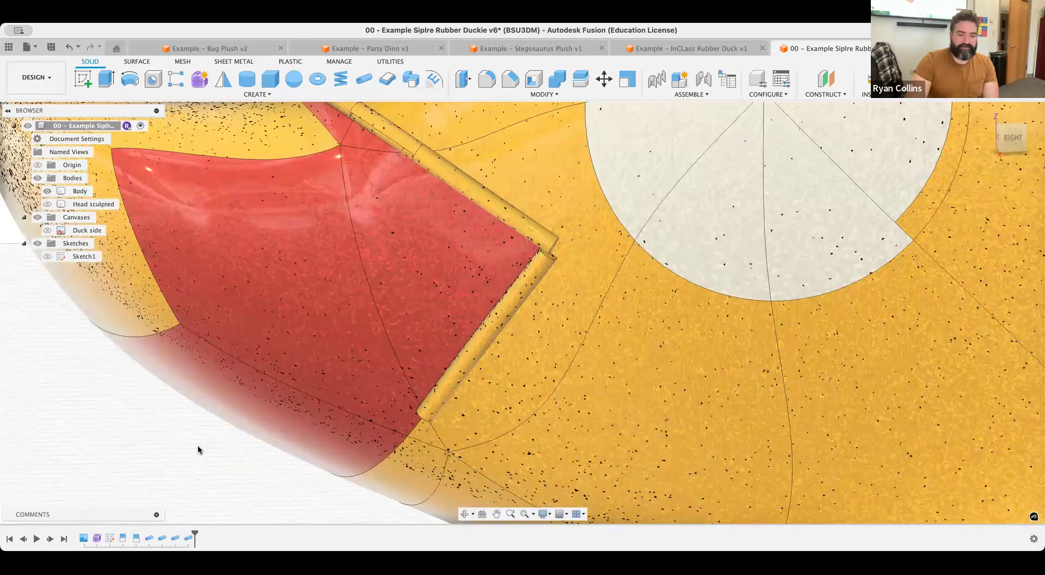
left_click(416, 422)
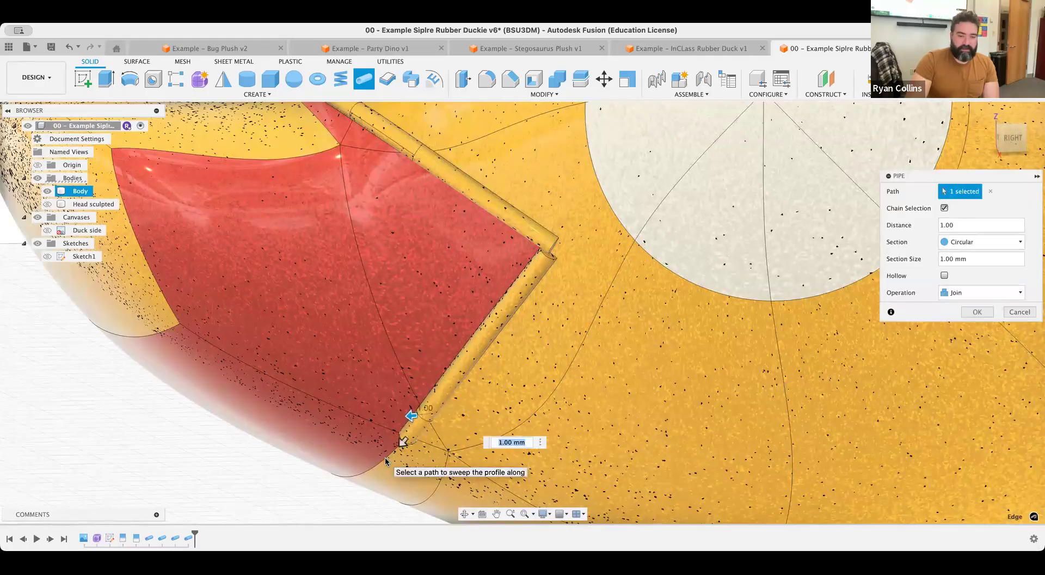
left_click(977, 312)
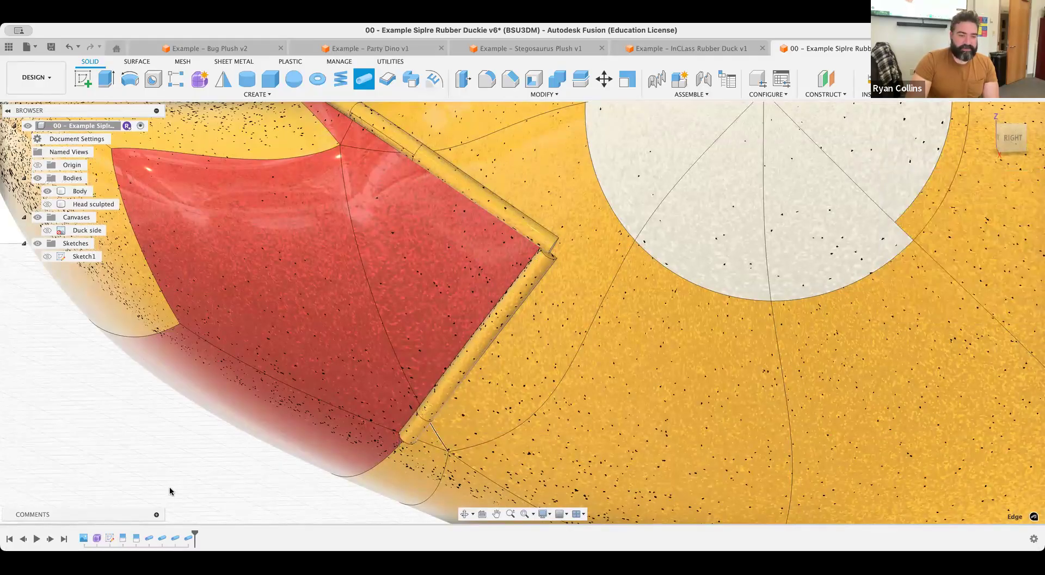
right_click(168, 489)
left_click(173, 452)
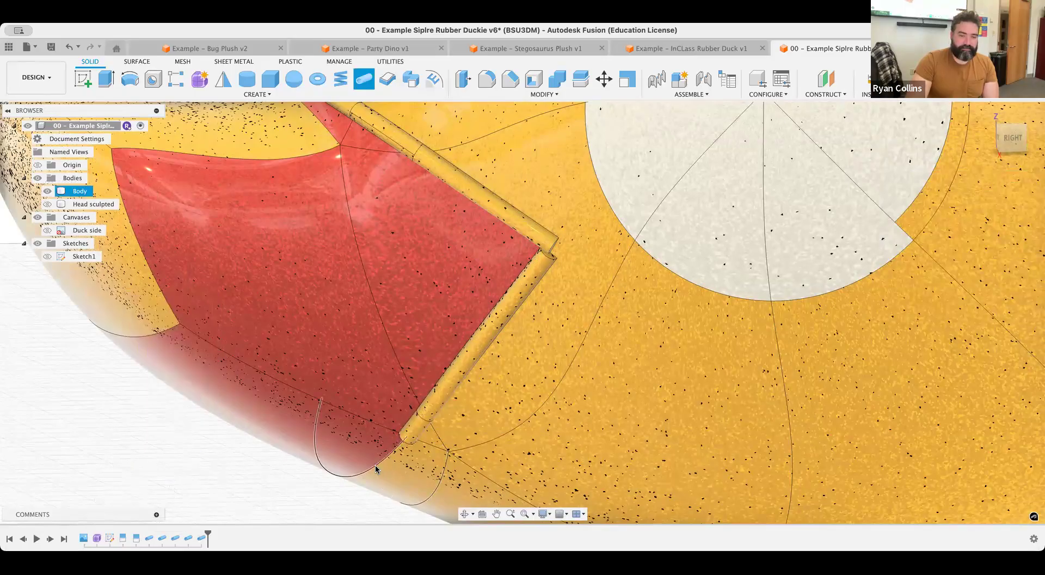
left_click(376, 469)
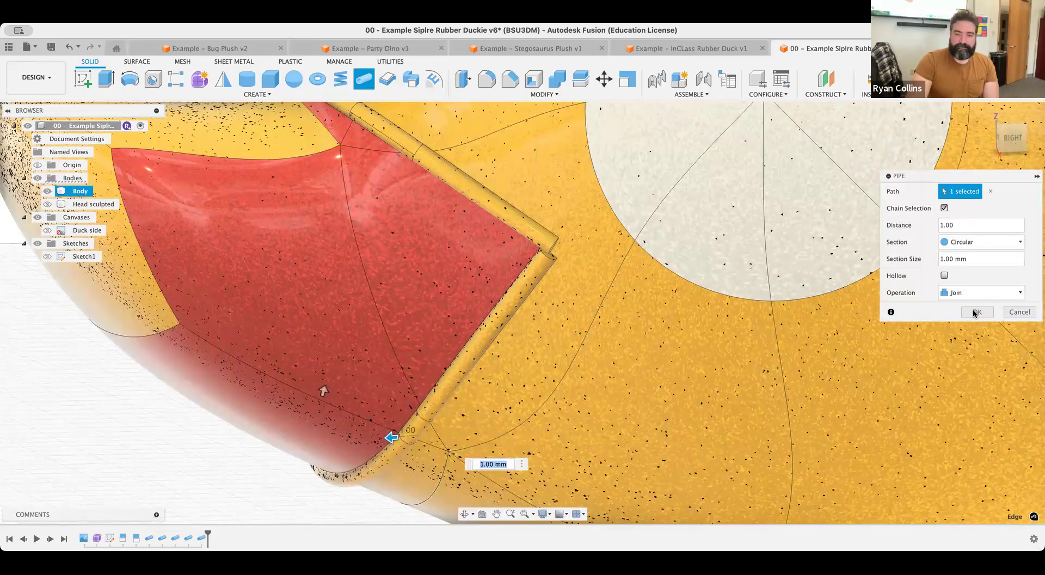
key("Return")
Save a new version of the design with the description "pipe bill"
scroll(513, 308, "down", 5)
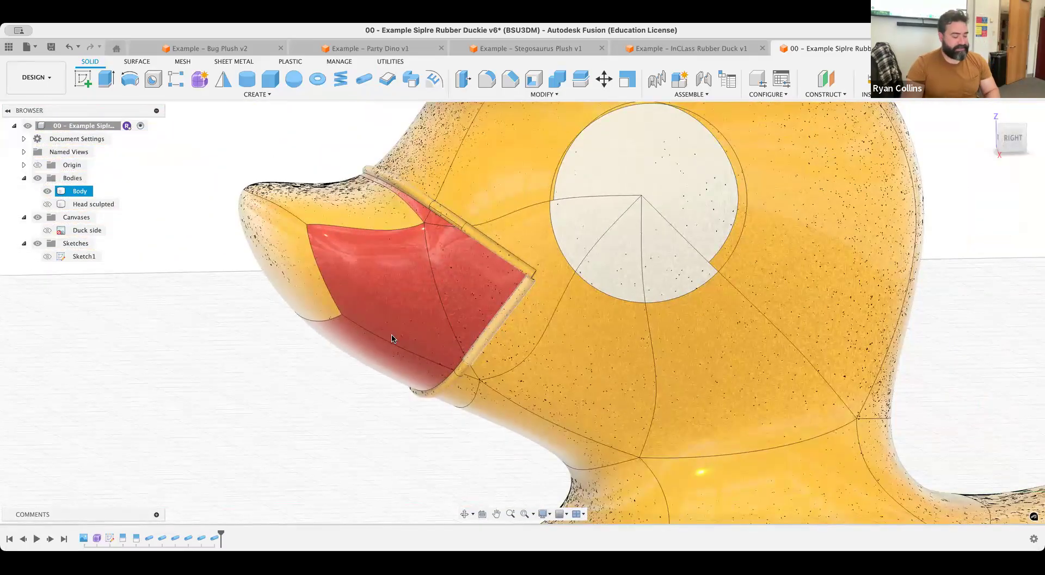
key("super+s")
type("p")
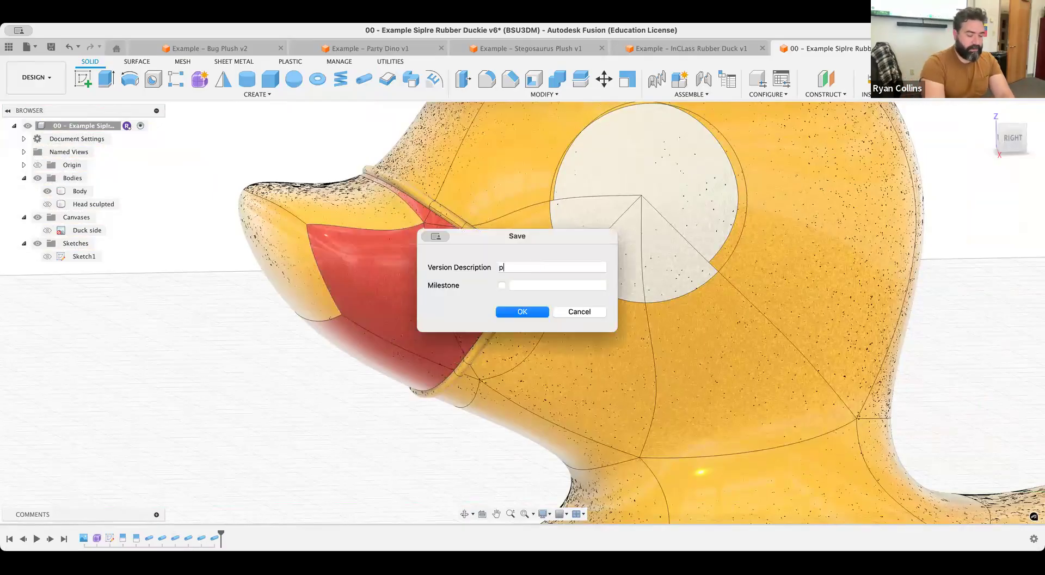
type("ipe bill")
key("Return")
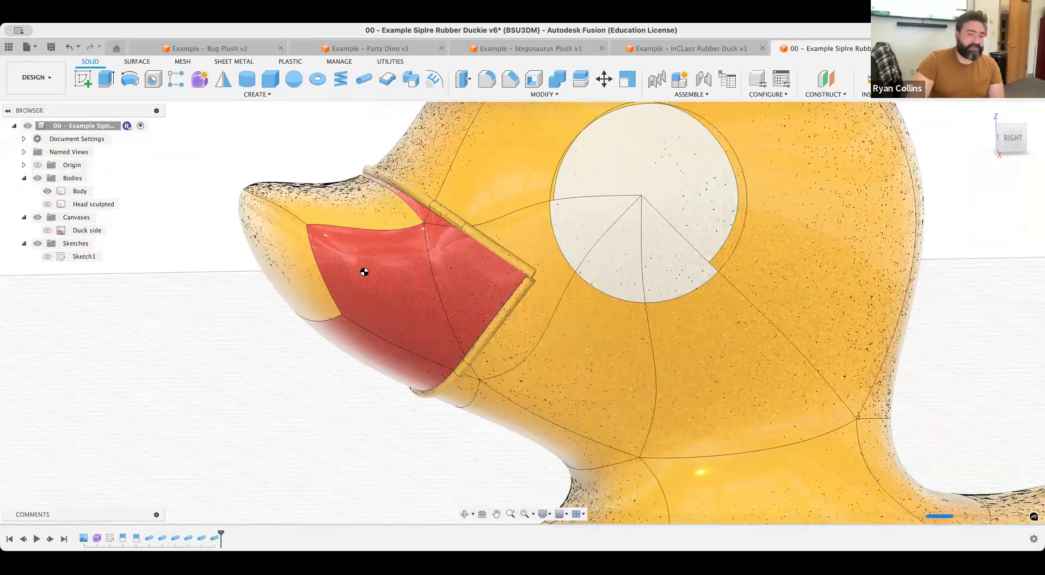
Compare the Head sculpted body with the painted duck in the right view by toggling their visibility
left_click(1000, 146)
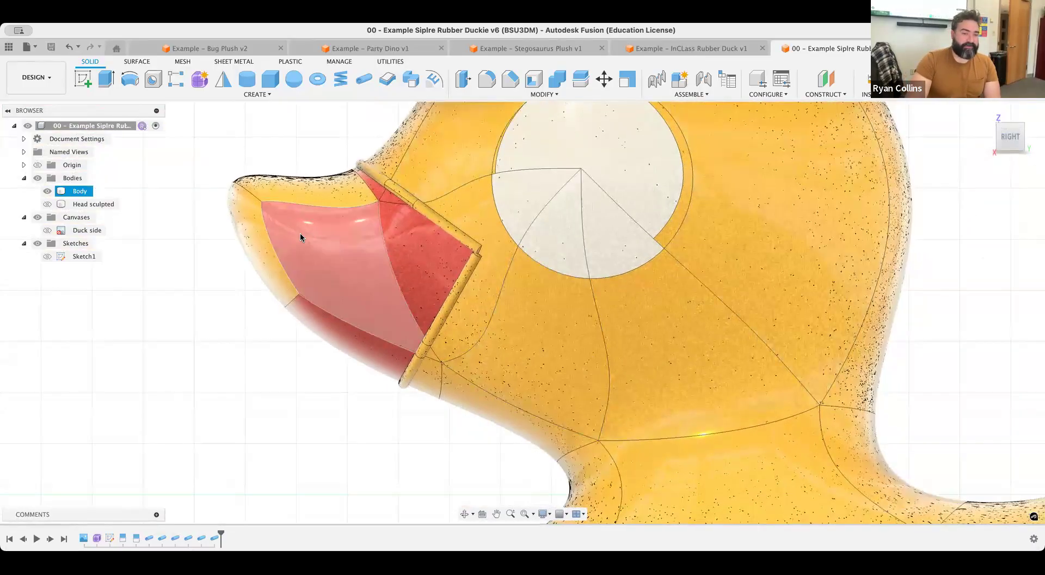
left_click(52, 207)
left_click(48, 204)
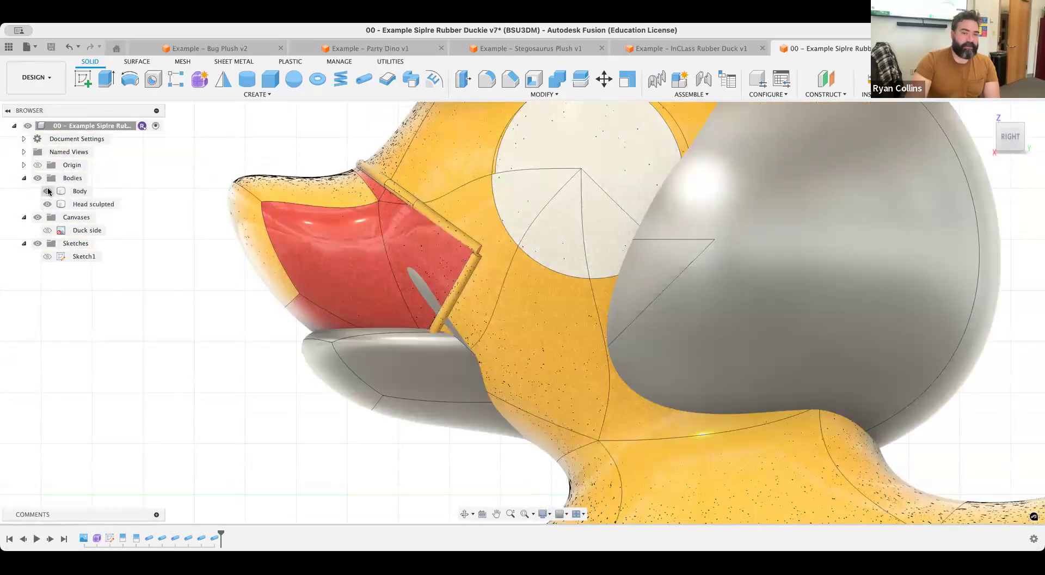
left_click(48, 191)
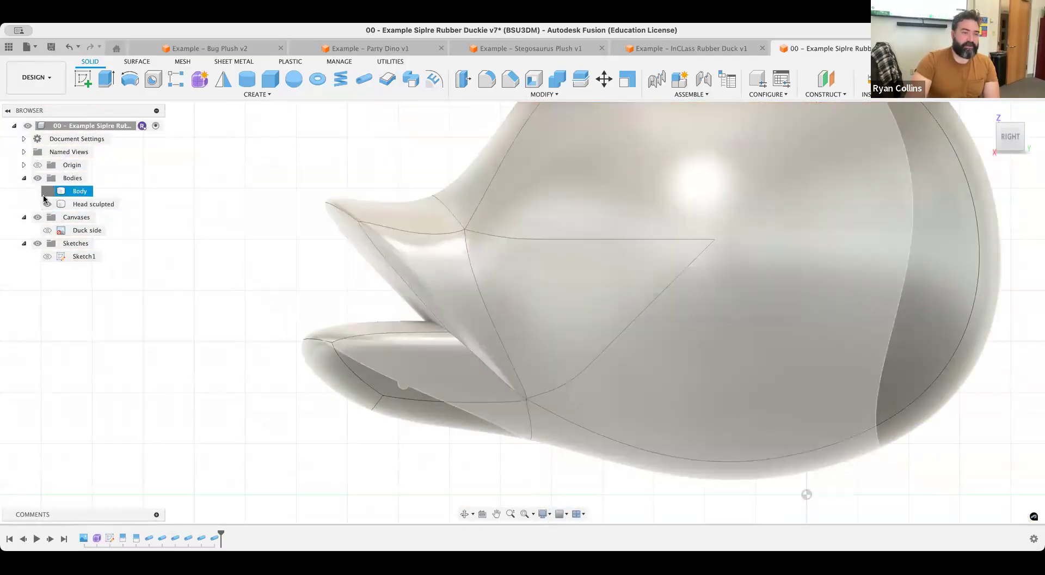
left_click(47, 191)
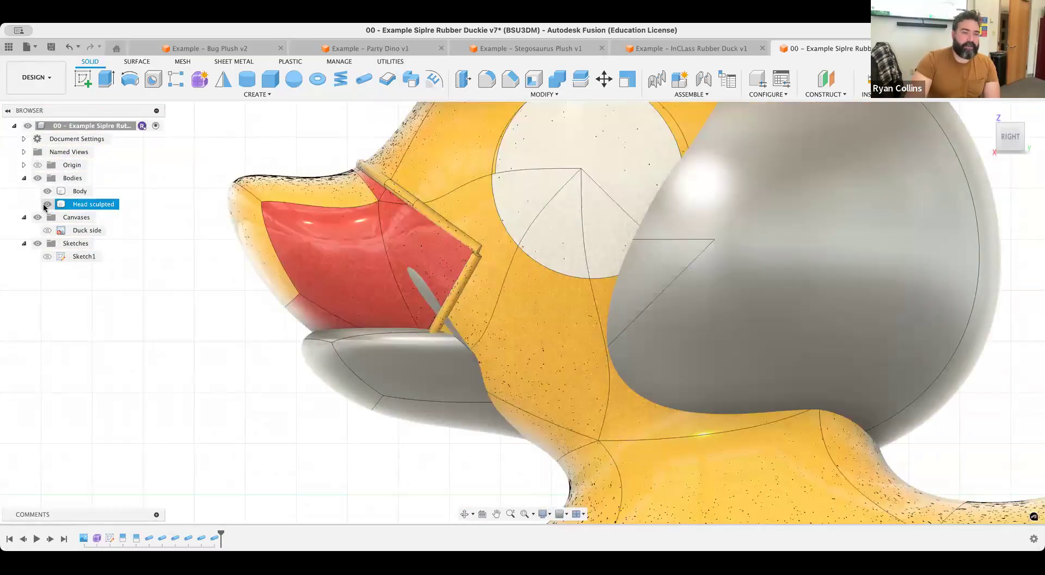
left_click(46, 205)
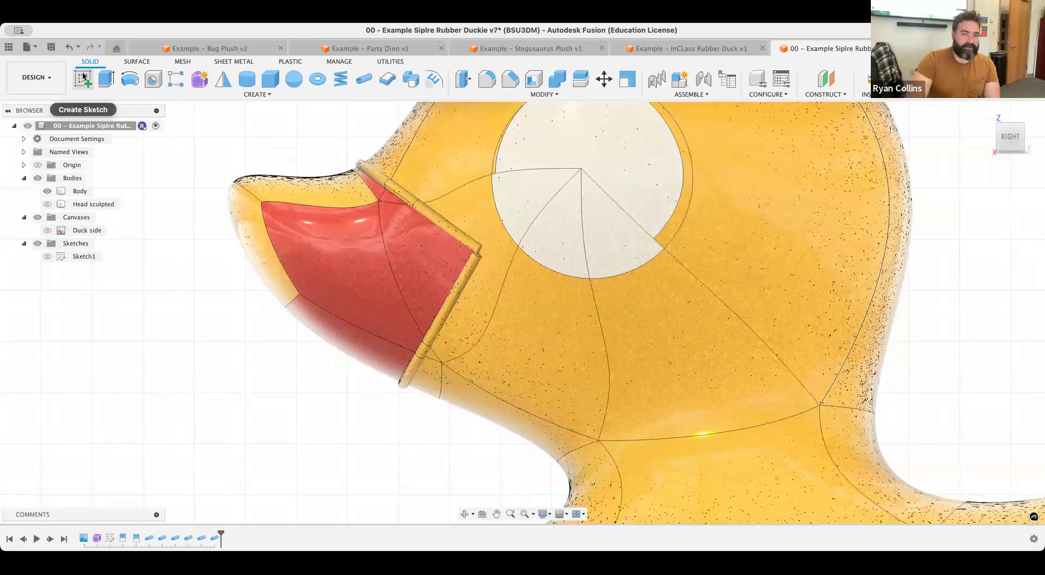
Start a sketch on the side plane and draw a line about 22.8 mm long from the beak's rear corner to below its tip
left_click(828, 460)
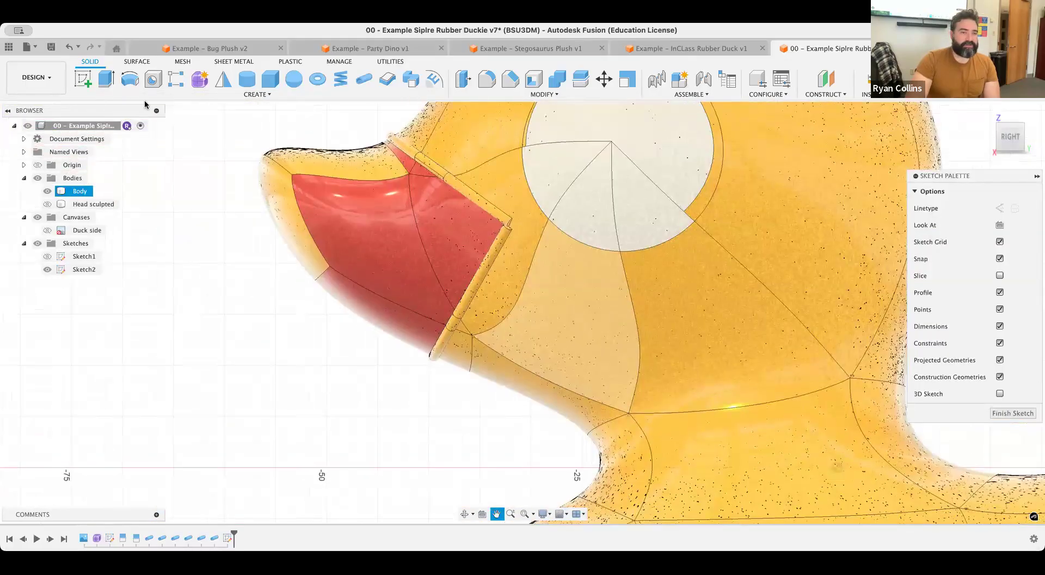
left_click(481, 231)
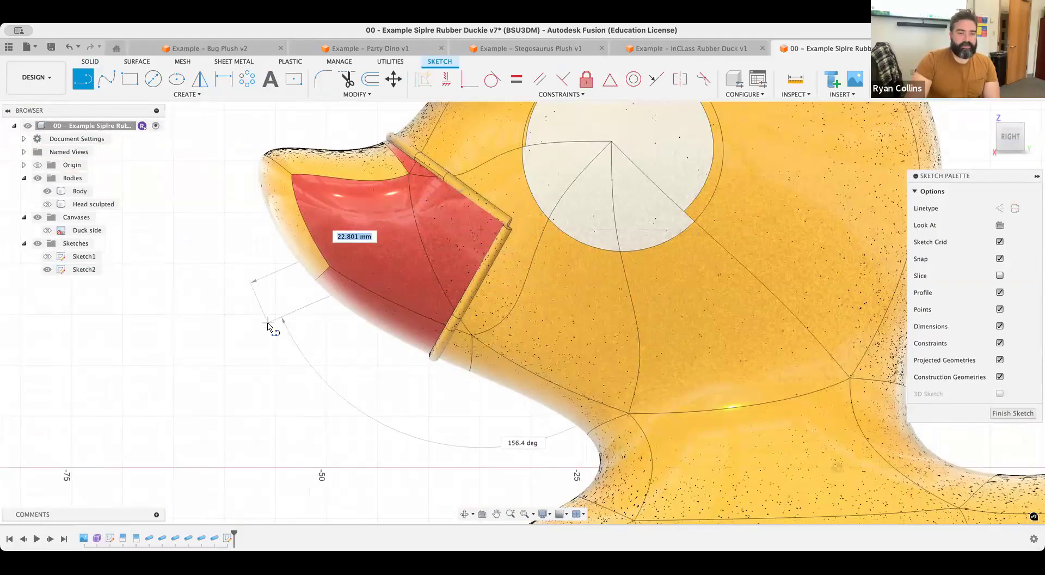
left_click(267, 323)
key("Escape")
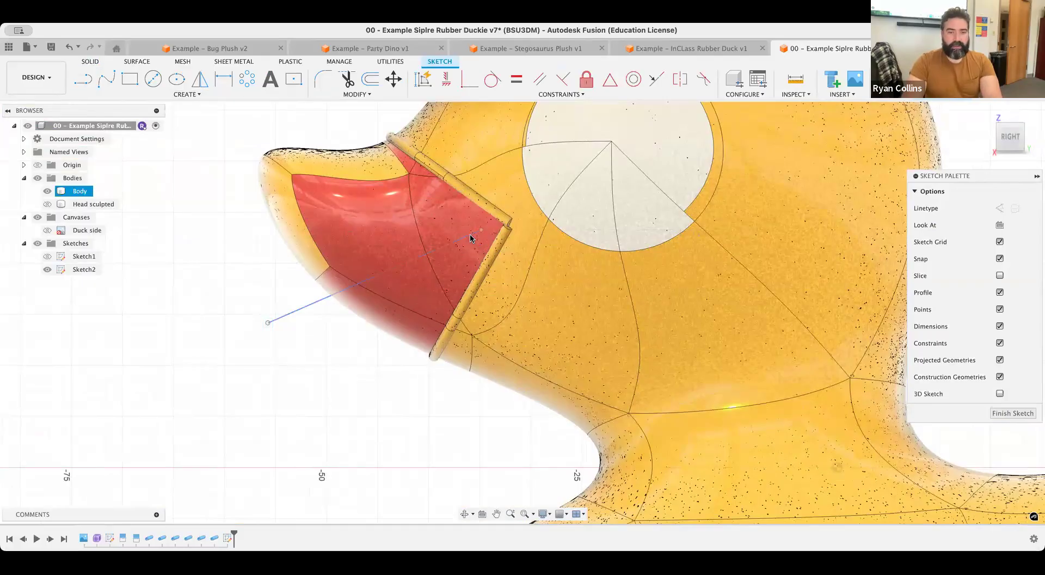
Draw a second, nearly horizontal line from the first line's rear end out past the beak's tip and finish the sketch
key("l")
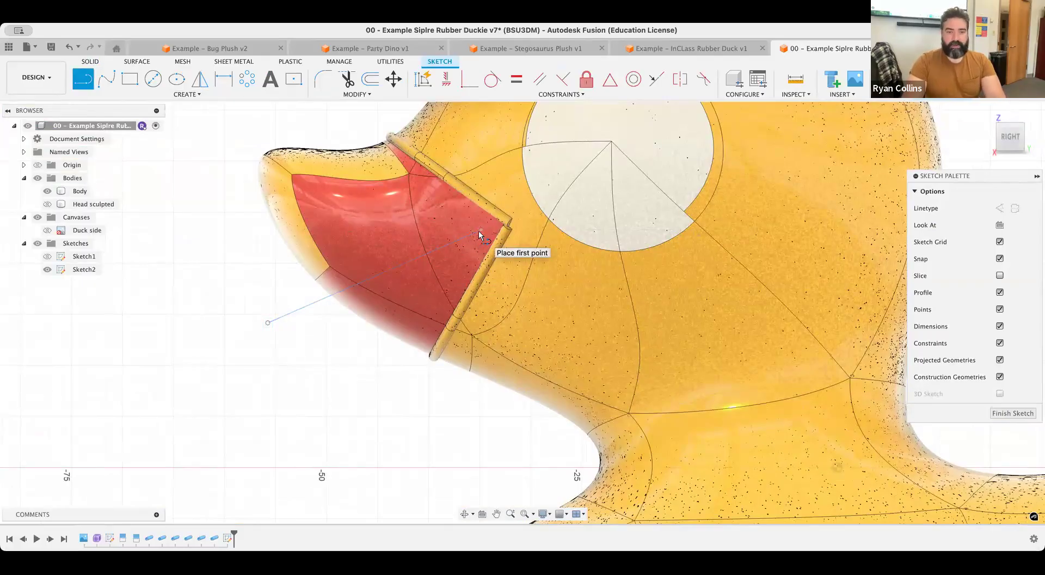
left_click(480, 229)
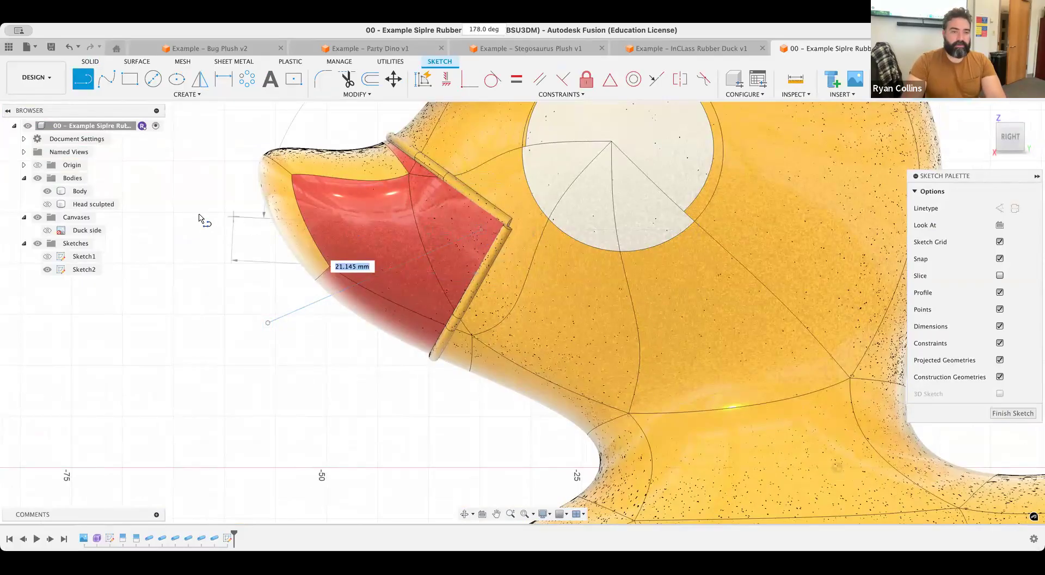
left_click(199, 214)
key("Escape")
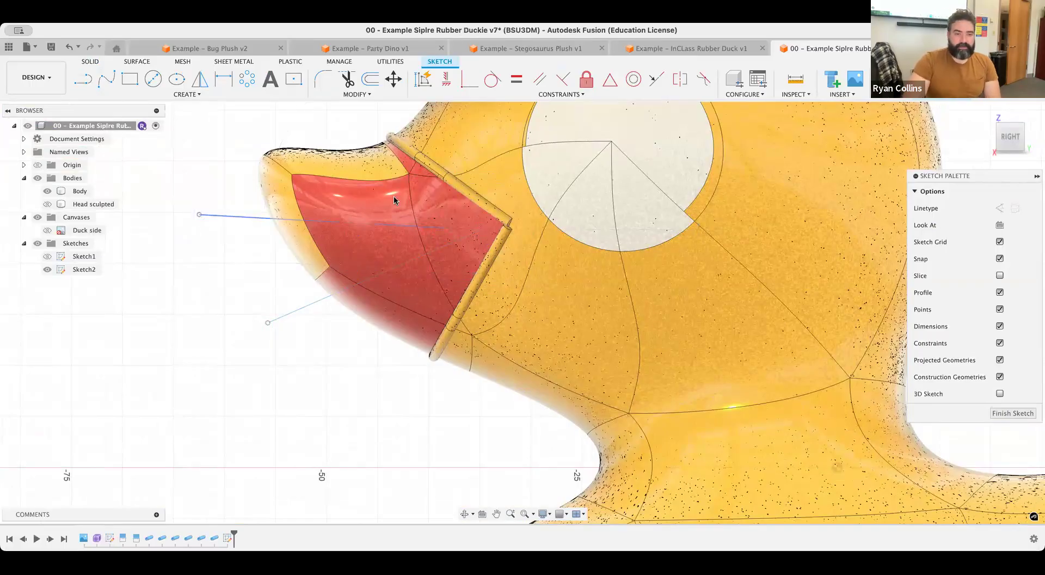
left_click(1013, 413)
Split the duck body with the two Sketch2 lines as splitting tools, without extending the splitting tools
middle_click_drag(722, 200, 692, 227)
middle_click_drag(369, 283, 402, 283, "shift")
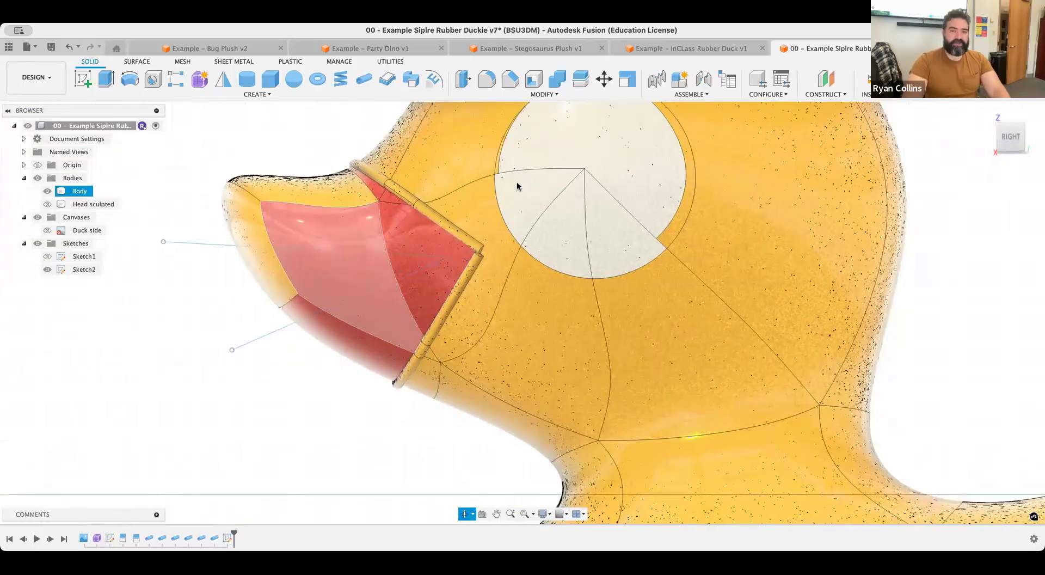
left_click(580, 79)
left_click(268, 303)
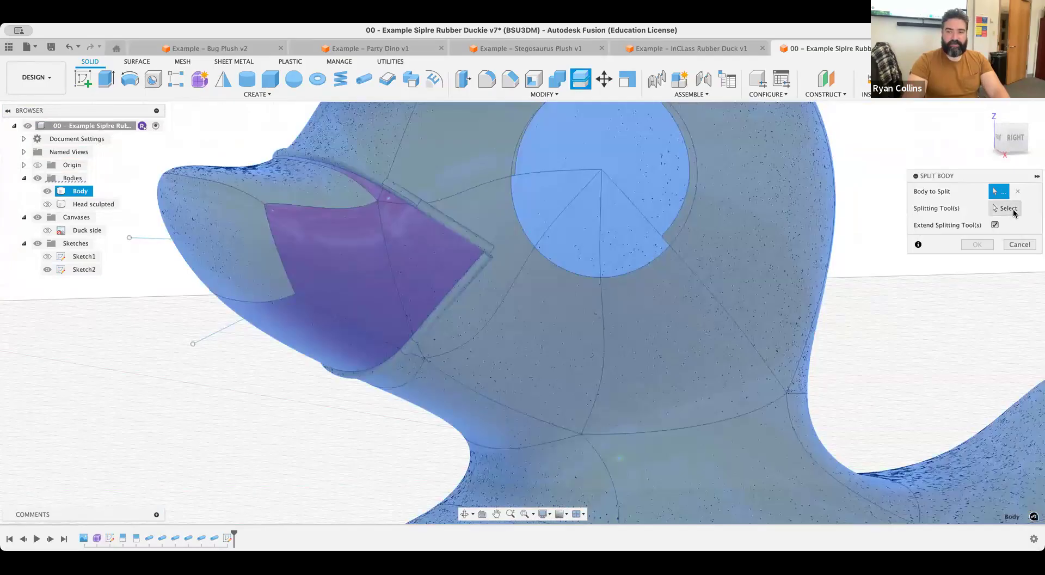
left_click(1015, 213)
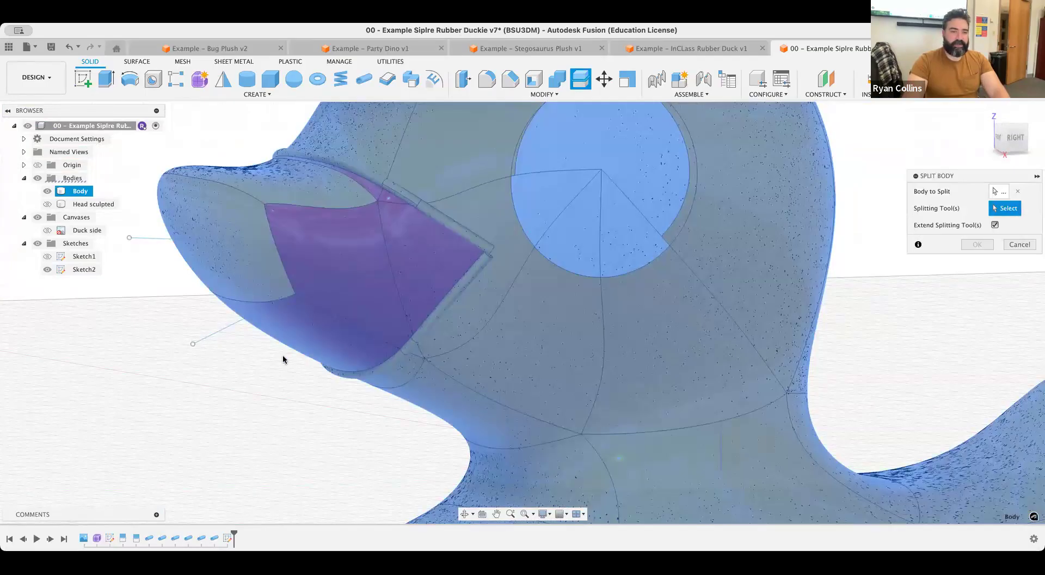
left_click(225, 333)
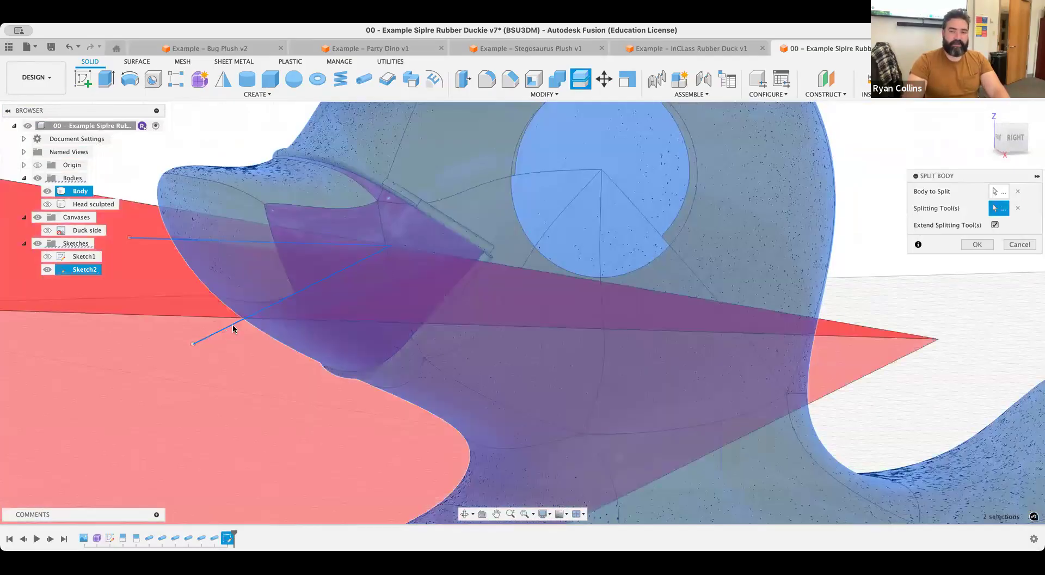
left_click(996, 224)
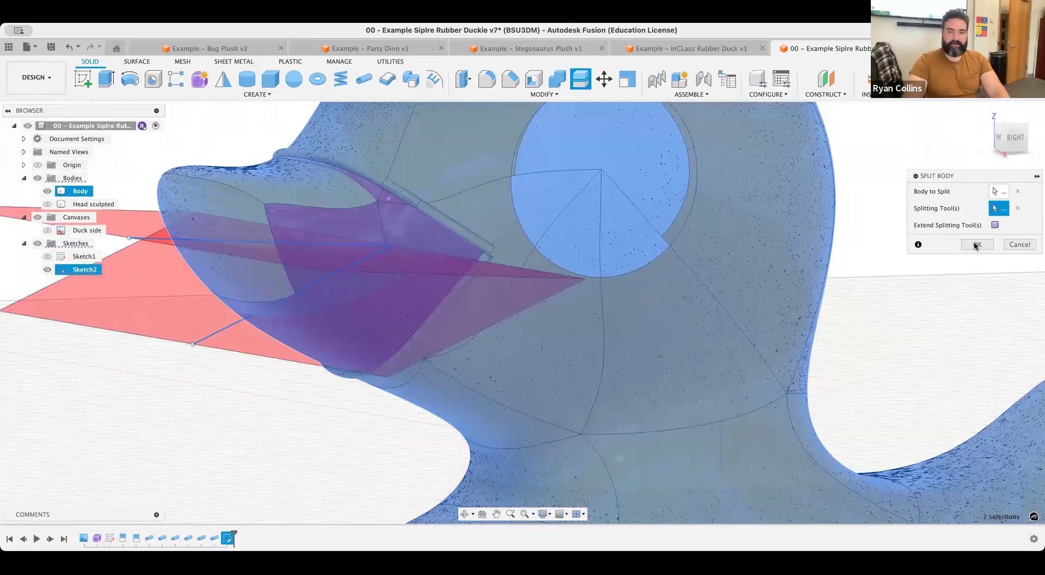
left_click(977, 244)
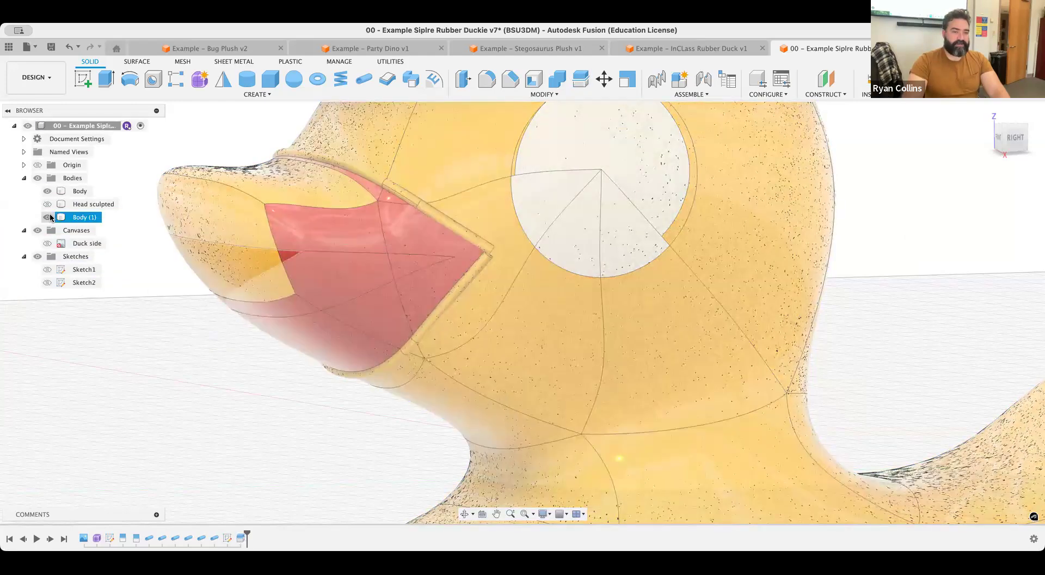
Check the split pieces by toggling Body (1), and hide the mouth wedge named Body to open the beak
left_click(49, 214)
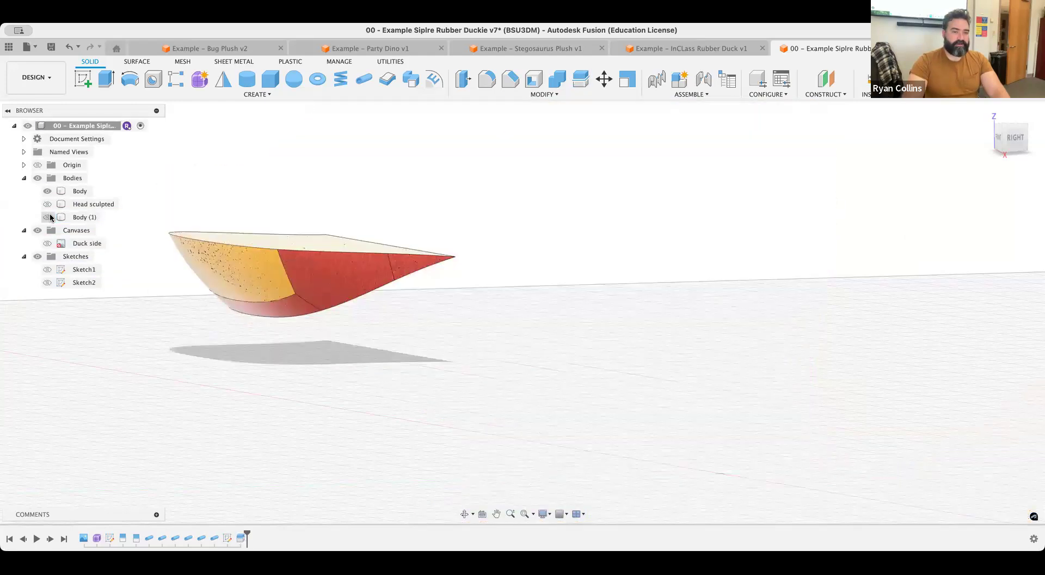
left_click(49, 214)
left_click(47, 191)
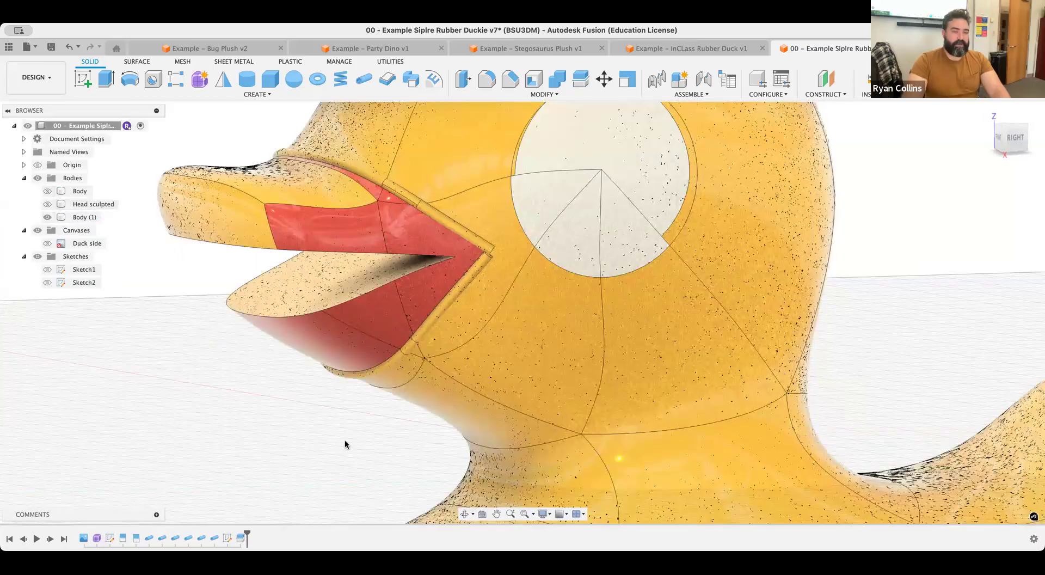
middle_click_drag(301, 415, 508, 392, "shift")
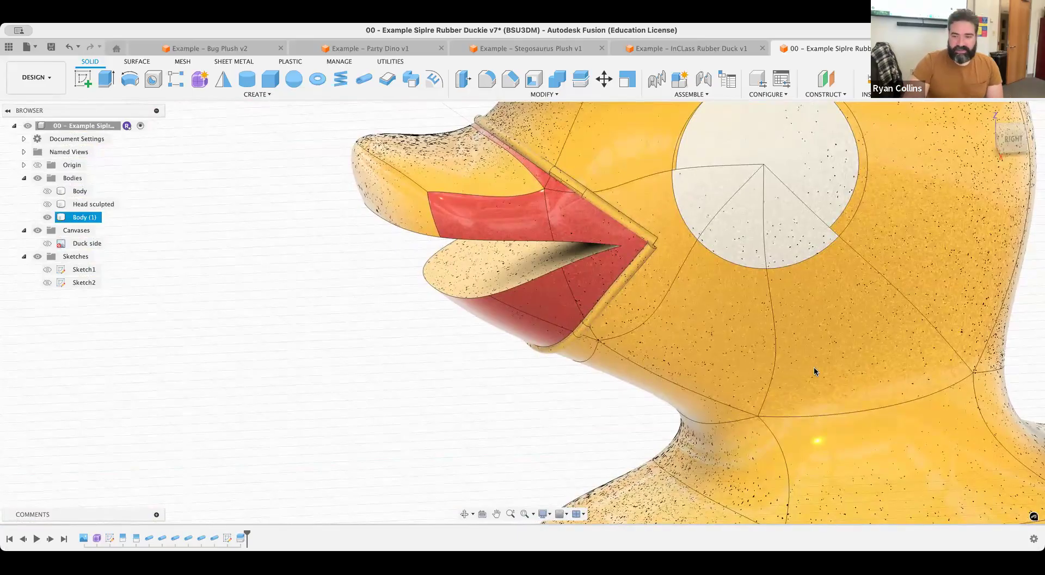
Download Paint - Metal Flake (Black) and apply it at face level to the inner face of the lower beak
key("a")
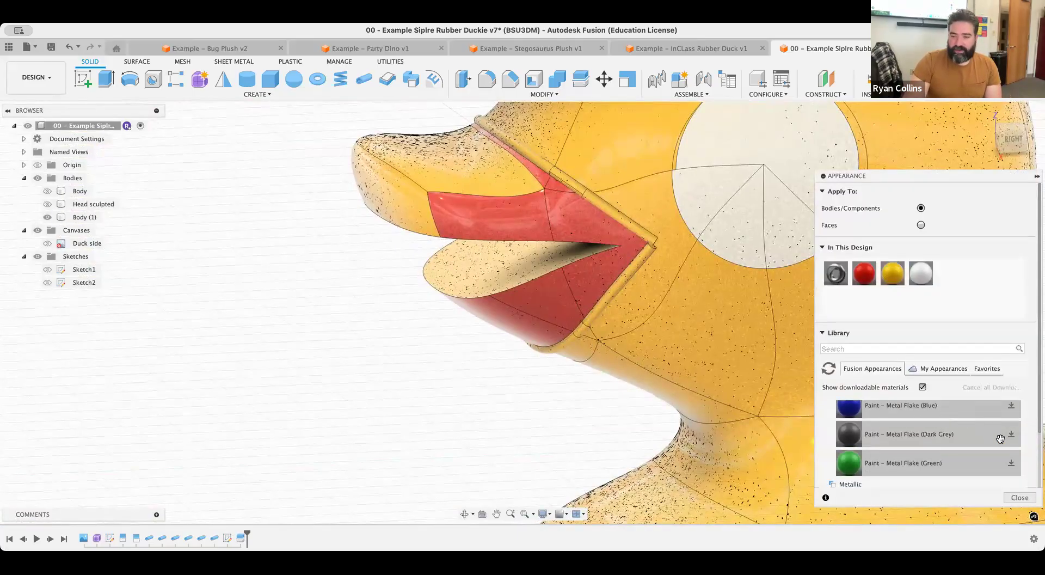
scroll(1018, 421, "up", 2)
left_click(1011, 421)
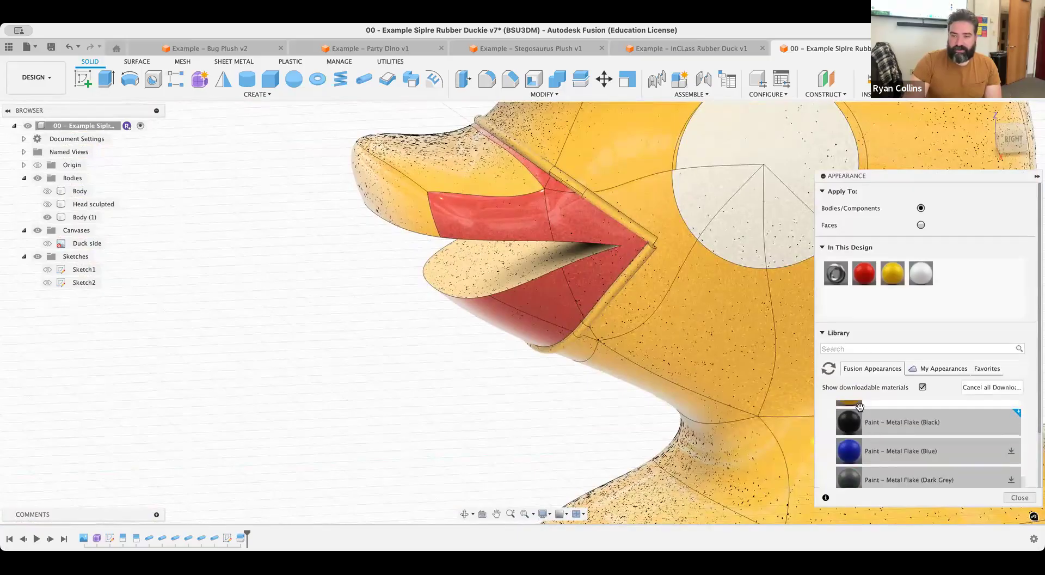
left_click(919, 226)
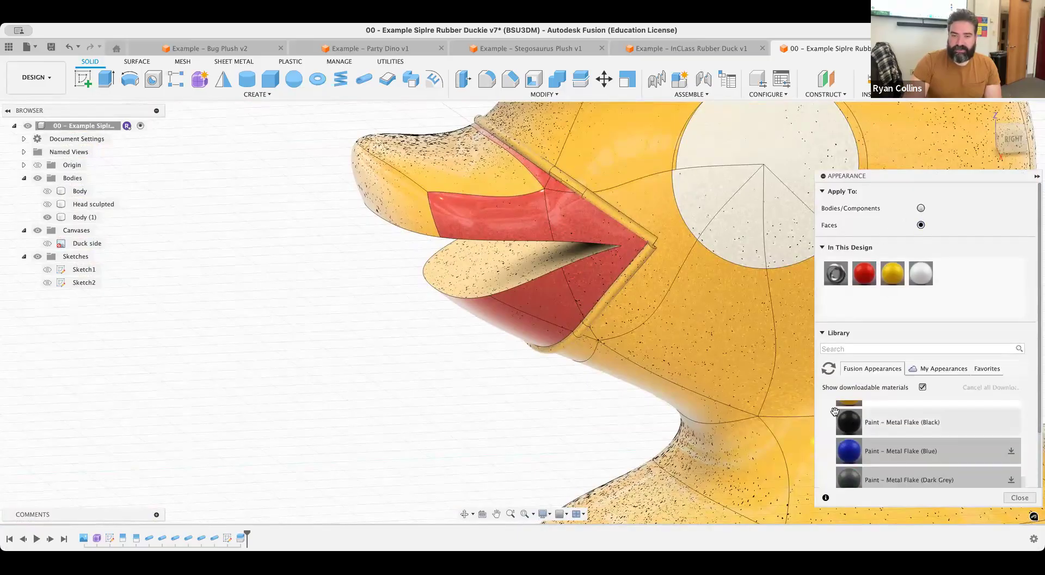
left_click_drag(510, 272, 508, 269)
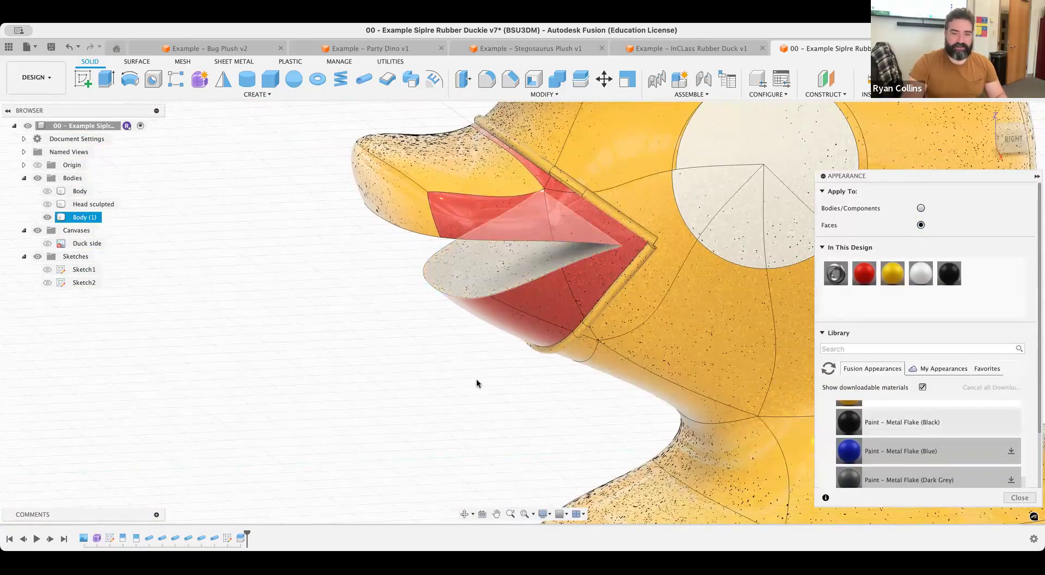
Apply Paint - Metal Flake (Black) to the inner face of the upper beak and close the appearance settings
middle_click_drag(518, 407, 521, 390, "shift")
left_click_drag(479, 240, 478, 237)
left_click(1019, 498)
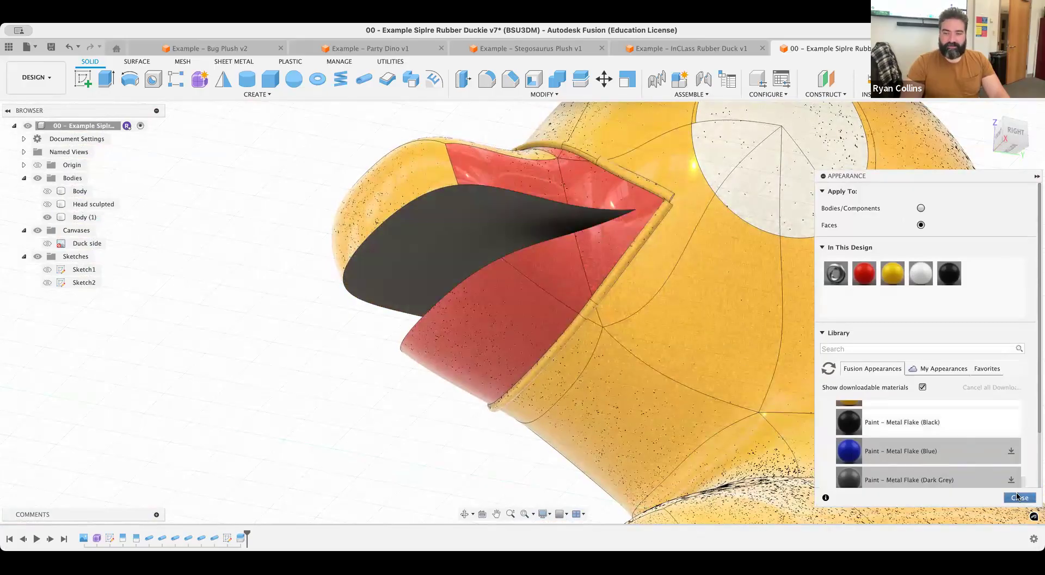
Return the duck to the home view and save the design with the version description "face appearance"
mouse_move(390, 374)
middle_mouse_down("shift")
mouse_move(390, 391)
mouse_move(389, 366)
mouse_move(364, 373)
mouse_move(397, 374)
middle_mouse_up("shift")
left_click(985, 114)
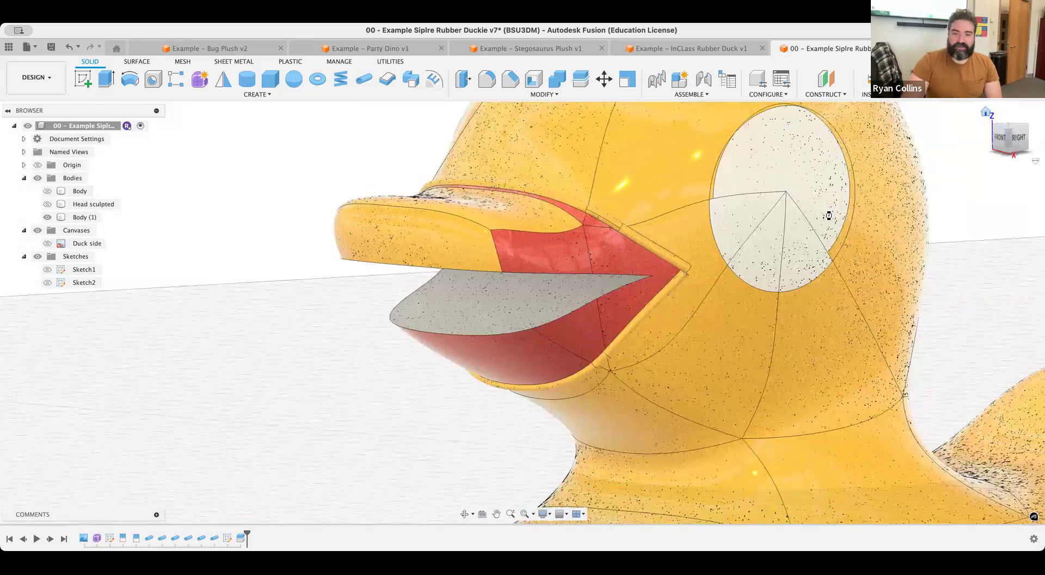
left_click(789, 263)
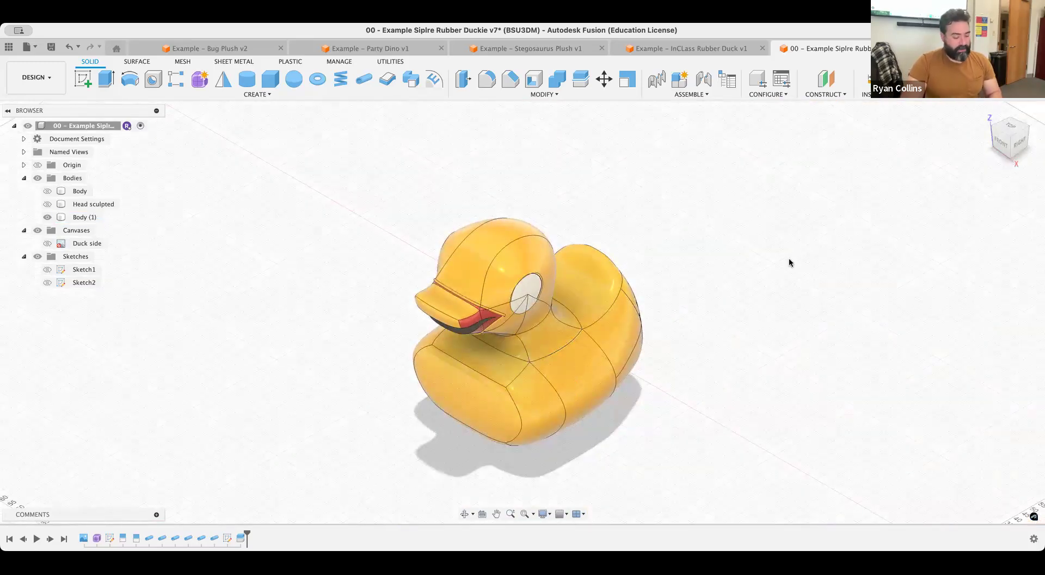
key("super+s")
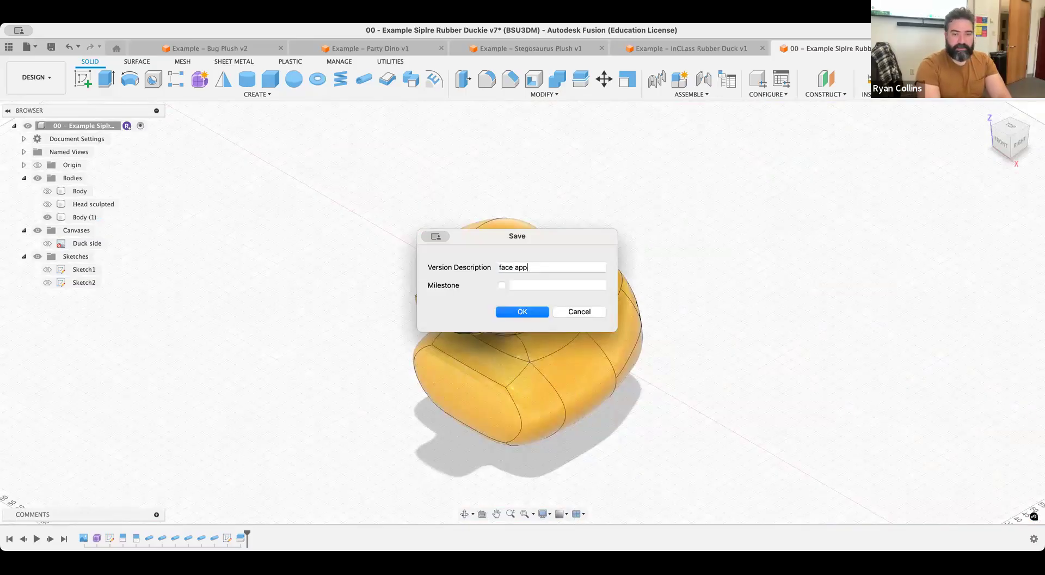
type("face appearance")
key("Return")
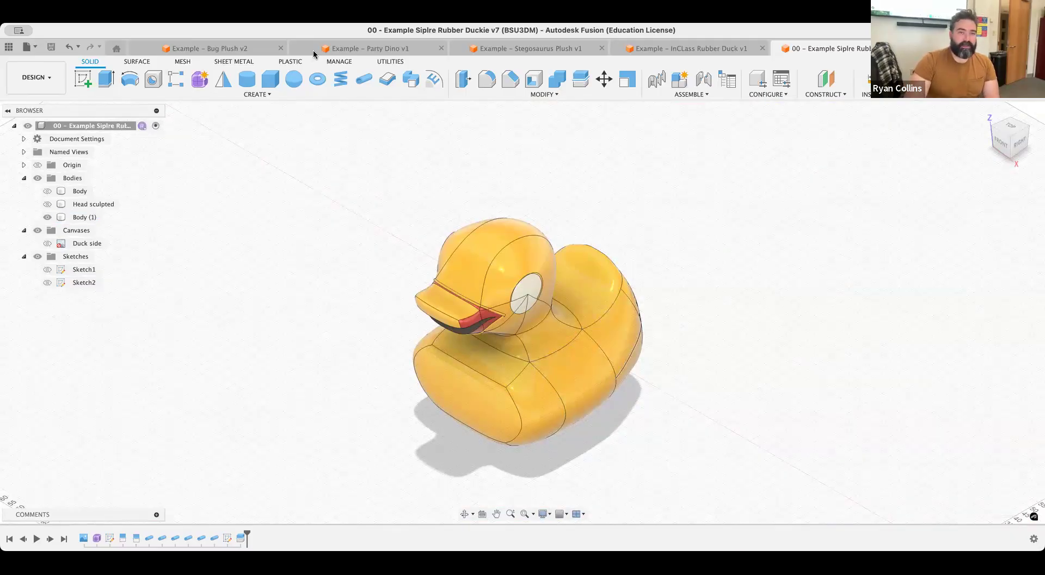
Look at the Example - InCLass Rubber Duck design for its wing, return to the duckie and start a sketch on its vertical side plane
left_click(675, 49)
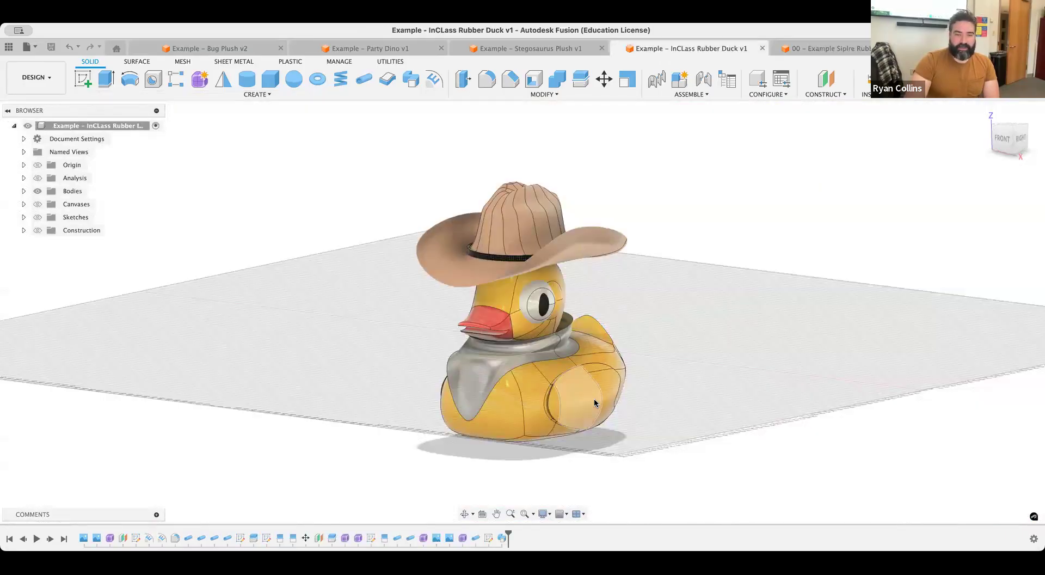
left_click(821, 49)
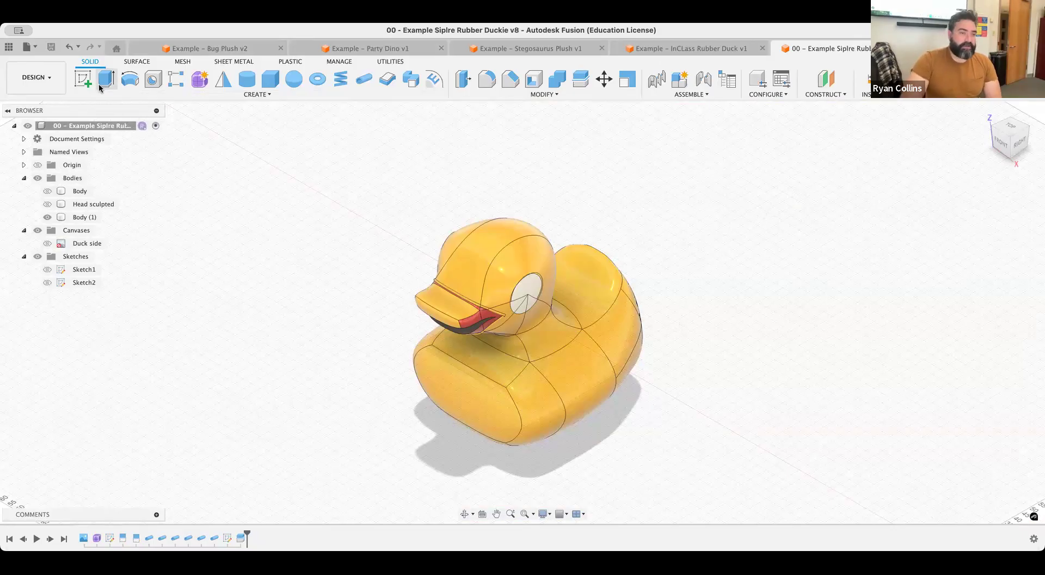
left_click(82, 79)
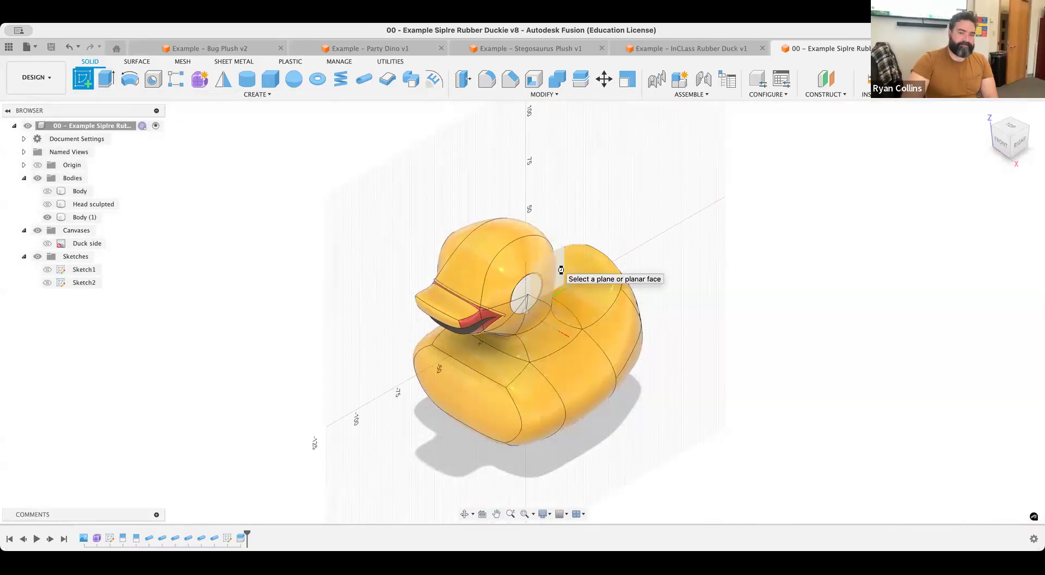
left_click(561, 270)
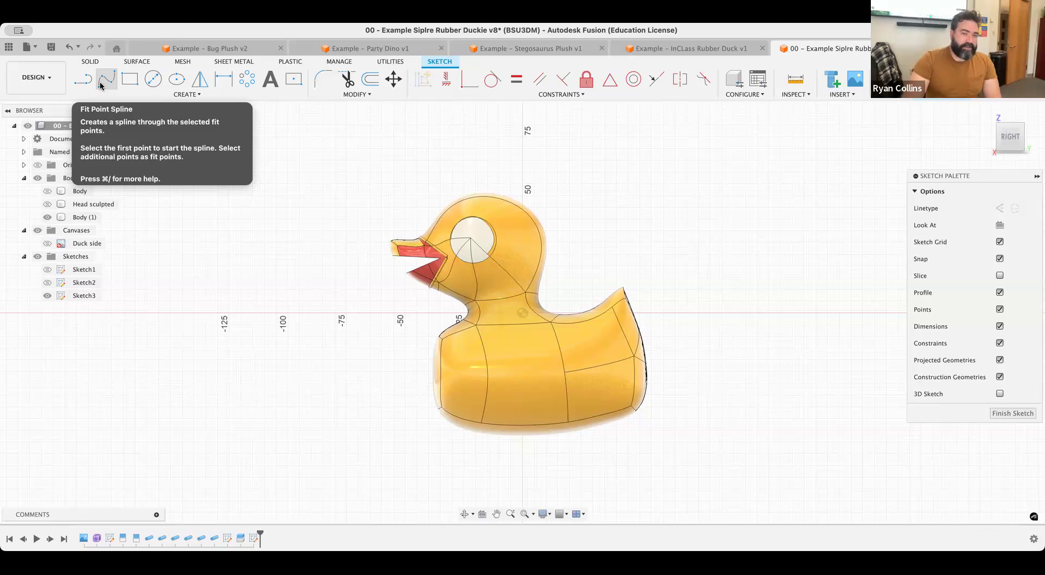
Draw a closed fit point spline with six points, about 55 mm long, over the duck's side as the wing outline
left_click(100, 82)
left_click(516, 338)
left_click(501, 407)
left_click(573, 411)
left_click(584, 408)
left_click(608, 391)
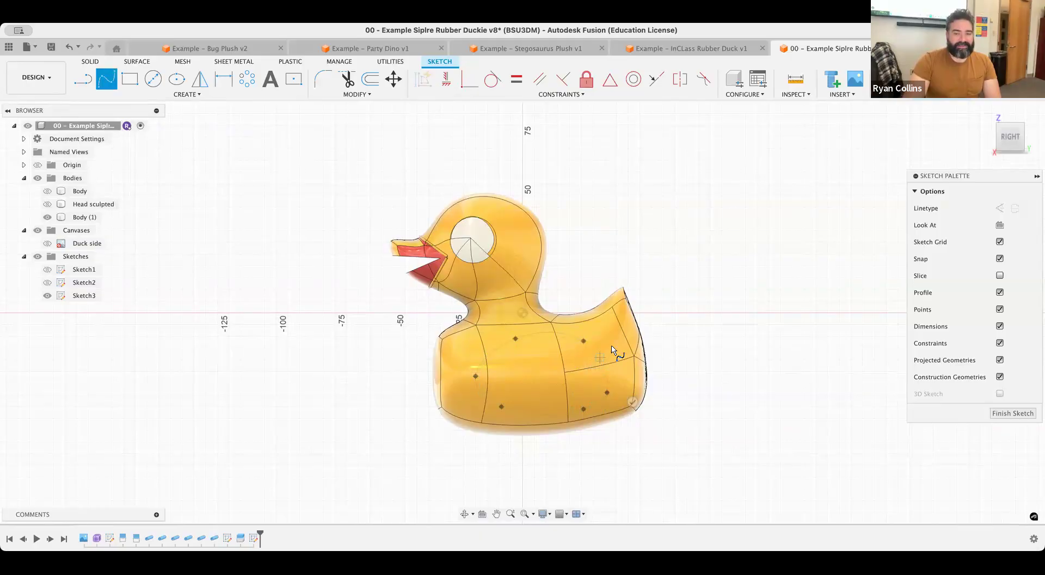
left_click(585, 342)
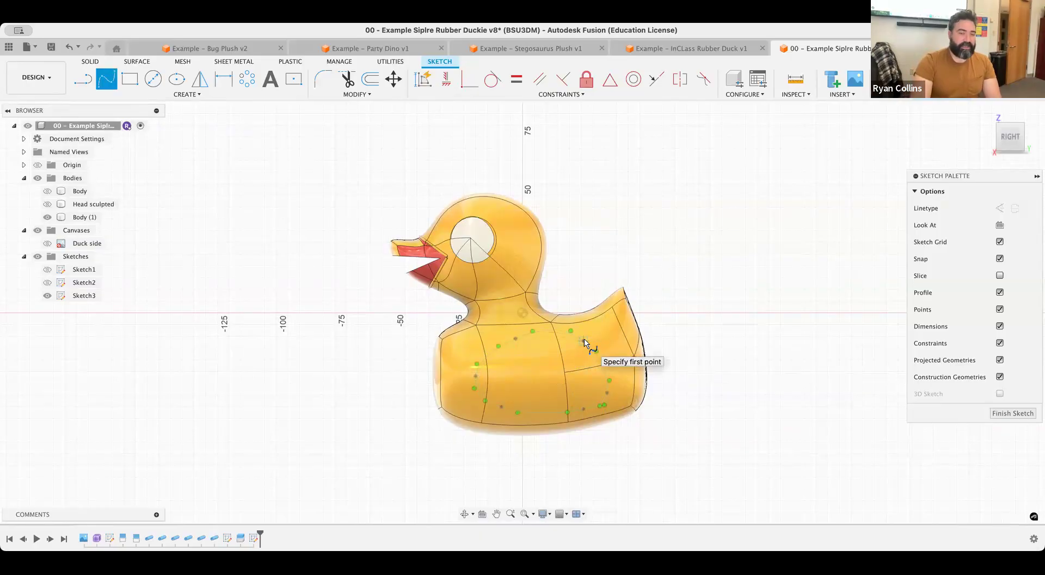
key("Escape")
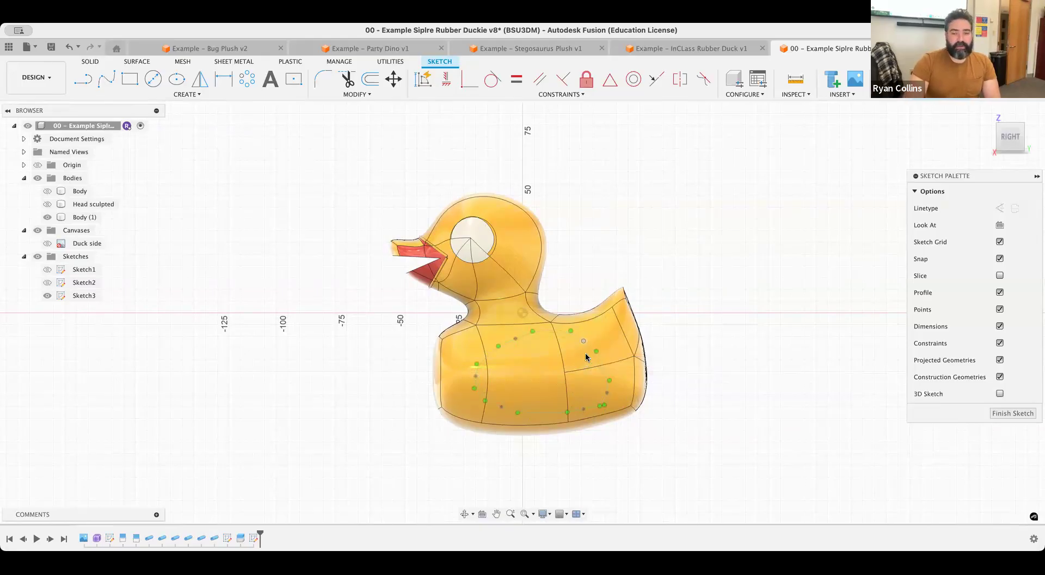
Reshape the wing spline by moving its upper rear fit point to Y 33, Z -11 mm and adjusting the lower rear tangent handle, and finish the sketch
scroll(585, 351, "up", 3)
scroll(579, 330, "up", 1)
left_click_drag(583, 327, 599, 318)
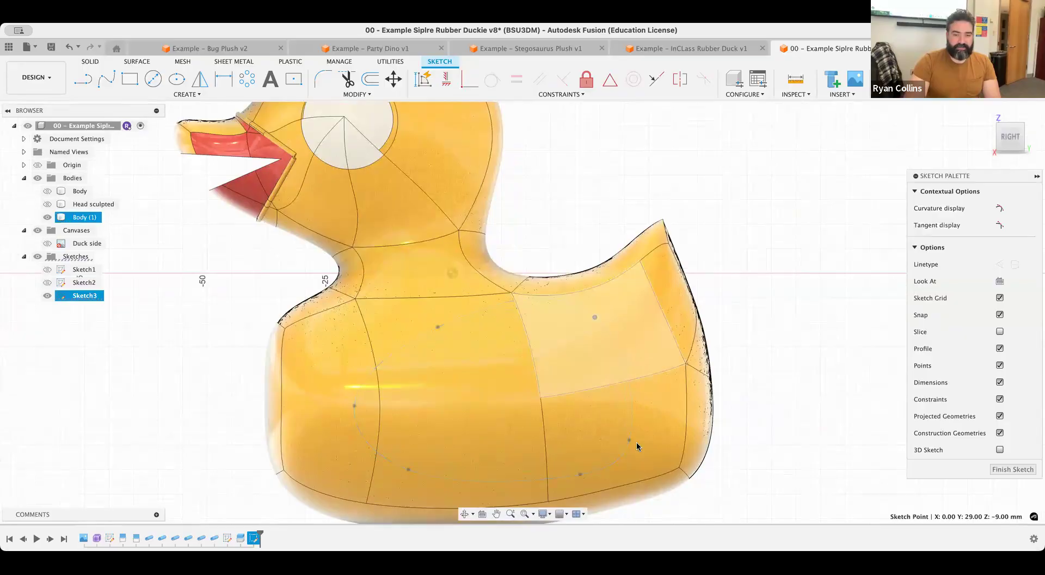
mouse_move(629, 439)
left_mouse_down()
mouse_move(652, 420)
mouse_move(624, 416)
left_mouse_up()
left_click(634, 410)
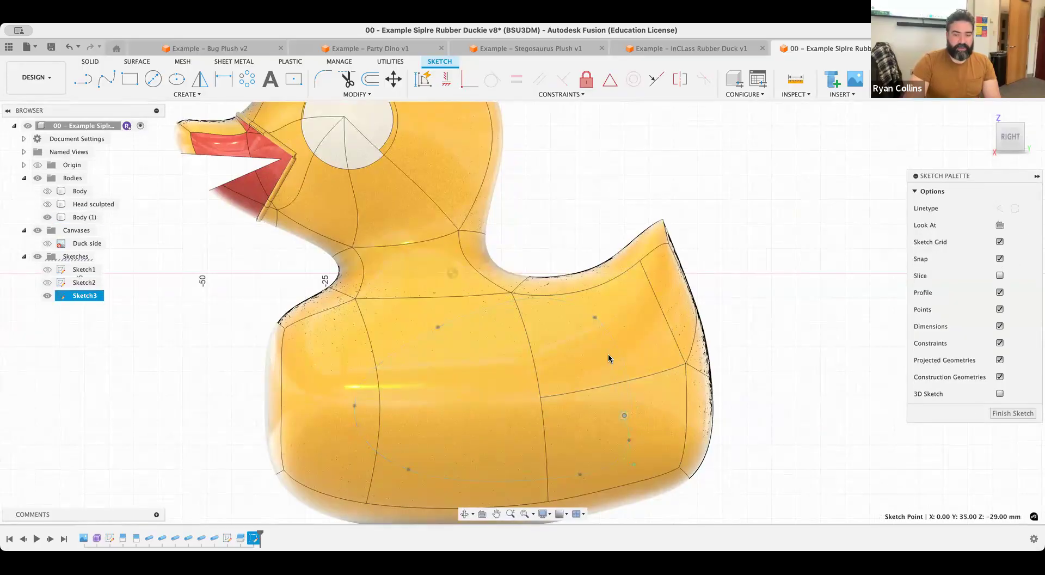
left_click_drag(594, 317, 614, 326)
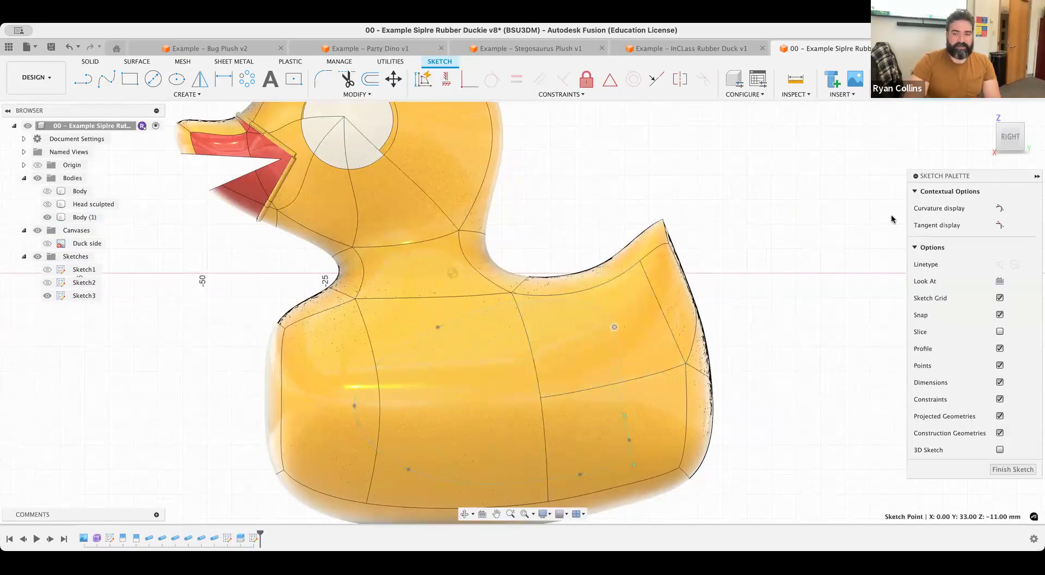
left_click(930, 79)
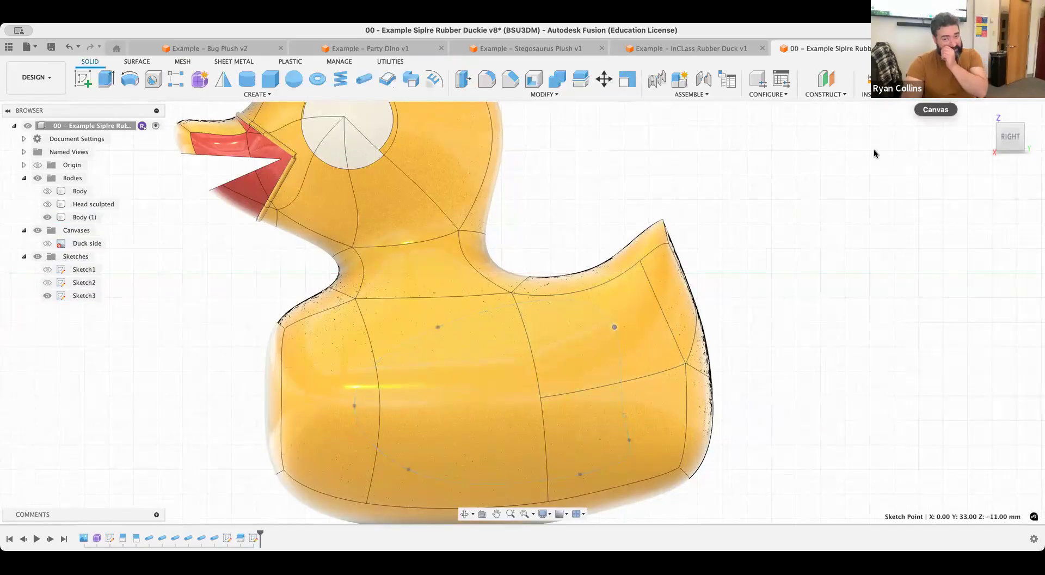
Emboss the wing profile outward onto the duck's right-hand body face at a depth of 2 mm
middle_click_drag(464, 398, 539, 400, "shift")
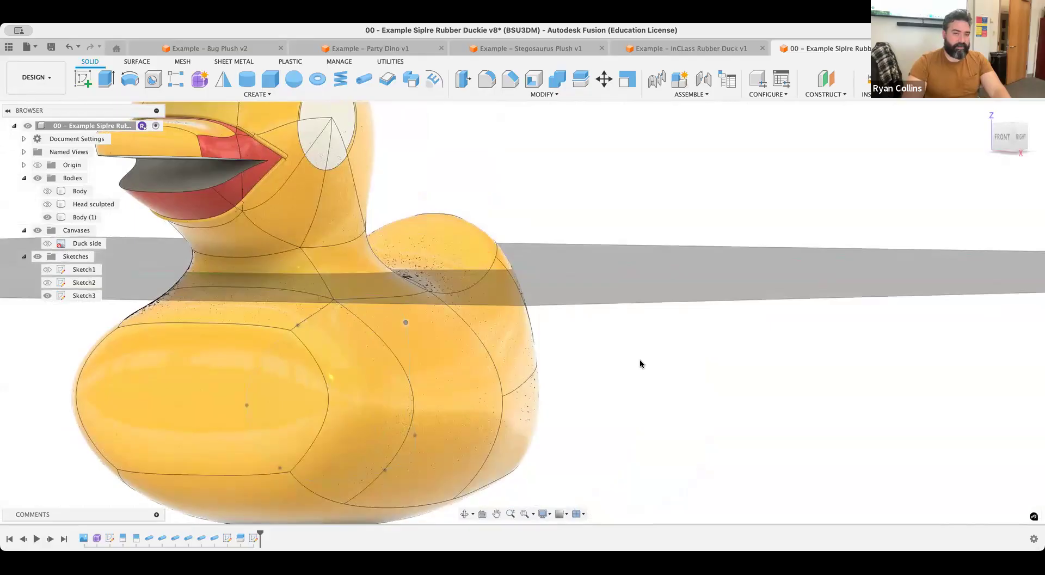
left_click(435, 80)
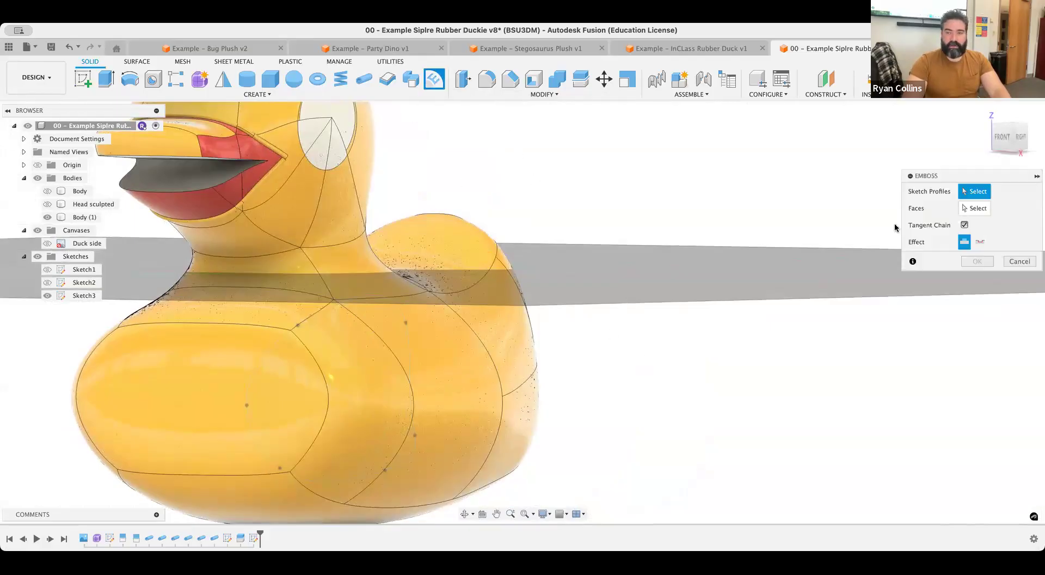
left_click(325, 340)
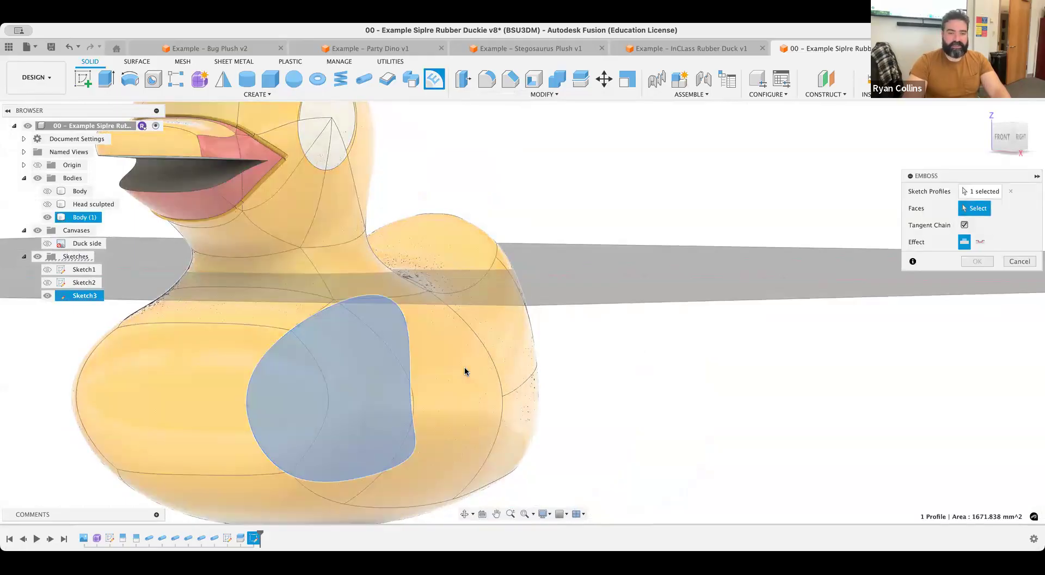
left_click(516, 392)
middle_click_drag(653, 419, 692, 430, "shift")
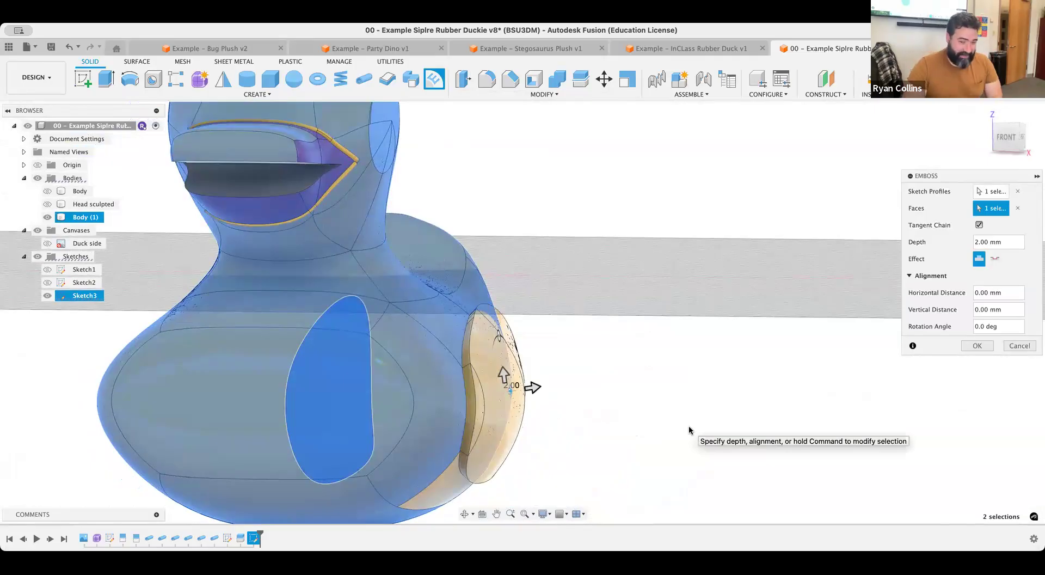
middle_click_drag(707, 436, 642, 443, "shift")
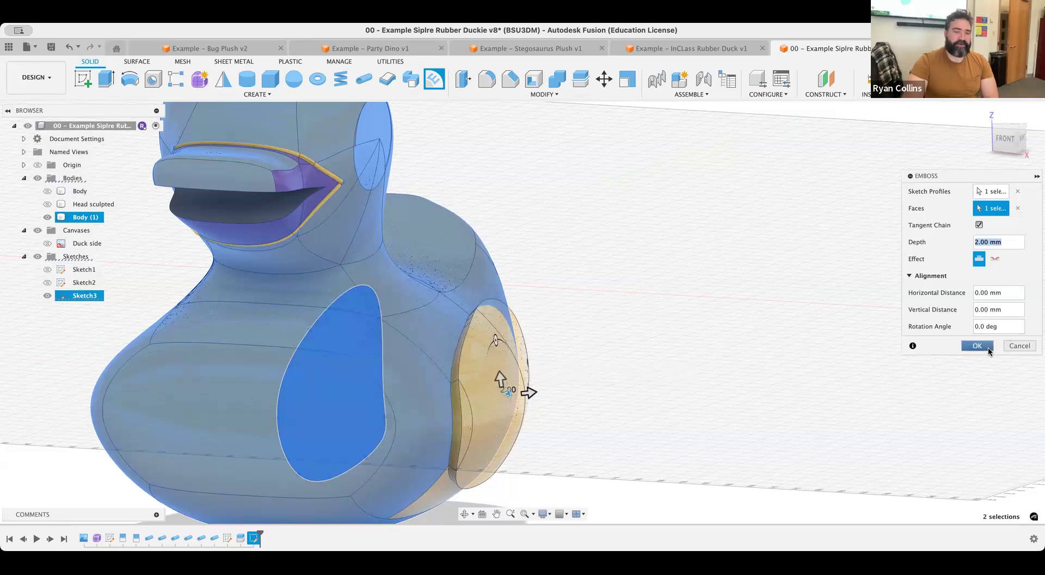
key("Return")
Show the hidden Sketch3 again and rename it Wing
middle_click_drag(354, 357, 432, 355, "shift")
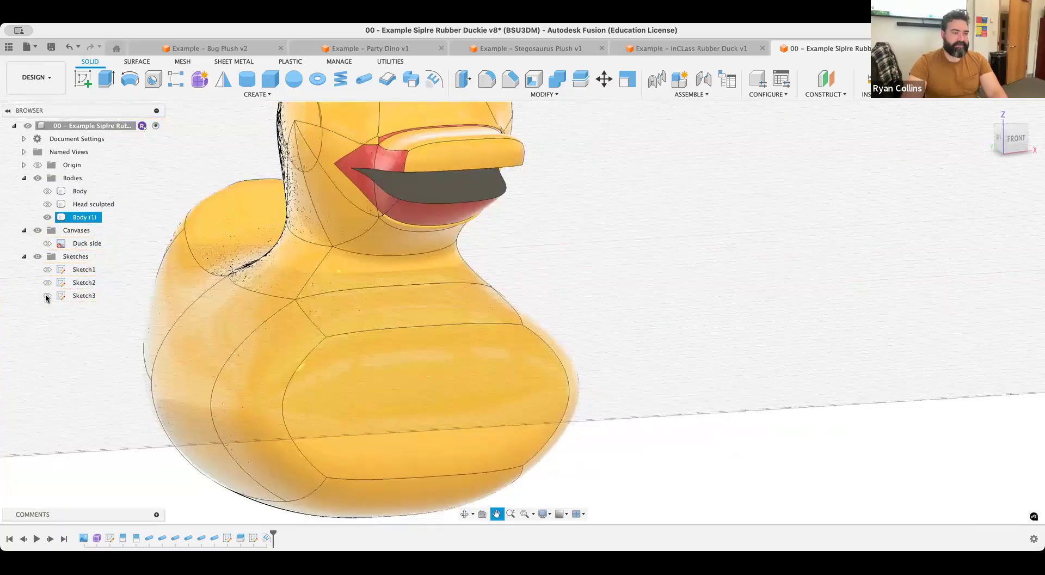
left_click(87, 294)
left_click(85, 295)
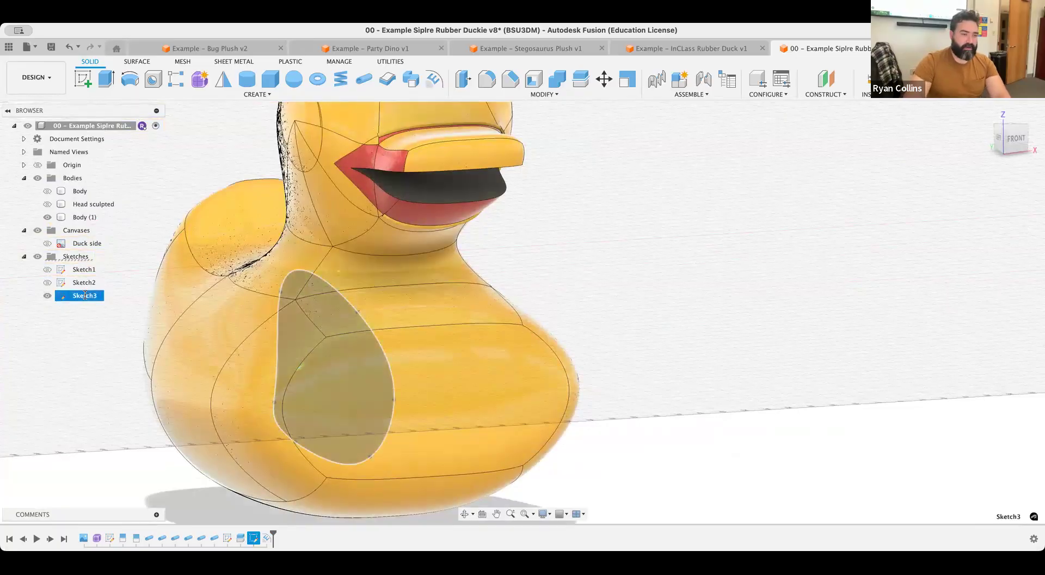
type("Wing")
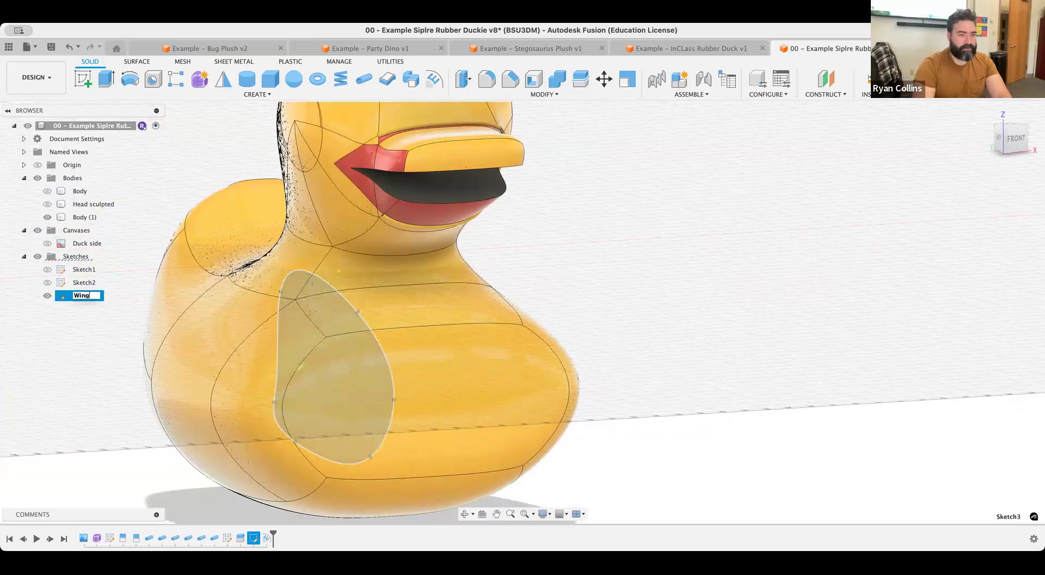
key("Return")
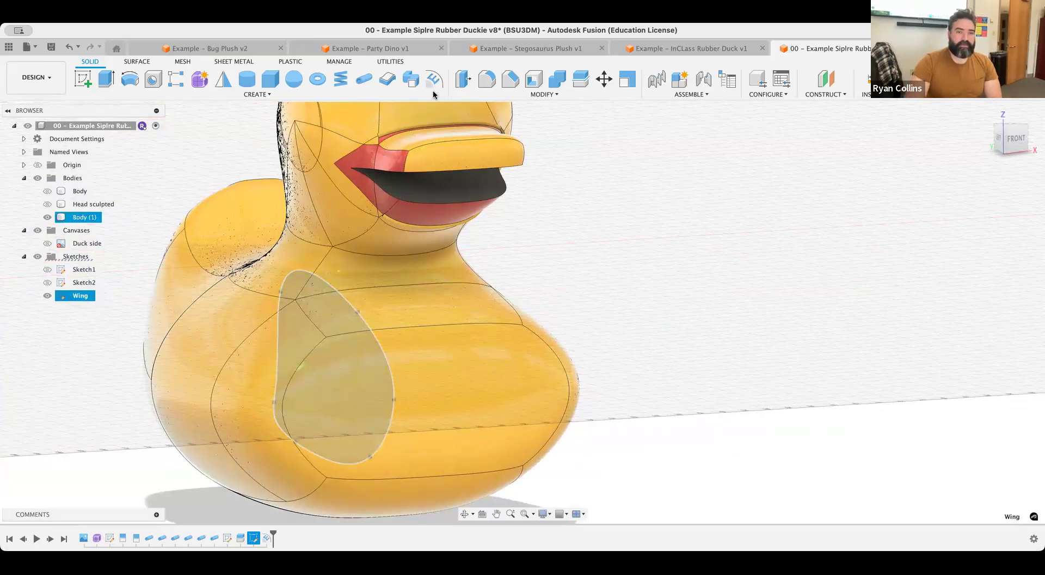
Emboss the Wing sketch profile onto the body face on the duck's opposite flank at a depth of 2 mm
left_click(434, 79)
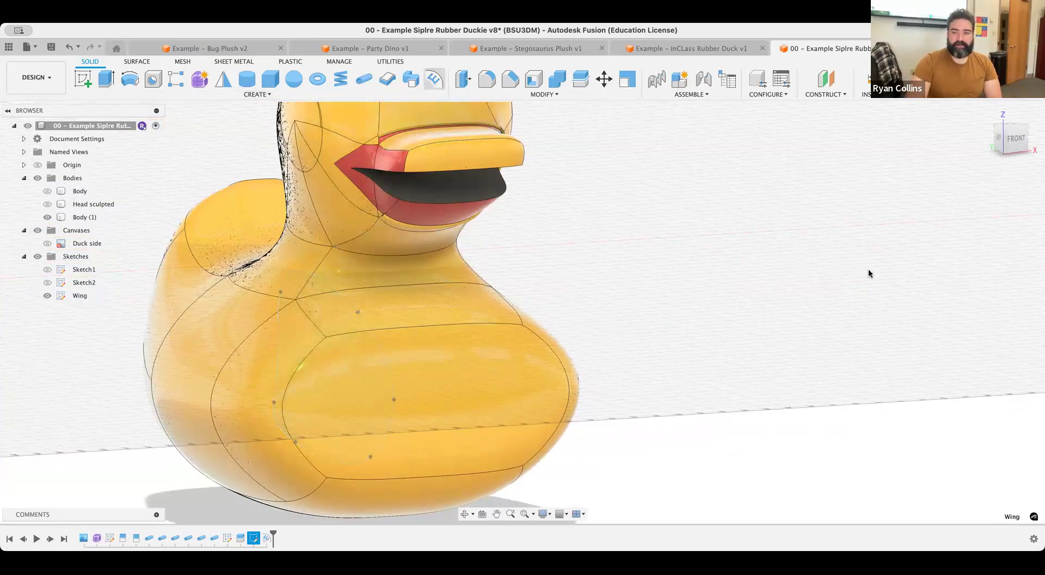
left_click(366, 357)
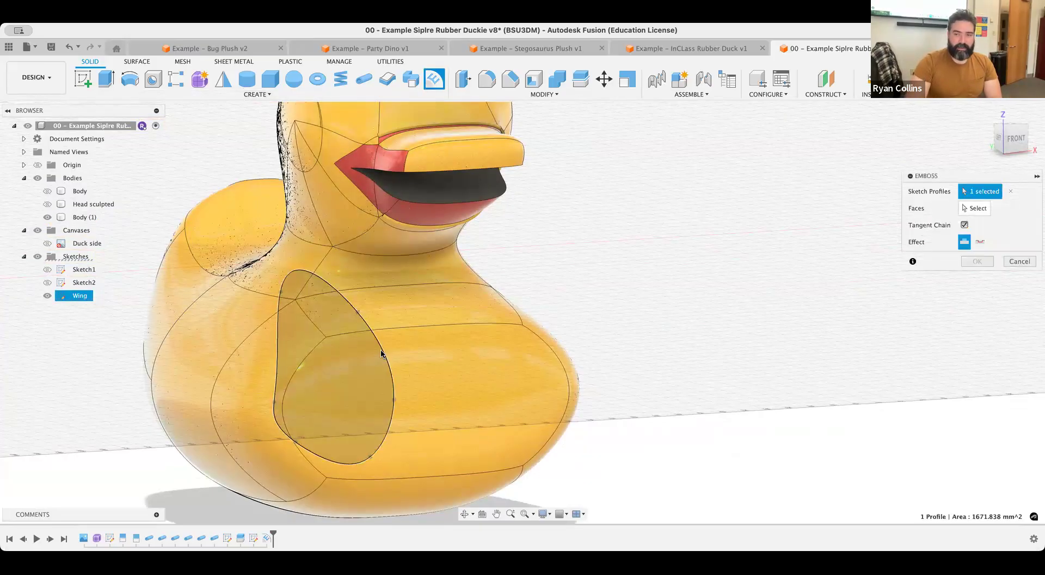
left_click(972, 207)
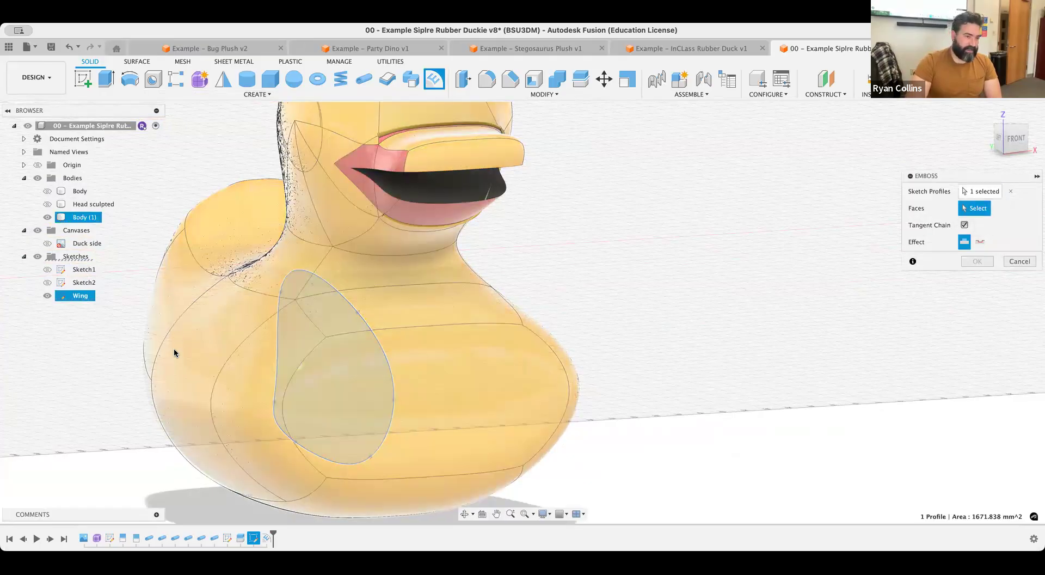
left_click(174, 349)
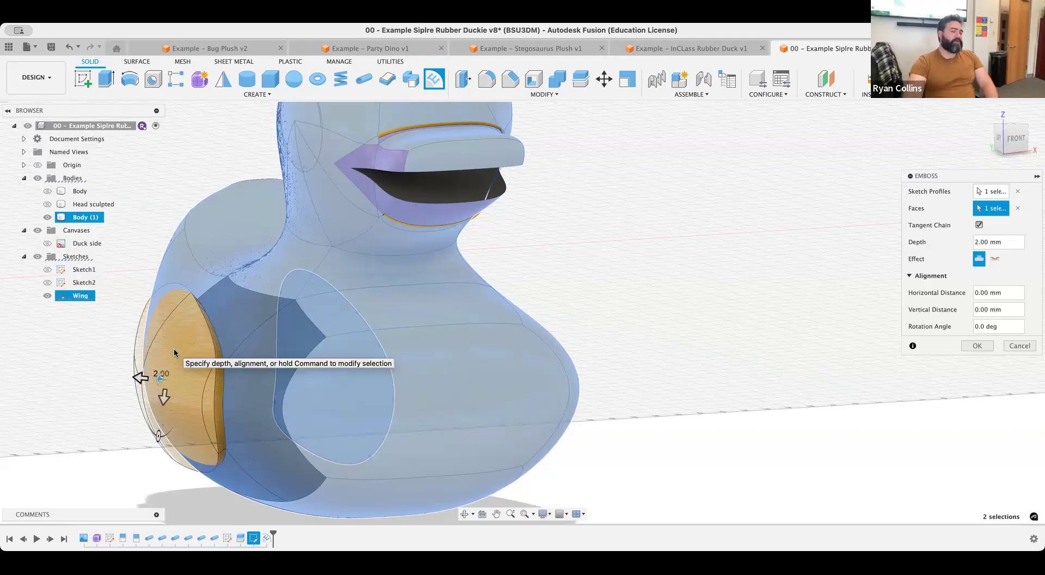
scroll(174, 348, "down", 5)
middle_click_drag(205, 350, 357, 329)
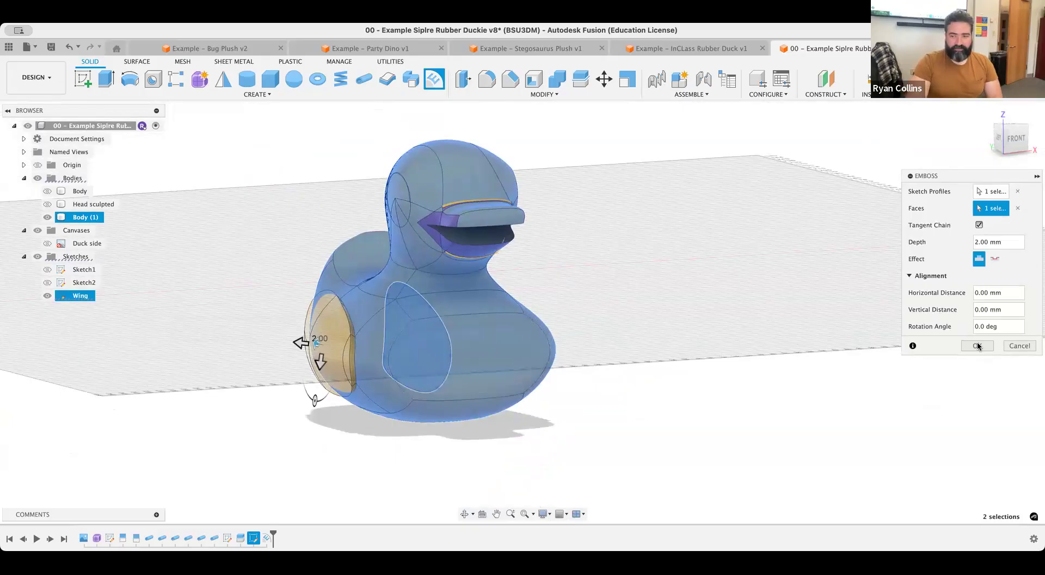
key("Return")
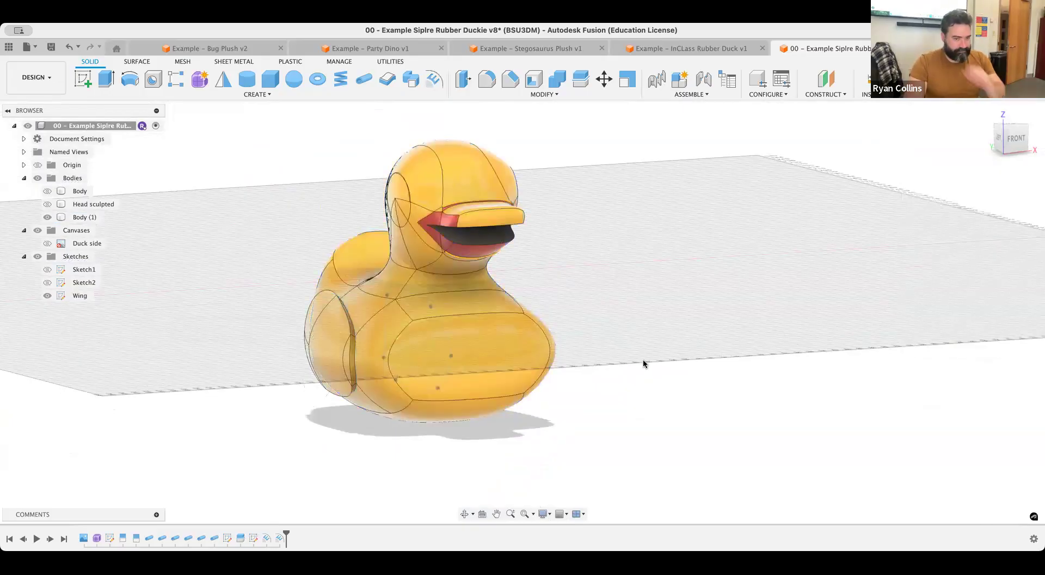
Try to fillet the outer edge loops of both embossed wings with a 1 mm constant radius
scroll(342, 351, "up", 5)
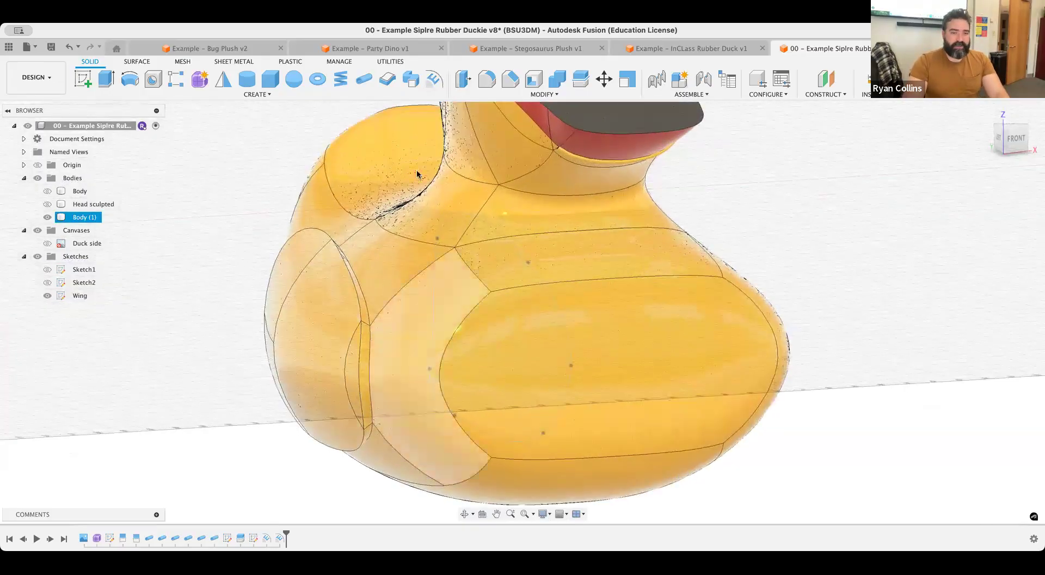
left_click(348, 277)
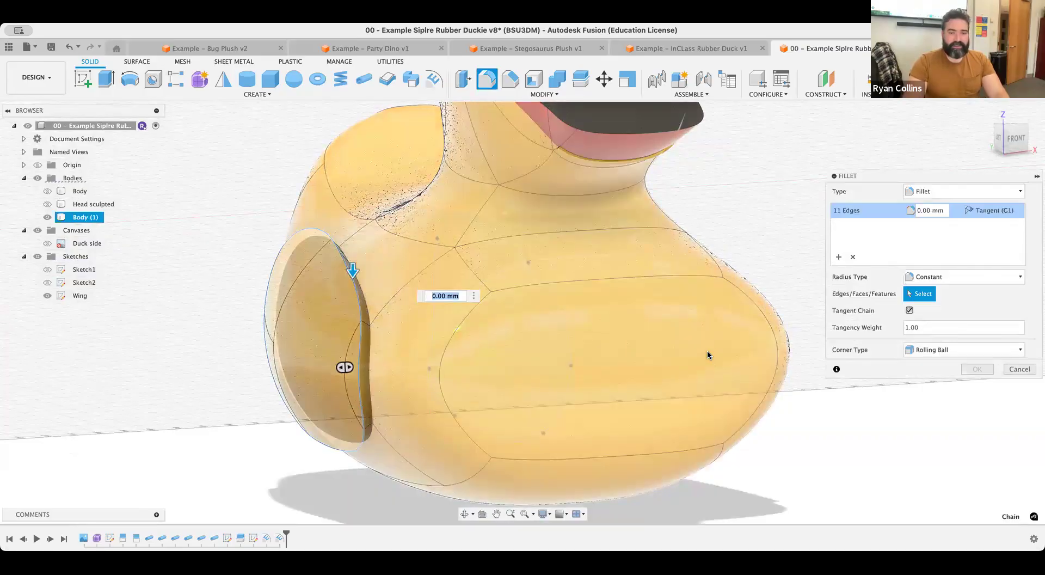
middle_click_drag(707, 352, 629, 354, "shift")
left_click(865, 404)
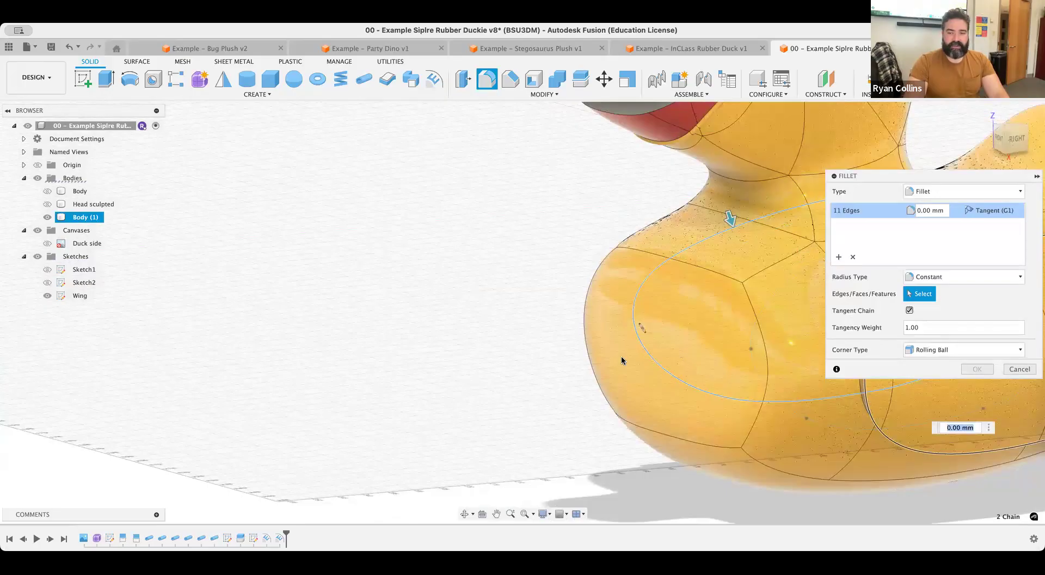
middle_click_drag(523, 366, 482, 368)
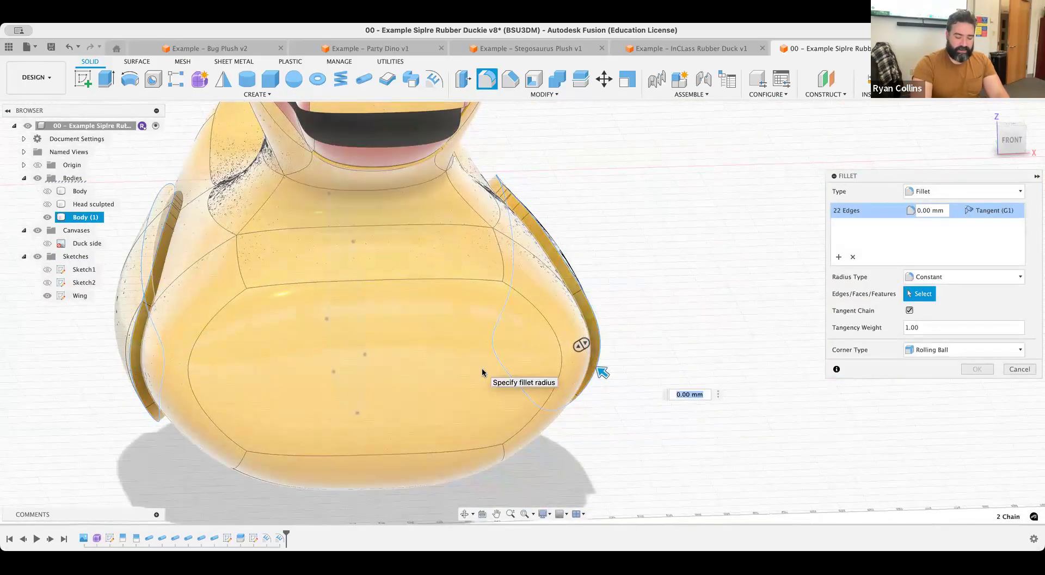
type("1")
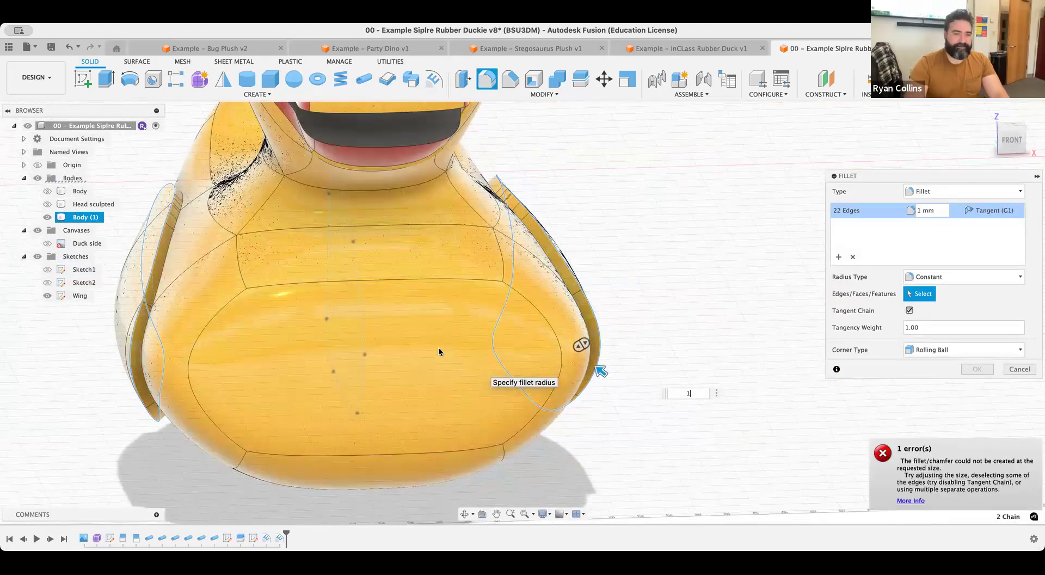
middle_click_drag(315, 299, 728, 304, "shift")
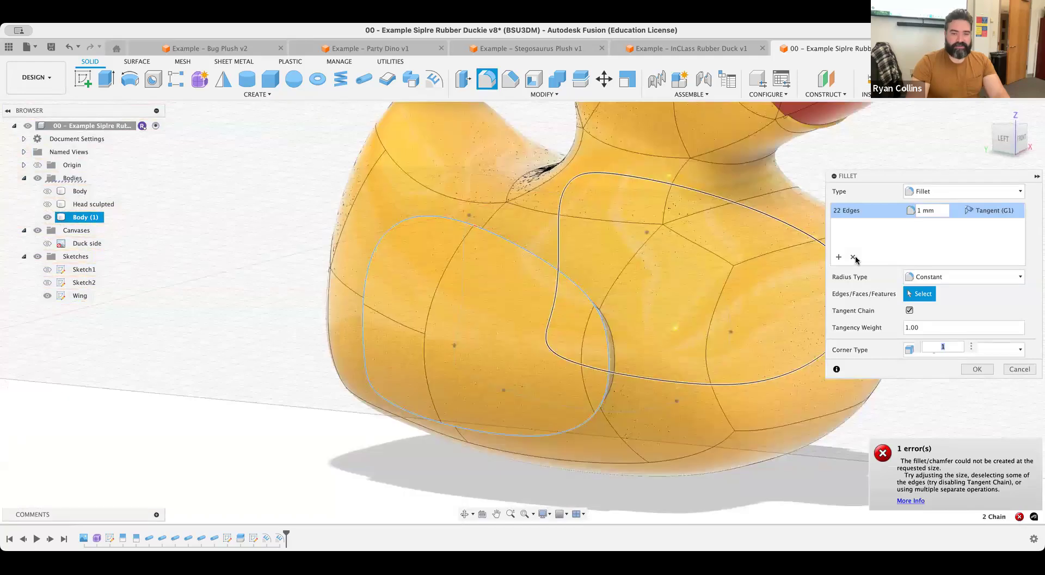
Clear the fillet's edge set and try a 0.5 mm fillet on the outer and base edges of one wing
left_click(853, 257)
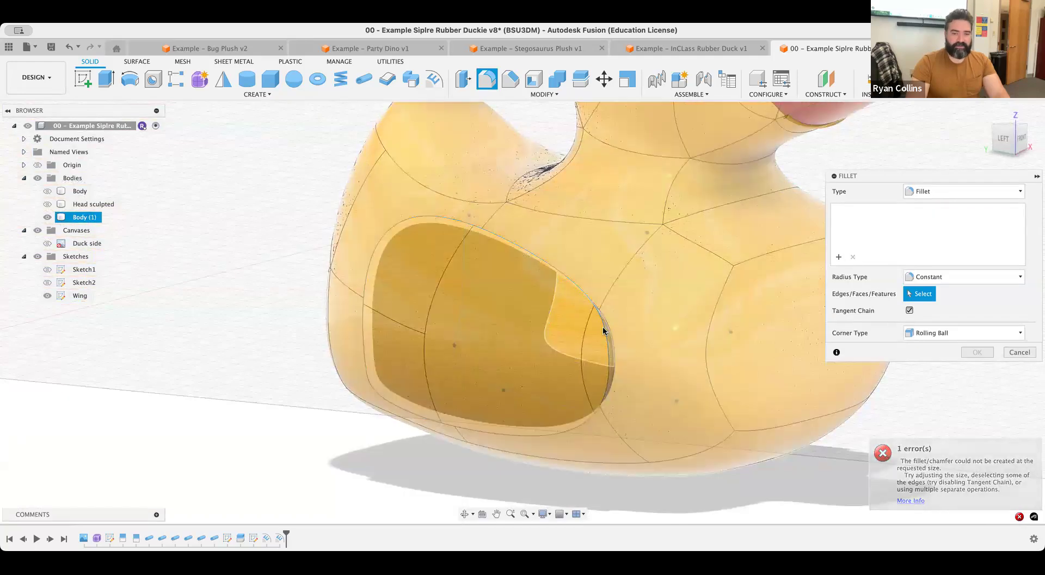
left_click(622, 329)
key("BackSpace")
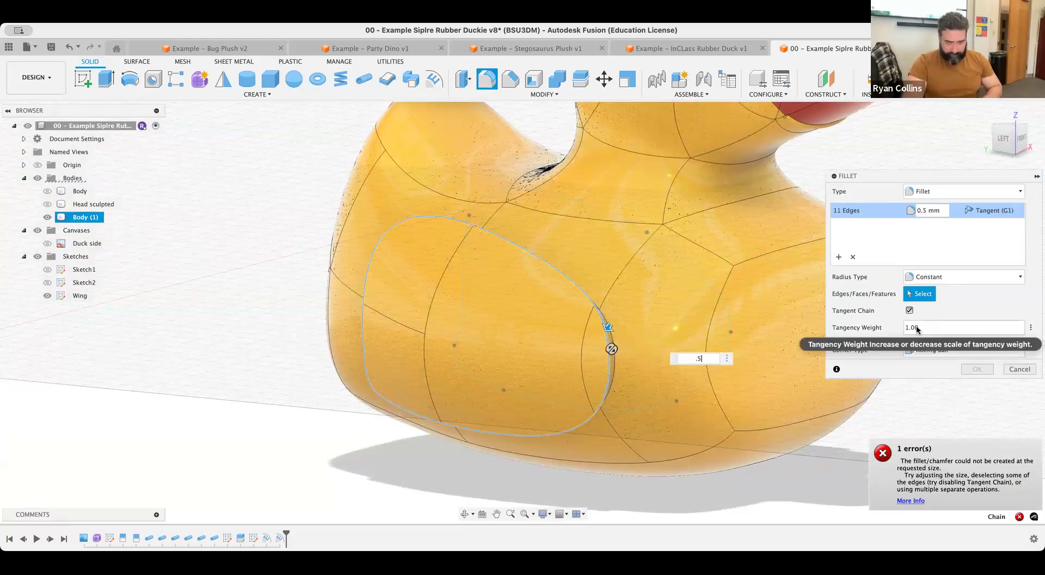
left_click(727, 358)
middle_click_drag(669, 286, 616, 312, "shift")
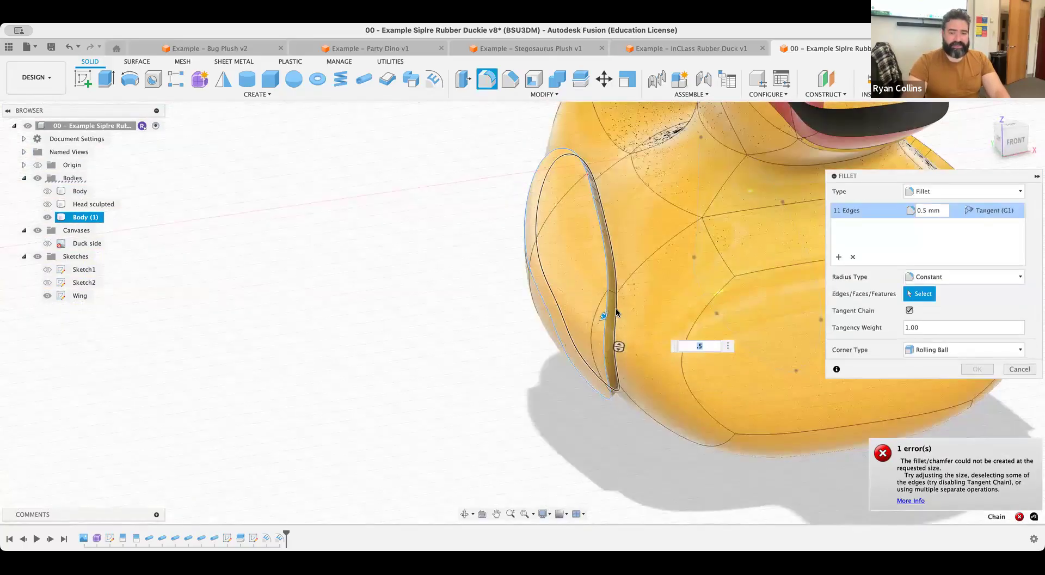
left_click(613, 307)
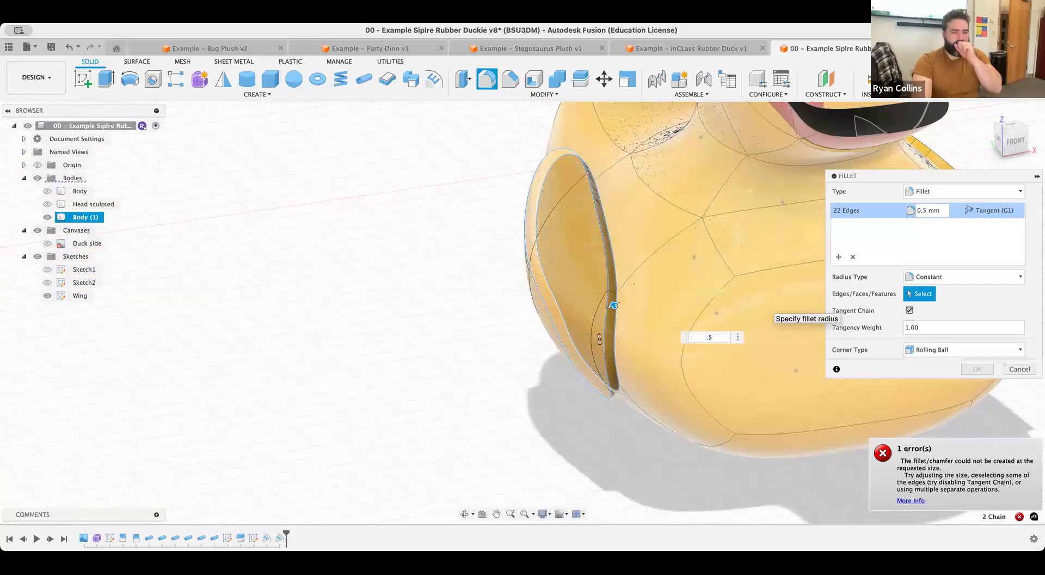
left_click(1019, 369)
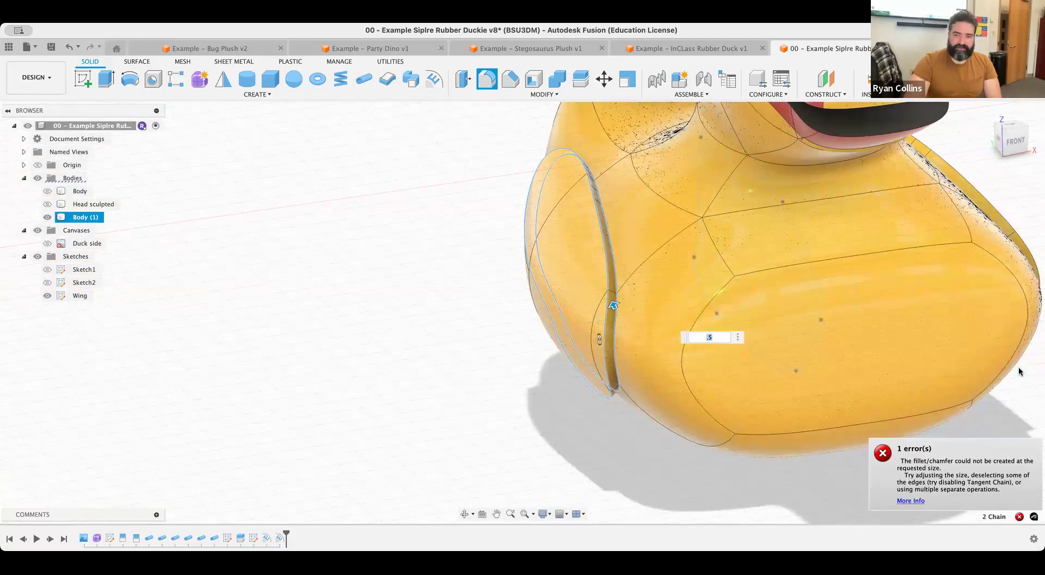
left_click(985, 113)
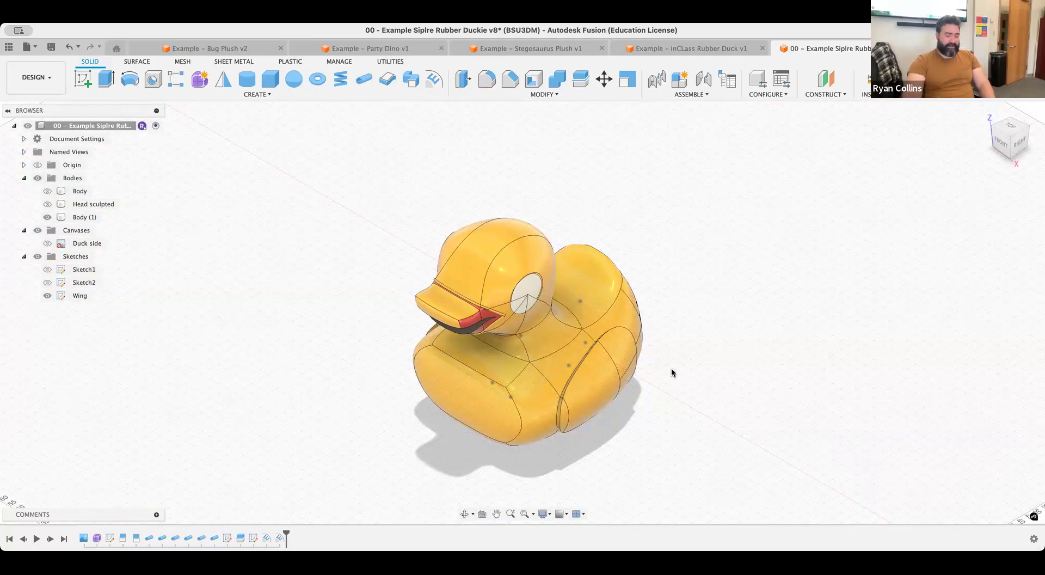
mouse_move(1012, 141)
left_mouse_down()
mouse_move(994, 104)
mouse_move(1004, 126)
left_mouse_up()
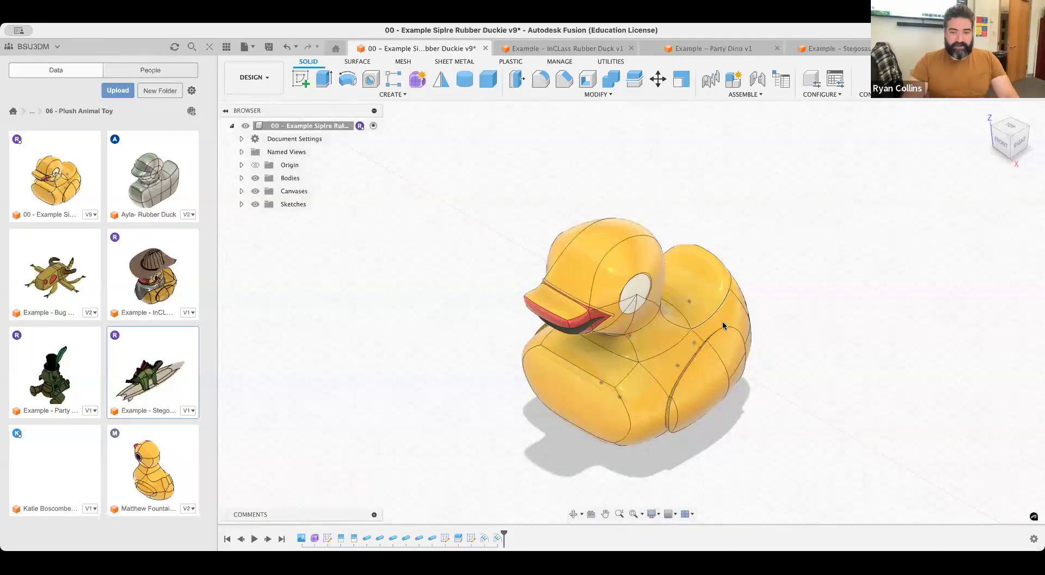
middle_click_drag(723, 325, 596, 303)
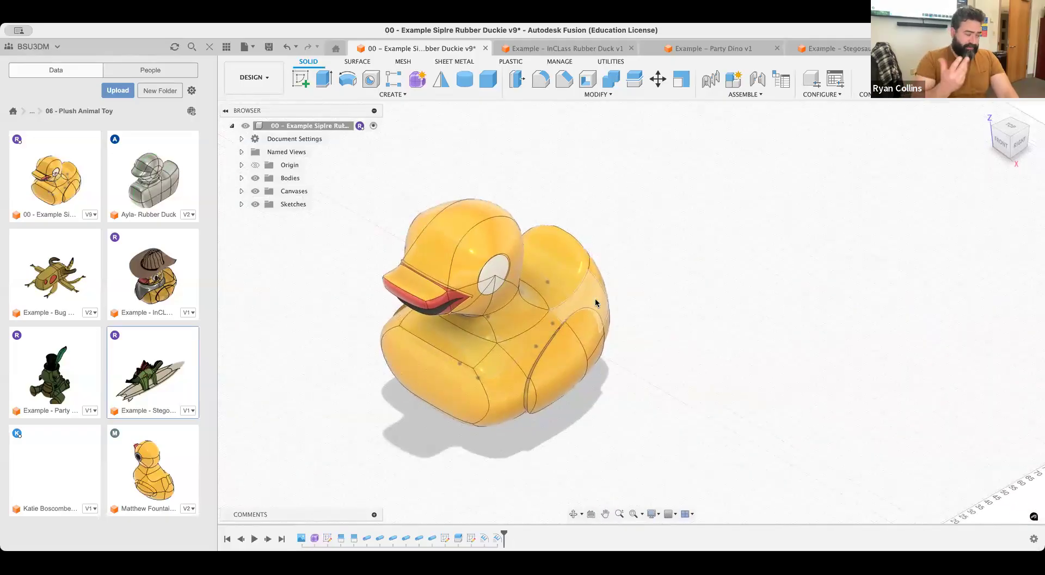
mouse_move(560, 321)
middle_mouse_down("shift")
mouse_move(547, 306)
mouse_move(565, 305)
middle_mouse_up("shift")
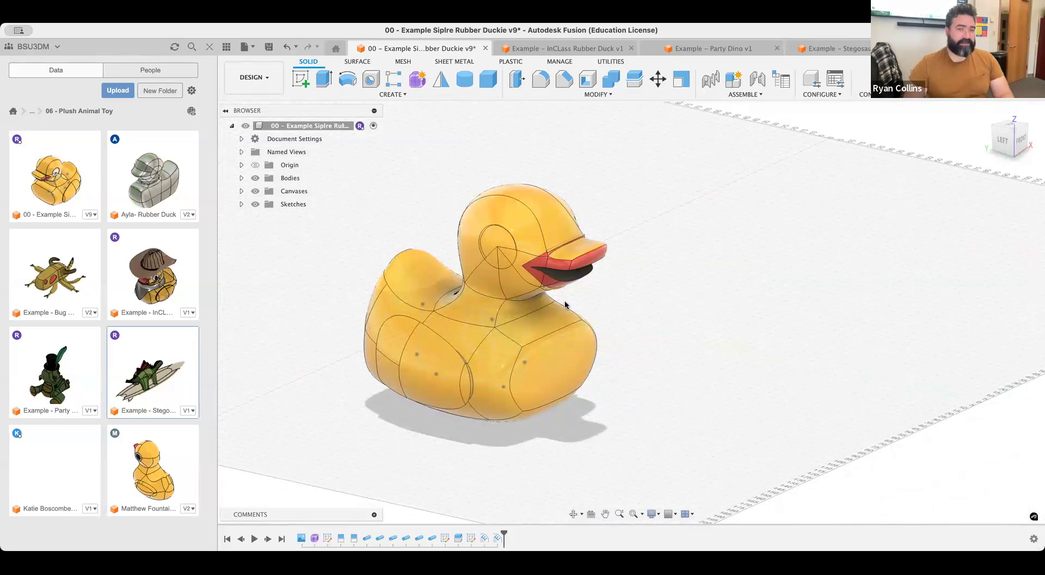
Place a sphere primitive centred on the duck's eye at X 0, Y -22, Z 31 mm, using the New Body operation
left_click(379, 96)
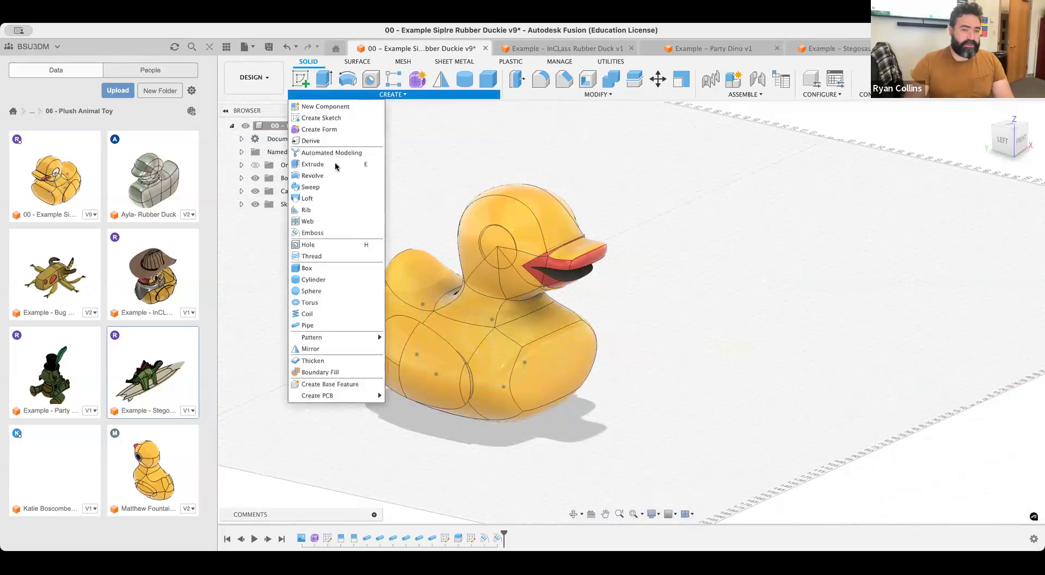
left_click(311, 290)
left_click(453, 264)
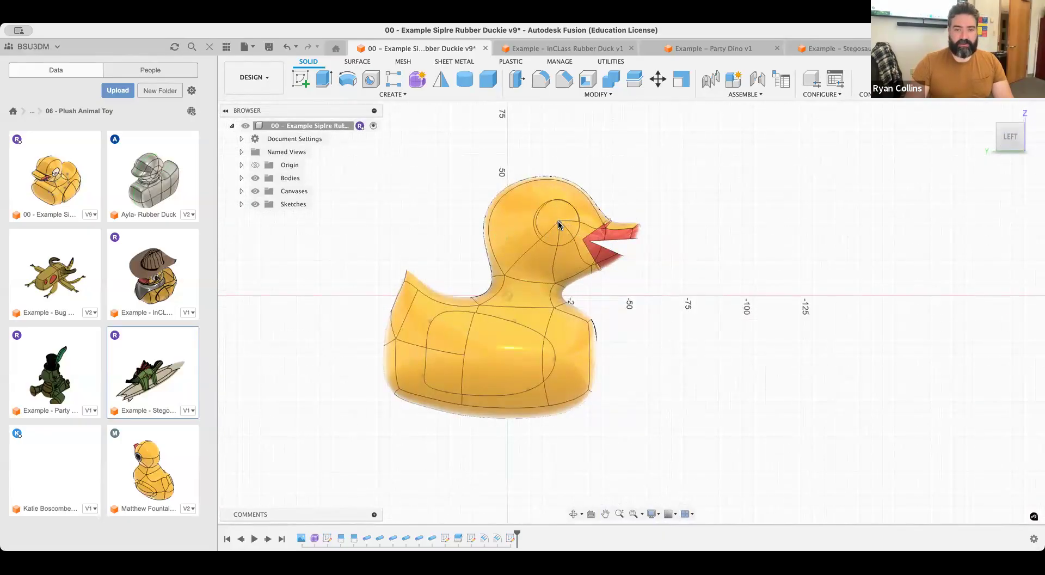
left_click(558, 224)
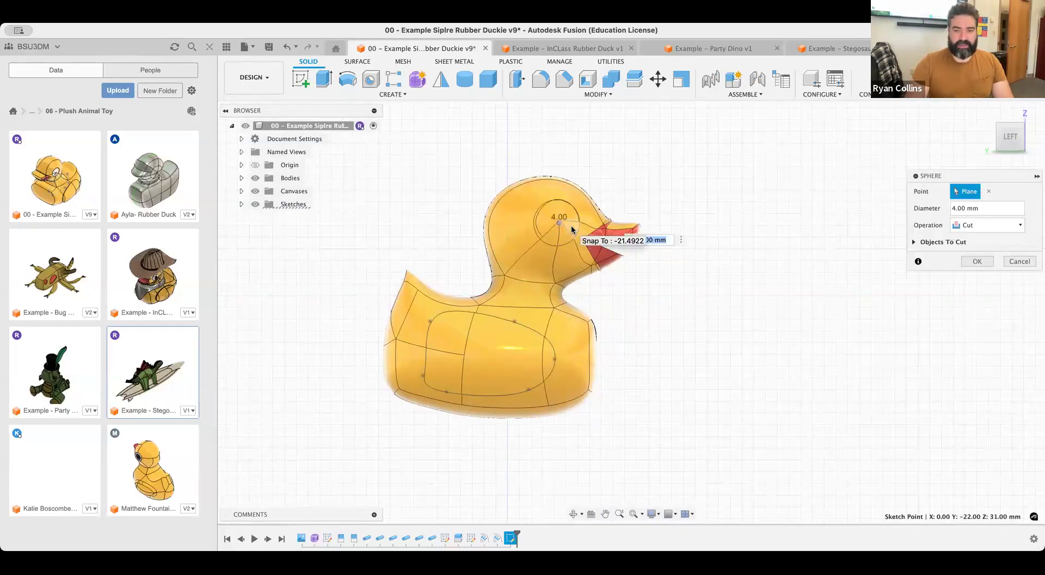
scroll(571, 230, "up", 5)
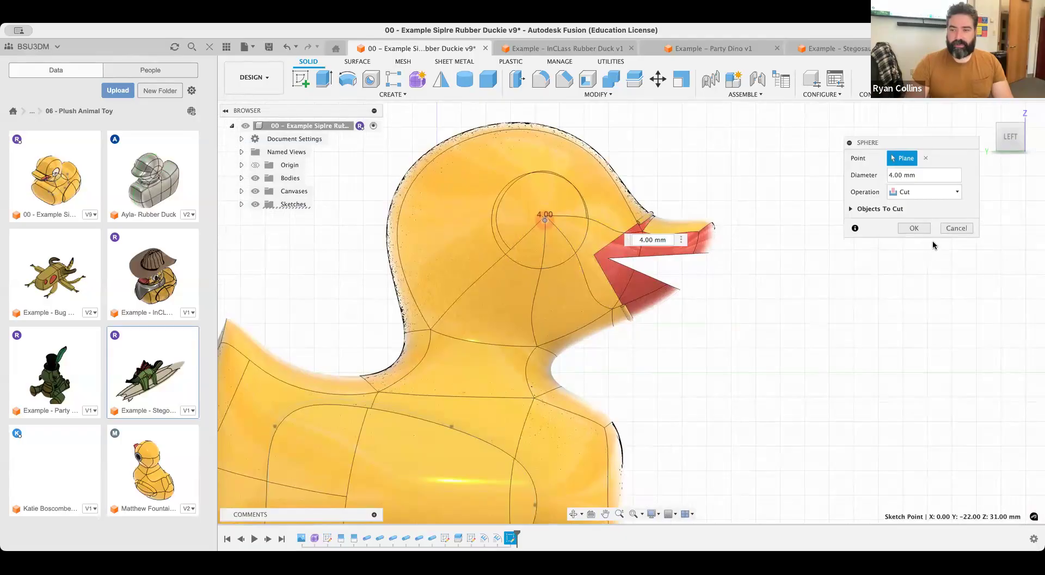
left_click(949, 194)
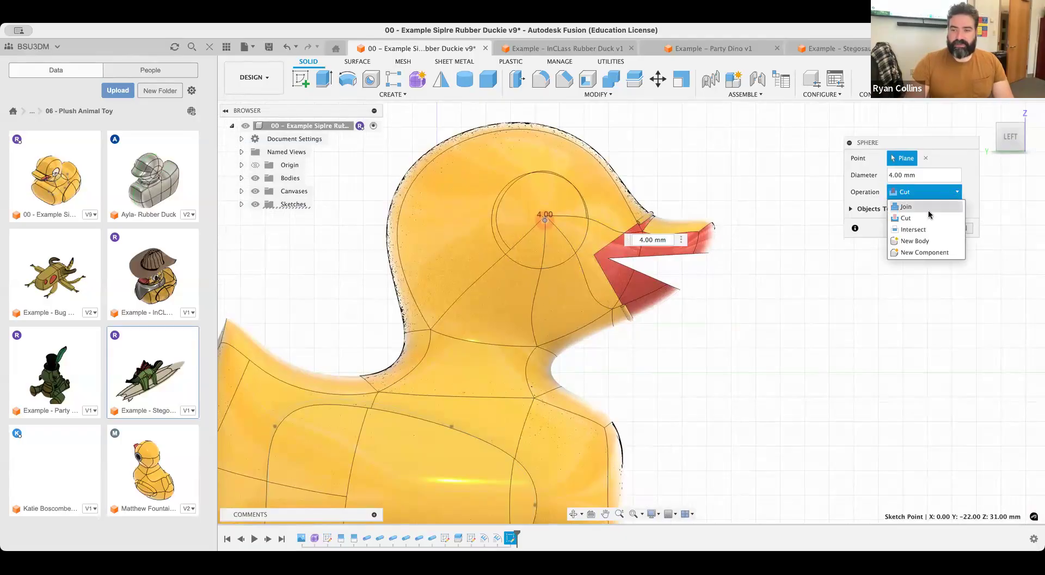
left_click(906, 241)
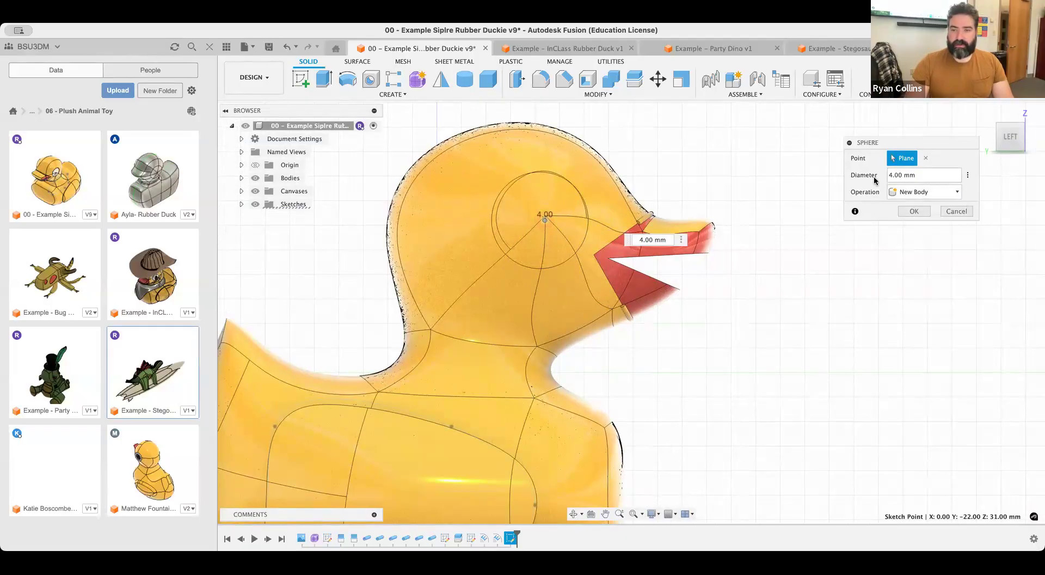
Set the sphere's diameter to 30 mm and create it
type("10")
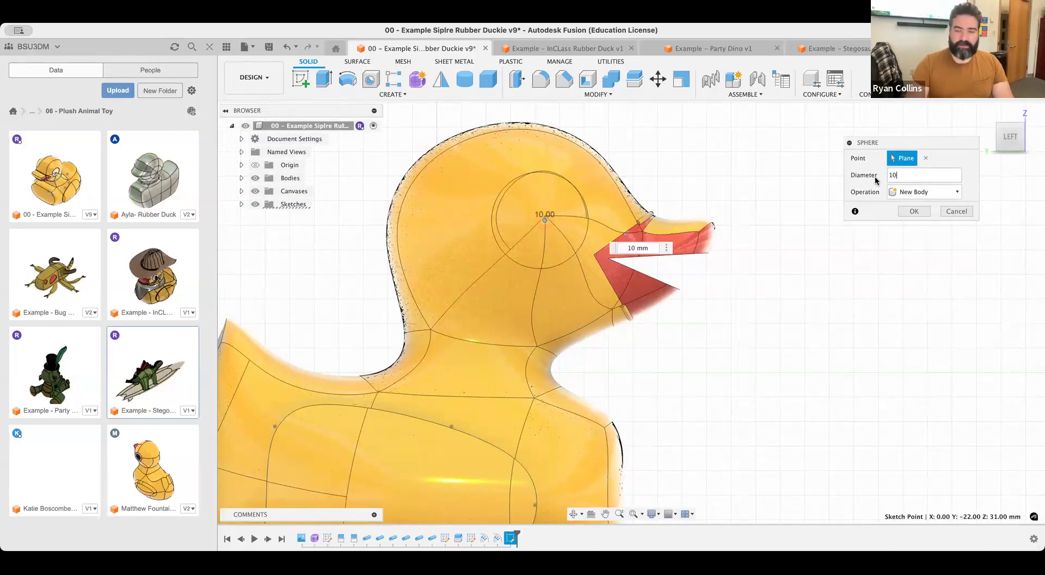
key("BackSpace")
key("BackSpace")
type("20")
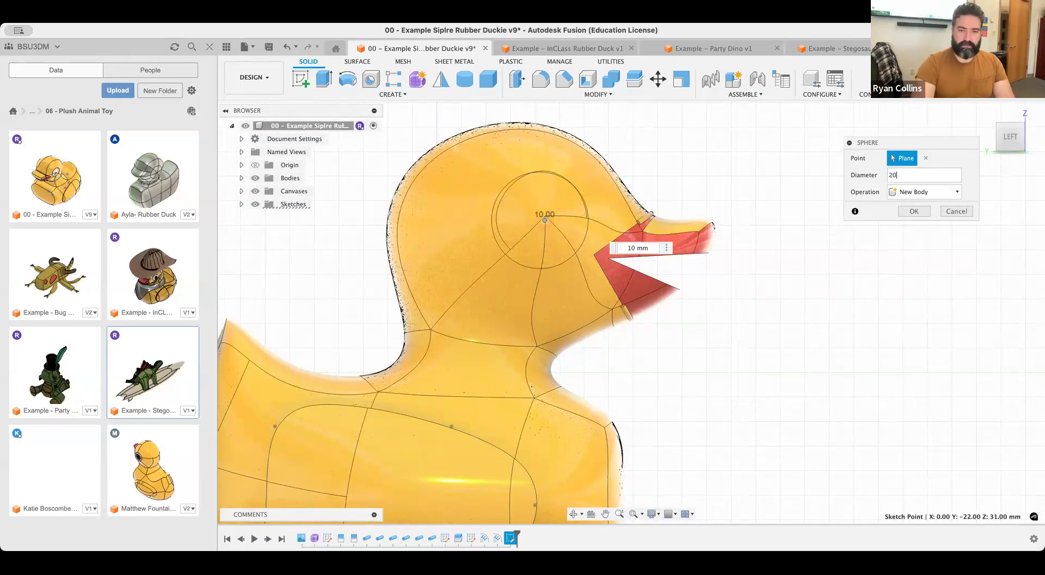
middle_click_drag(731, 231, 682, 246, "shift")
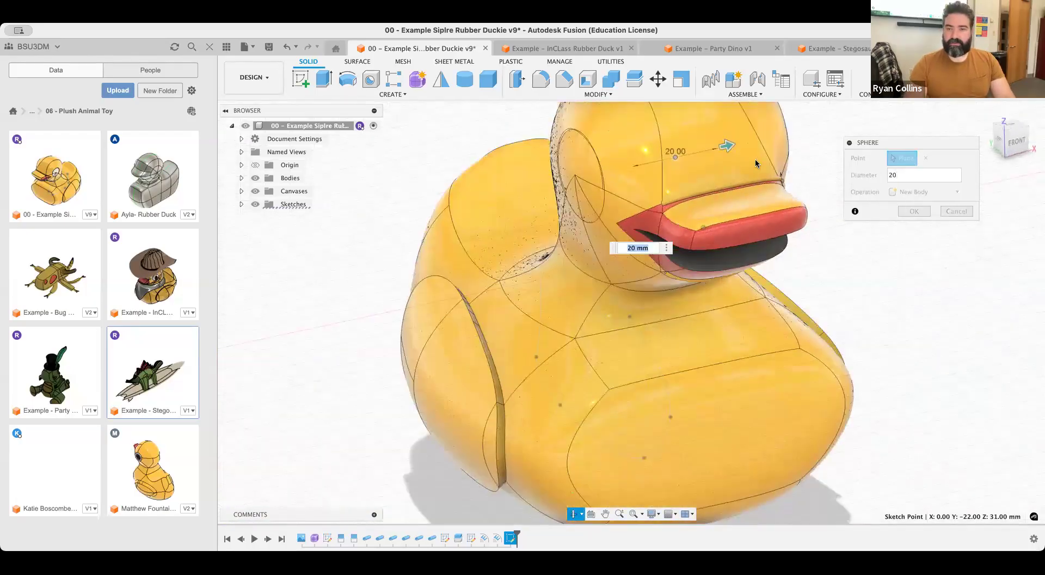
scroll(755, 163, "up", 2)
left_click_drag(723, 143, 750, 151)
left_click(904, 210)
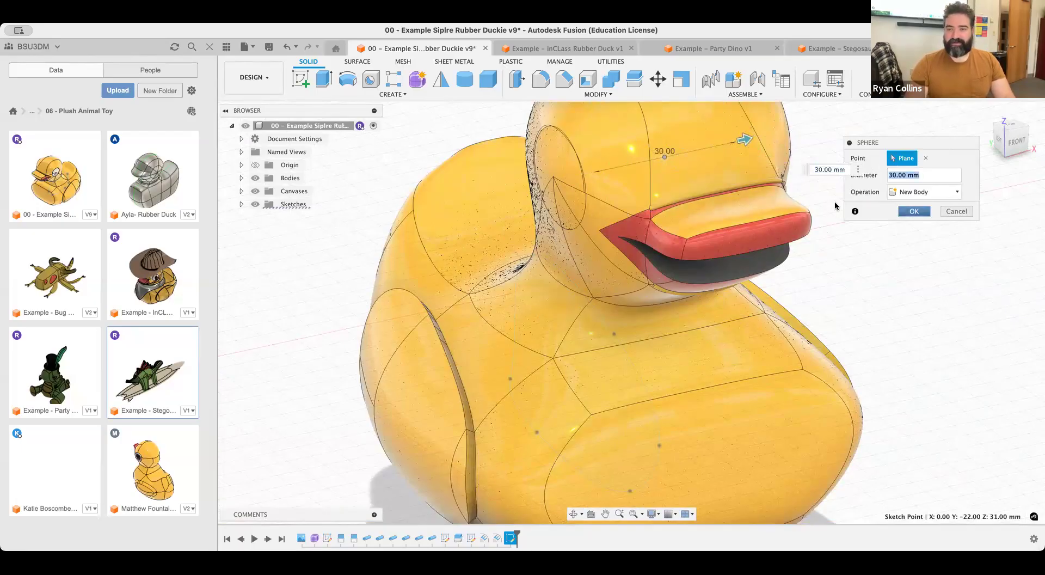
Rename the new sphere body Eye
middle_click_drag(805, 155, 615, 151, "shift")
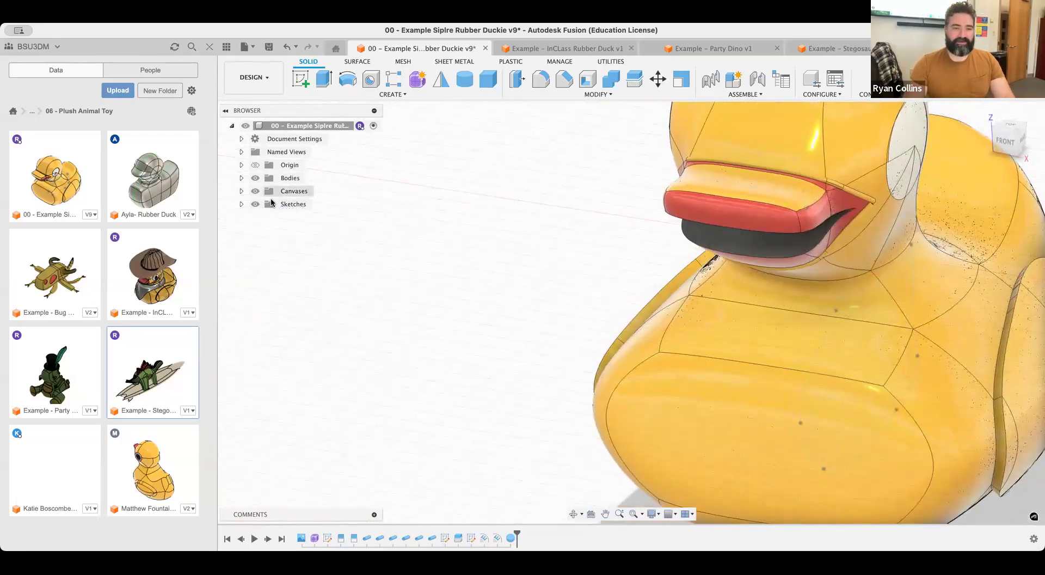
left_click(241, 178)
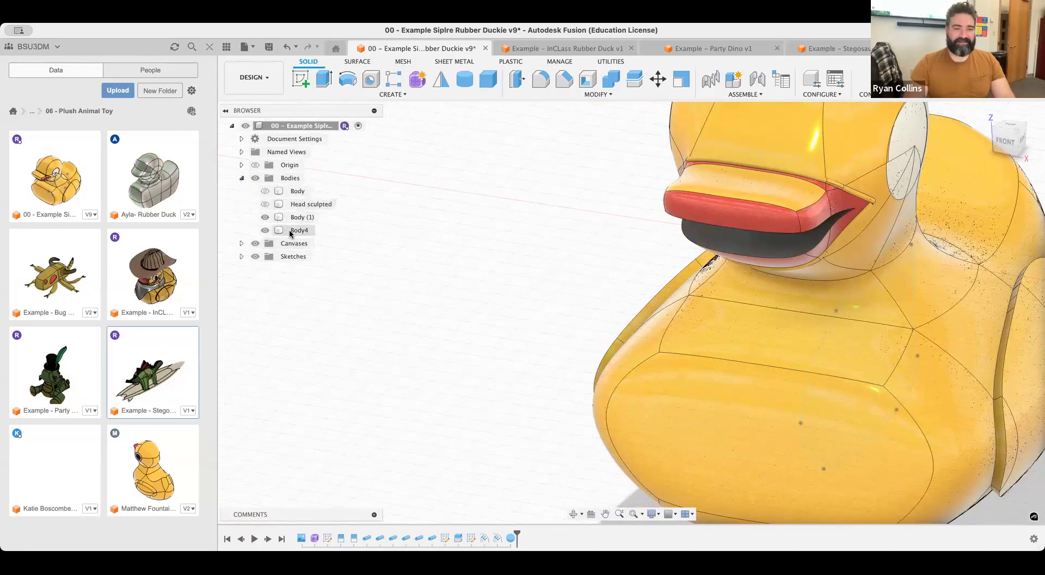
left_click(299, 231)
double_click(299, 231)
type("Eye")
key("Return")
Move the Eye body -19 mm along X so it protrudes from the side of the duck's head
middle_click_drag(625, 259, 515, 320, "shift")
key("m")
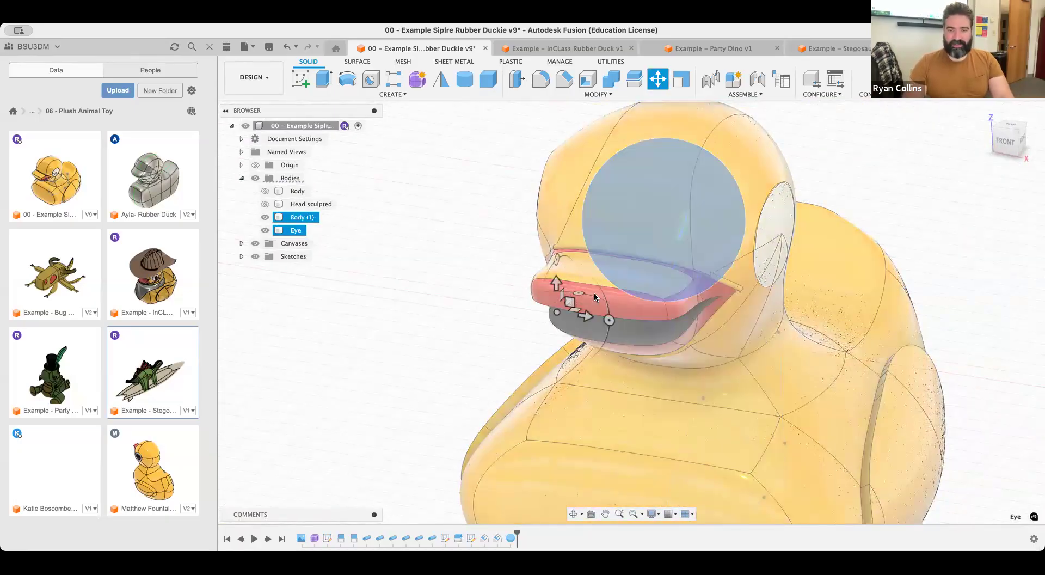
left_click_drag(589, 315, 495, 300)
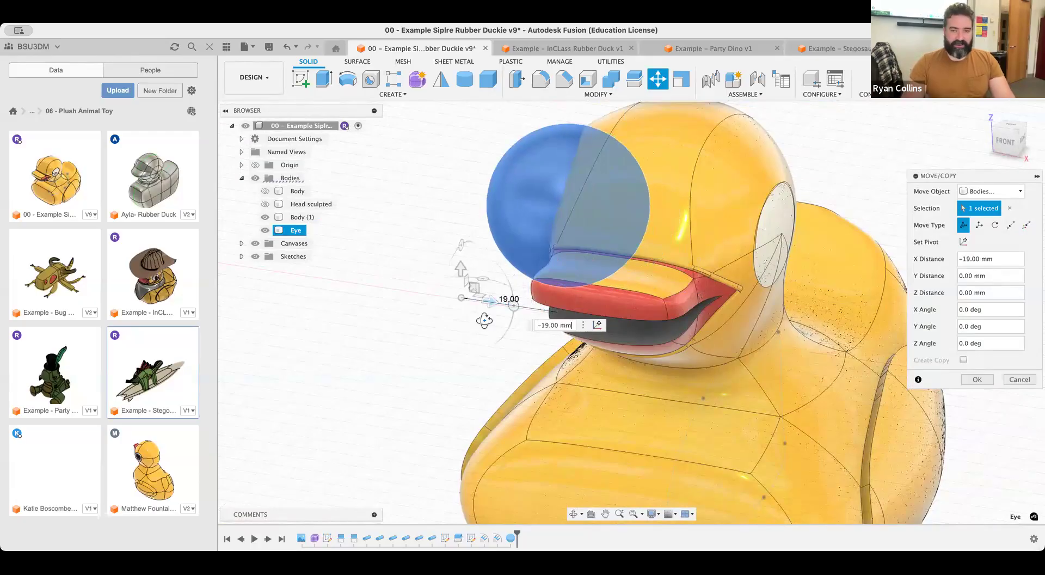
middle_click_drag(559, 320, 549, 302, "shift")
middle_click_drag(707, 312, 626, 341)
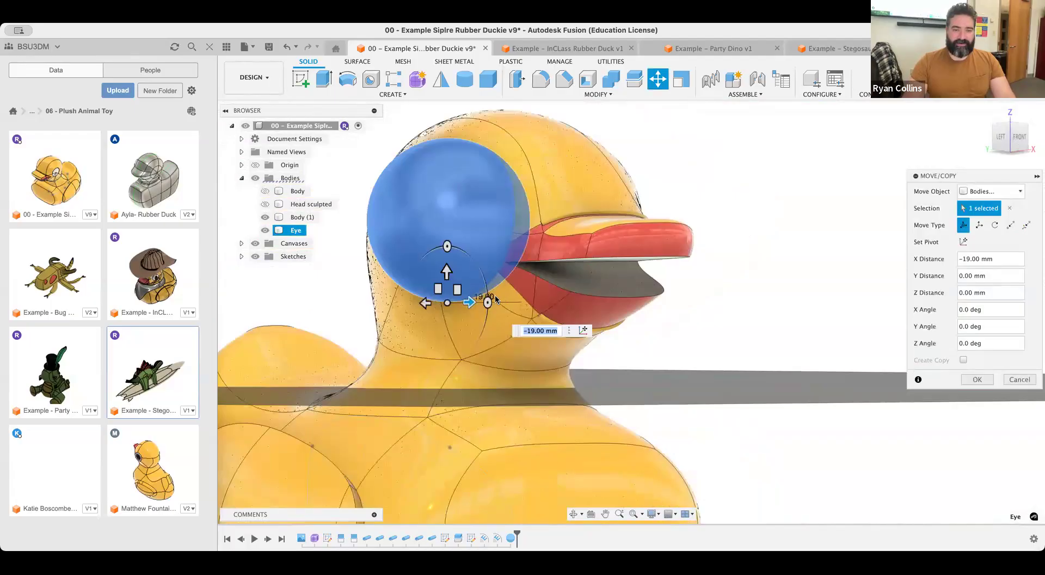
left_click(977, 380)
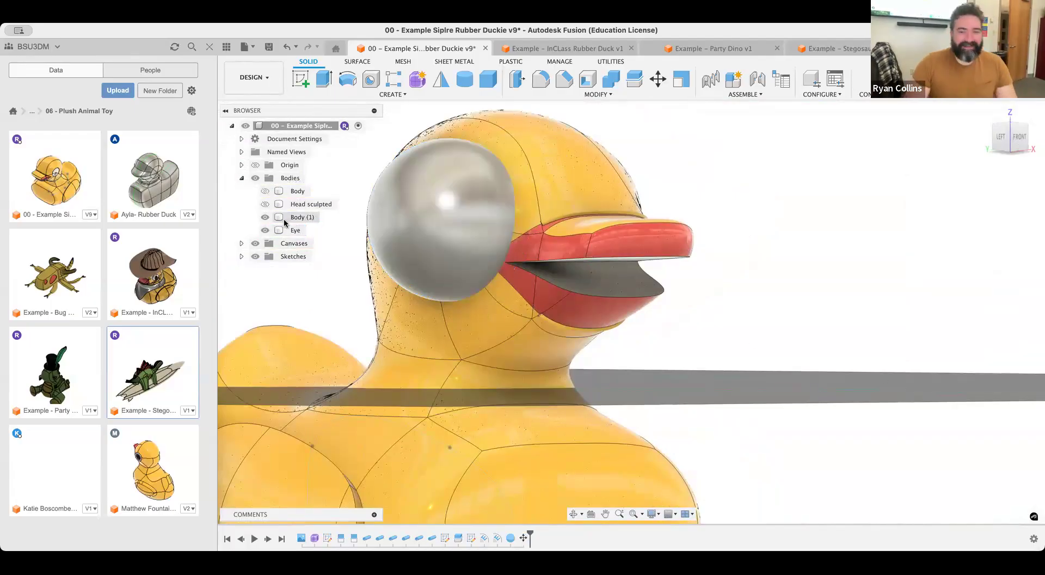
Edit the Eye's sphere primitive feature and set its diameter to 20 mm
left_click(278, 230)
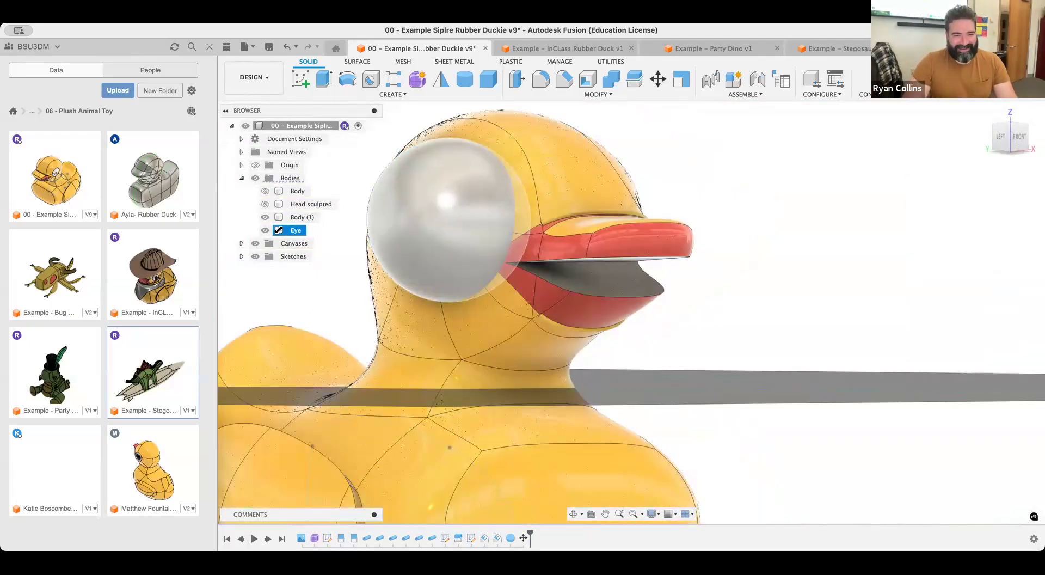
right_click(280, 228)
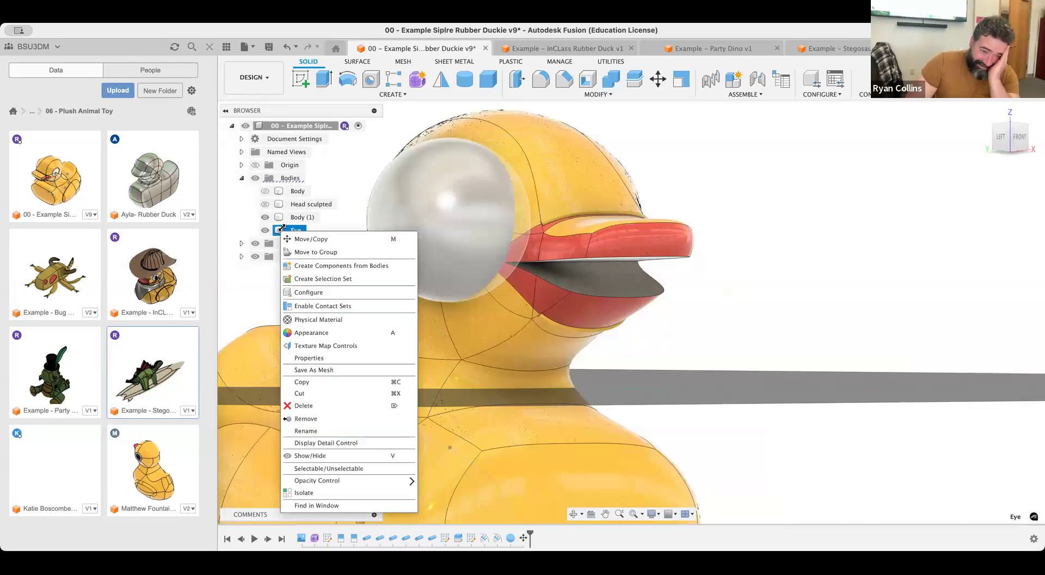
left_click(511, 540)
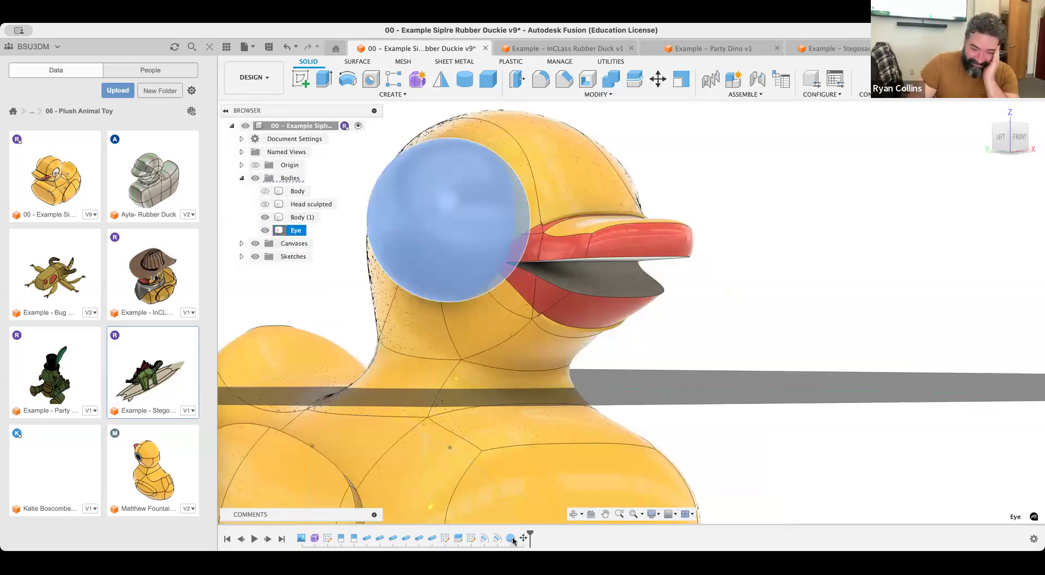
right_click(511, 539)
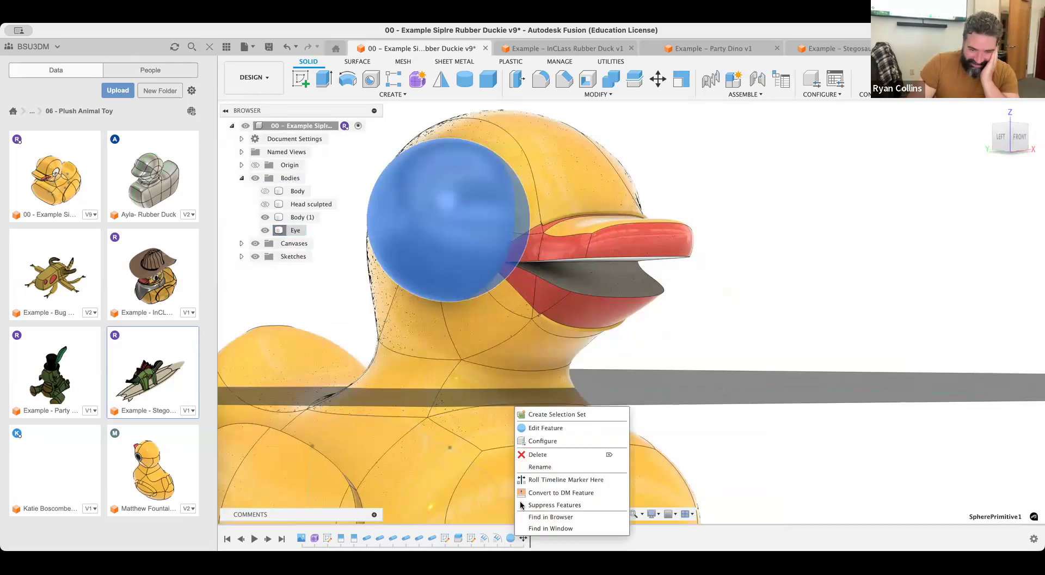
left_click(545, 428)
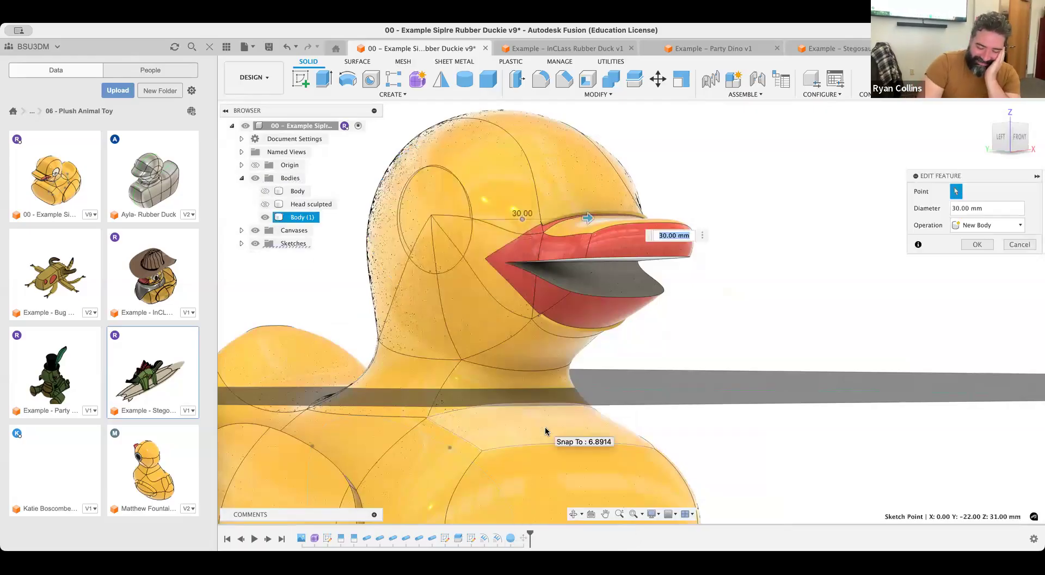
type("20")
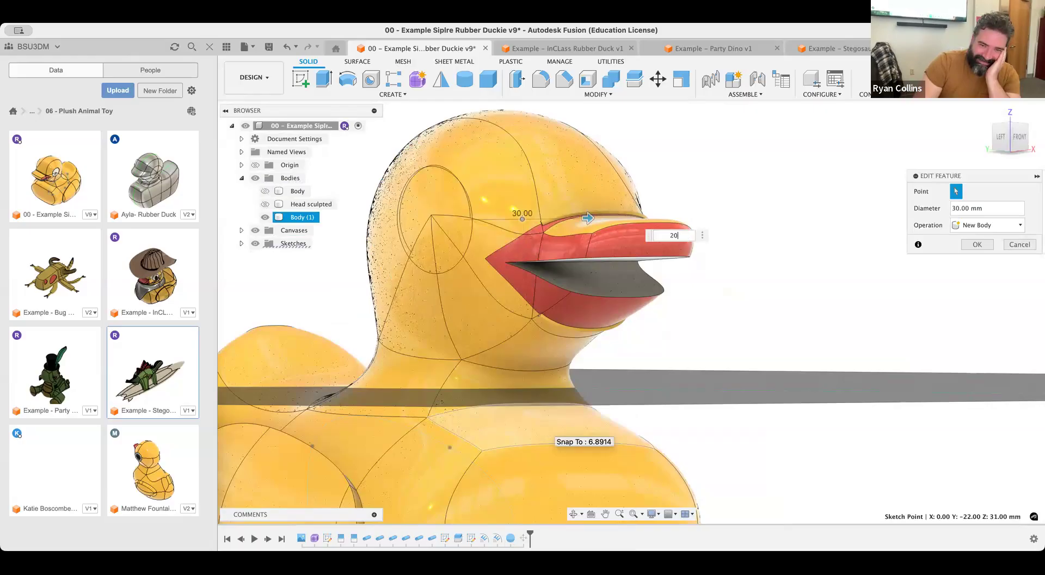
key("Return")
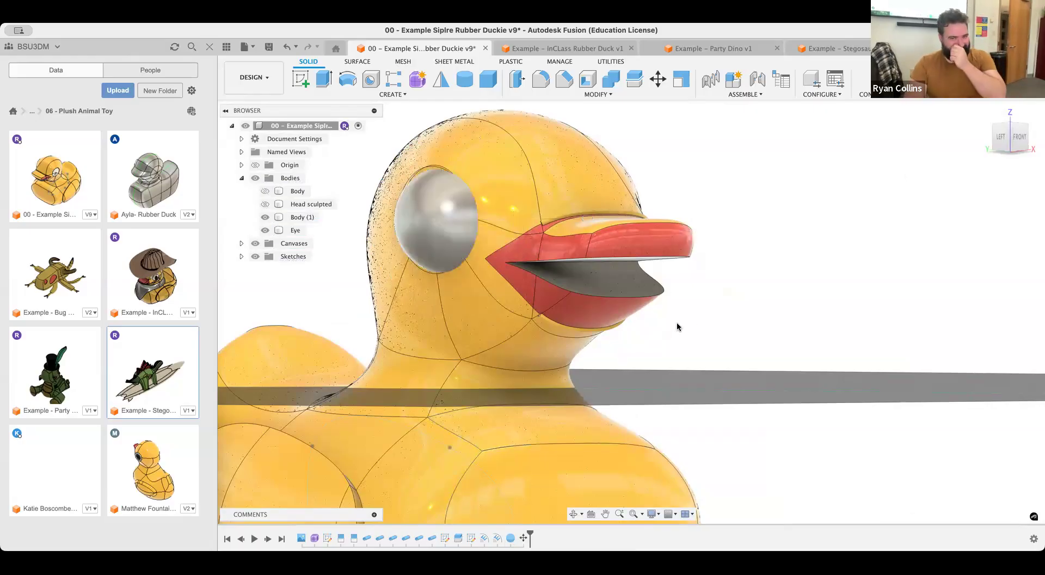
middle_click_drag(704, 235, 763, 268, "shift")
Download the Paint - Enamel Glossy (Black) appearance from the glossy paints in the Fusion appearance library
left_click(209, 46)
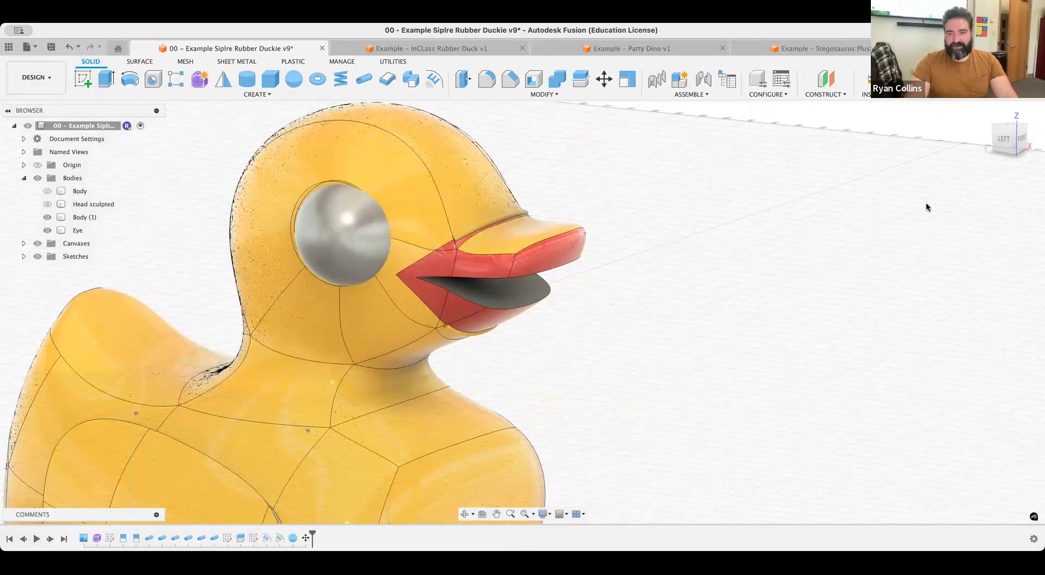
key("a")
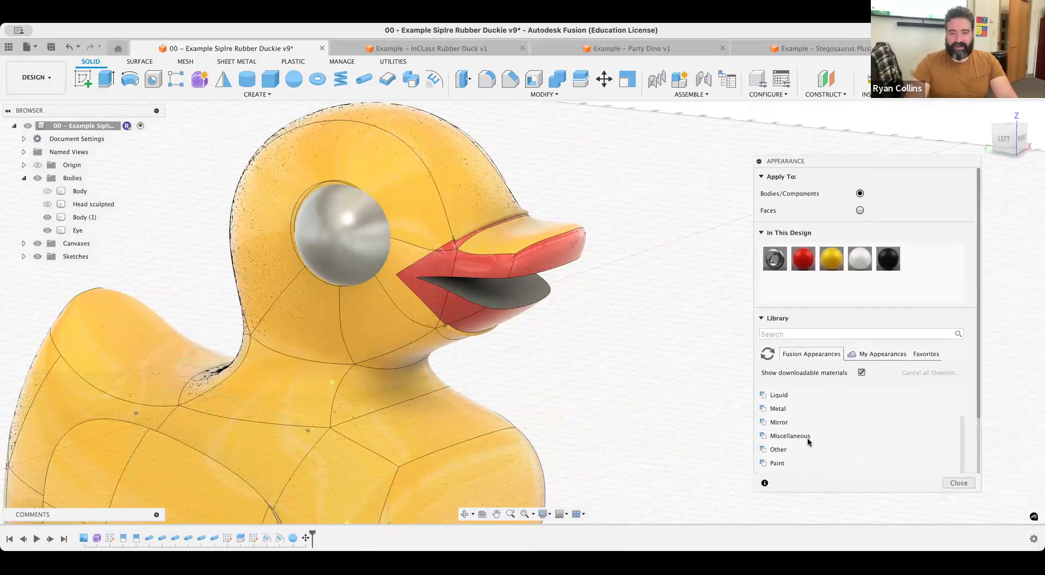
scroll(808, 436, "down", 3)
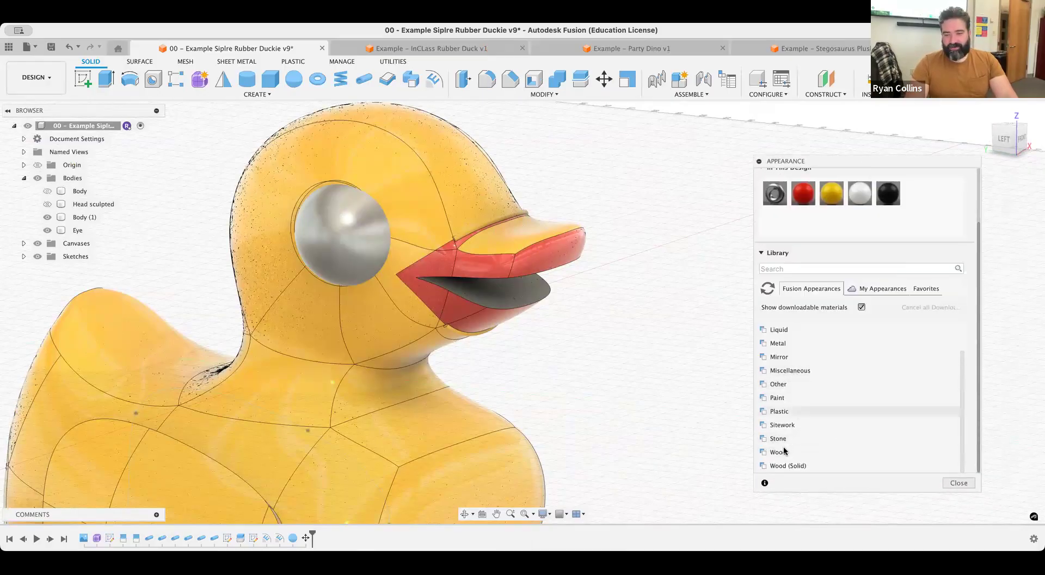
scroll(788, 452, "down", 1)
left_click(785, 389)
scroll(804, 416, "down", 2)
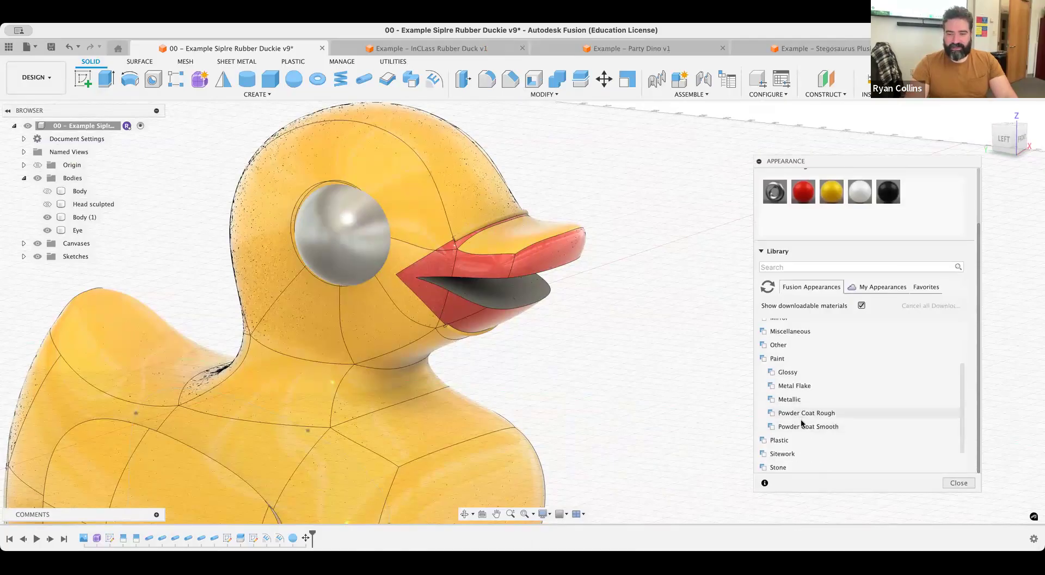
left_click(788, 371)
left_click(948, 393)
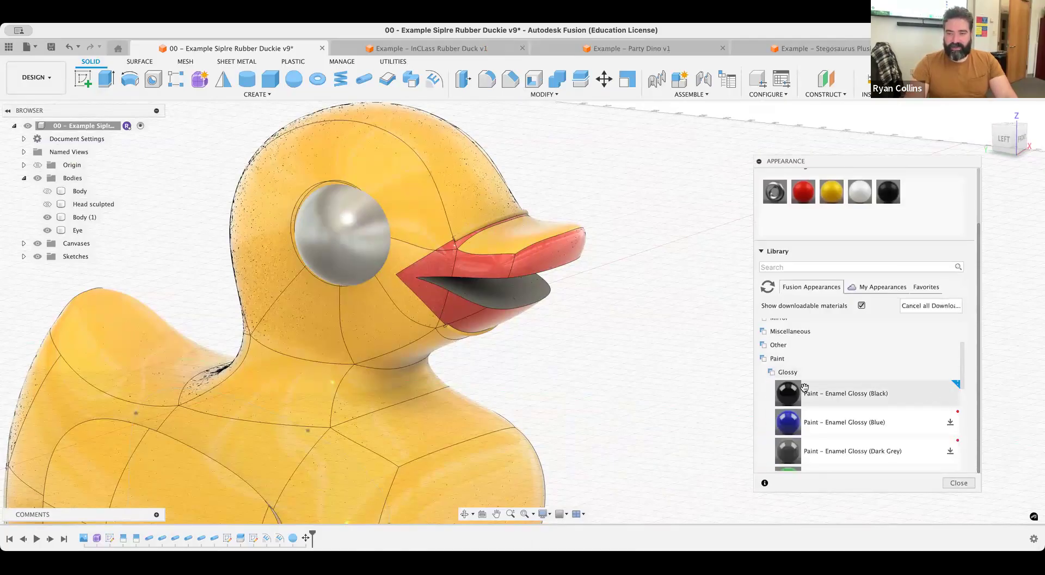
Apply Paint - Enamel Glossy (Black) to the Eye body and close the appearance settings
left_click_drag(344, 249, 344, 249)
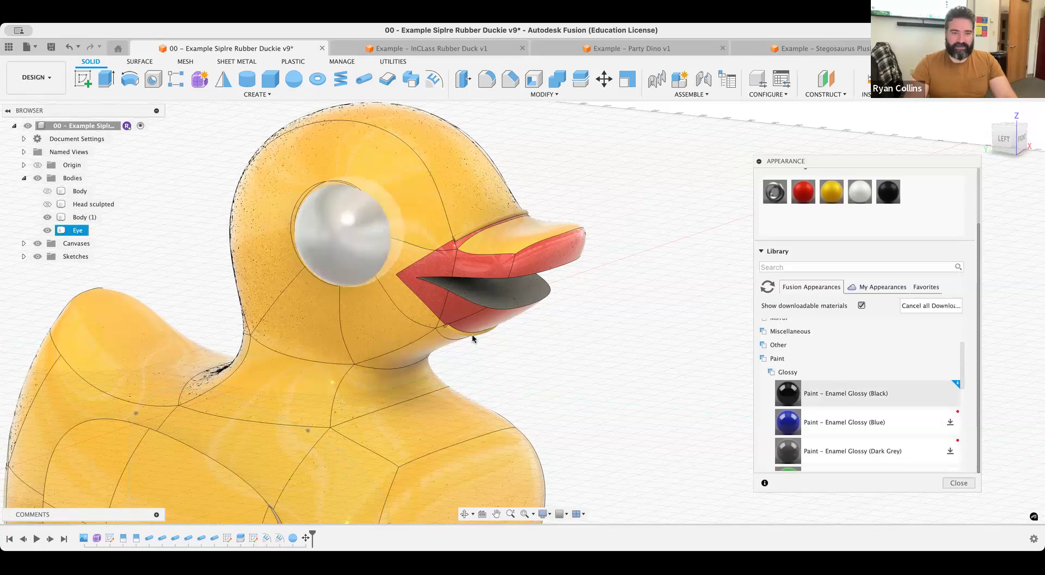
middle_click_drag(637, 372, 648, 368, "shift")
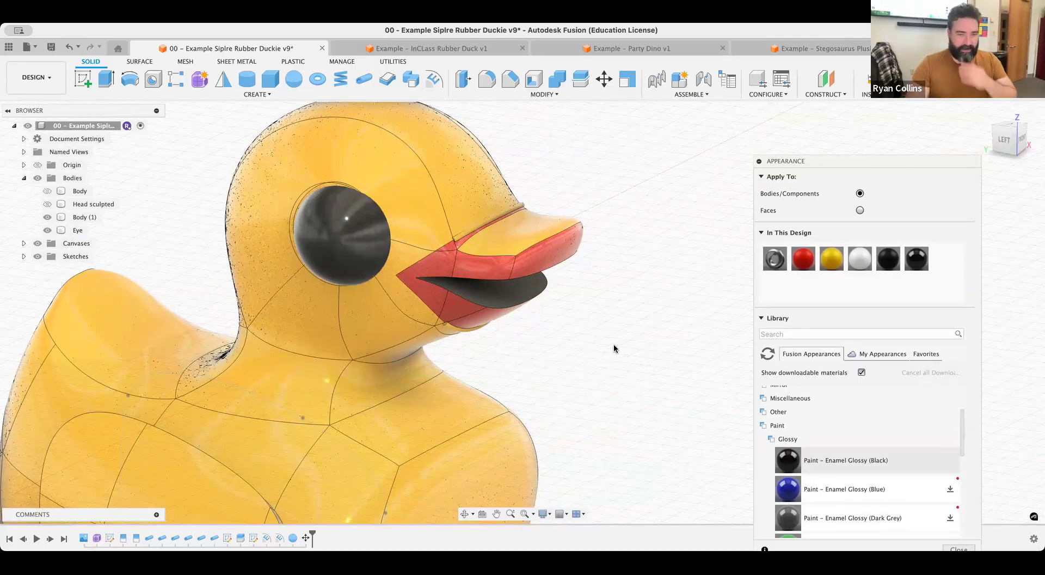
scroll(614, 348, "down", 5)
middle_click_drag(614, 348, 604, 287, "shift")
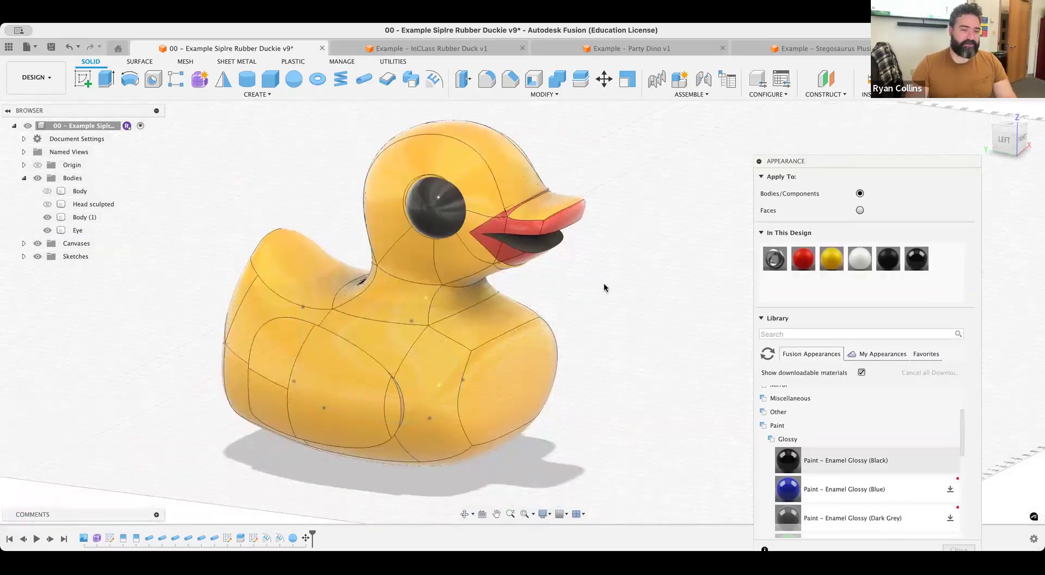
mouse_move(614, 328)
middle_mouse_down("shift")
mouse_move(483, 325)
mouse_move(605, 334)
middle_mouse_up("shift")
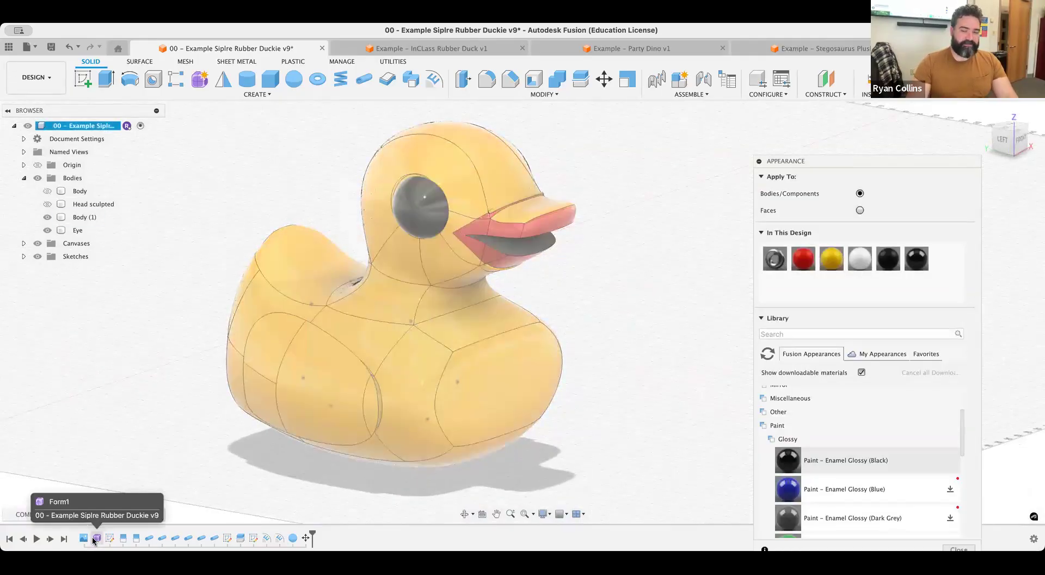
key("Escape")
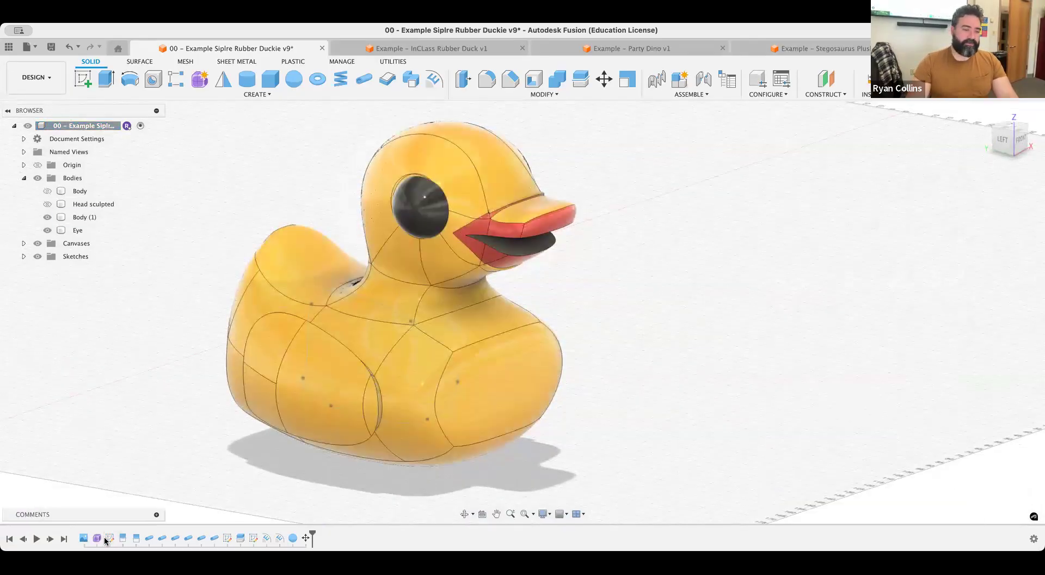
Reopen the duck's original T-spline form feature for editing
right_click(108, 539)
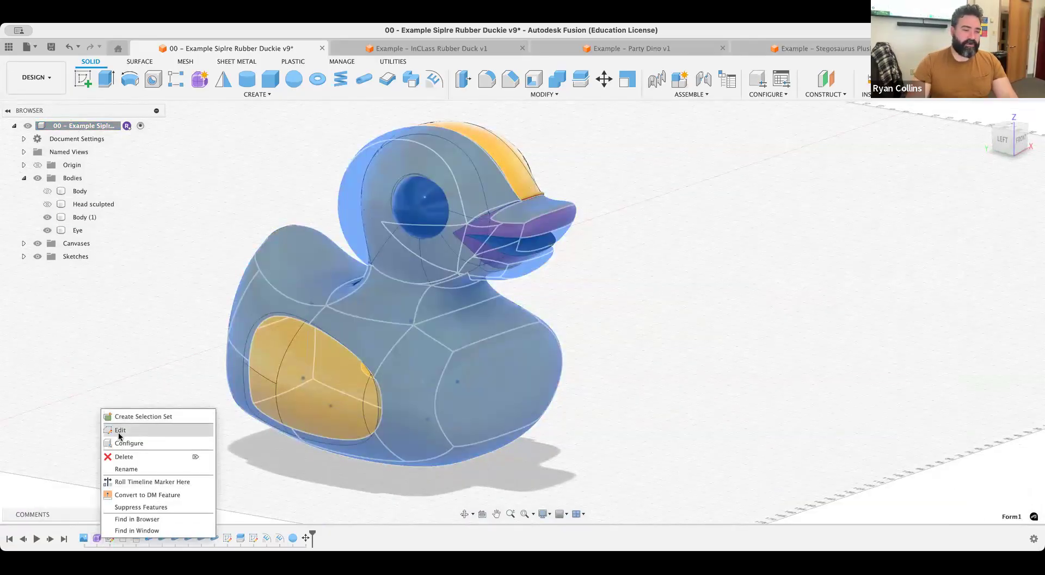
left_click(120, 430)
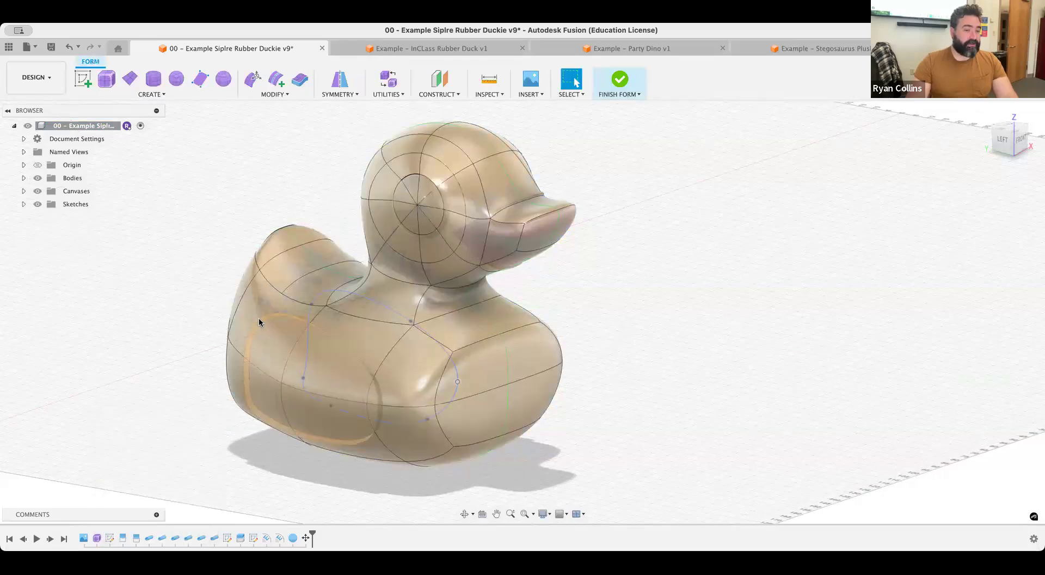
mouse_move(586, 415)
middle_mouse_down("shift")
mouse_move(553, 408)
mouse_move(613, 401)
mouse_move(526, 420)
mouse_move(590, 415)
middle_mouse_up("shift")
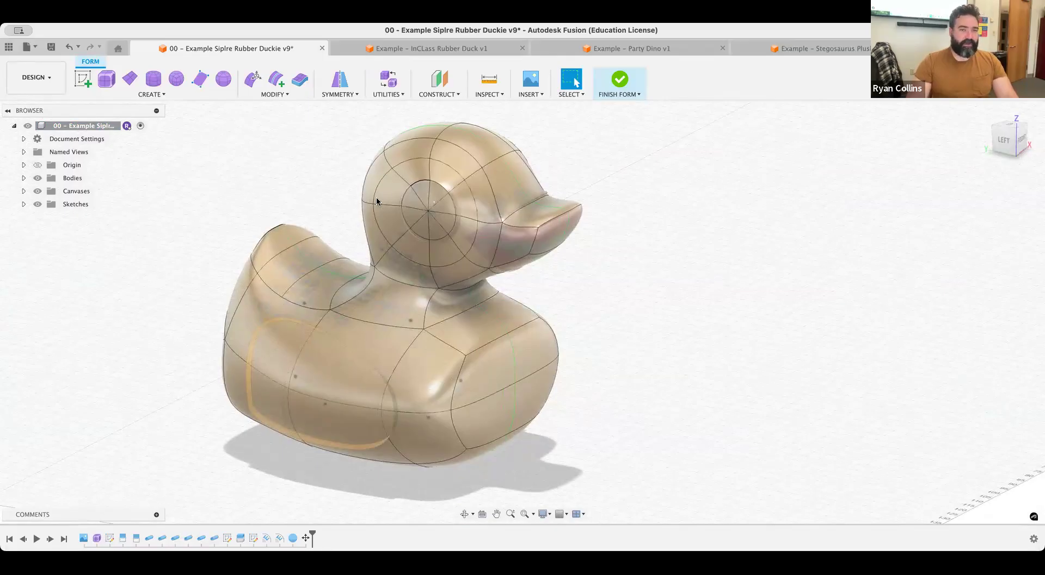
middle_click_drag(376, 198, 326, 280)
Using Edit Form with the face filter, pull the upper side face of the head up and outward into a short horn, rotating it -10 degrees
left_click(248, 76)
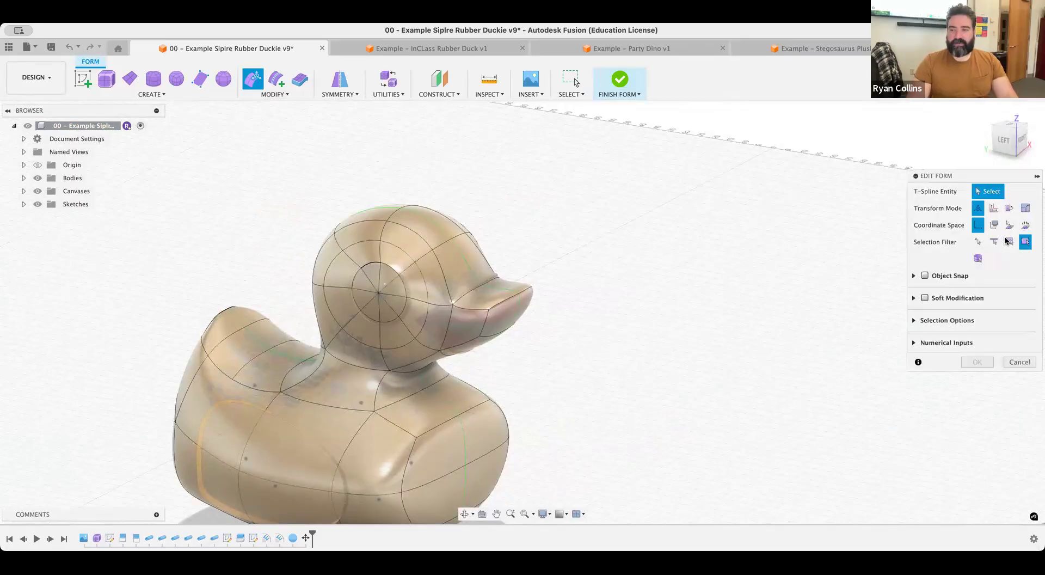
left_click(1008, 240)
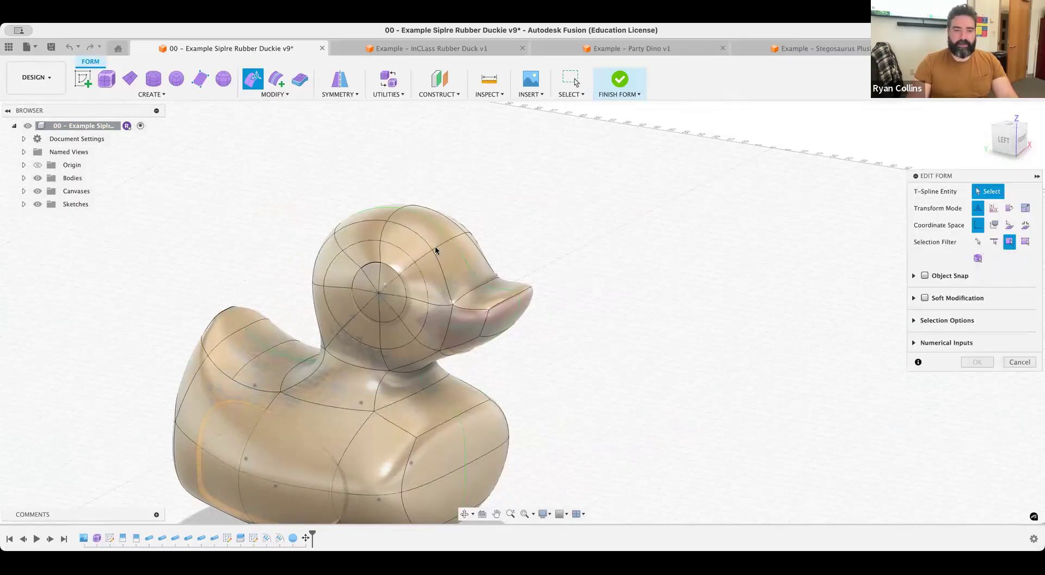
left_click(351, 226)
middle_click_drag(541, 210, 546, 202, "shift")
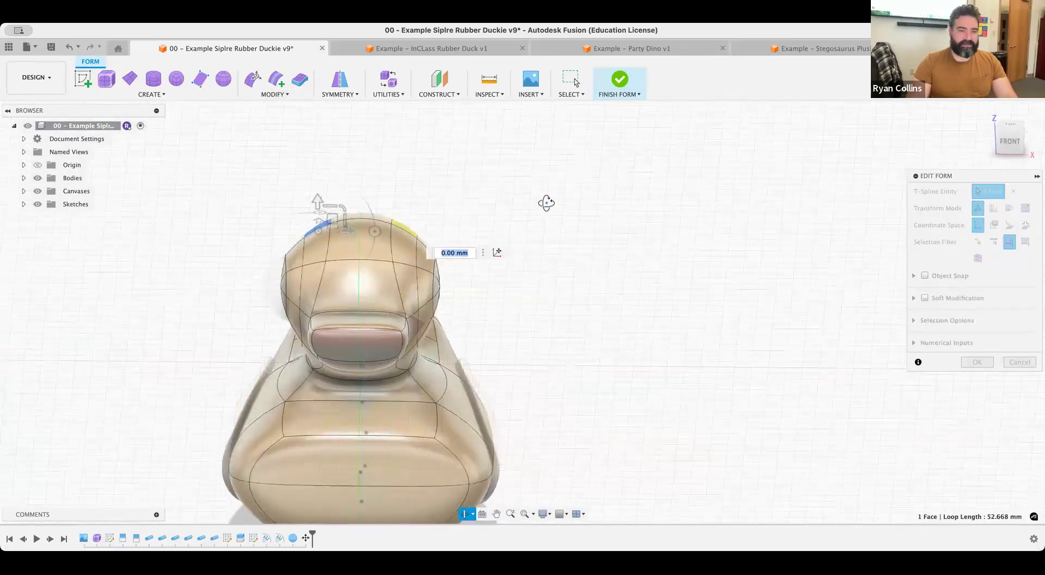
left_click_drag(336, 218, 330, 185)
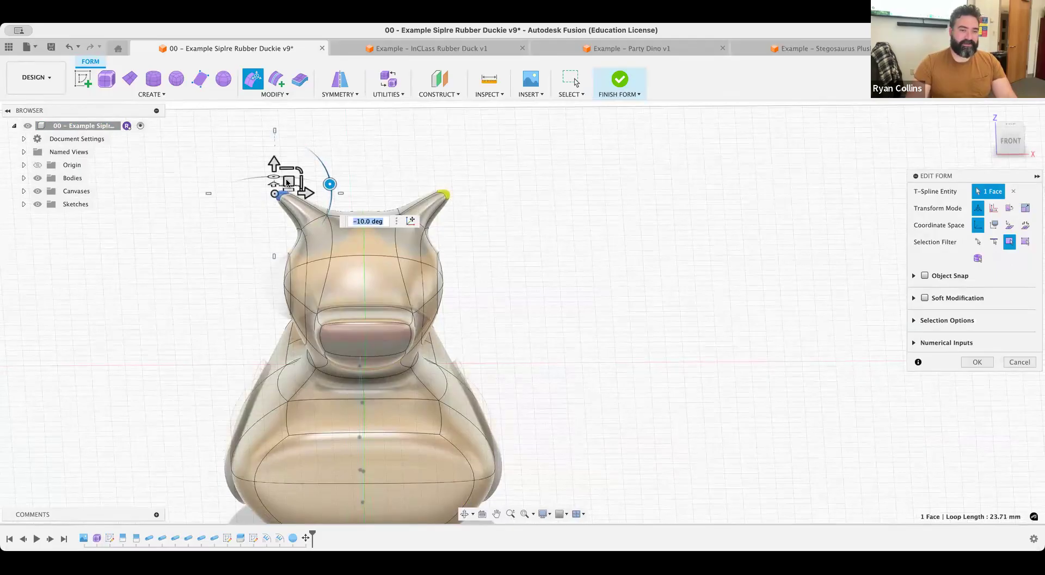
Extend the horn tip further upward, rotate its face 20 degrees so the horn curves, and accept the form edit
left_click_drag(287, 180, 299, 120)
left_click_drag(340, 154, 337, 180)
left_click(974, 362)
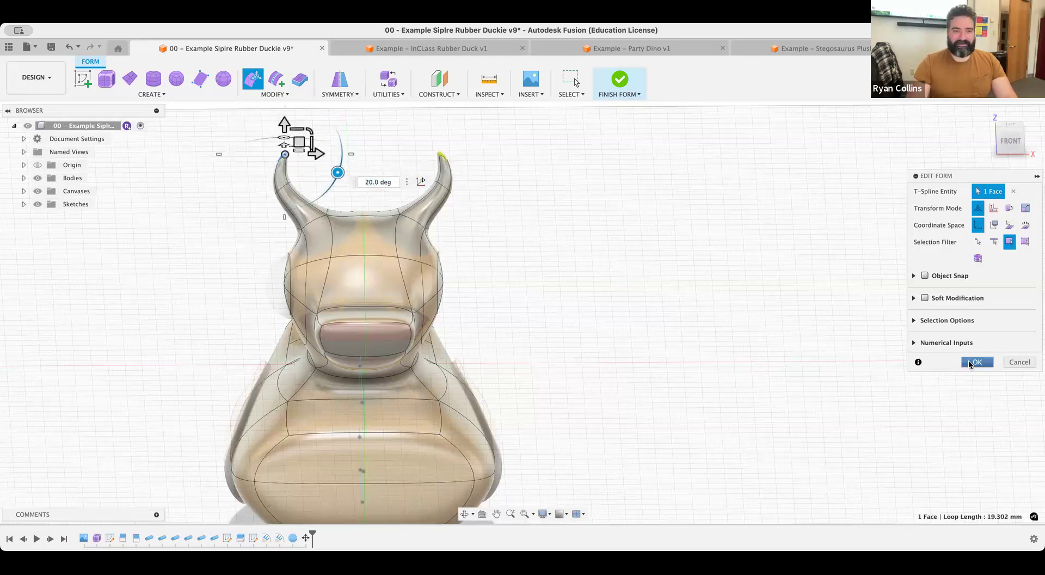
Finish the form to rebuild the solid duck with its horns and check it from the side
middle_click_drag(546, 297, 630, 283)
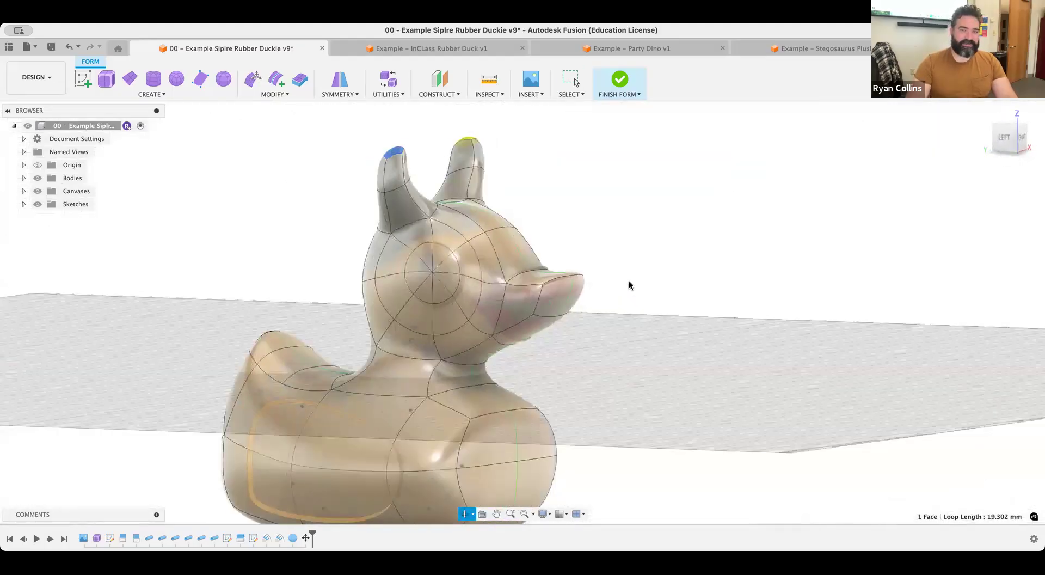
left_click(619, 80)
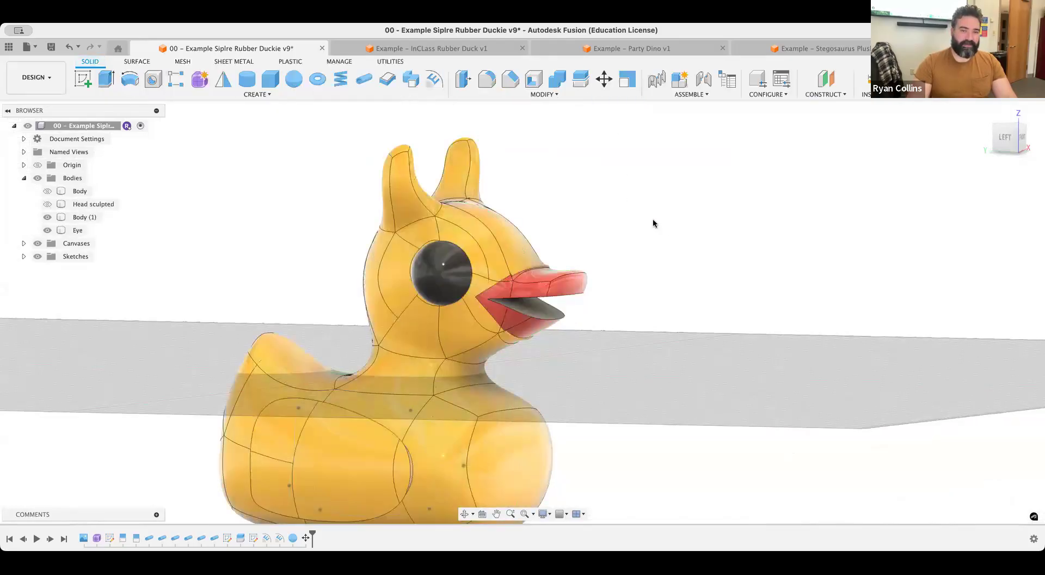
mouse_move(666, 254)
middle_mouse_down("shift")
mouse_move(615, 259)
mouse_move(672, 255)
middle_mouse_up("shift")
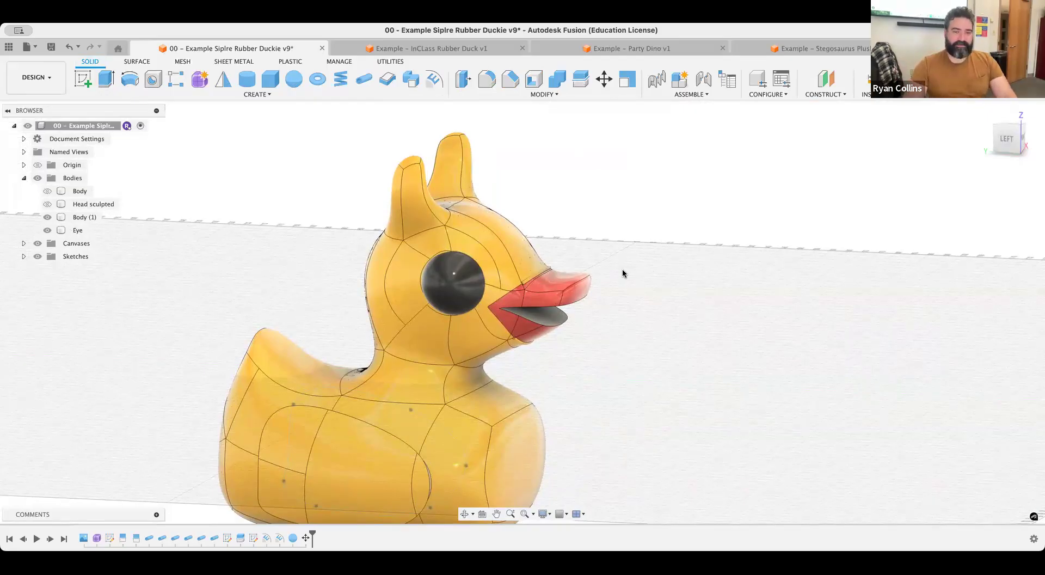
middle_click_drag(680, 298, 684, 296, "shift")
middle_click_drag(658, 359, 669, 331, "shift")
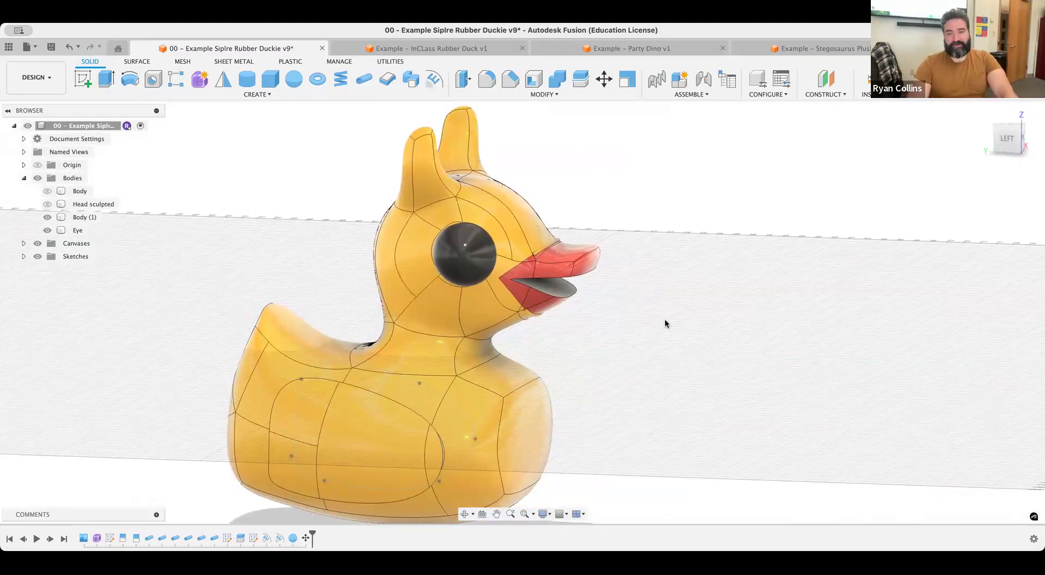
Save the design with the version description "duck horns!"
key("super+s")
type("du")
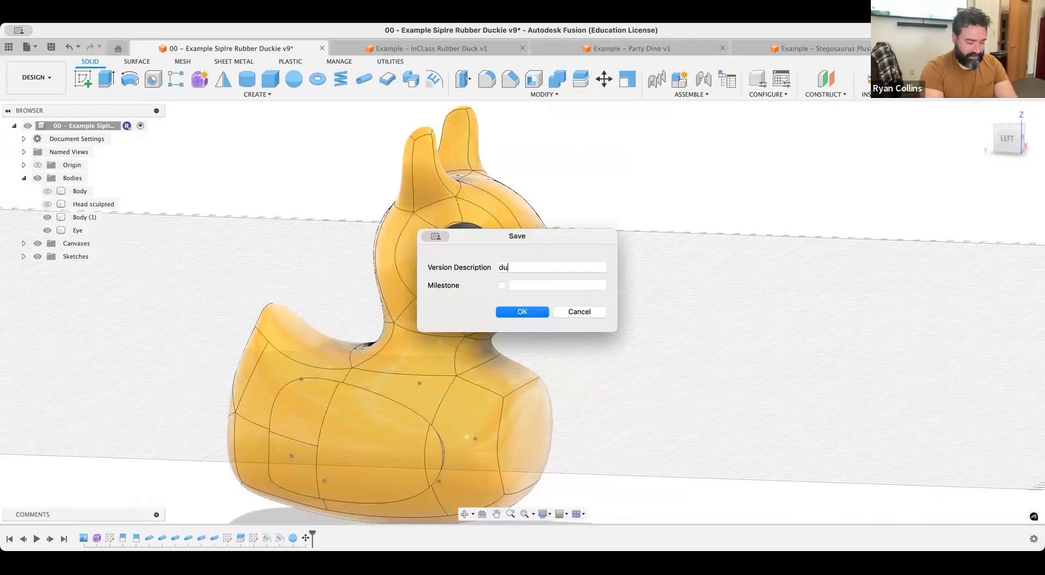
type("ck horns!")
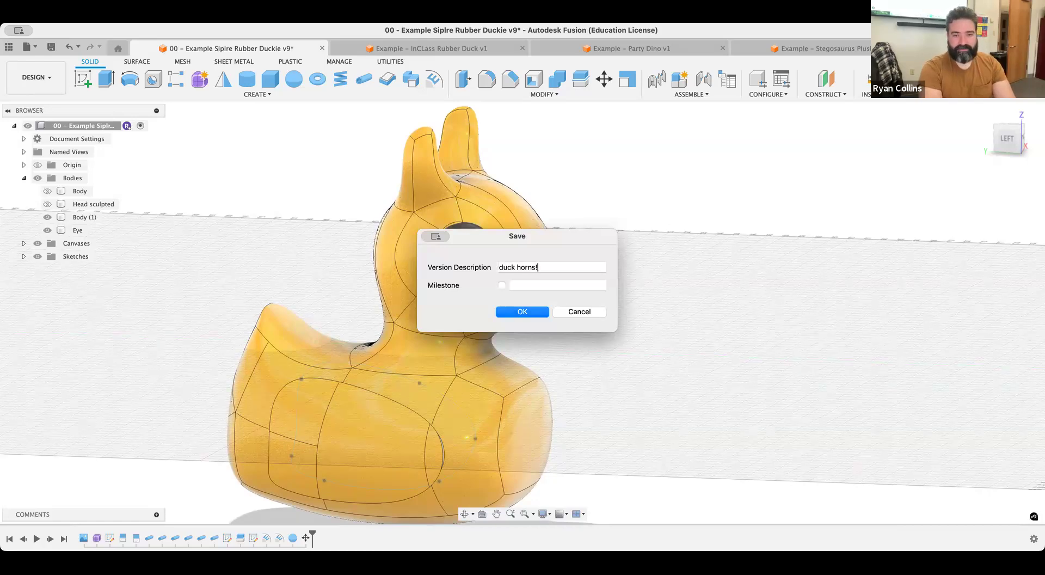
key("Return")
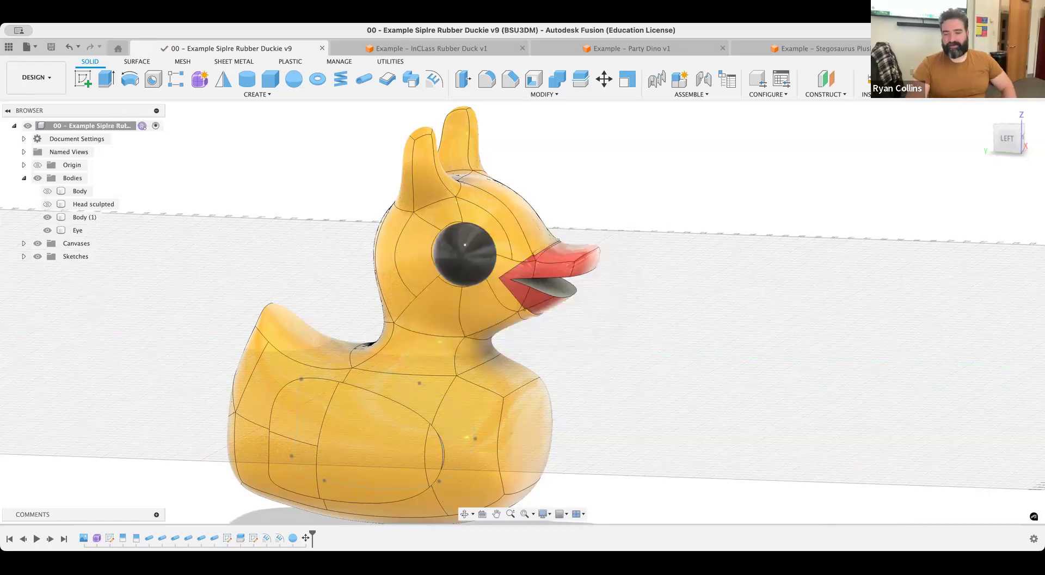